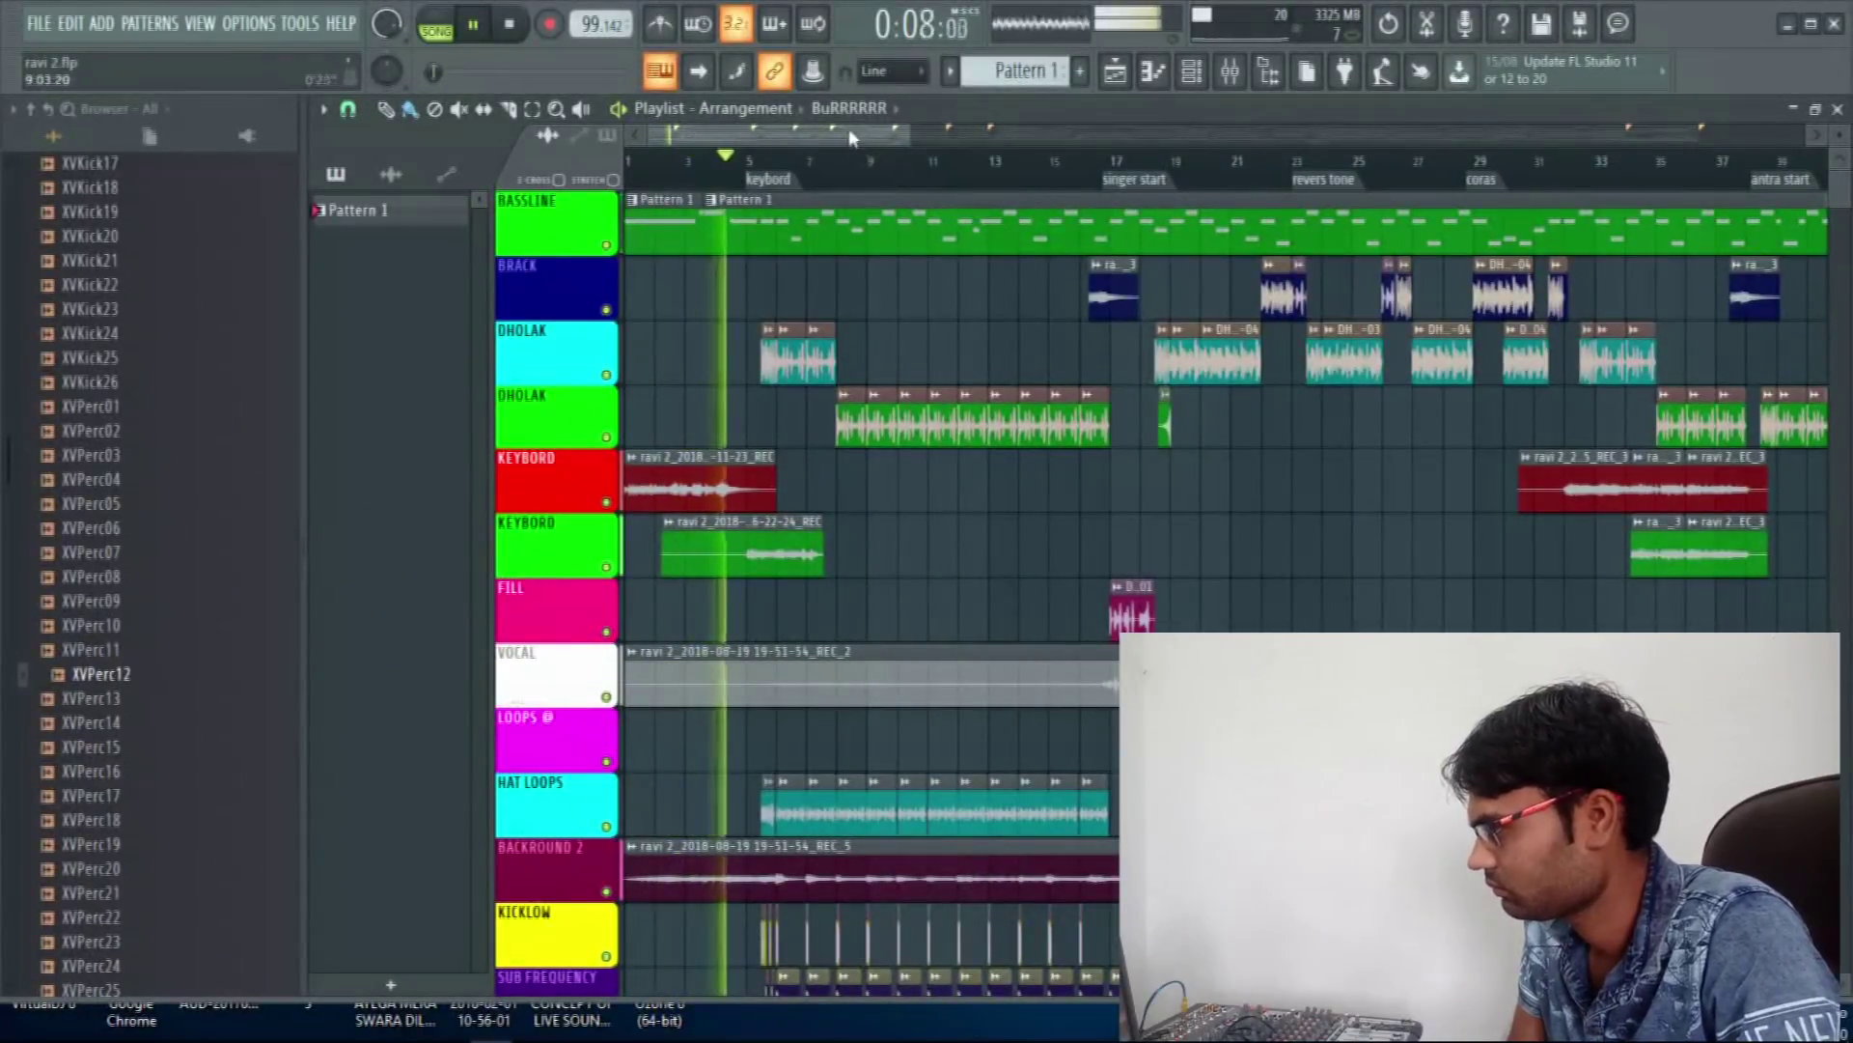
Show the entire arrangement in the playlist, from the first bar to the END marker, while it plays, and stop playback
scroll(912, 164, "right", 3)
scroll(912, 164, "down", 5)
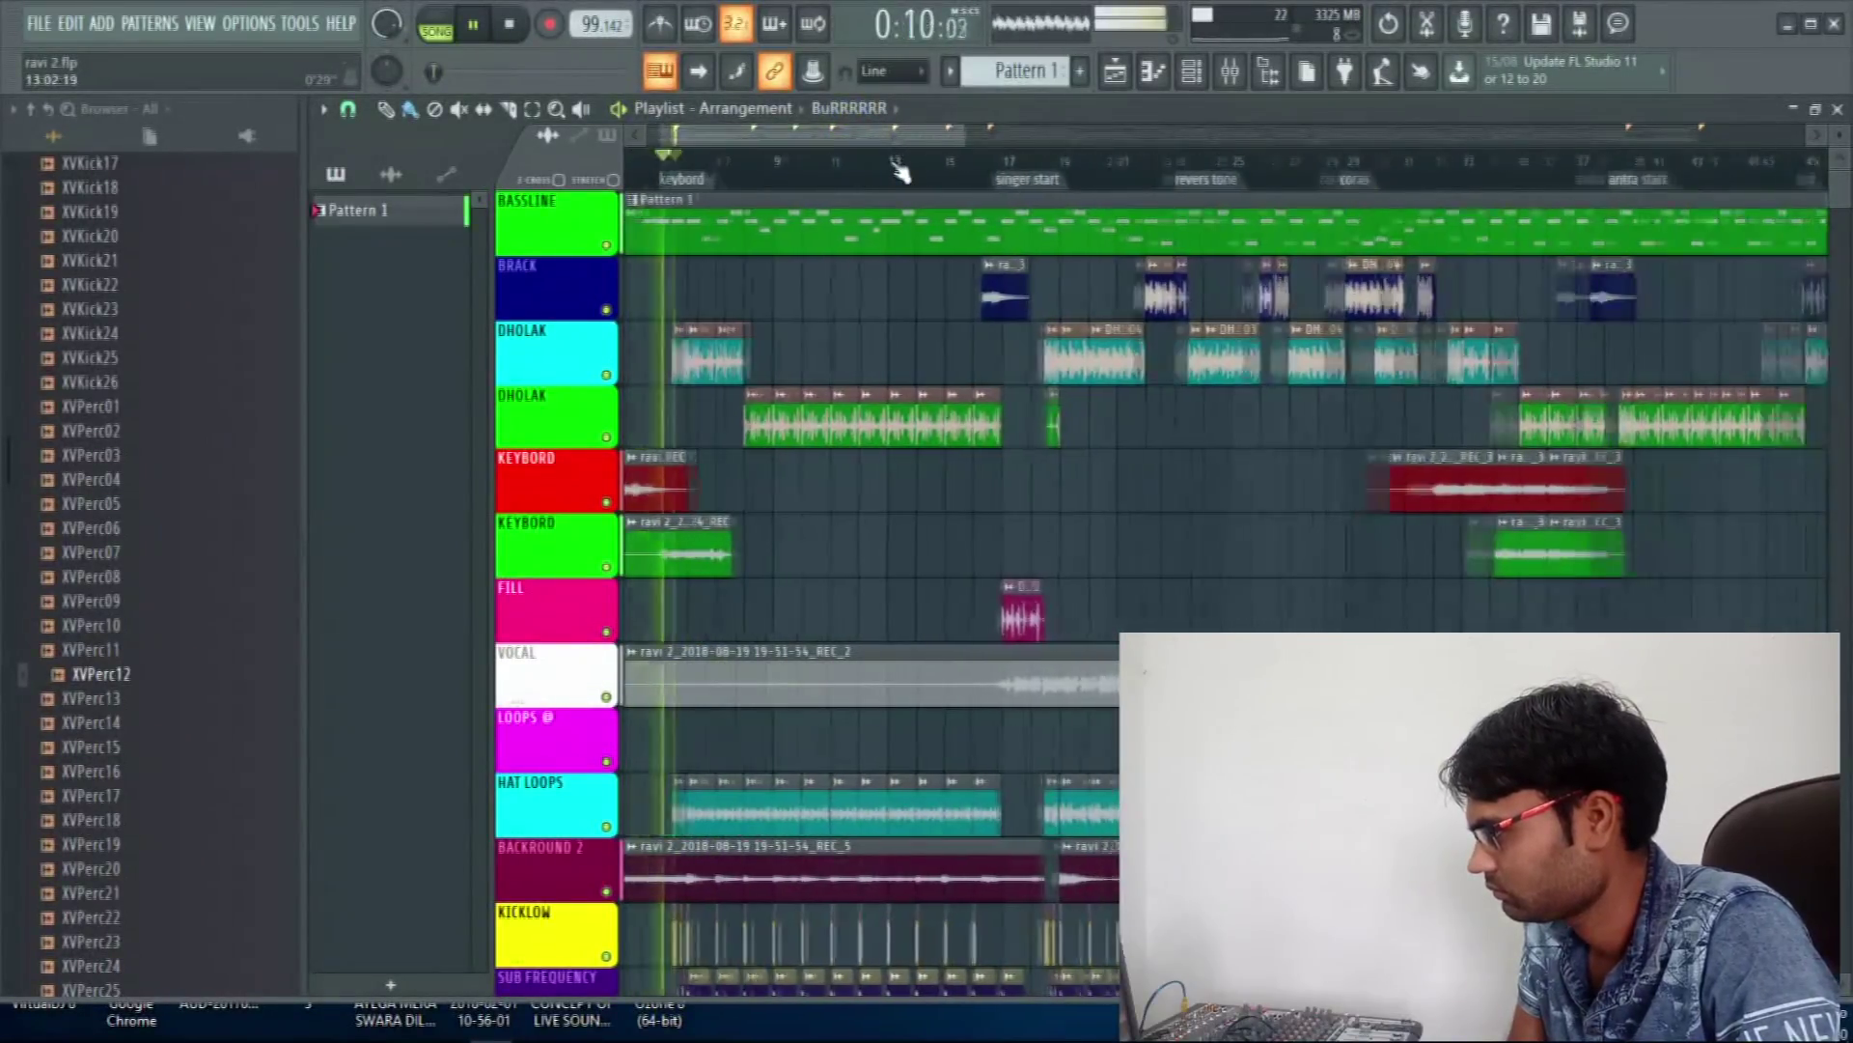
scroll(898, 169, "down", 3)
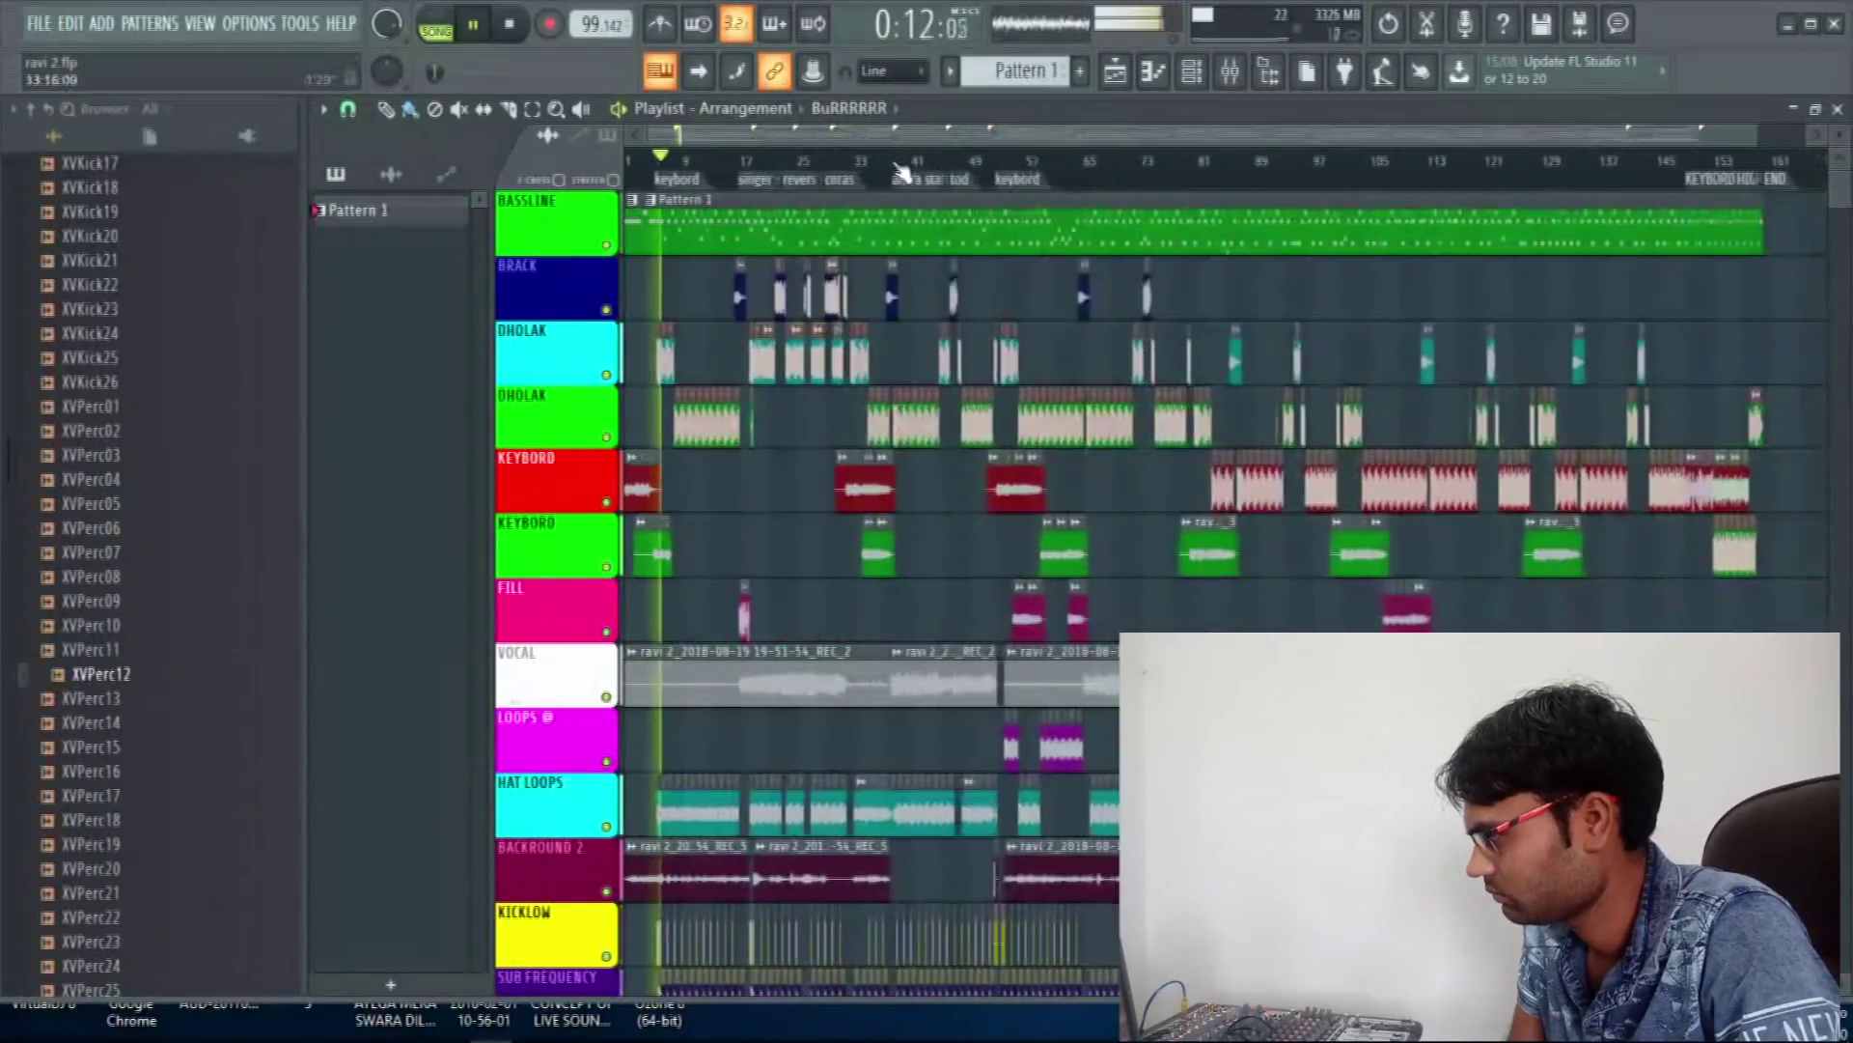
mouse_move(1841, 203)
left_mouse_down()
mouse_move(1817, 235)
mouse_move(1799, 197)
mouse_move(1811, 232)
mouse_move(1823, 189)
left_mouse_up()
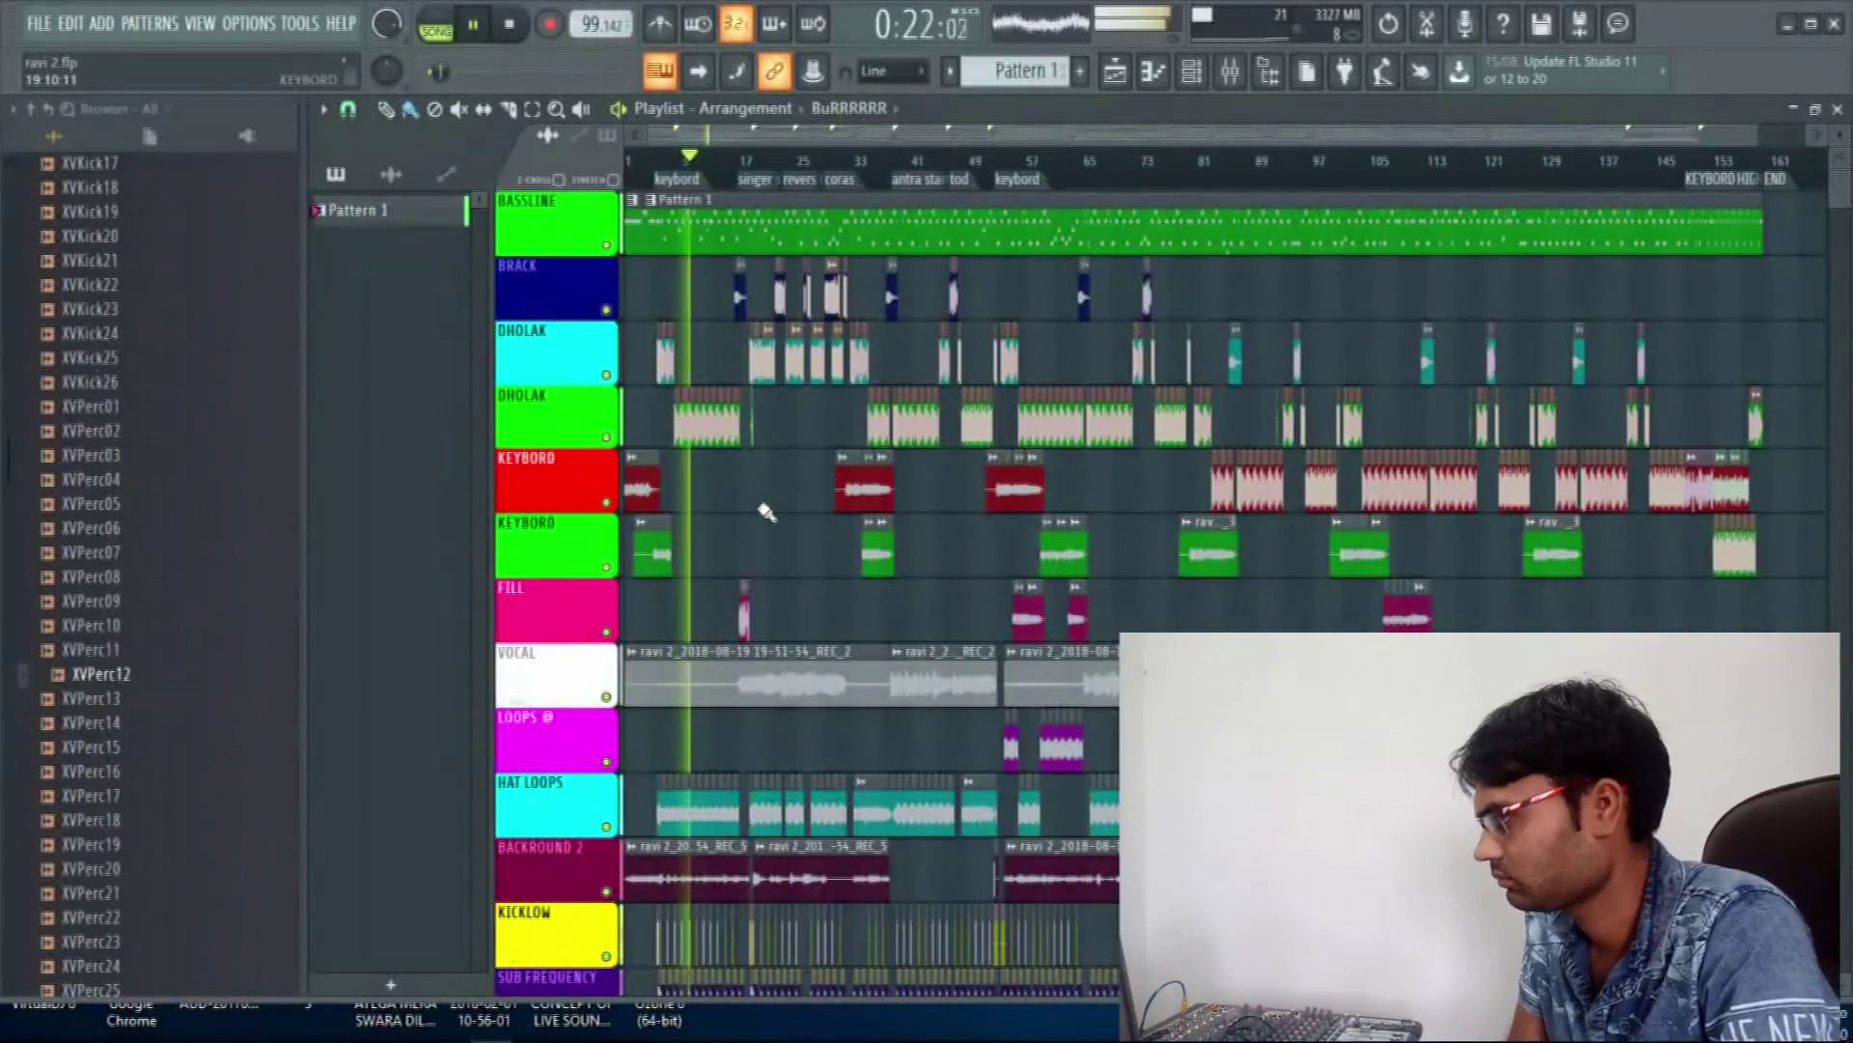
key("space")
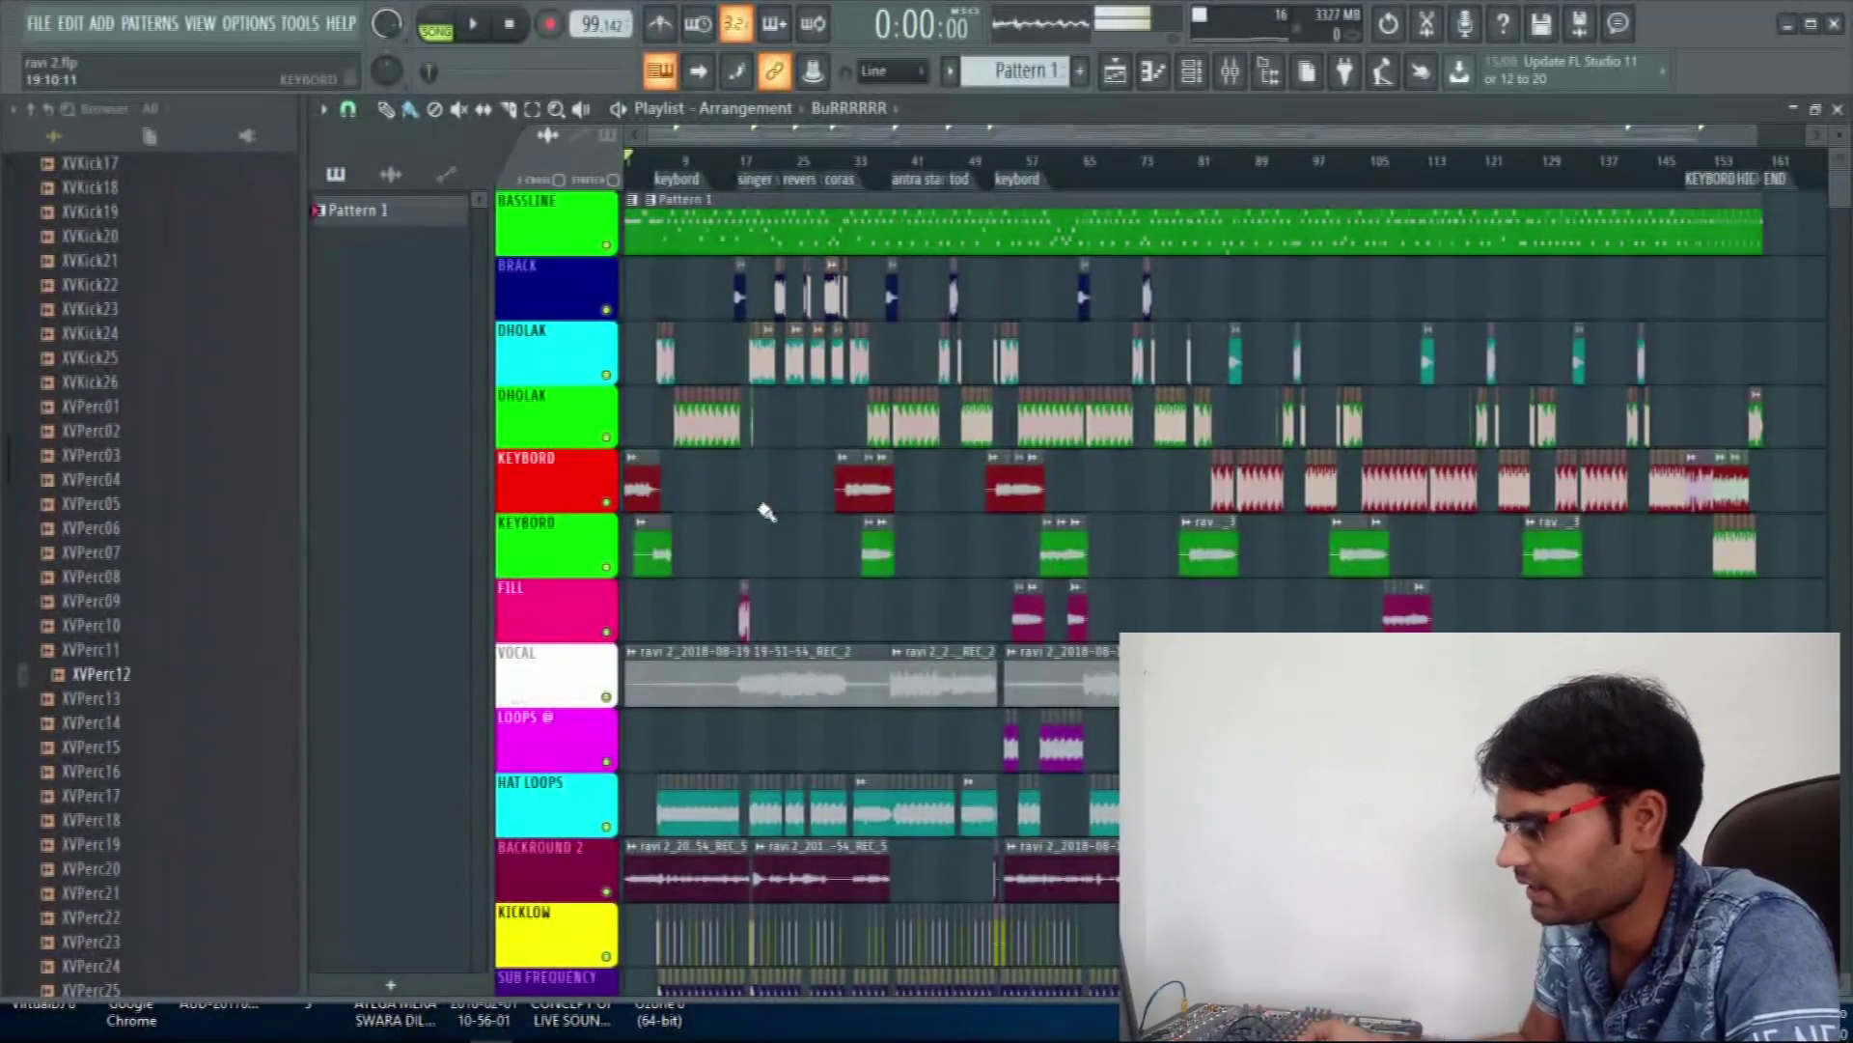
Open the mixer and select insert track 1
key("F9")
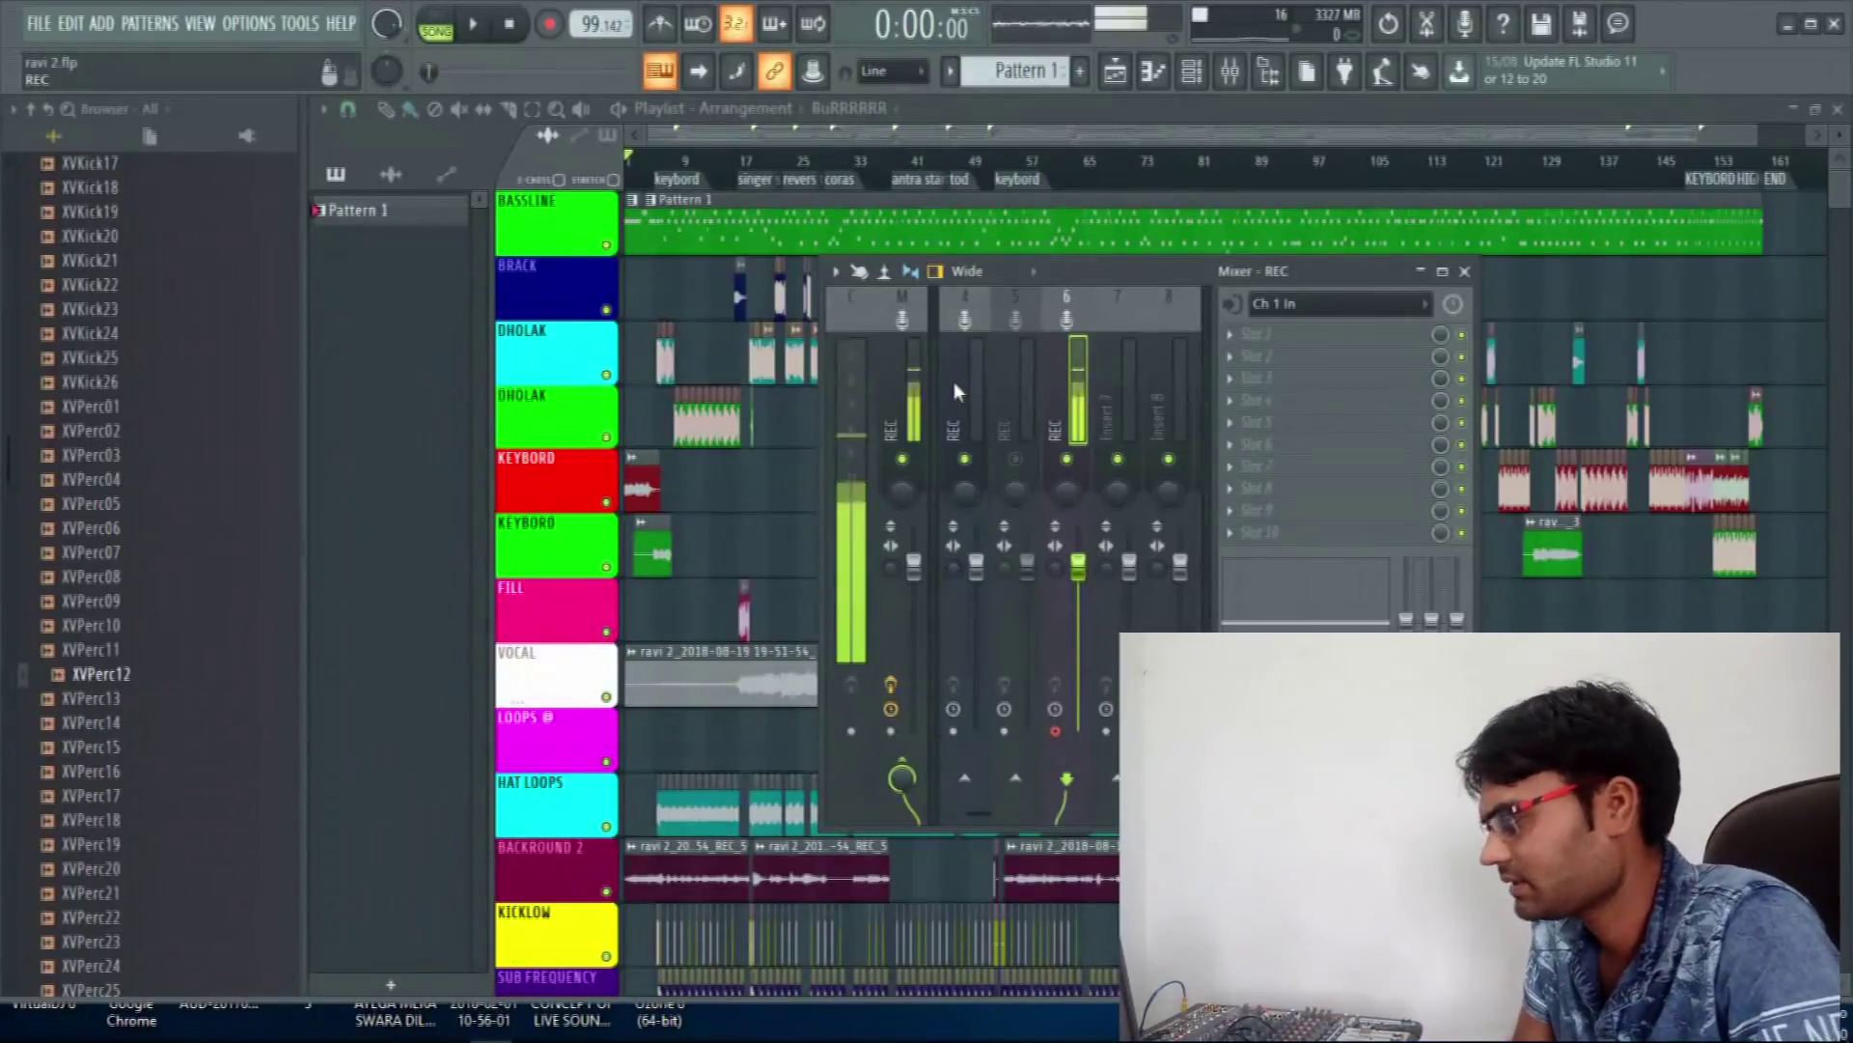
scroll(970, 415, "up", 3)
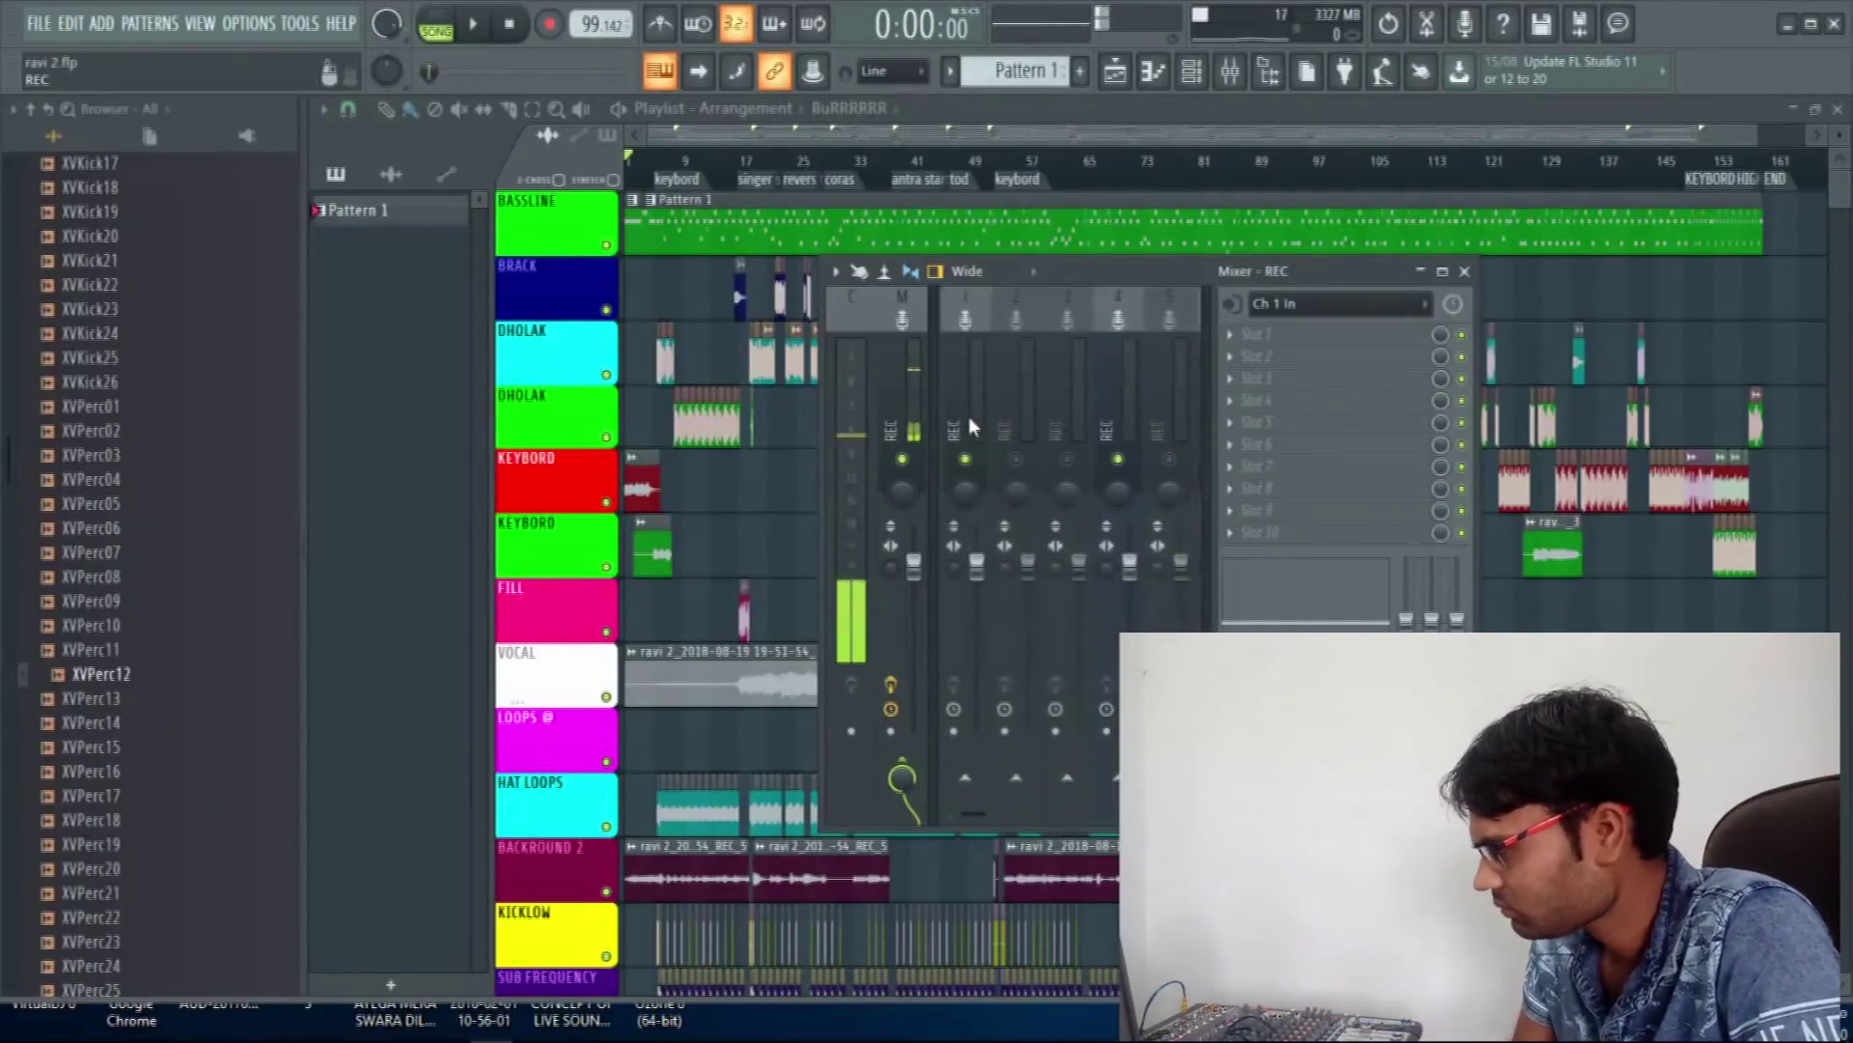
left_click(954, 391)
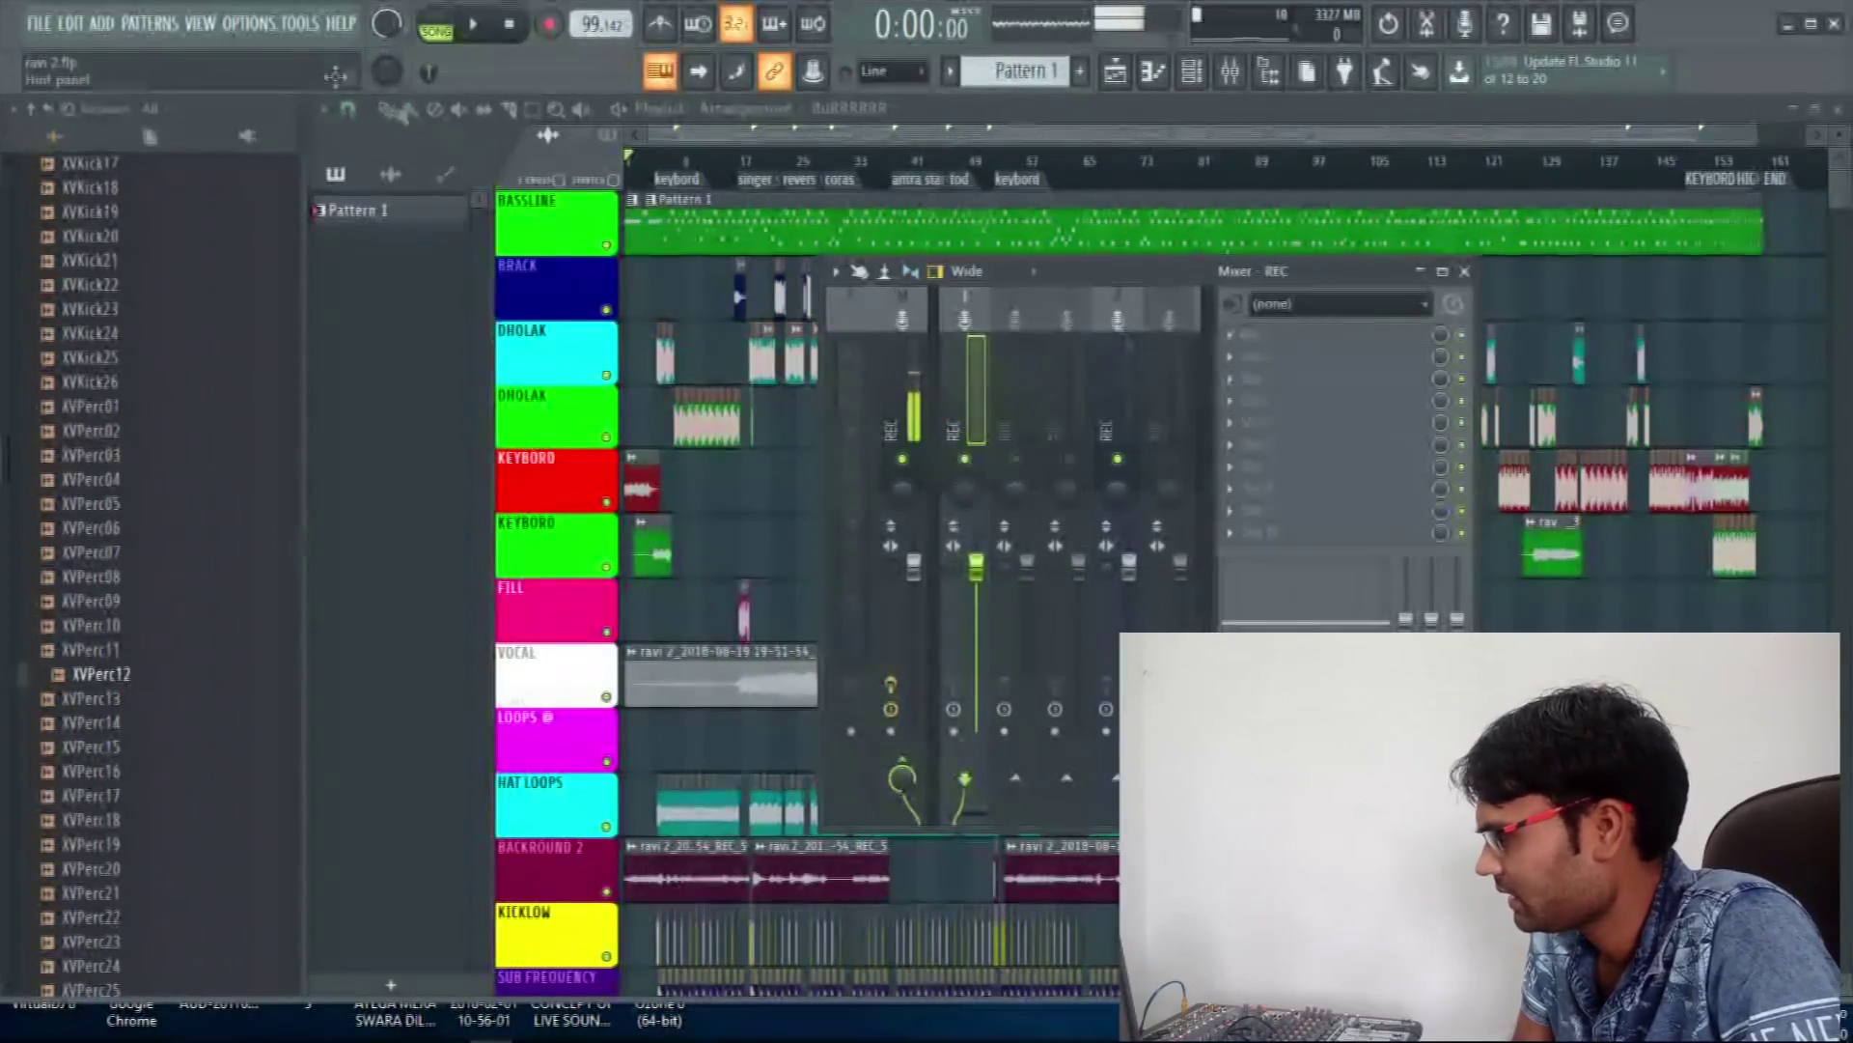
Review the available input/output devices in the audio settings, keep Behringer UFX1604 USB ASIO x64, and close the settings
left_click(251, 23)
left_click(295, 97)
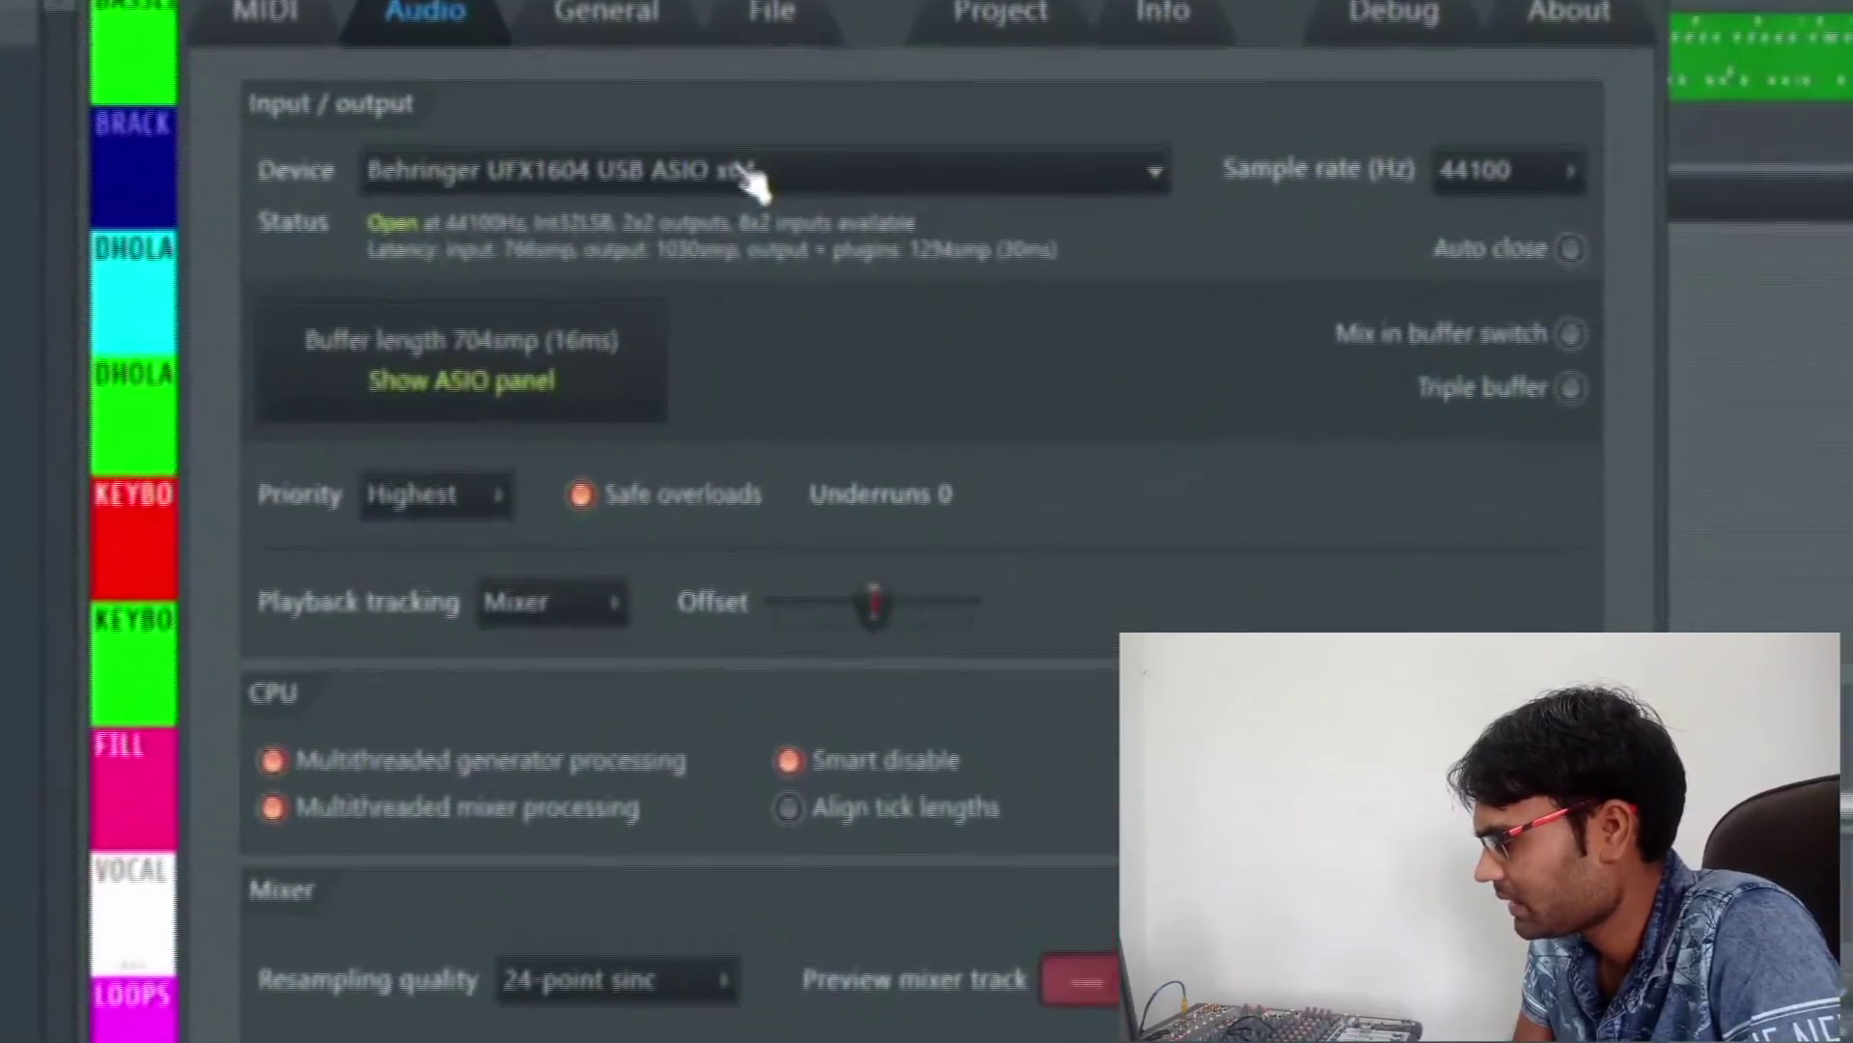
left_click(741, 168)
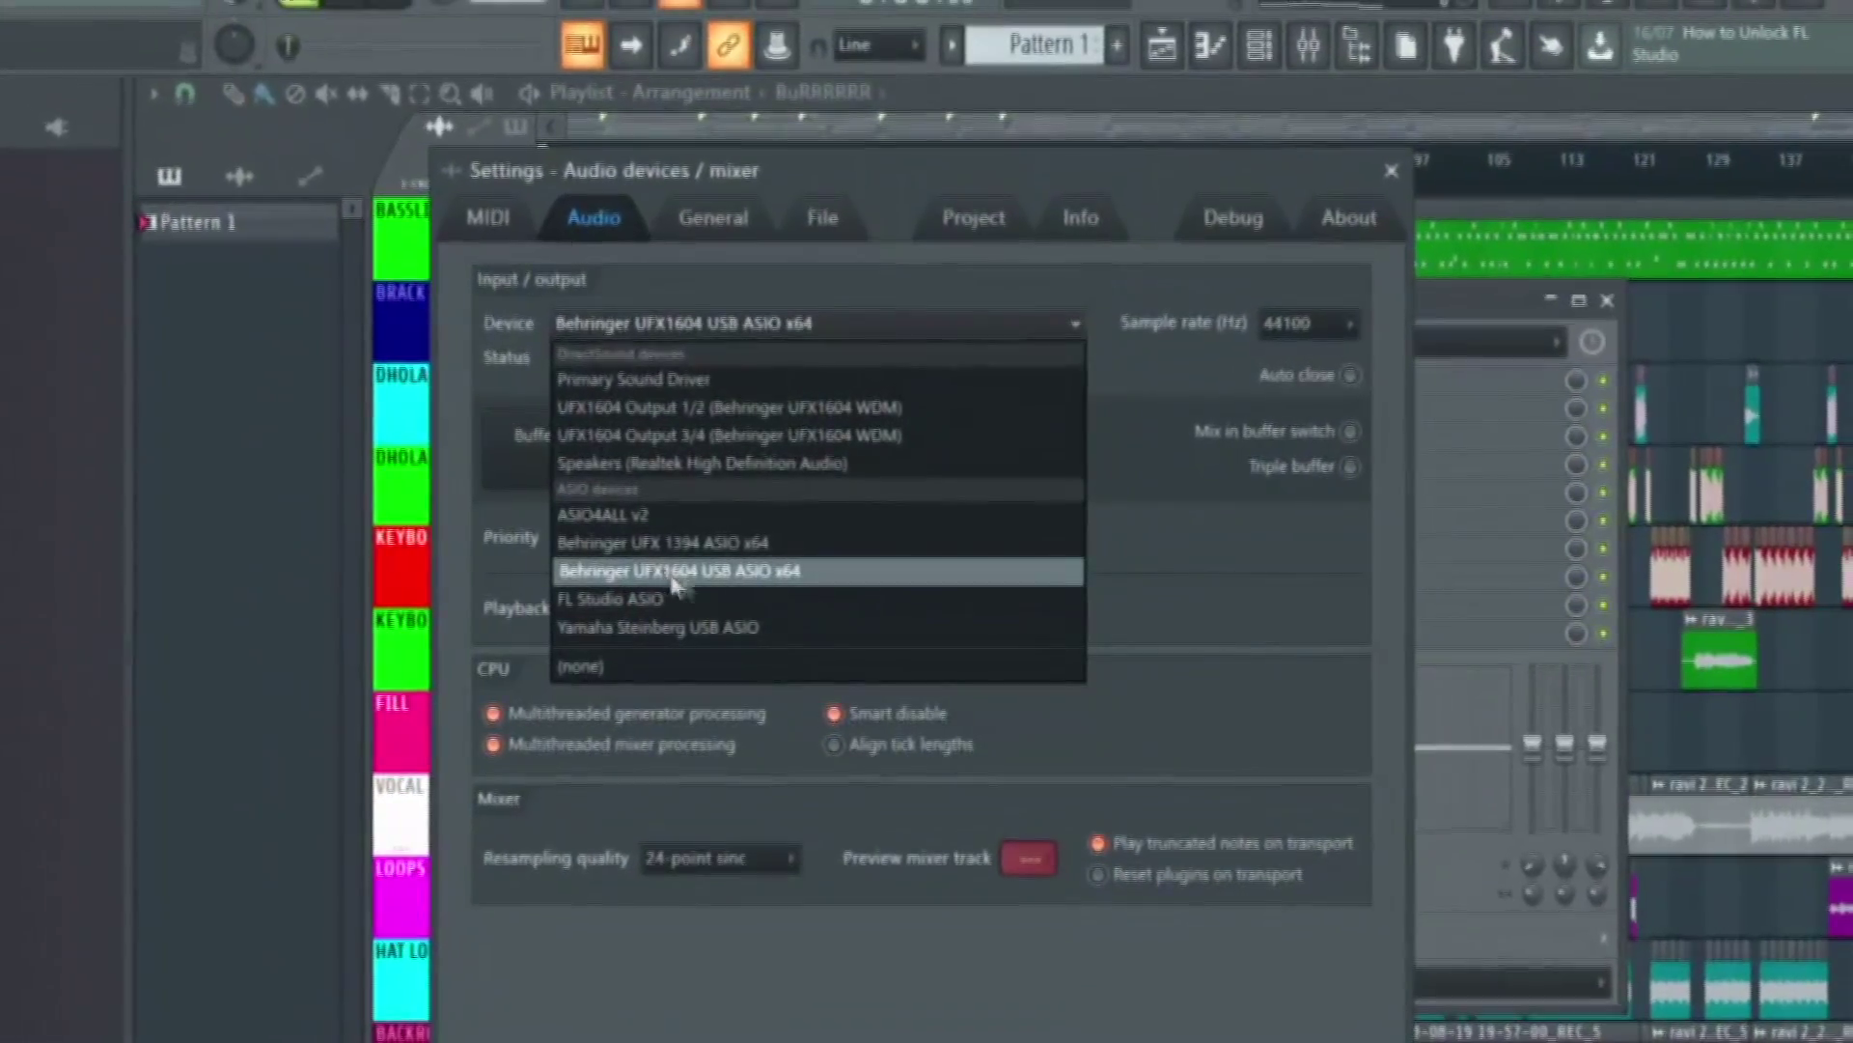
left_click(1161, 333)
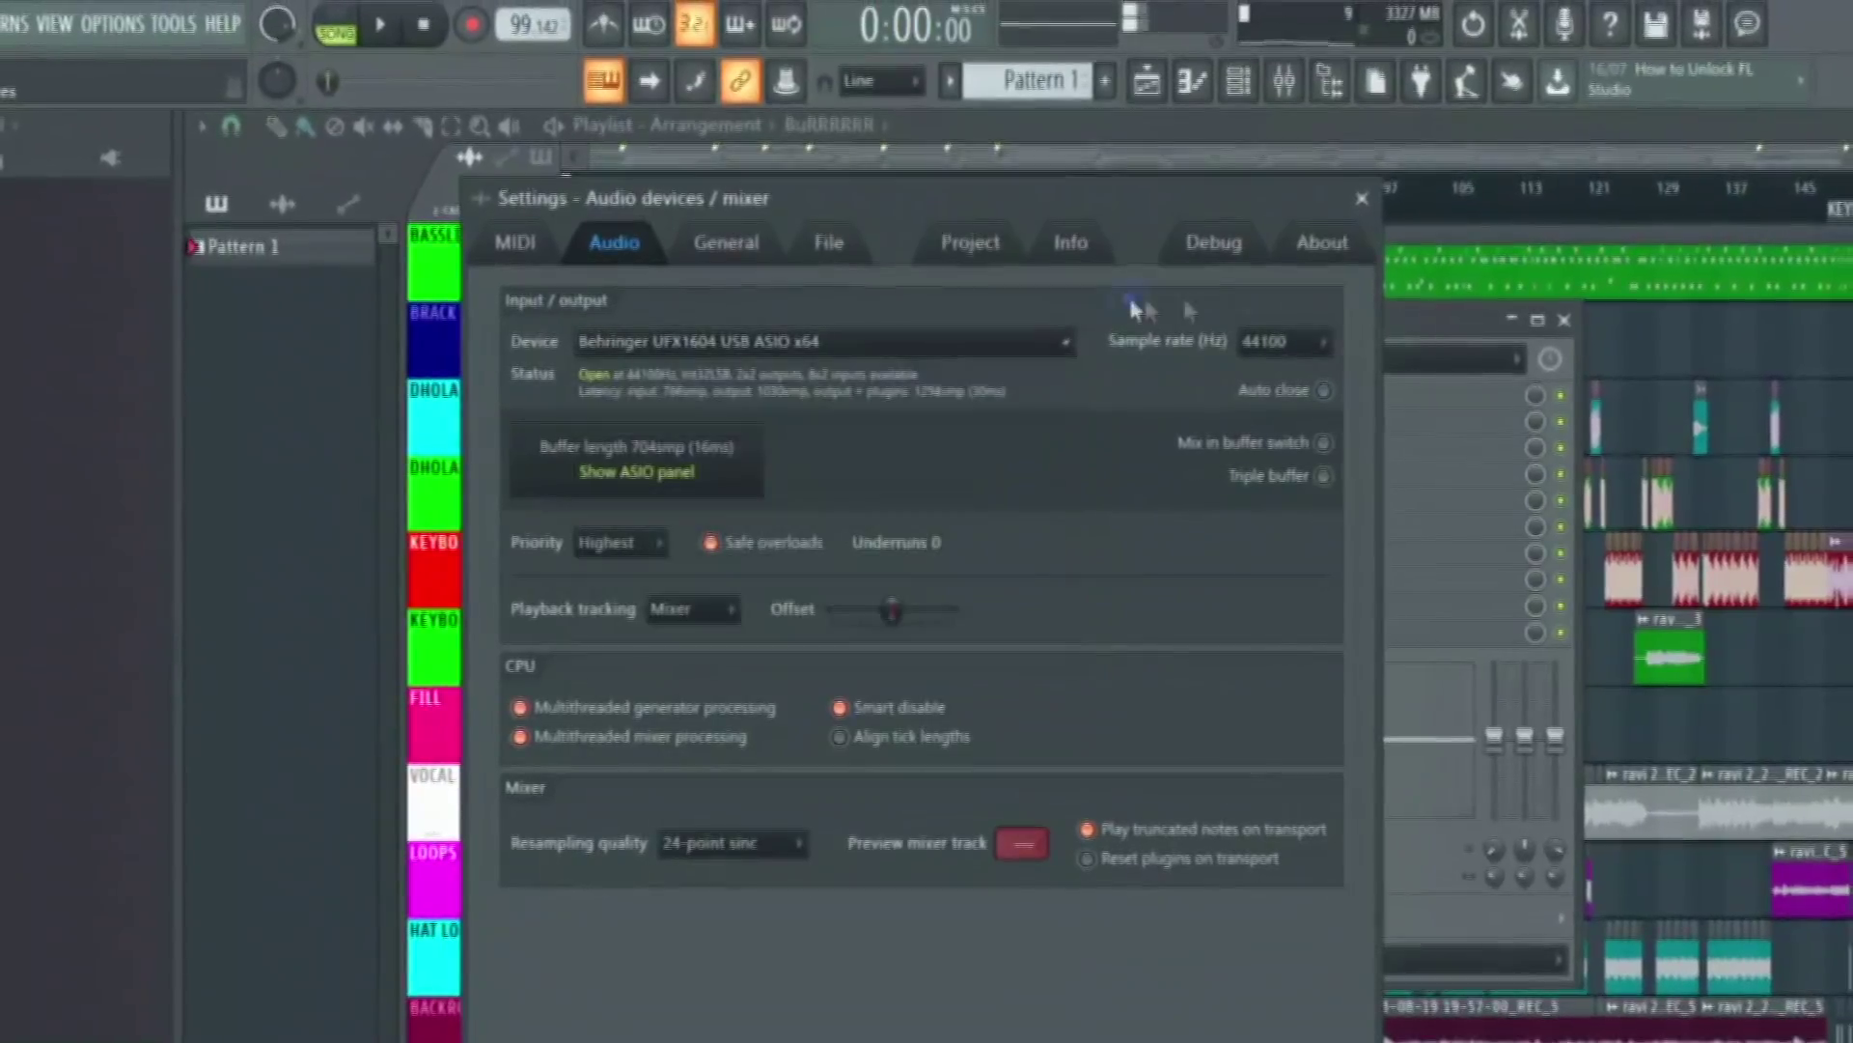
left_click(1367, 193)
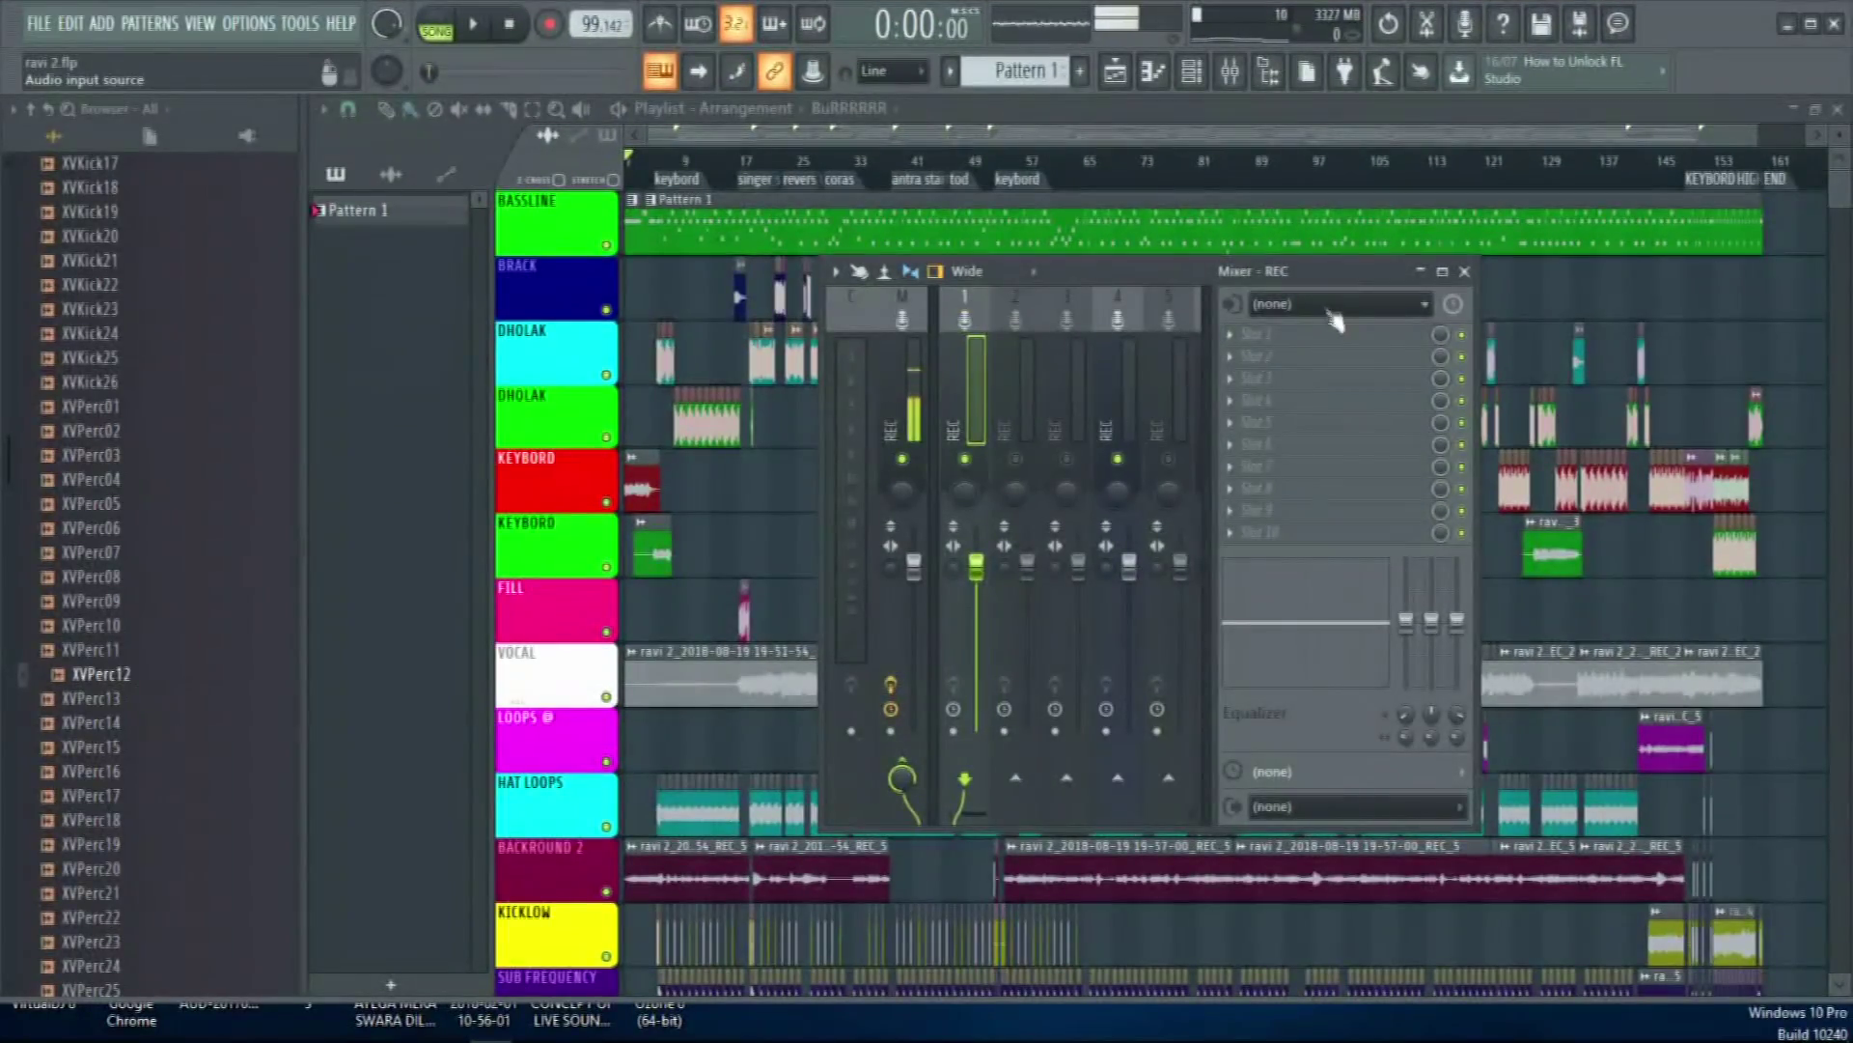
Set the audio input of mixer insert track 1 to the mono input Ch 7 In
left_click_drag(1171, 281, 1025, 286)
left_click(1162, 315)
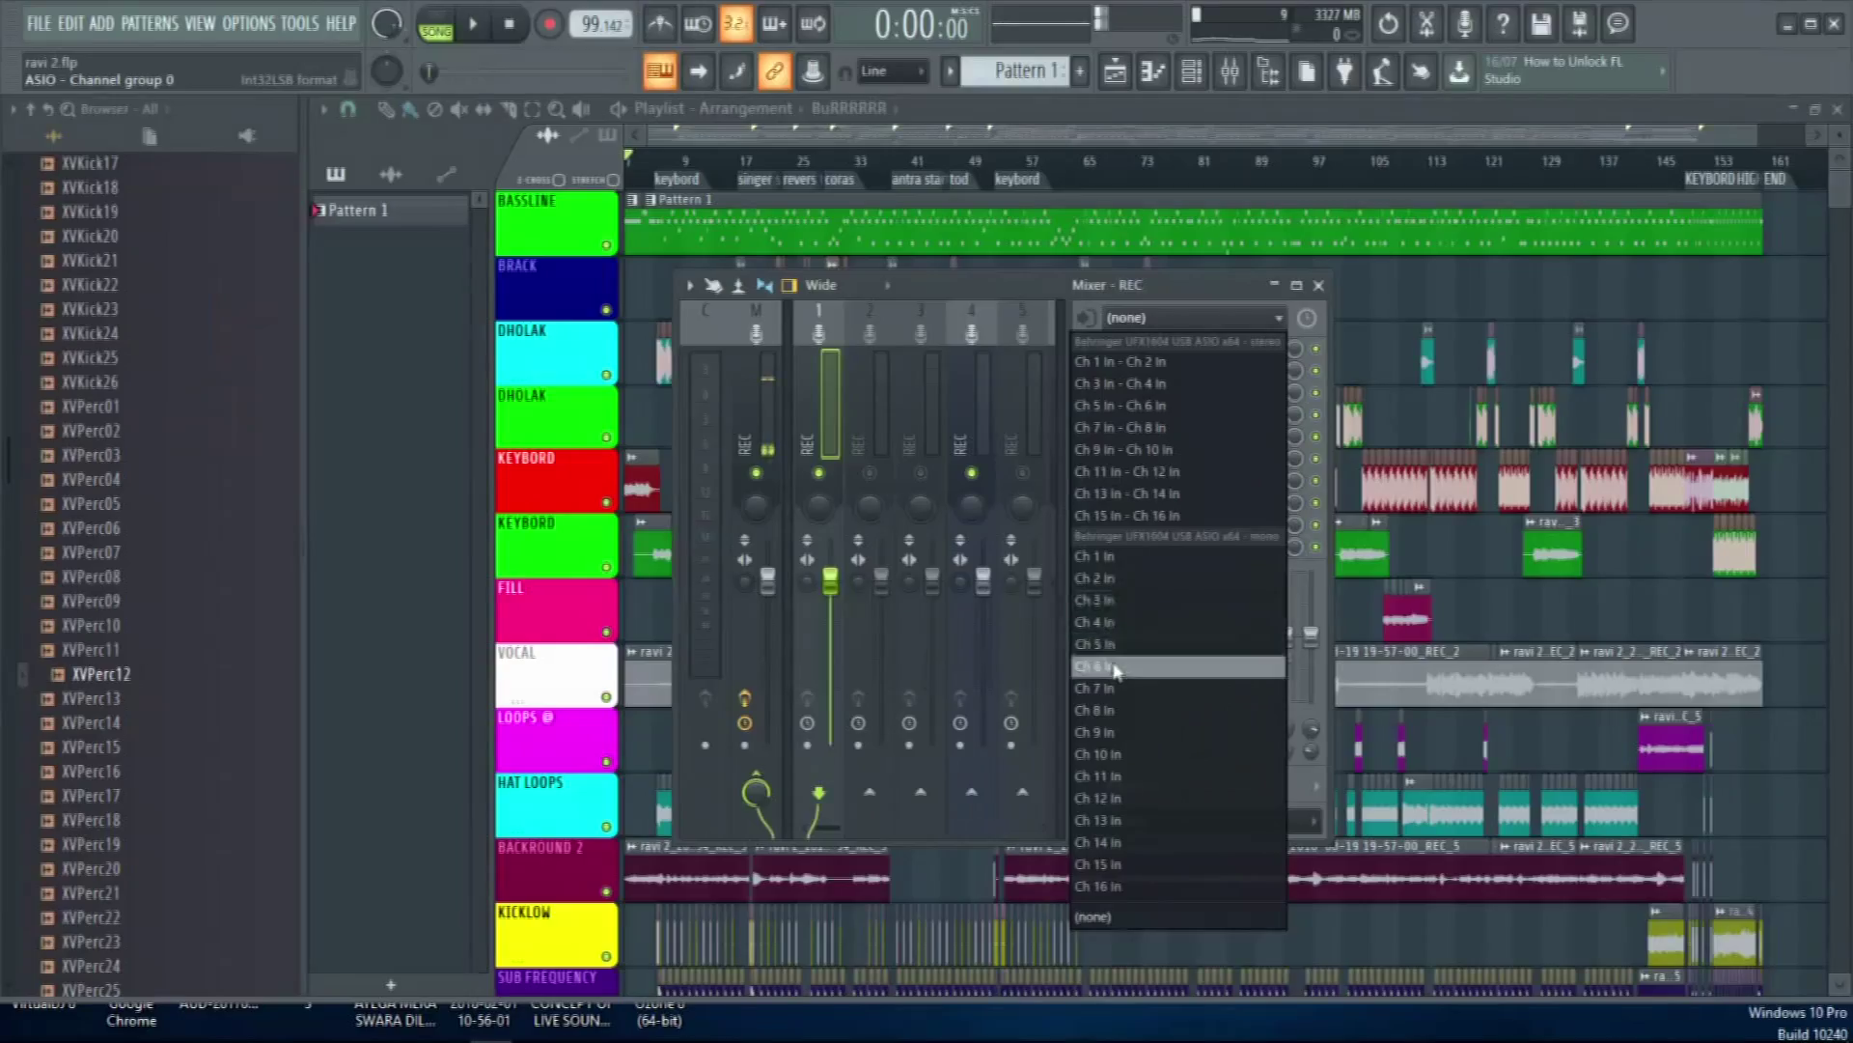
left_click(1118, 687)
left_click(1113, 618)
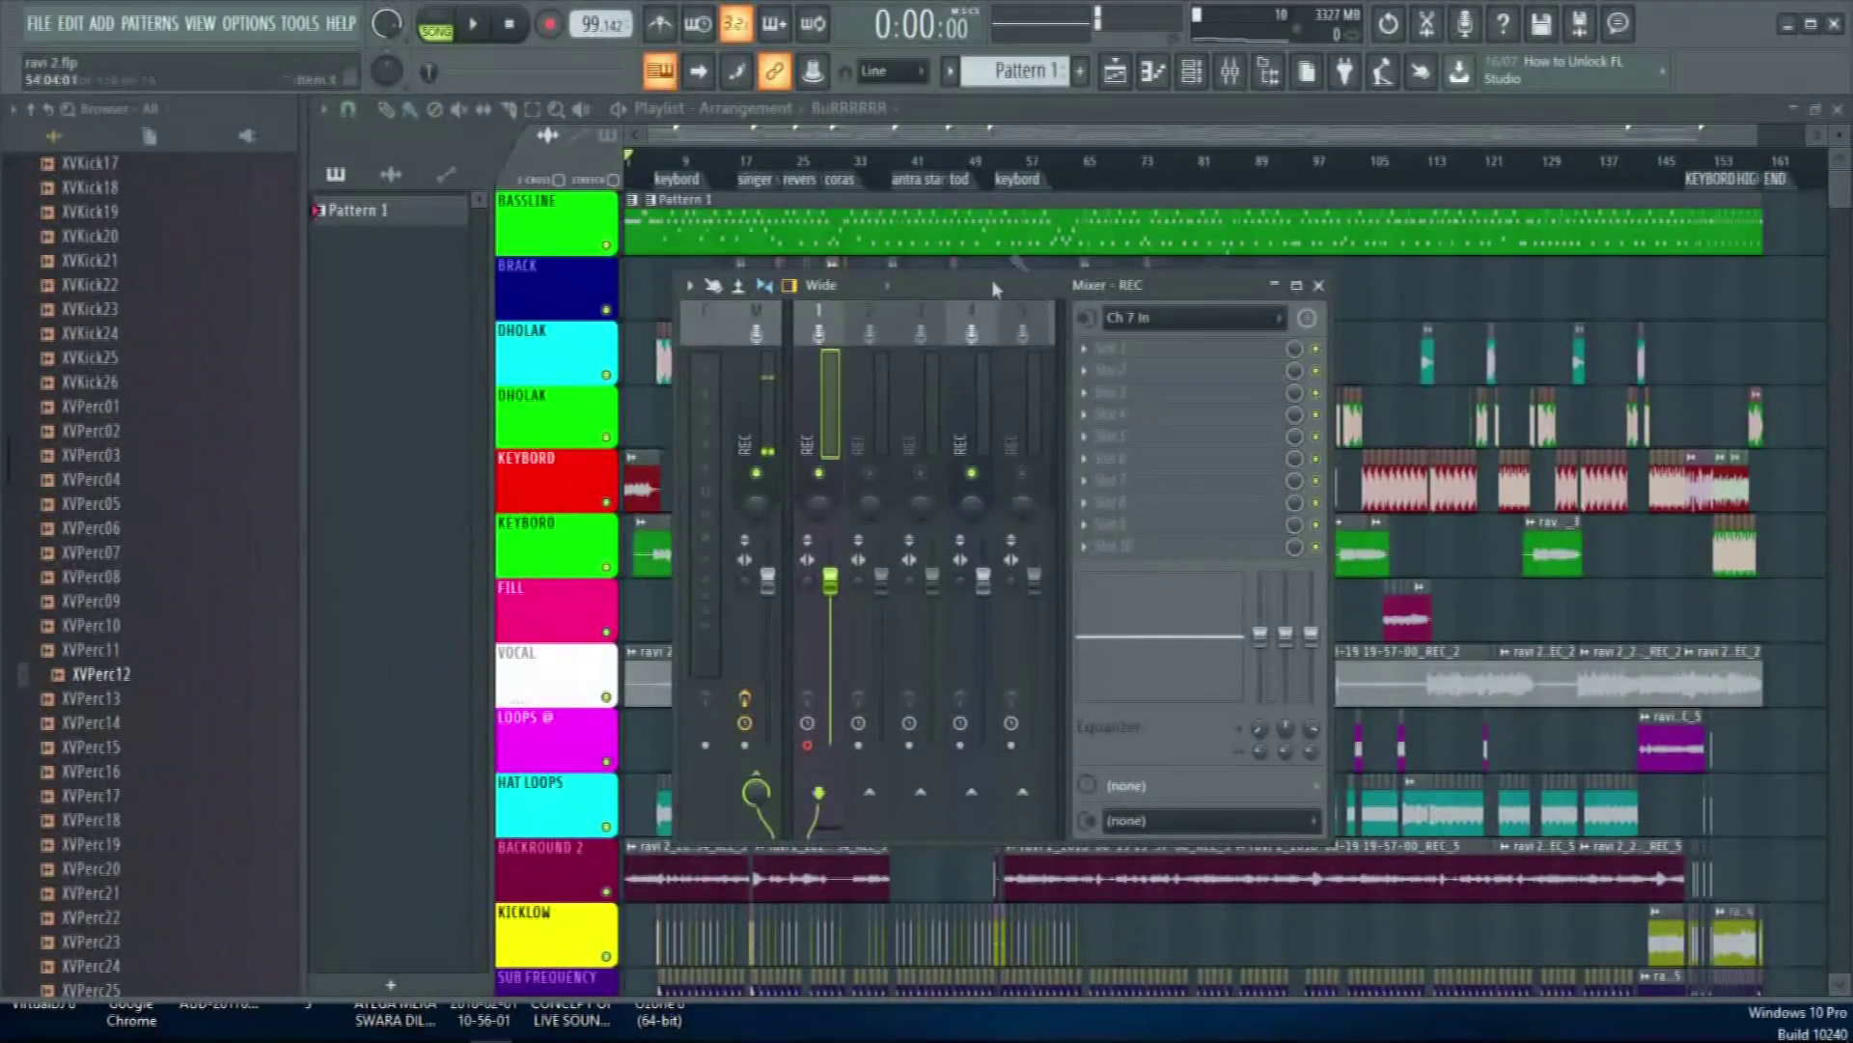
left_click_drag(977, 290, 983, 288)
Select mixer insert track 6 and inspect its available audio inputs without changing the assignment
scroll(917, 450, "down", 3)
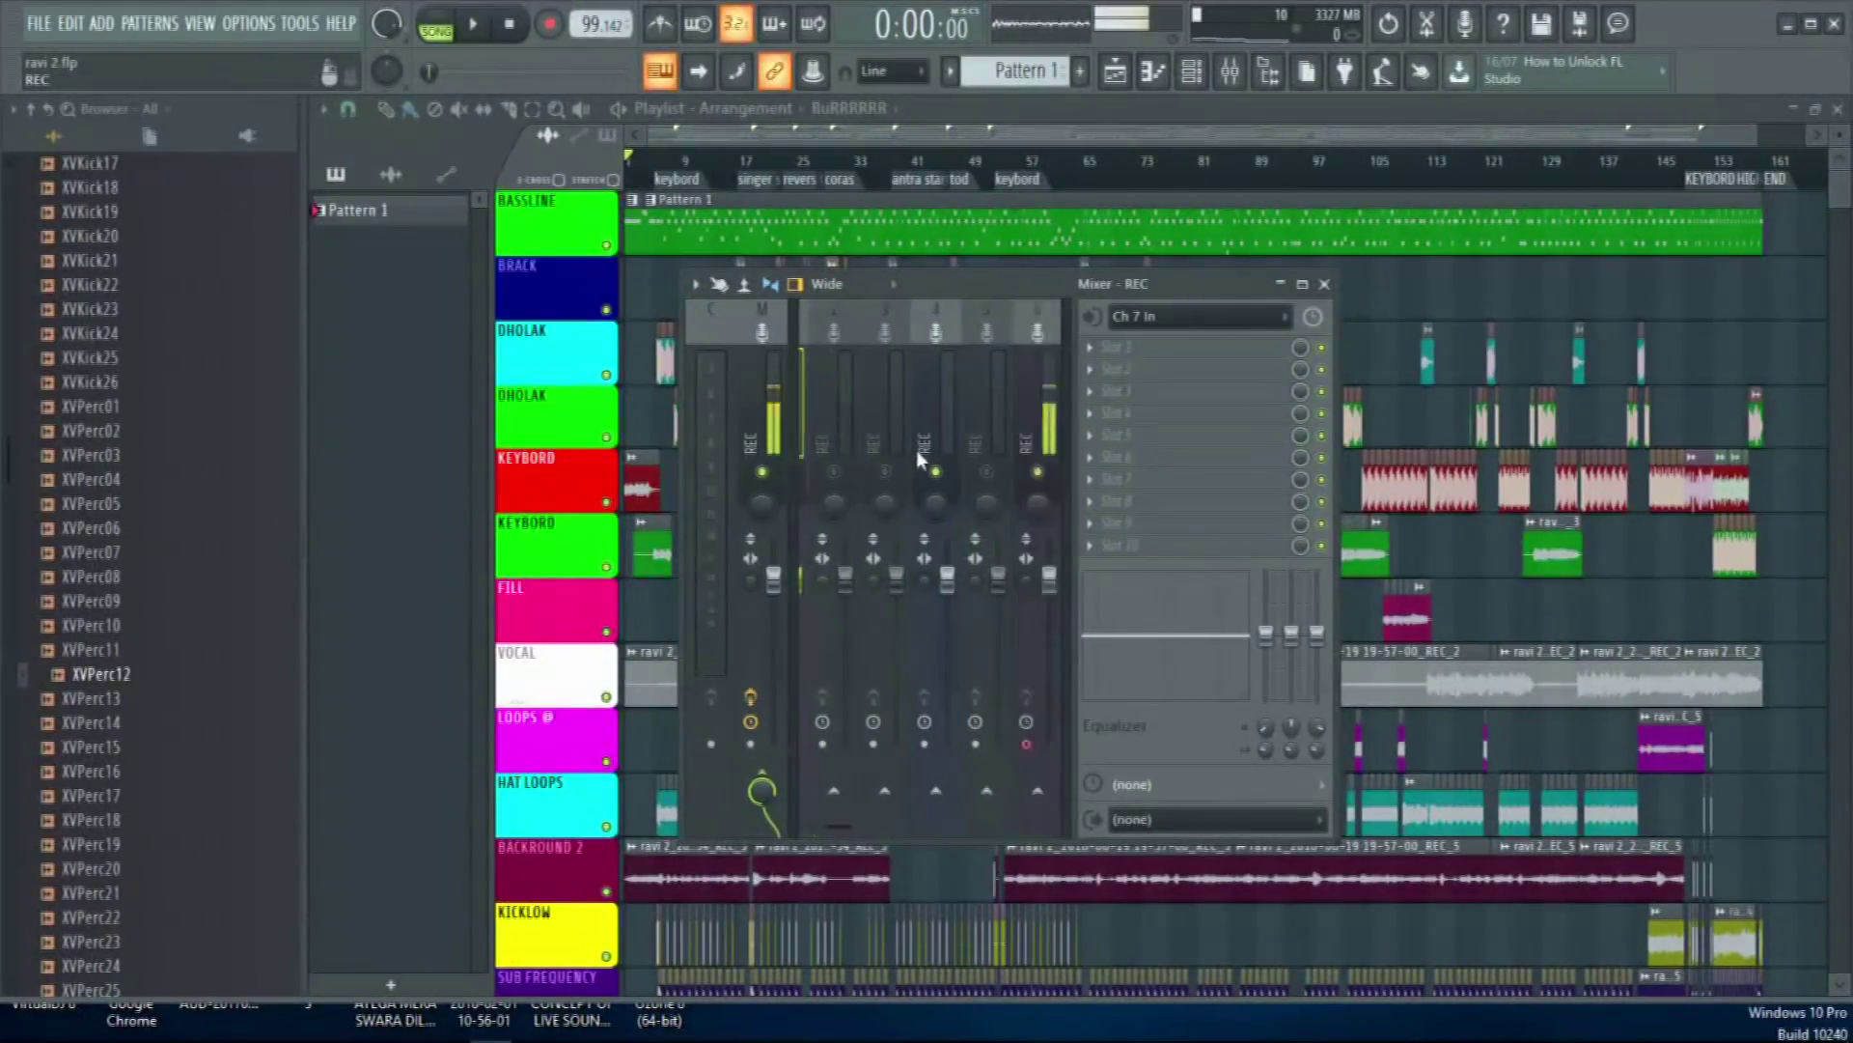
left_click(917, 431)
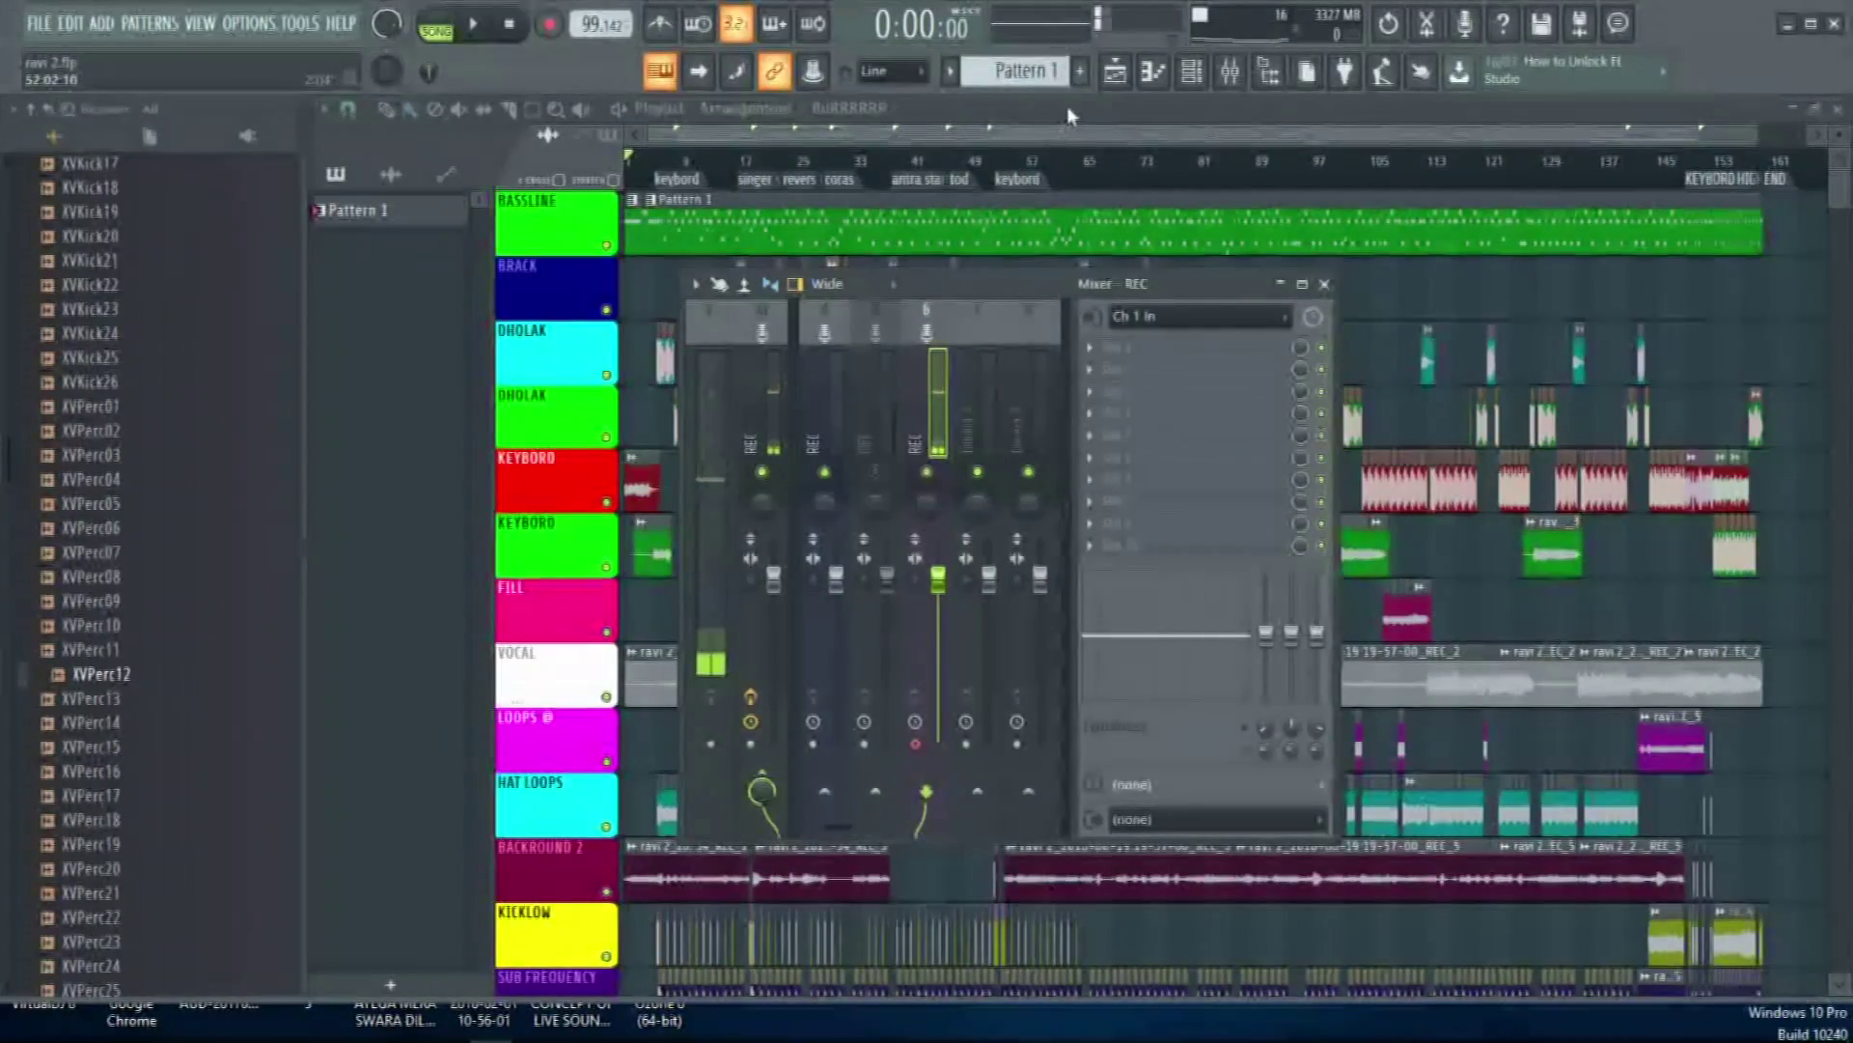
left_click(1195, 328)
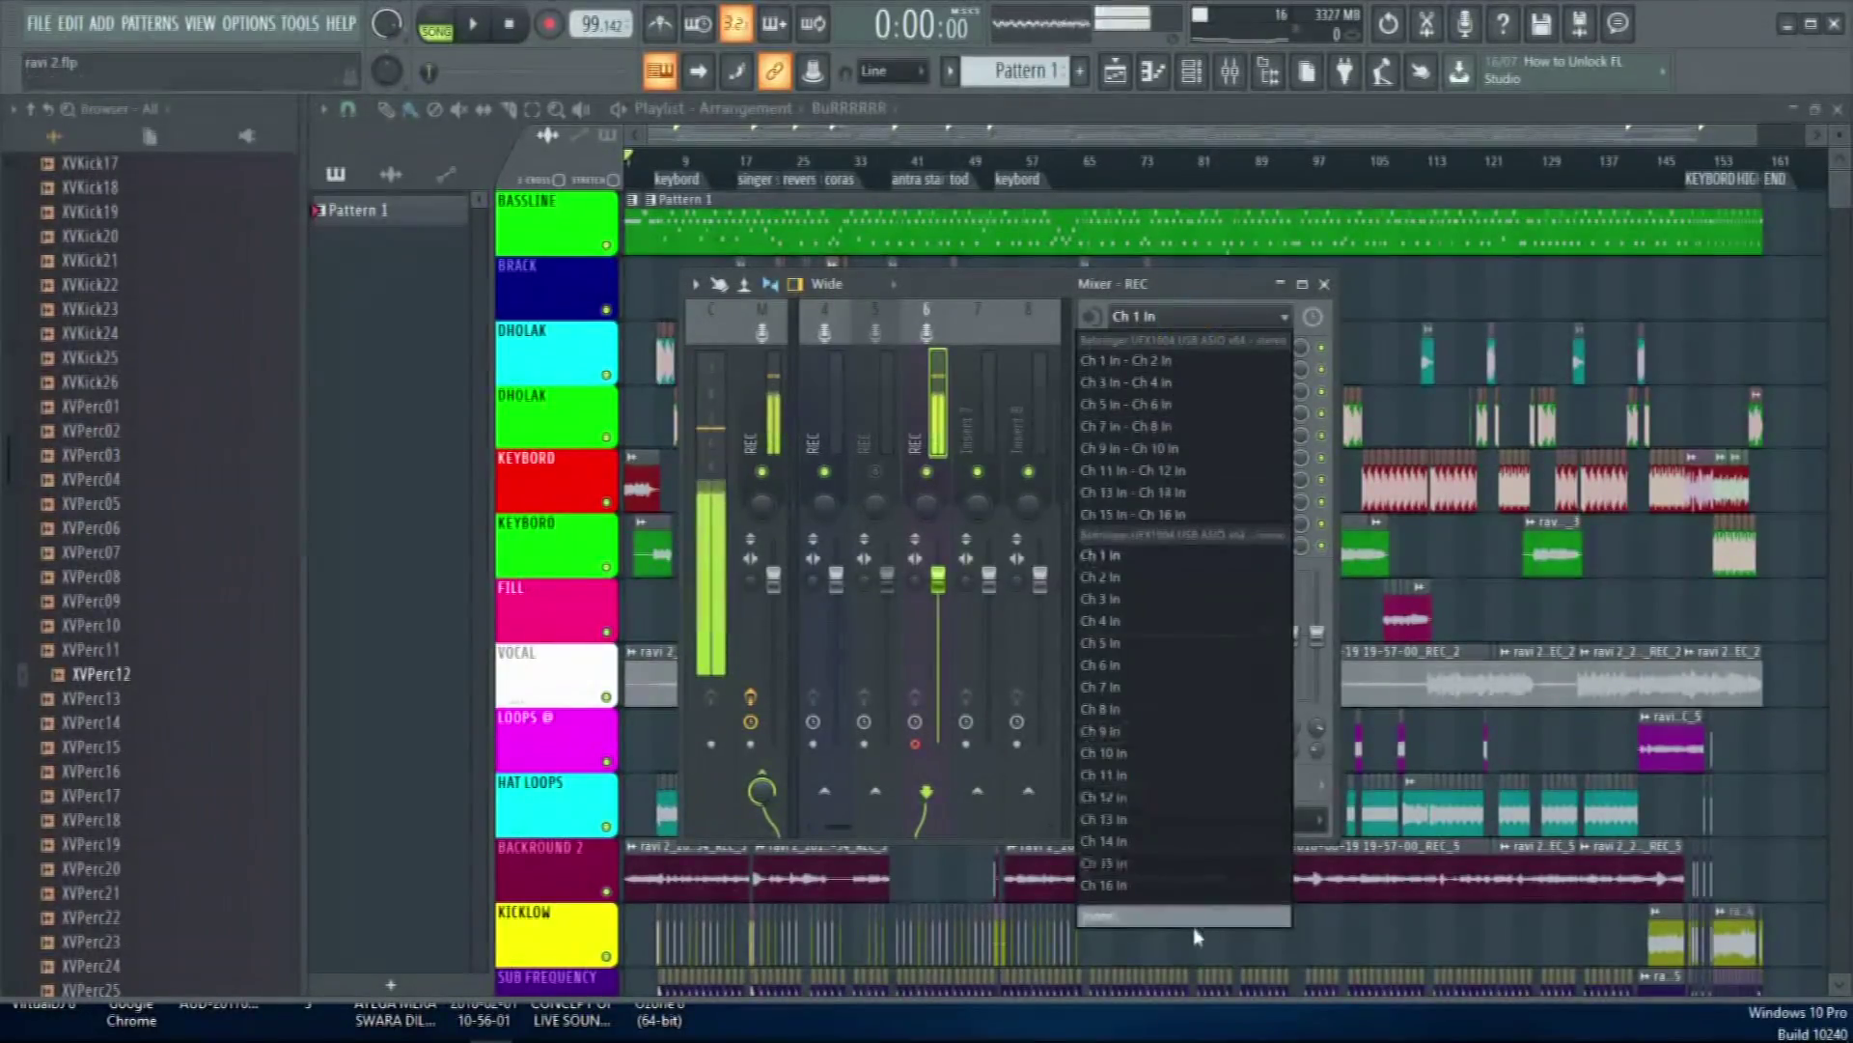
key("Escape")
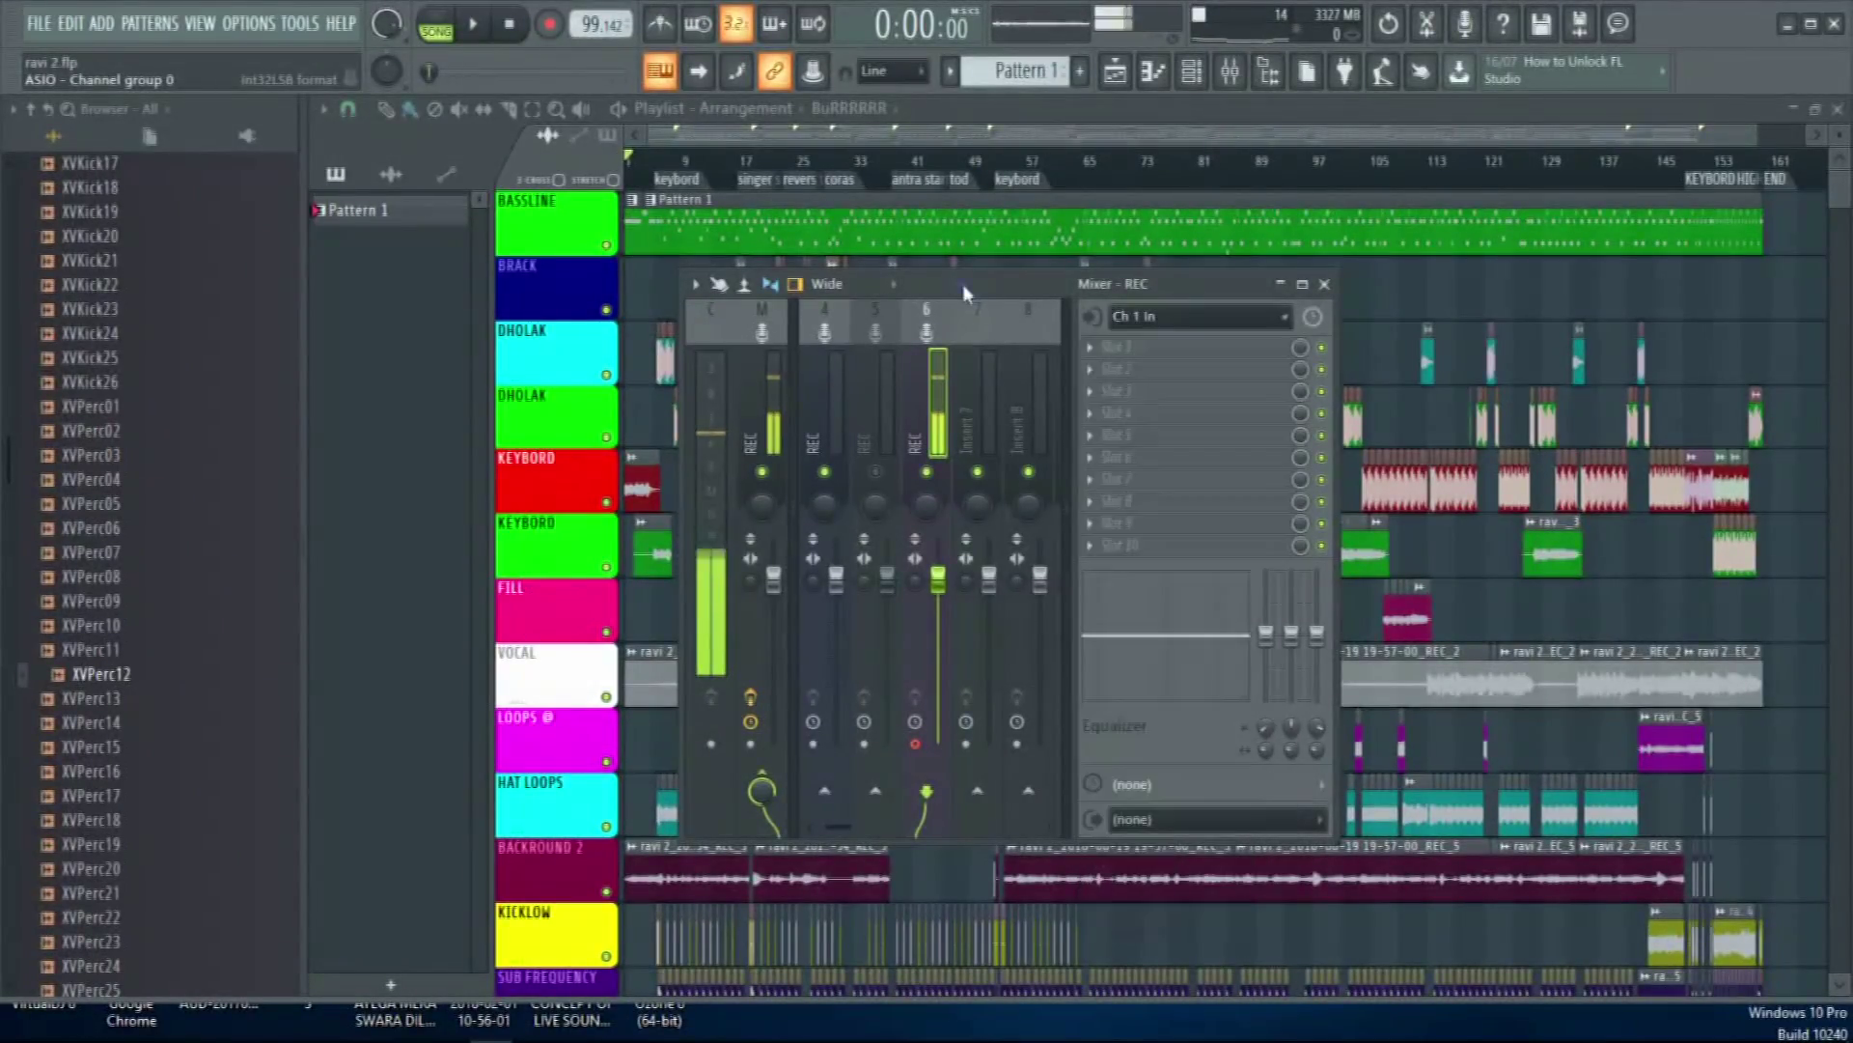
Select mixer insert track 4 and inspect its audio output options, keeping Ch 3 Out - Ch 4 Out
left_click(819, 396)
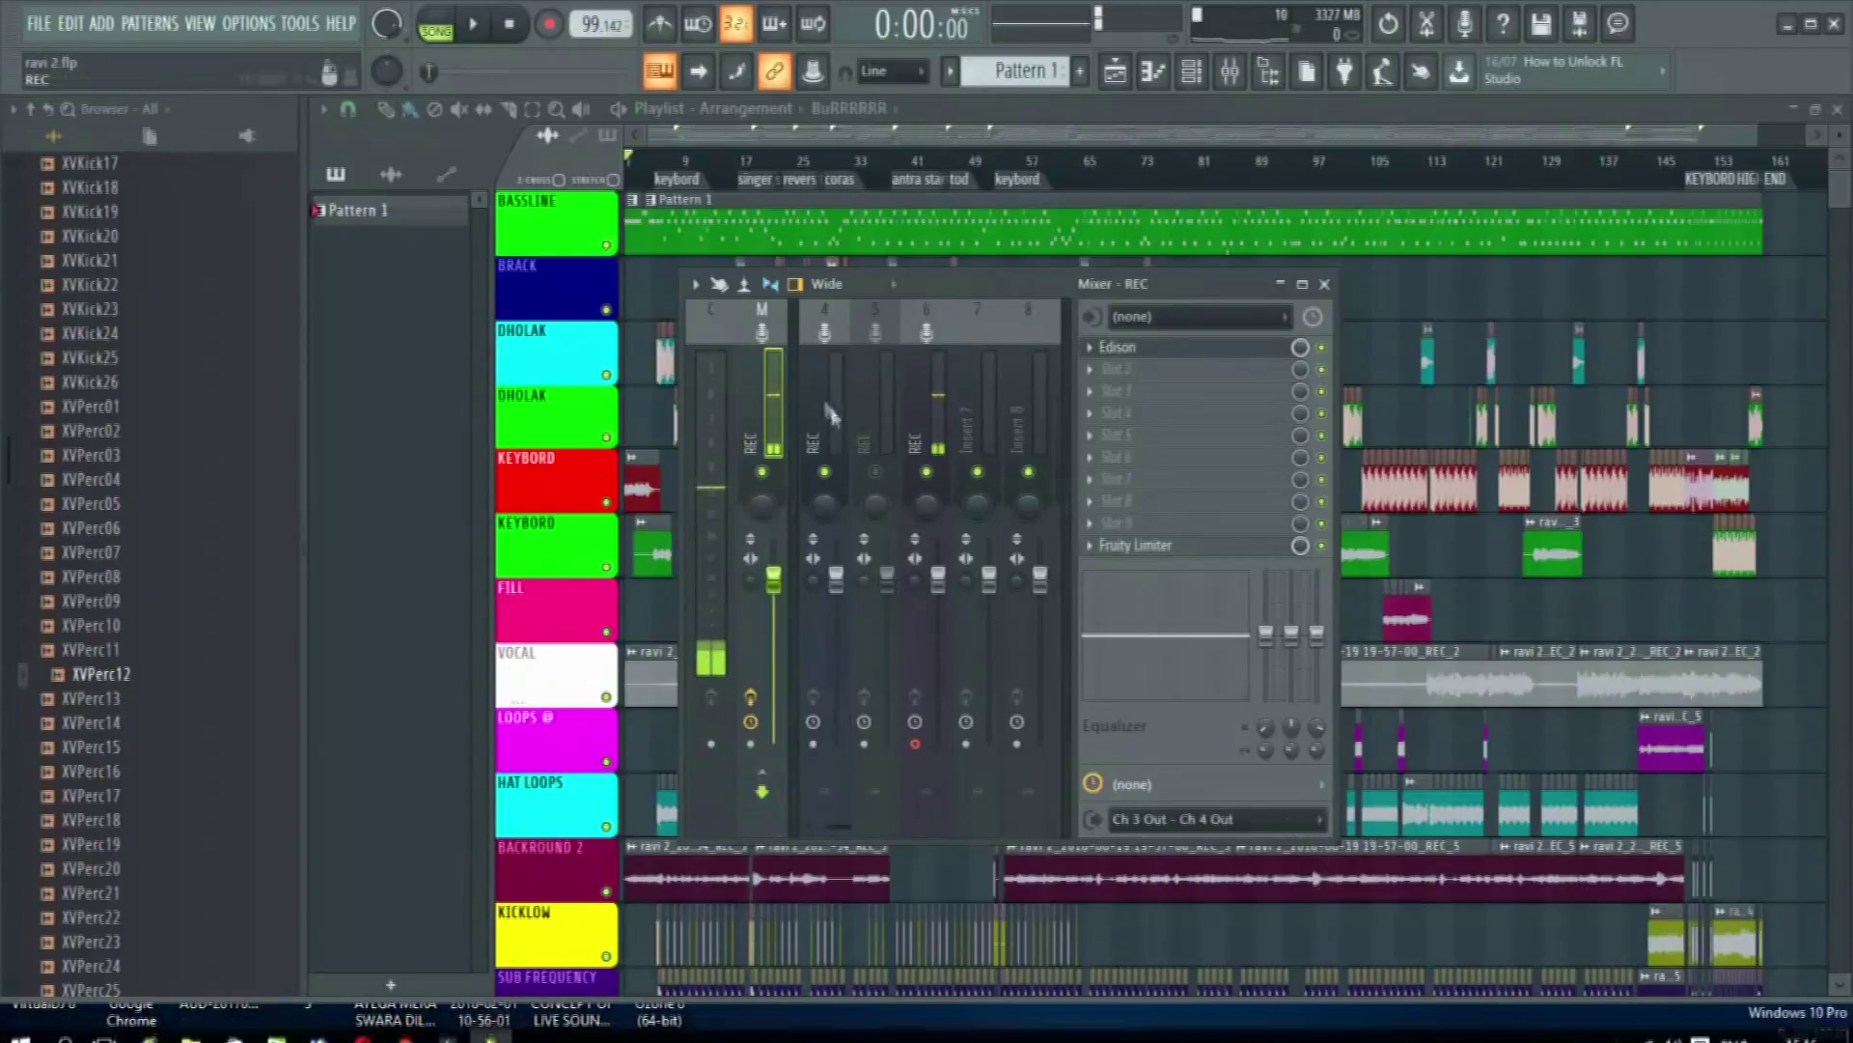
left_click(1242, 817)
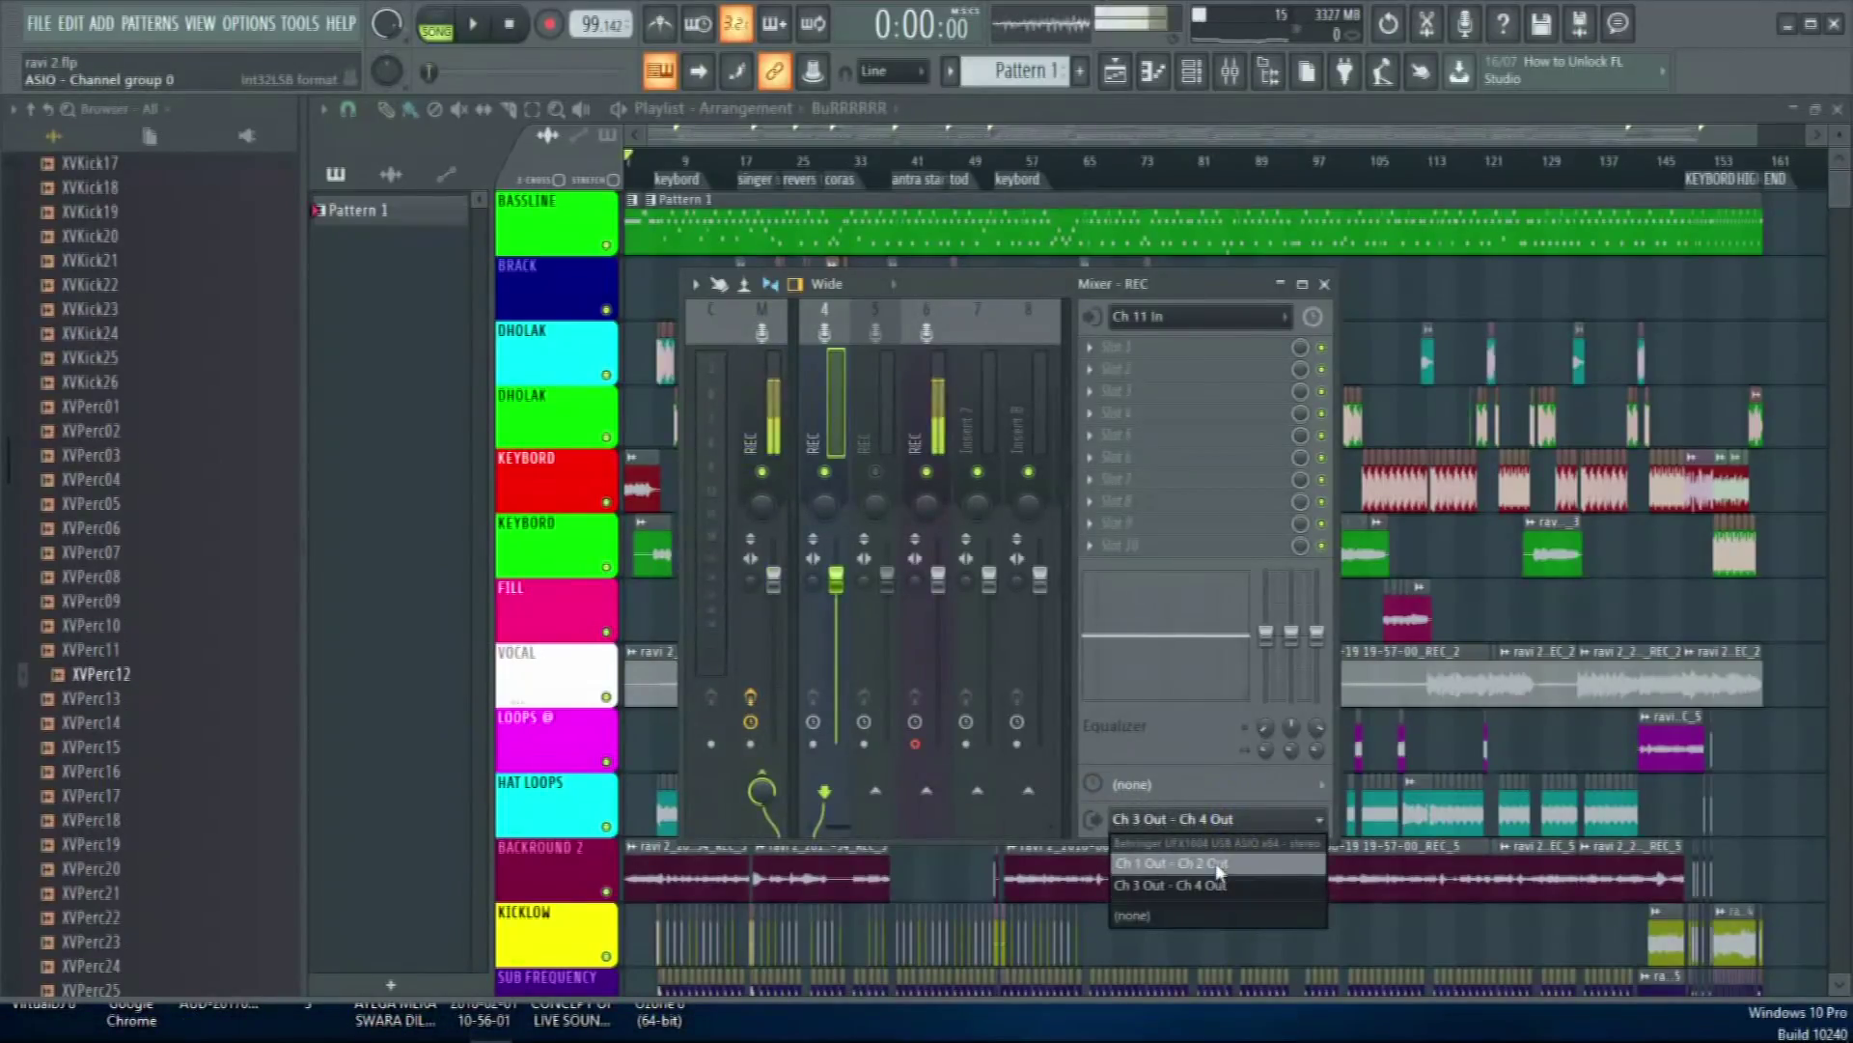
left_click(1029, 276)
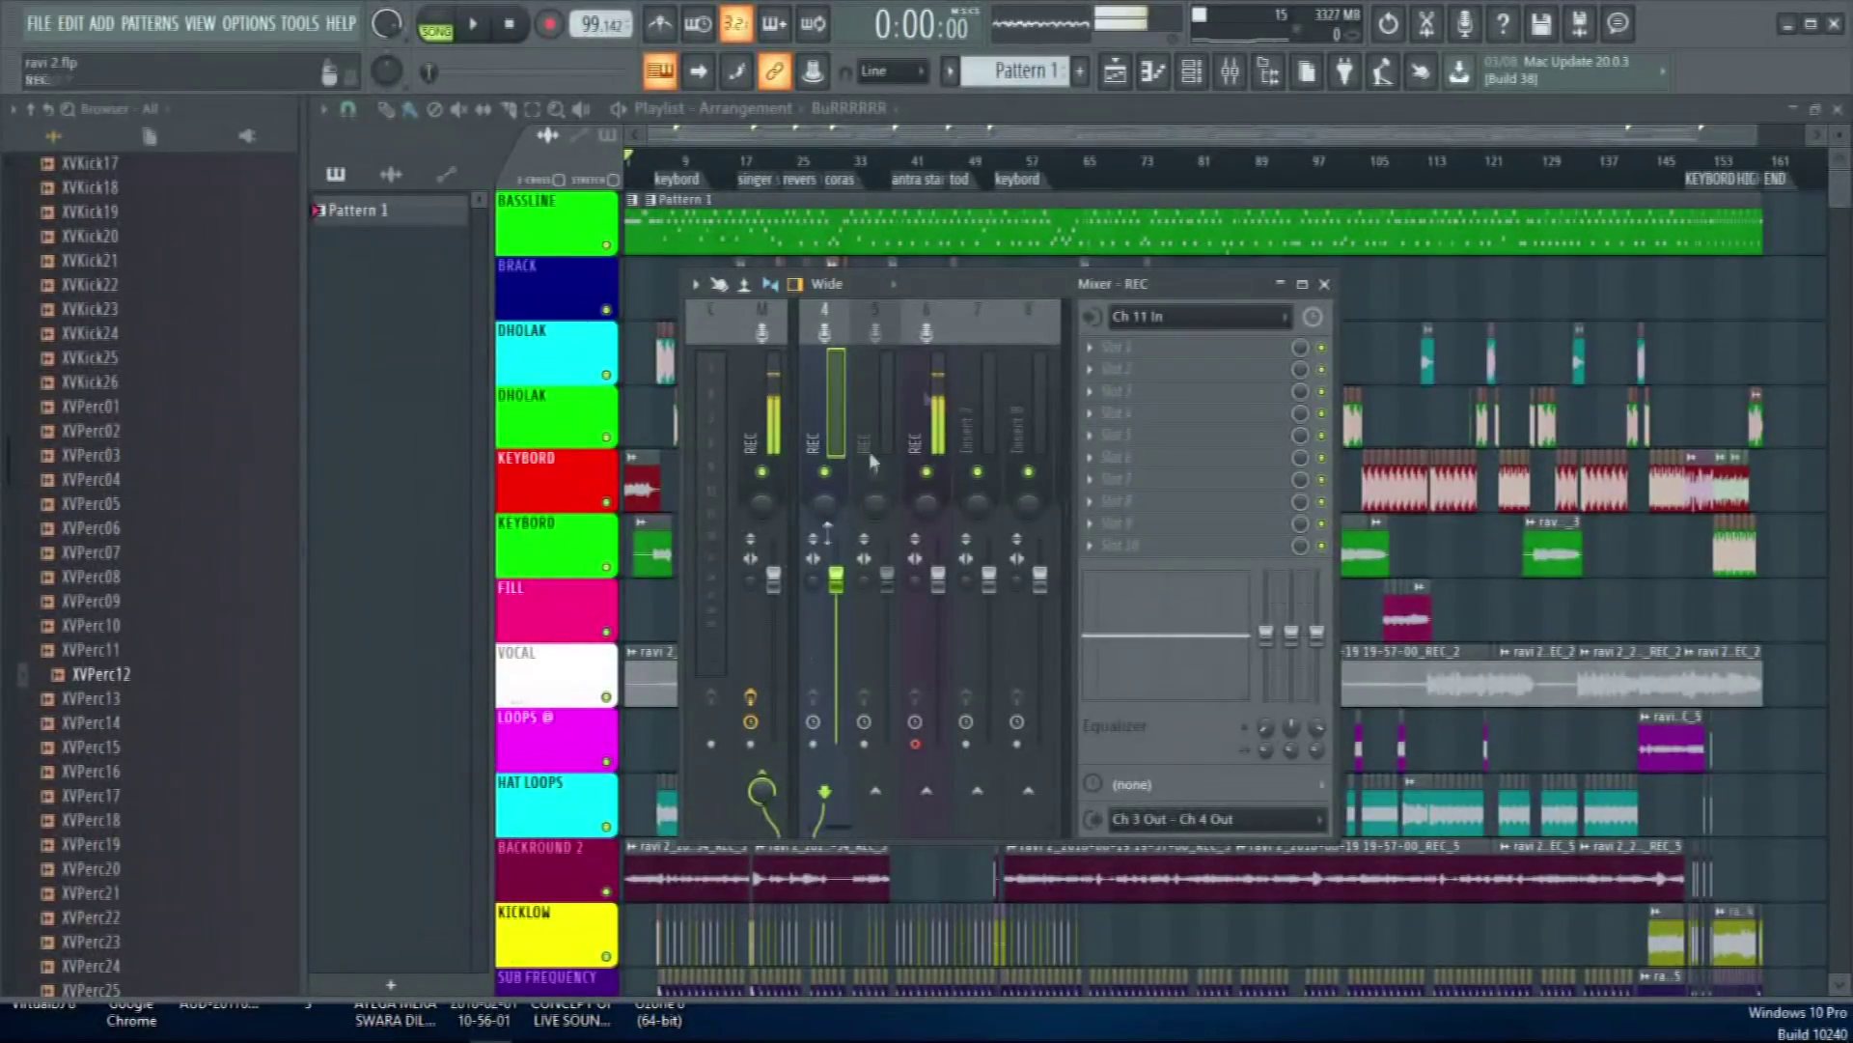
Restore the playlist to a smaller window and set the channel rack's group filter to All
left_click(1054, 112)
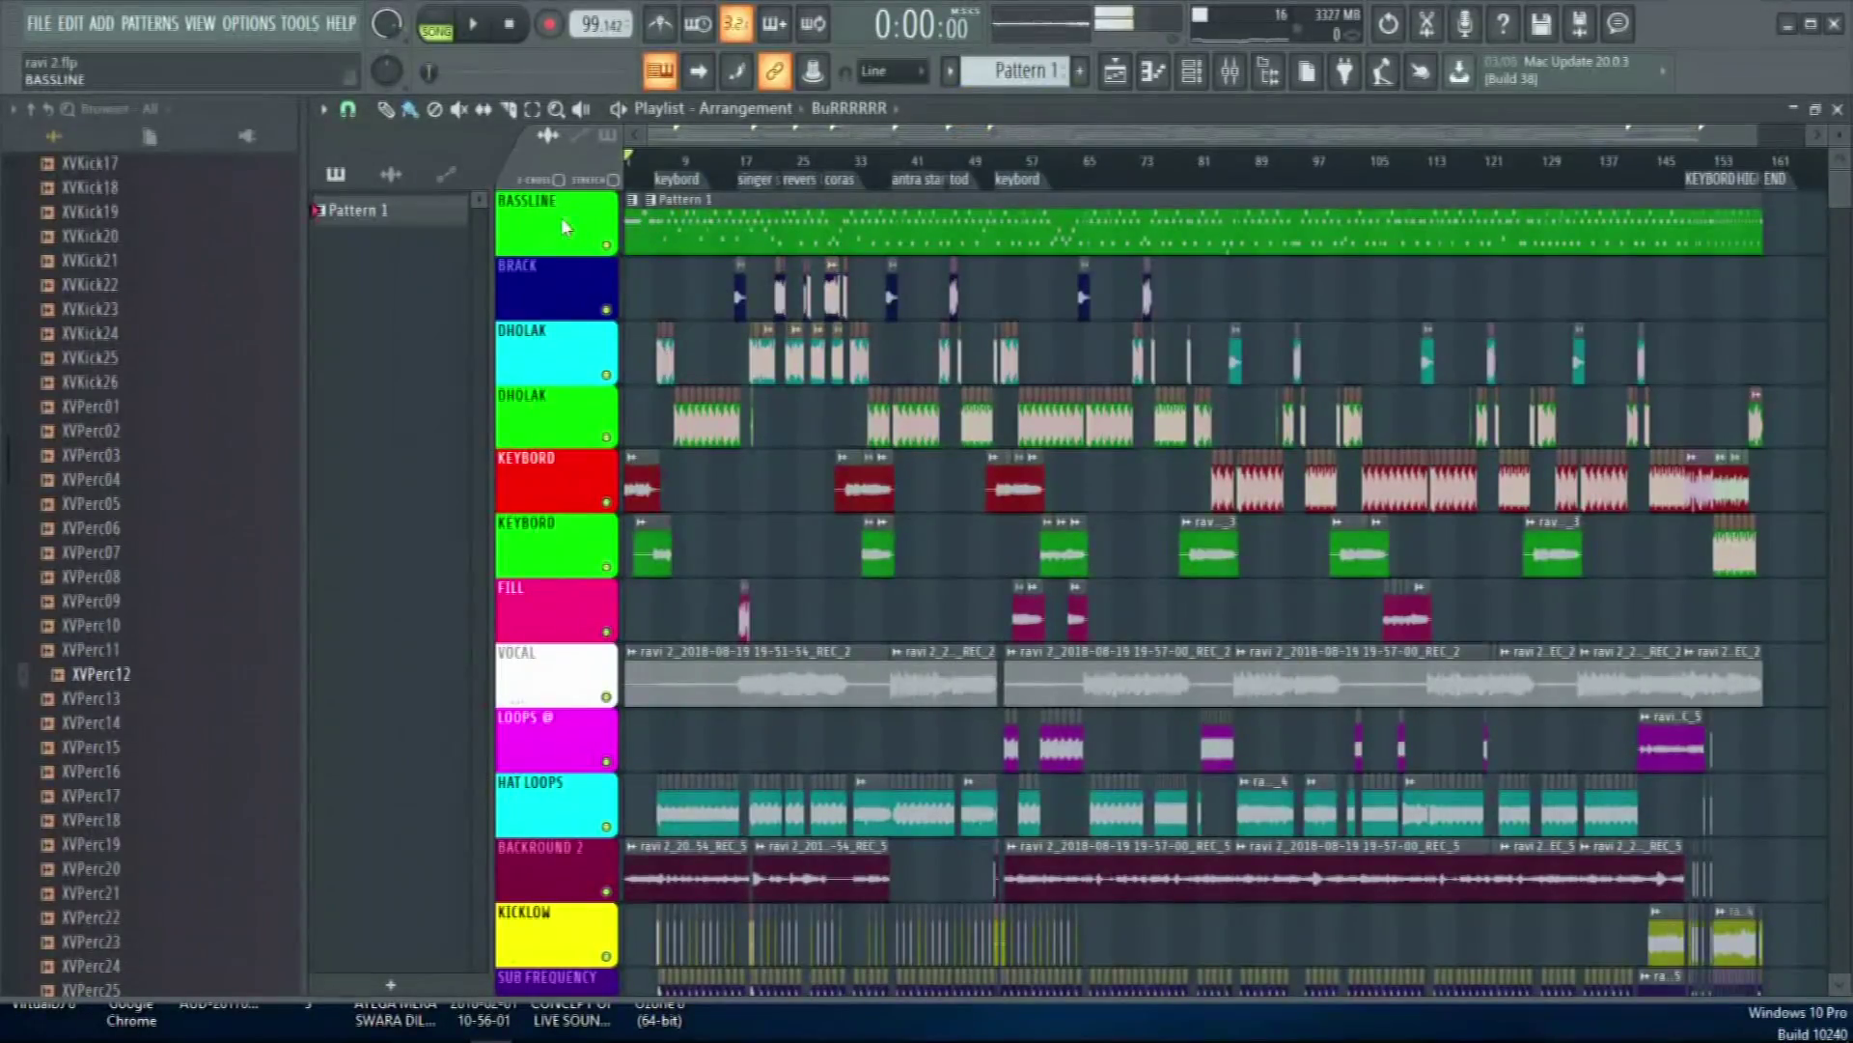
left_click(1815, 109)
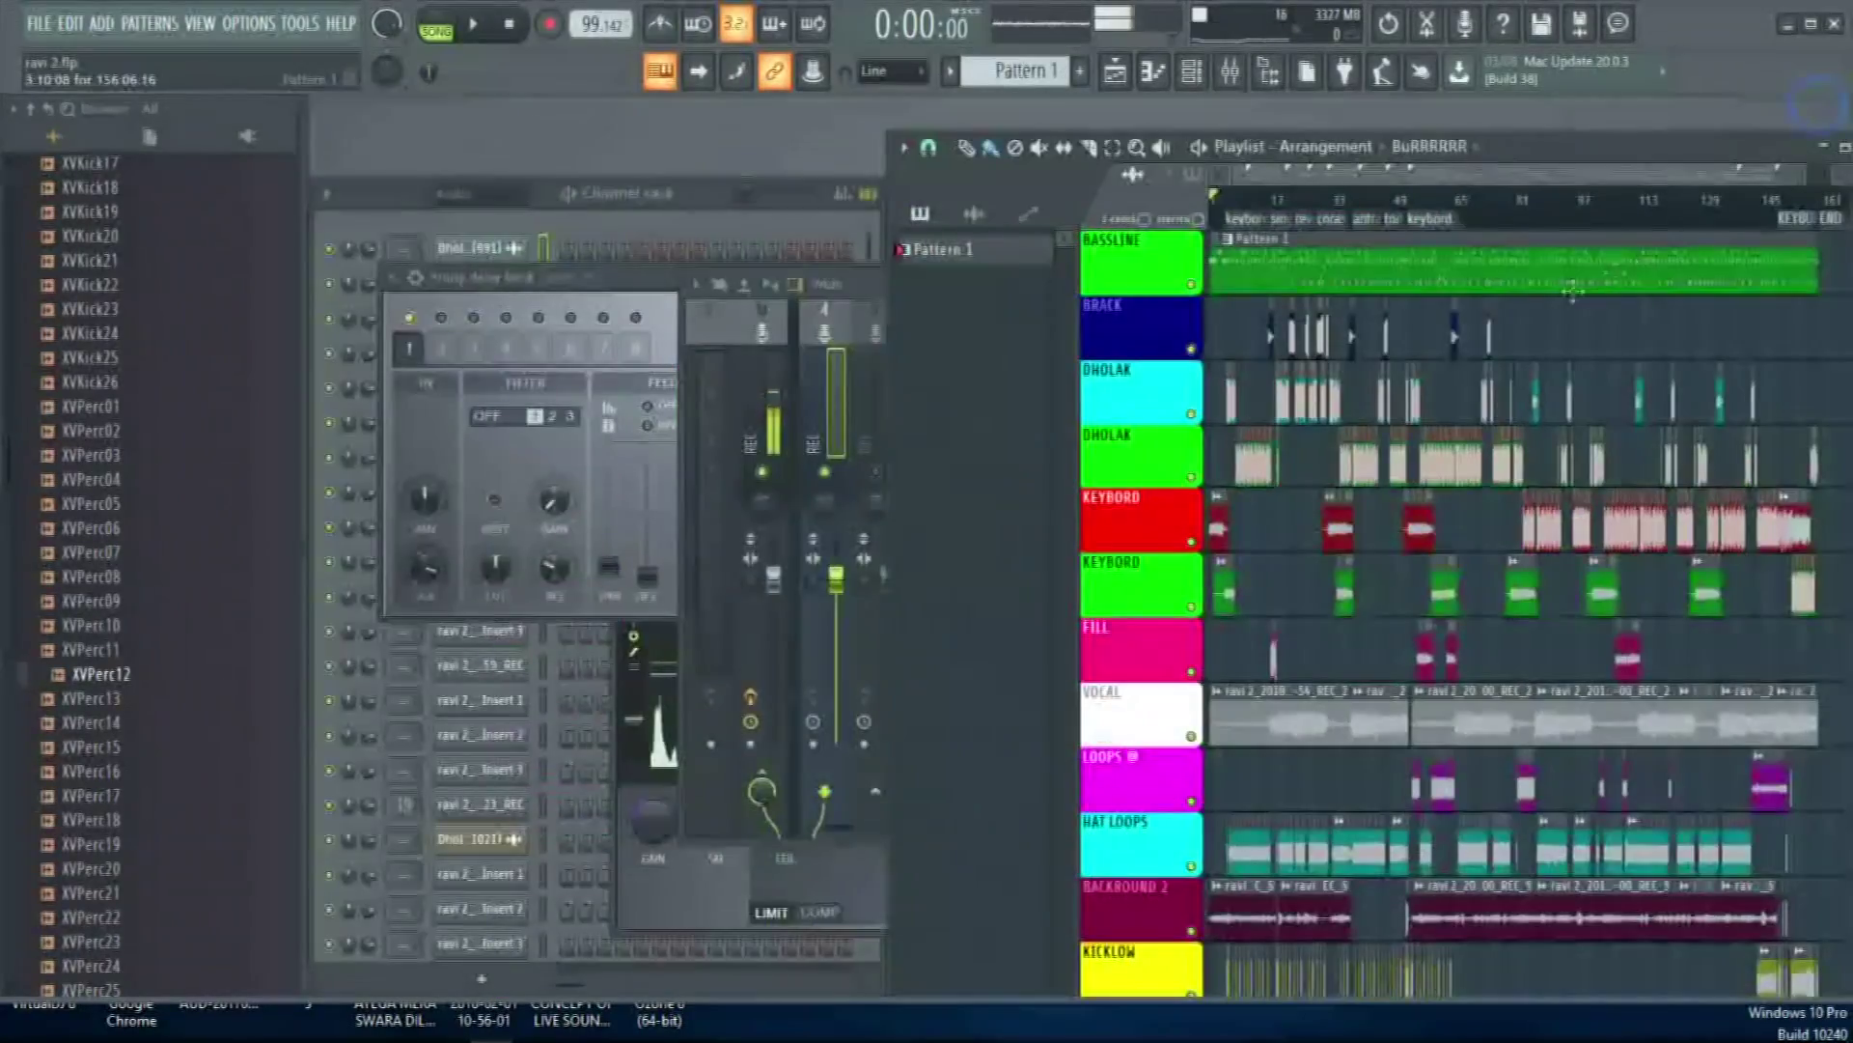
left_click(695, 196)
left_click(512, 194)
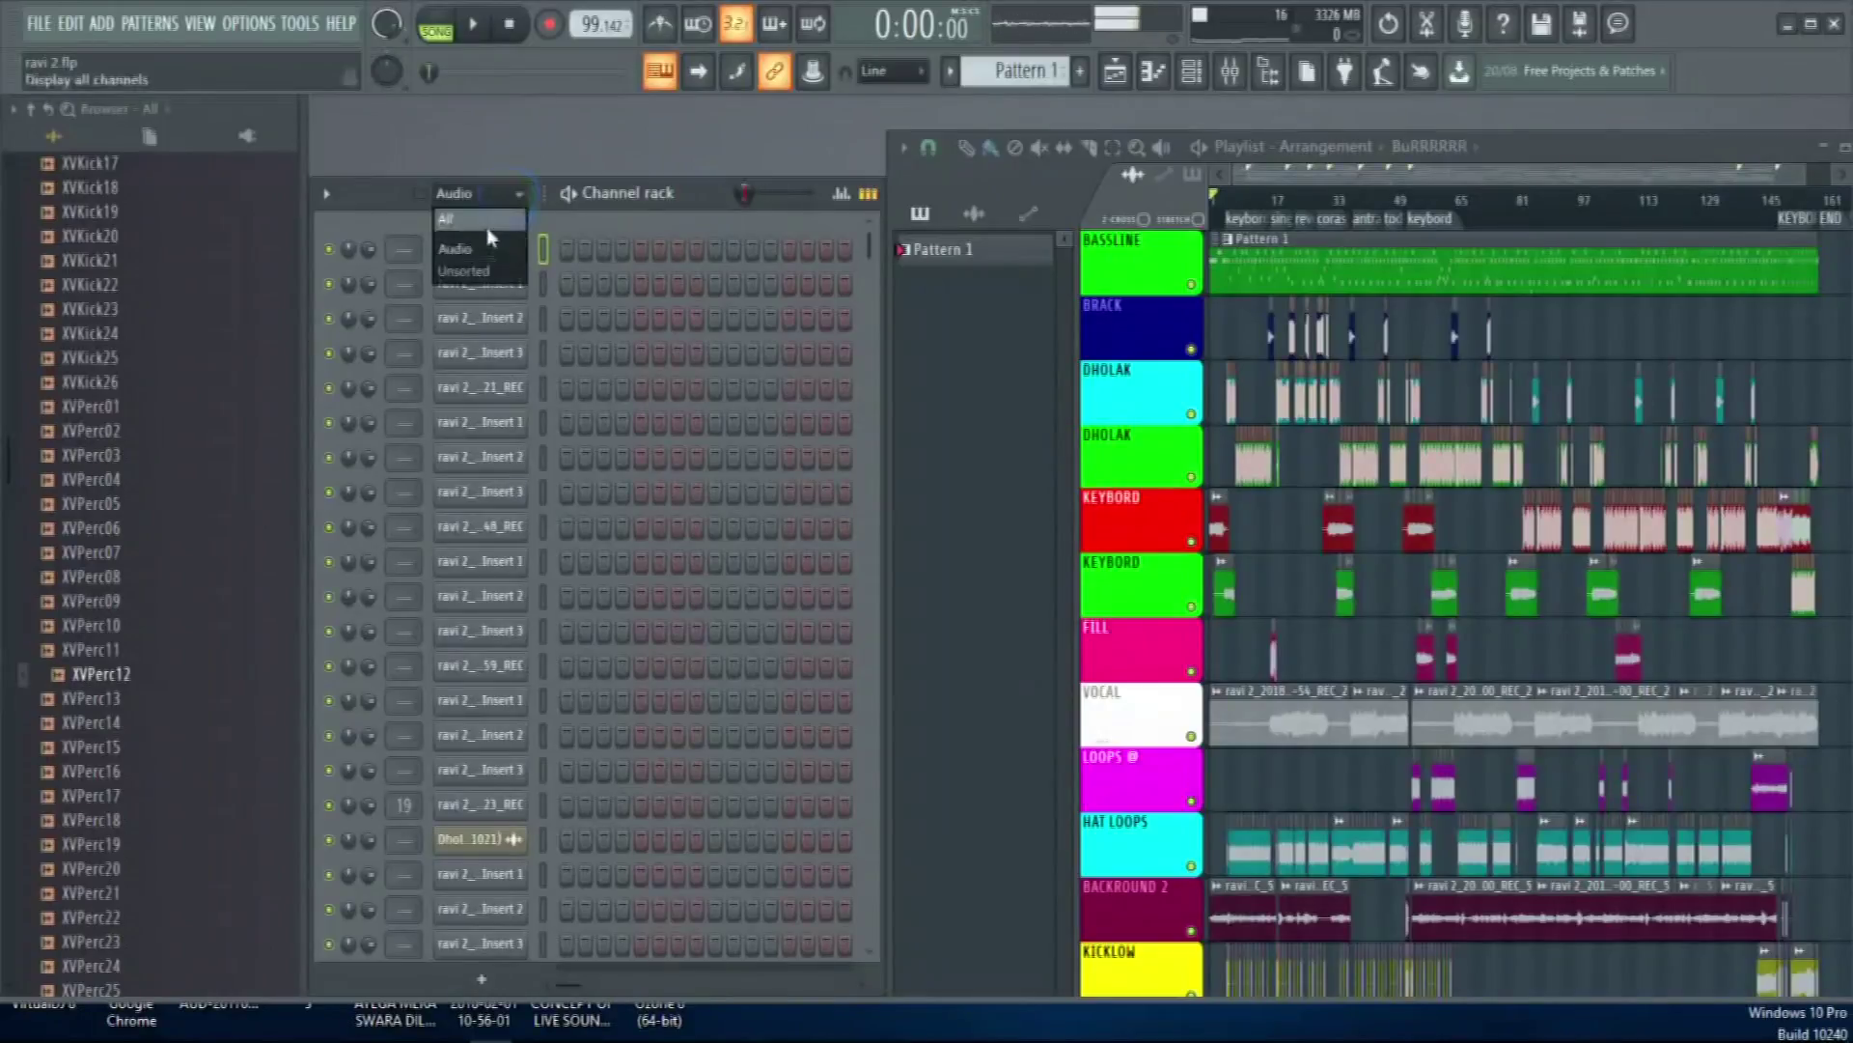
left_click(488, 240)
Open the FPC drum instrument on the Empty channel to view its pads, and close it
left_click(478, 355)
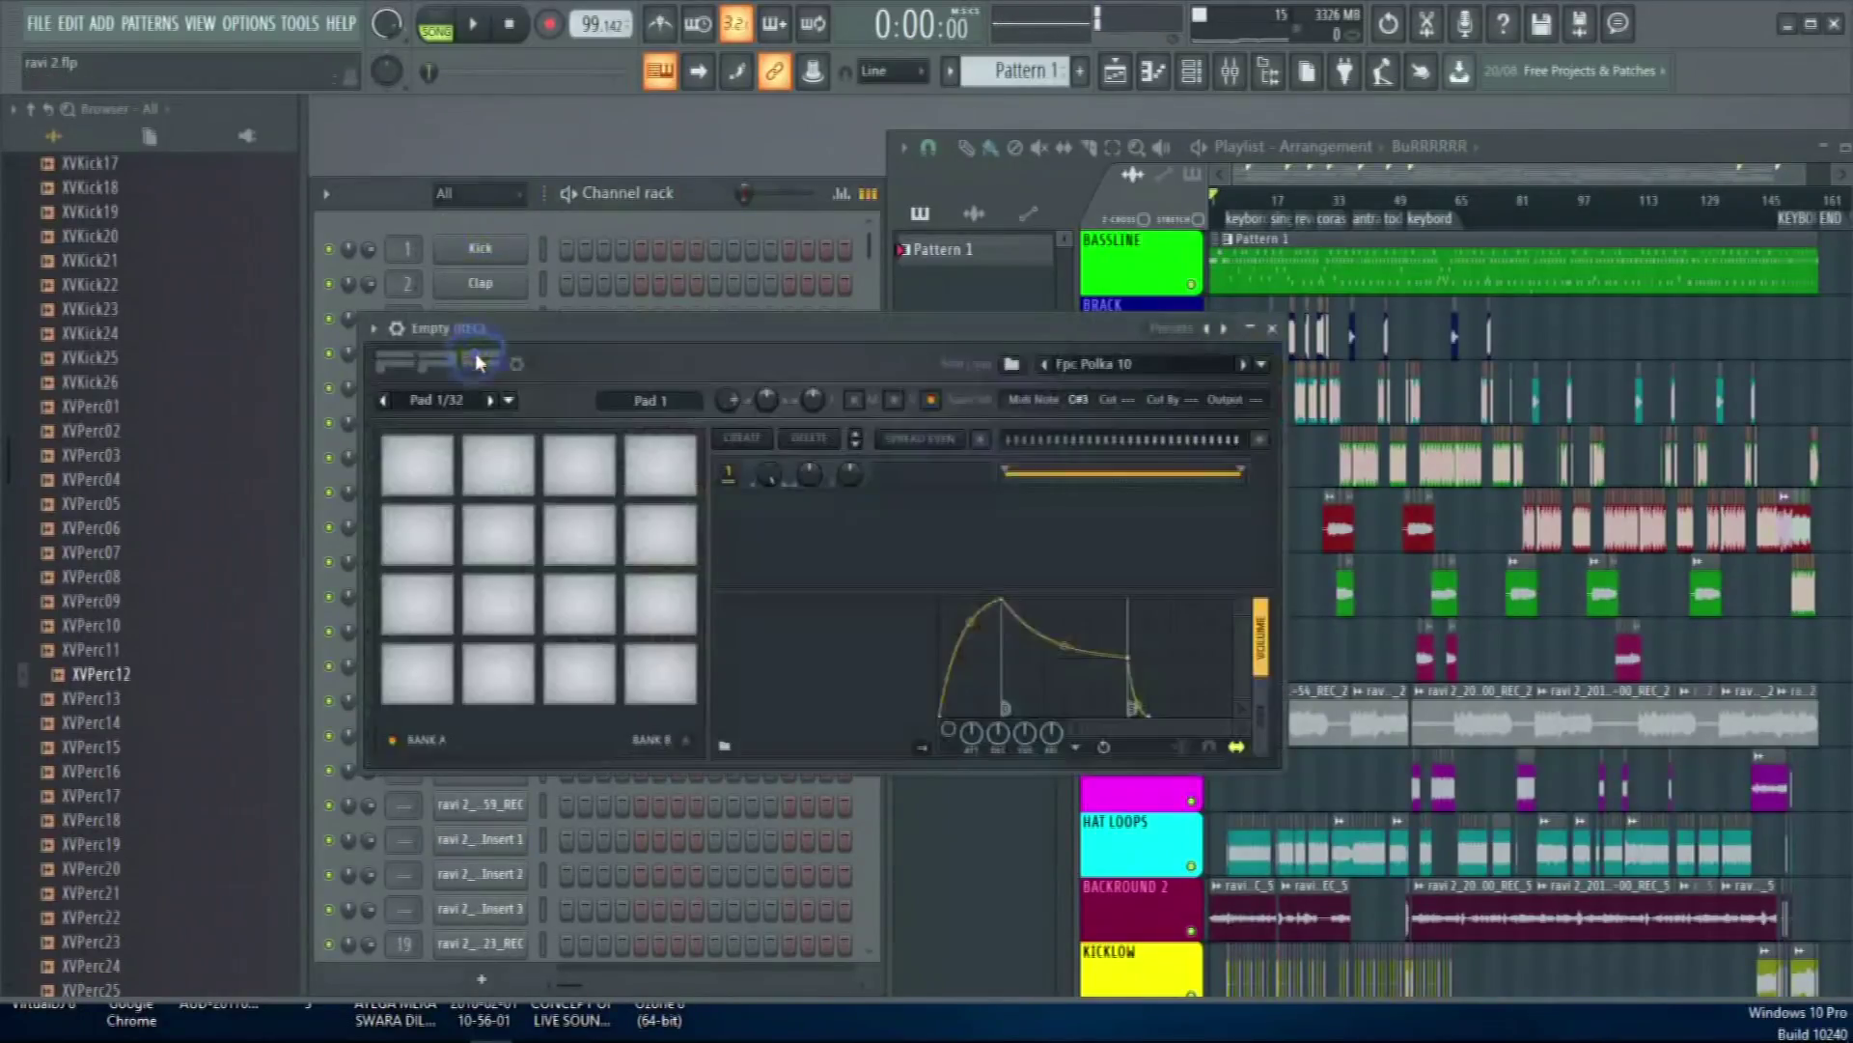
left_click_drag(608, 349, 718, 389)
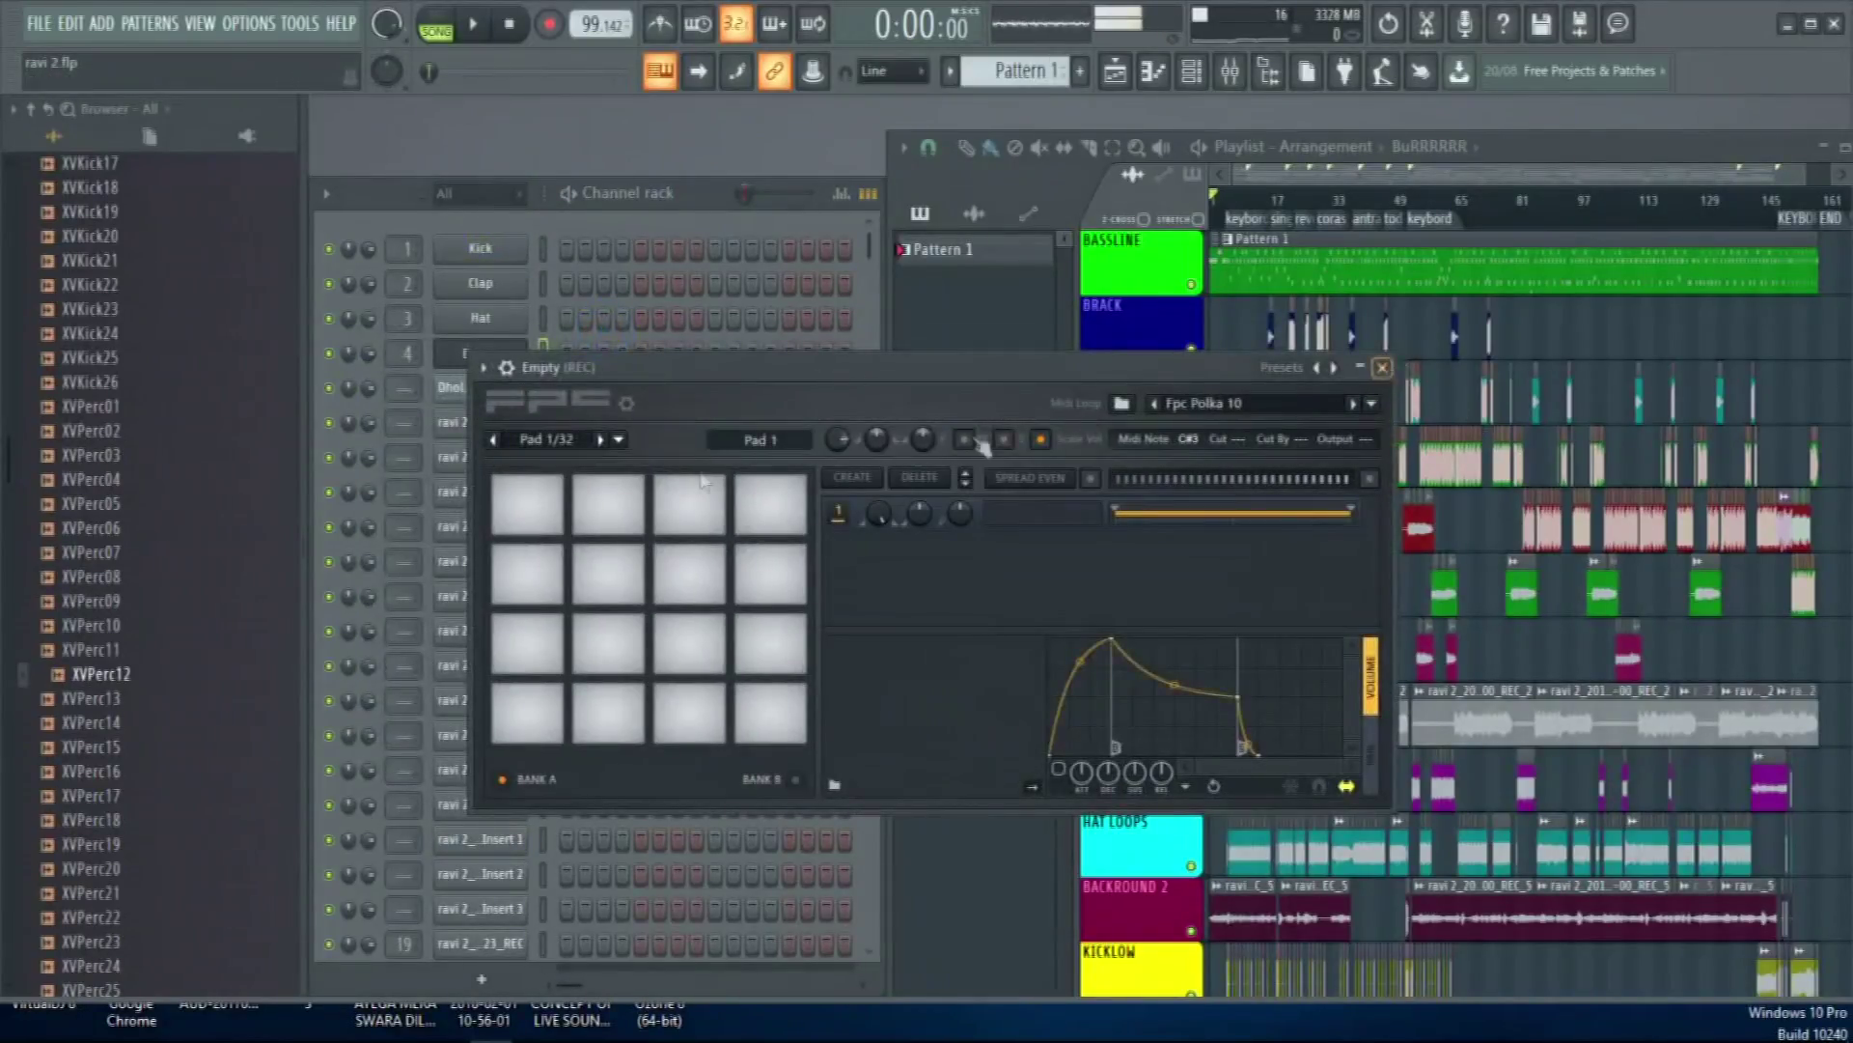
left_click_drag(856, 387, 805, 391)
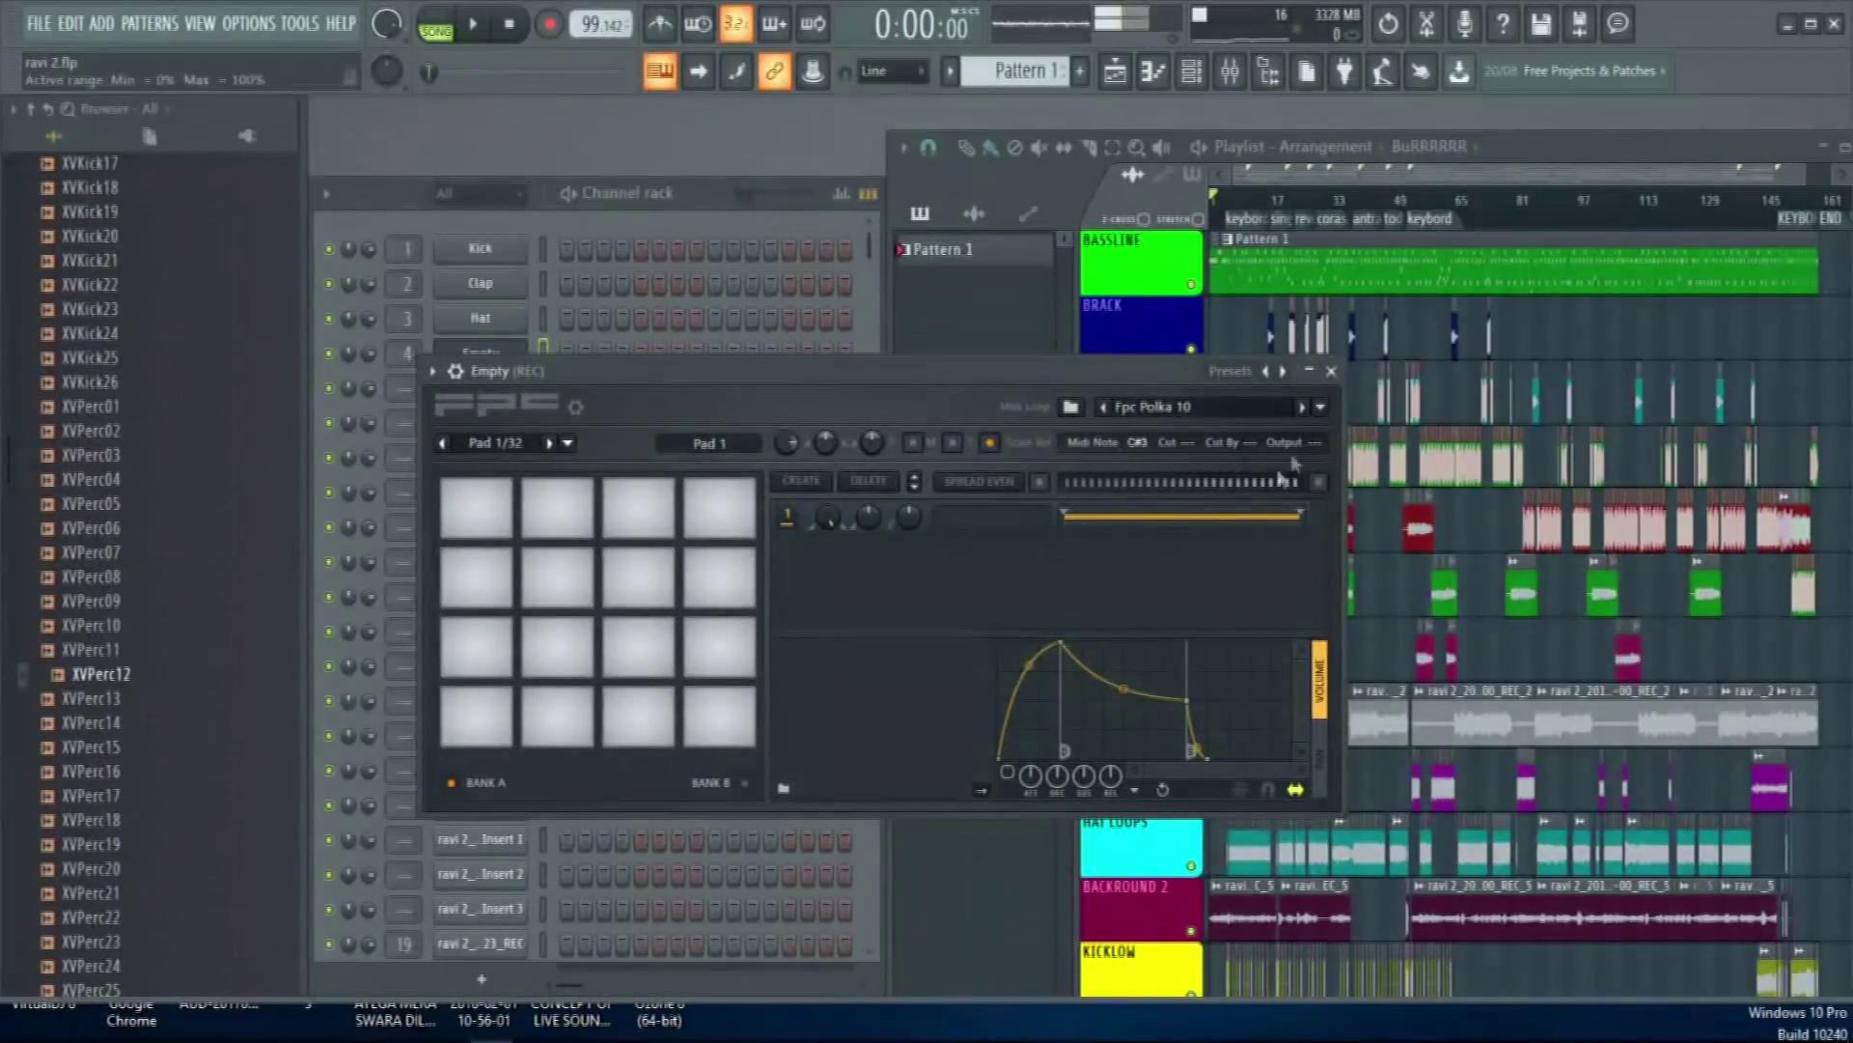
left_click(1330, 371)
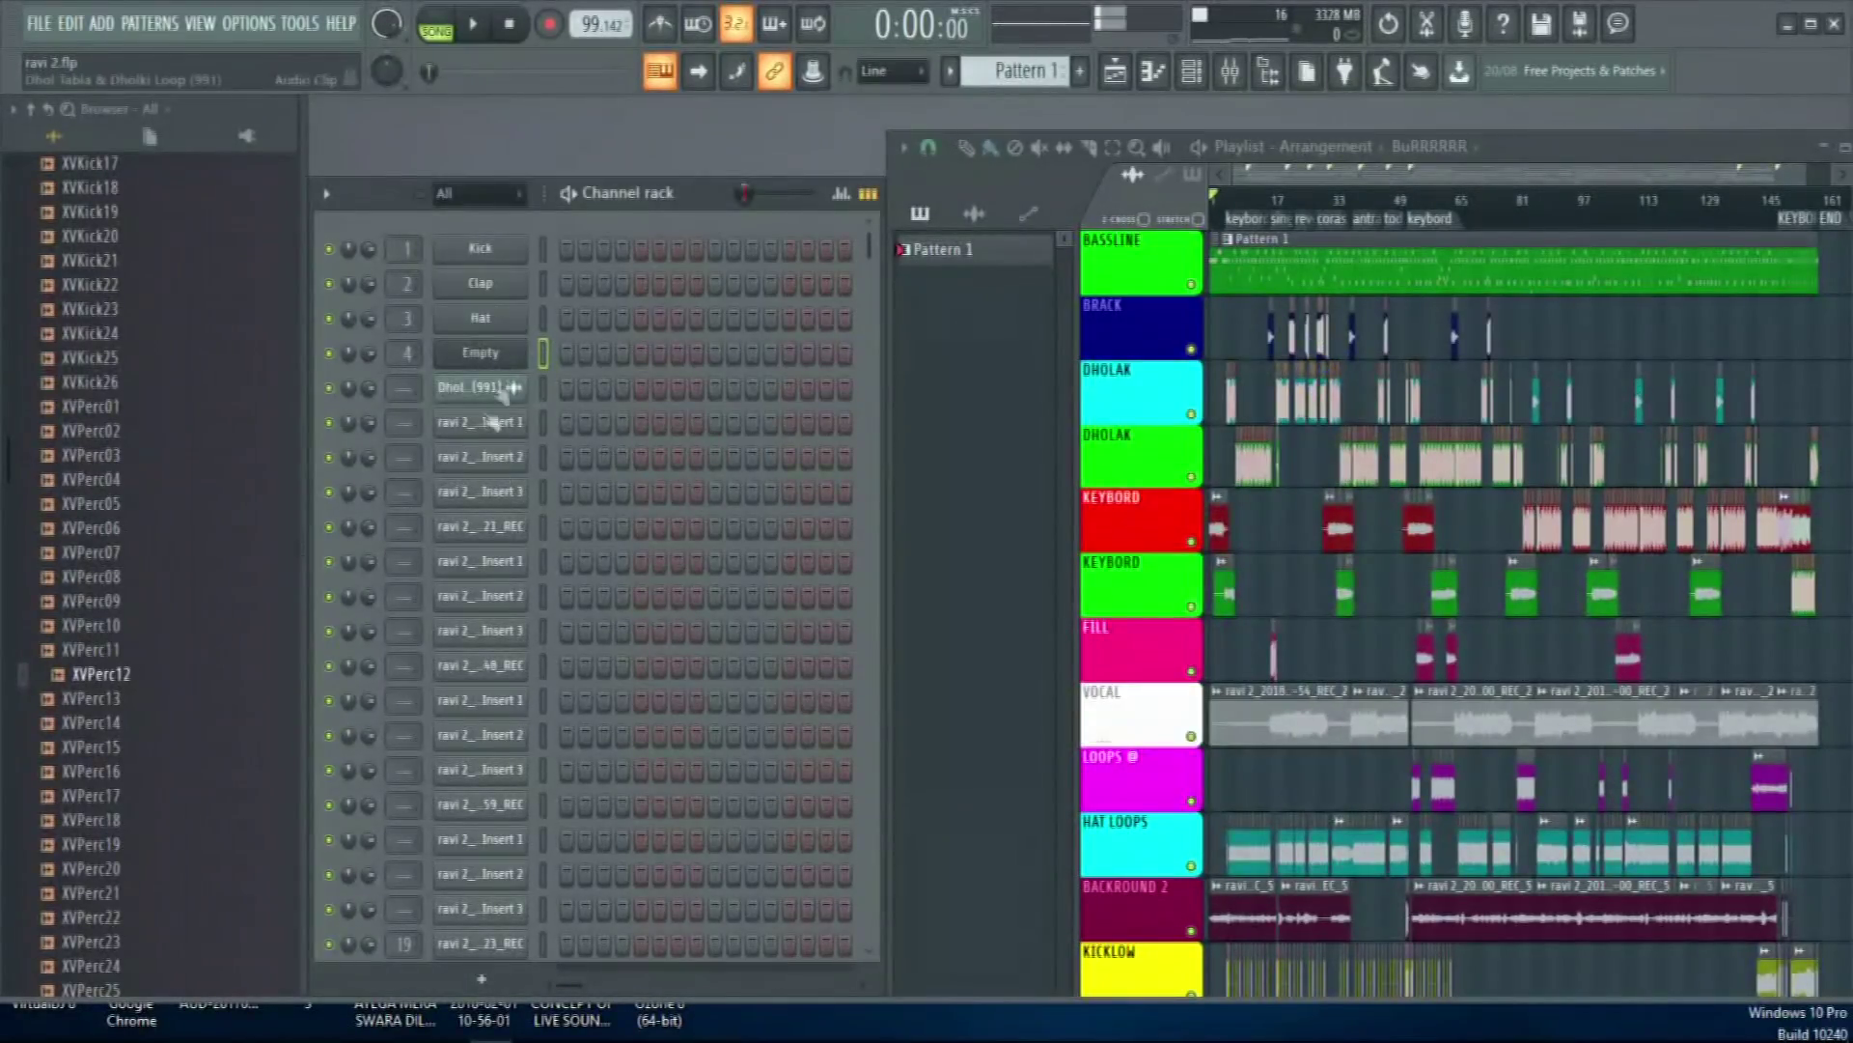
Find the PD Reverse Alien Swell channel in the channel rack, view its Sakura instrument, and close it
scroll(647, 718, "down", 10)
scroll(647, 719, "up", 5)
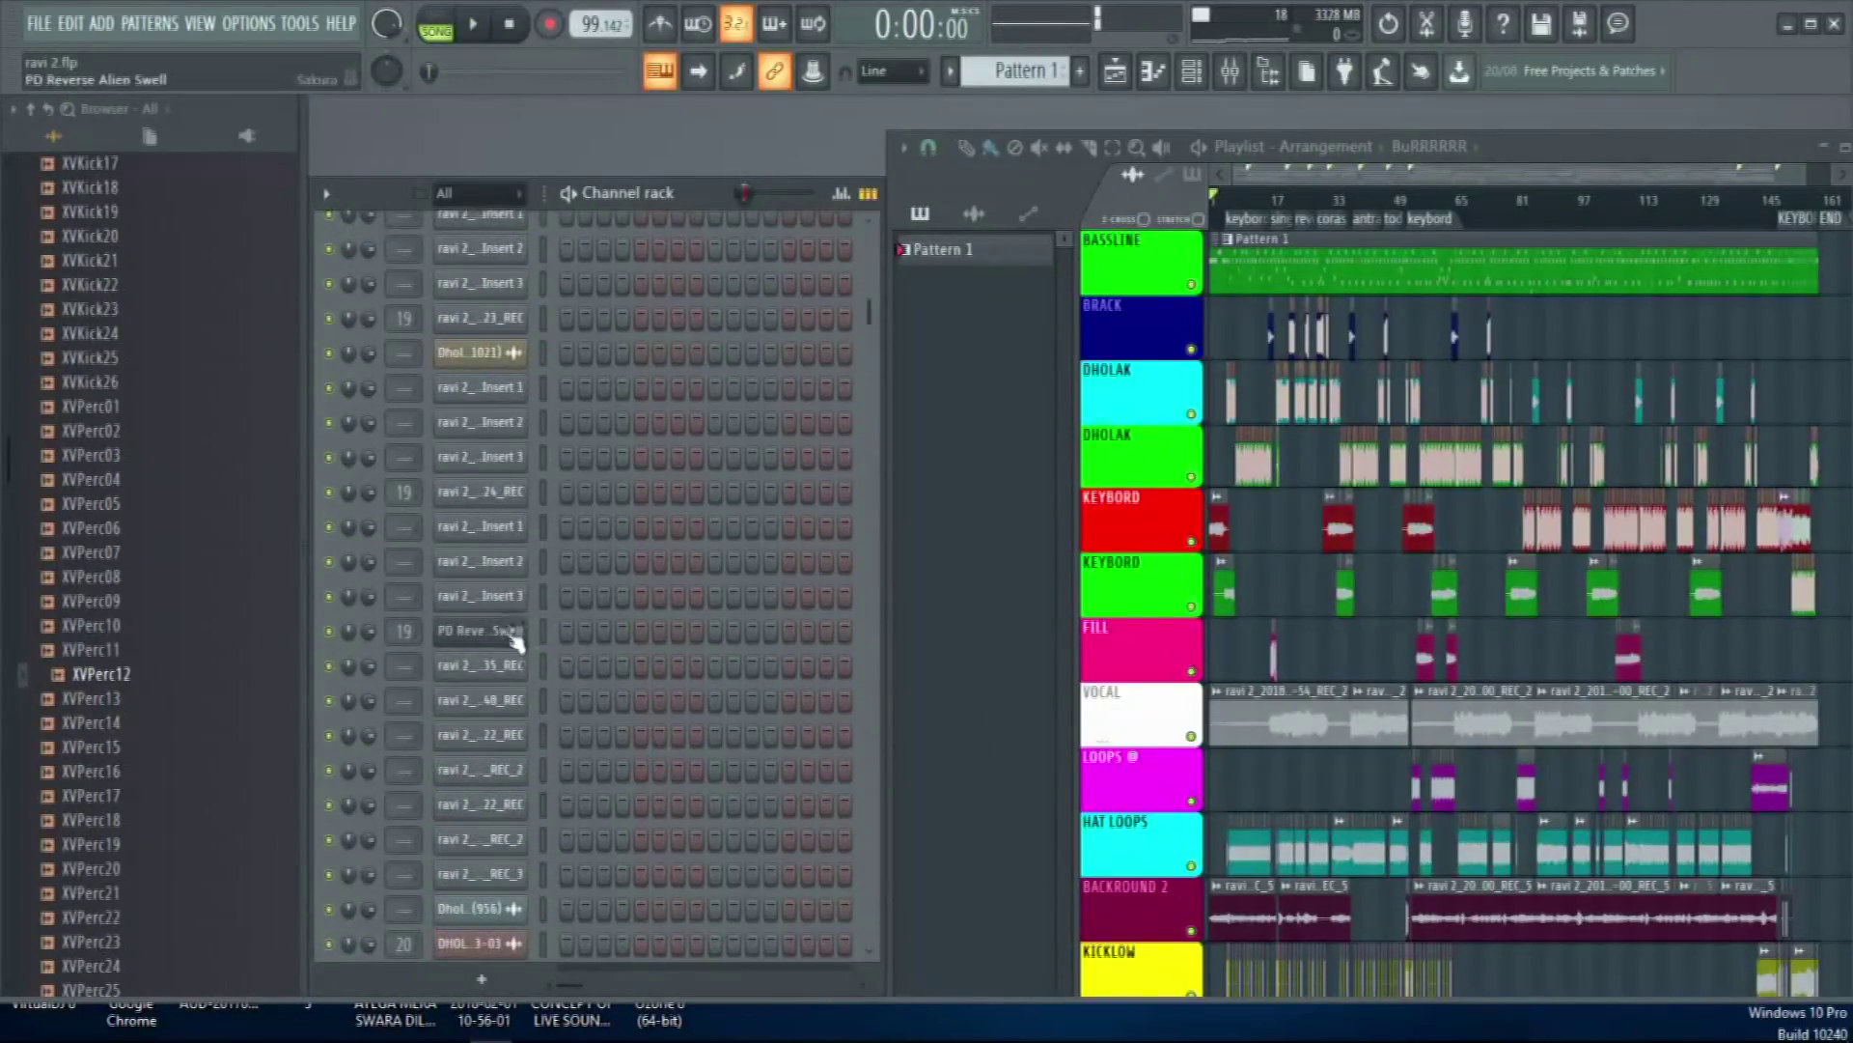
left_click(517, 636)
left_click(692, 326)
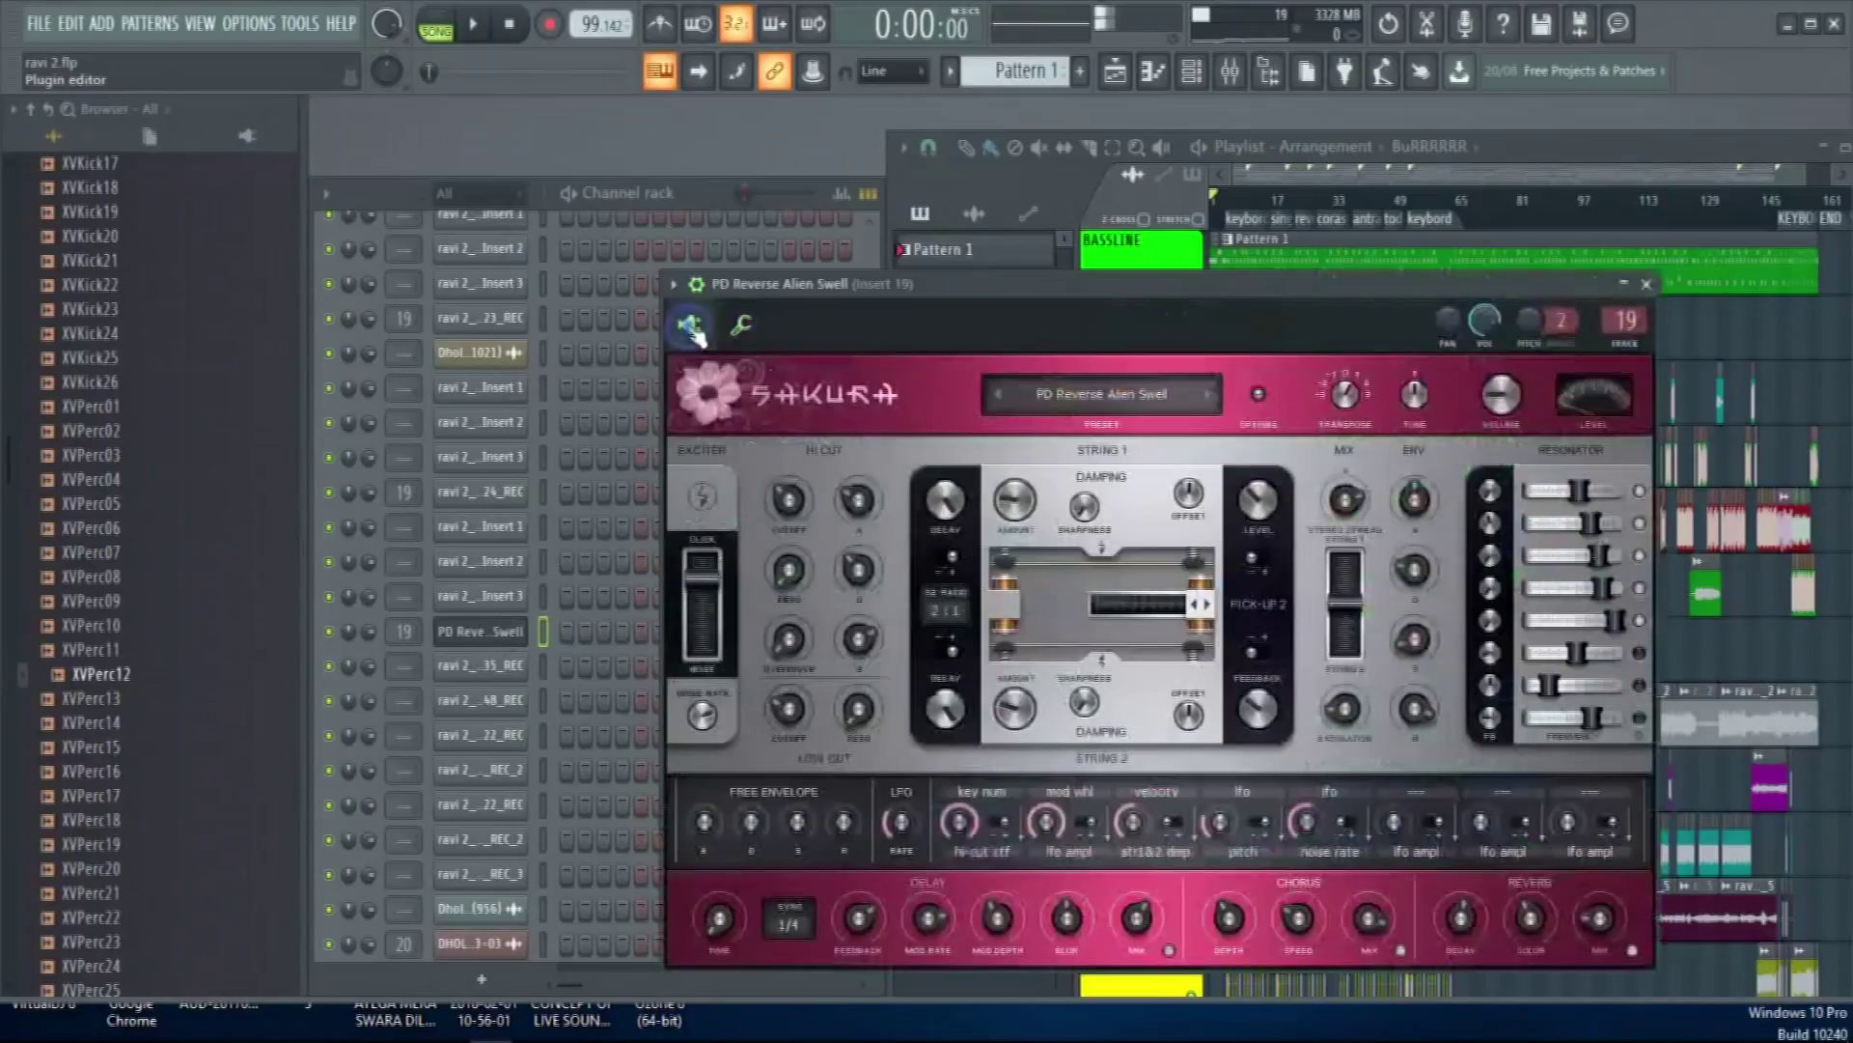
left_click(459, 632)
Find the reFX Nexus channel in the channel rack and open its plugin window
scroll(571, 728, "down", 10)
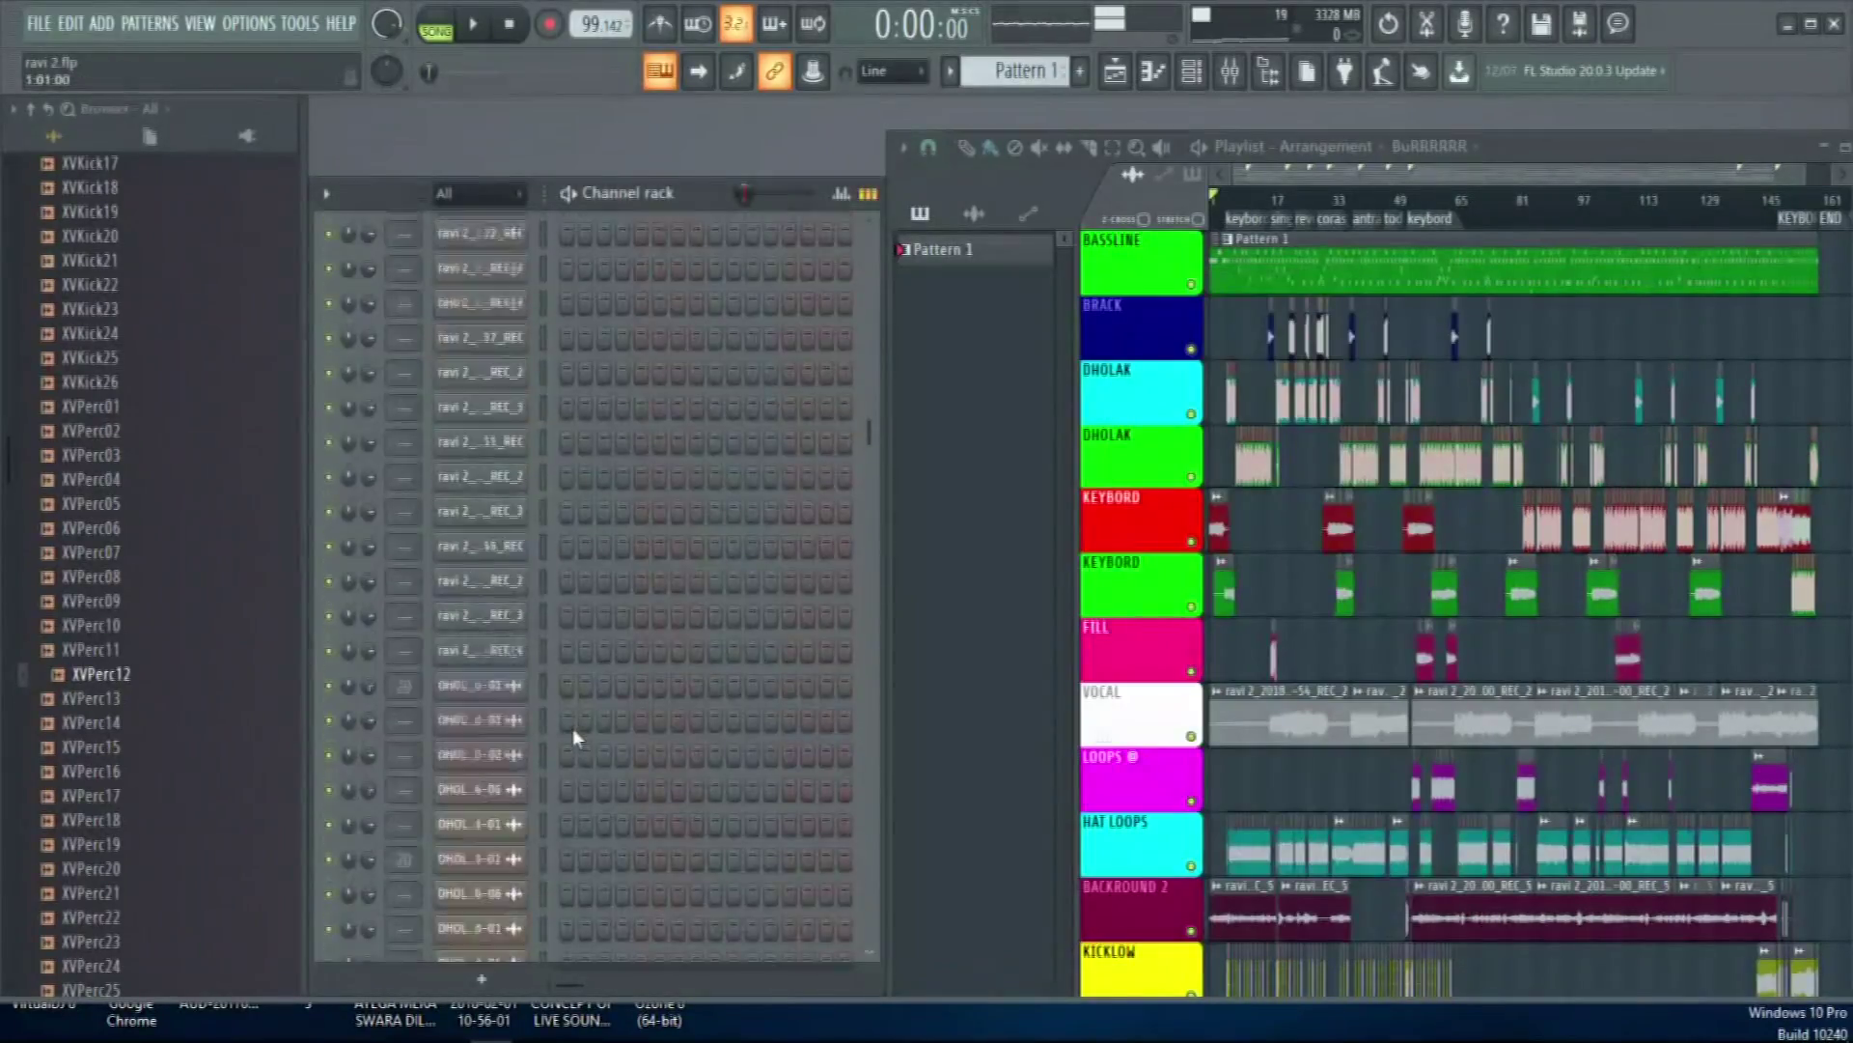
scroll(572, 728, "down", 5)
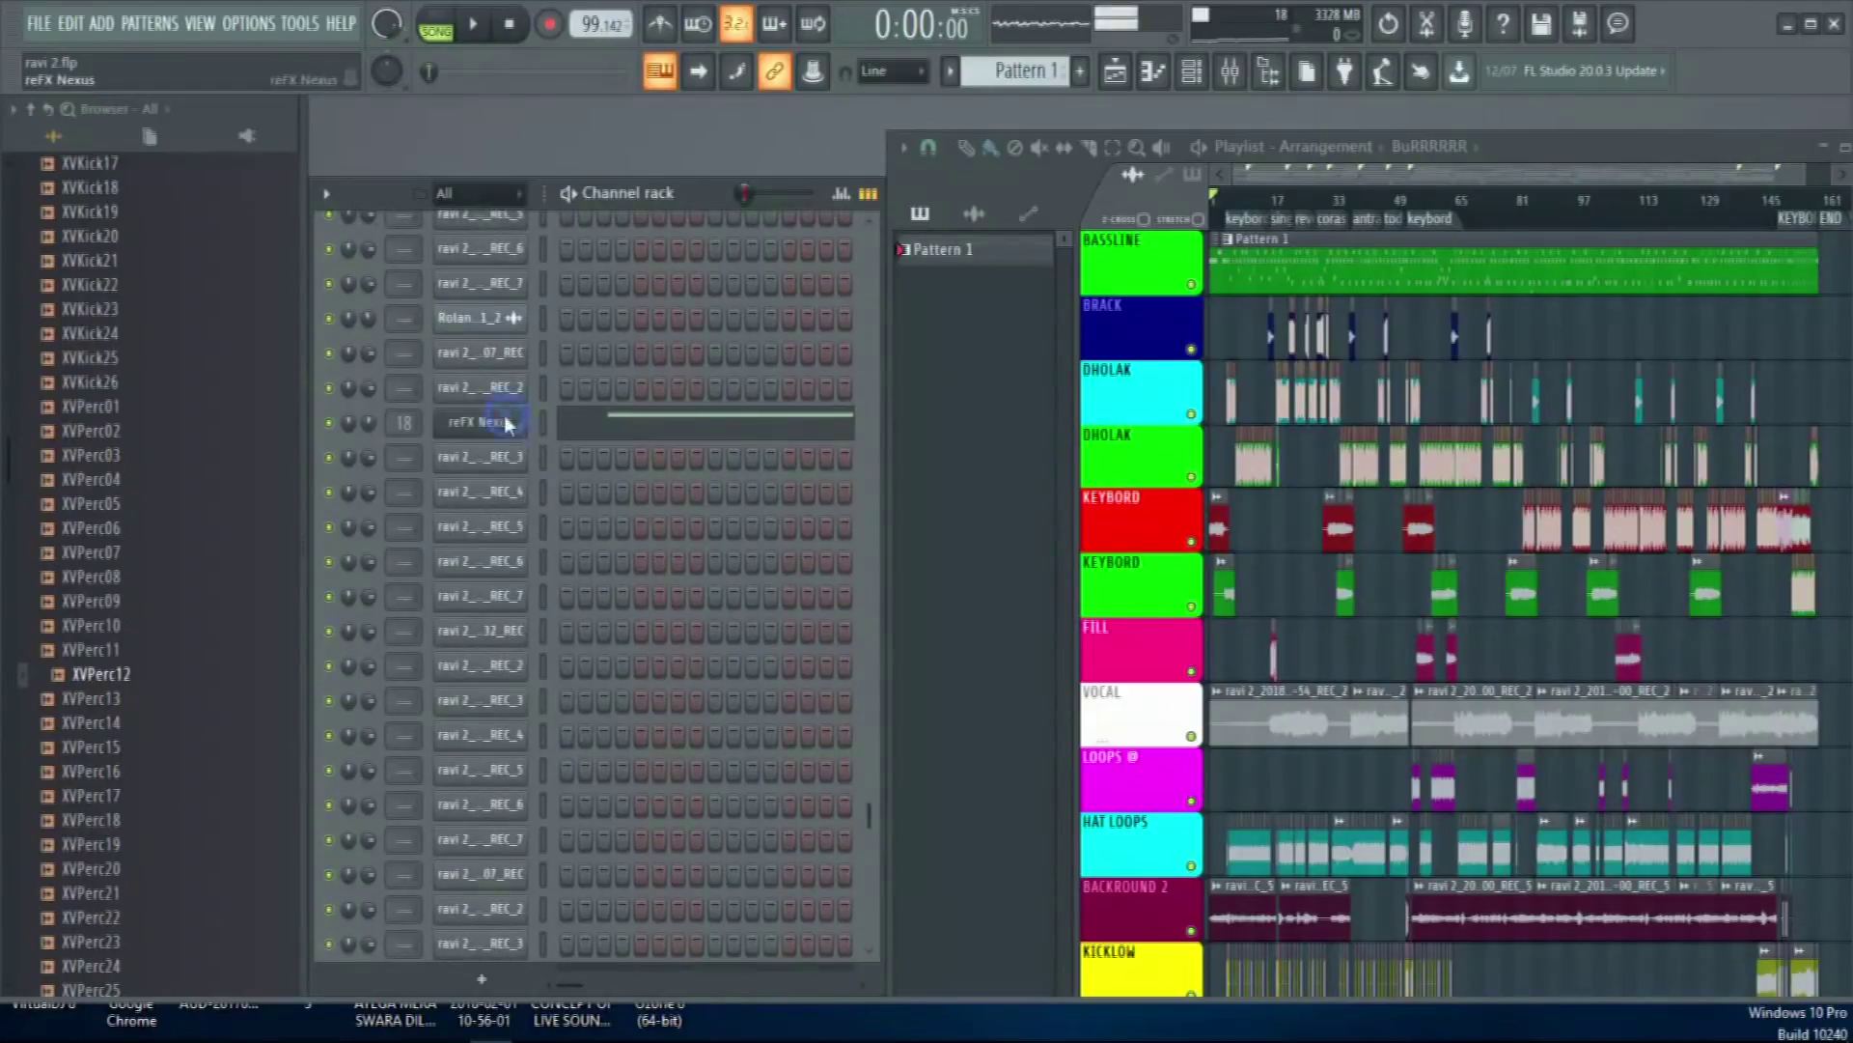
left_click(508, 425)
left_click_drag(970, 289, 907, 291)
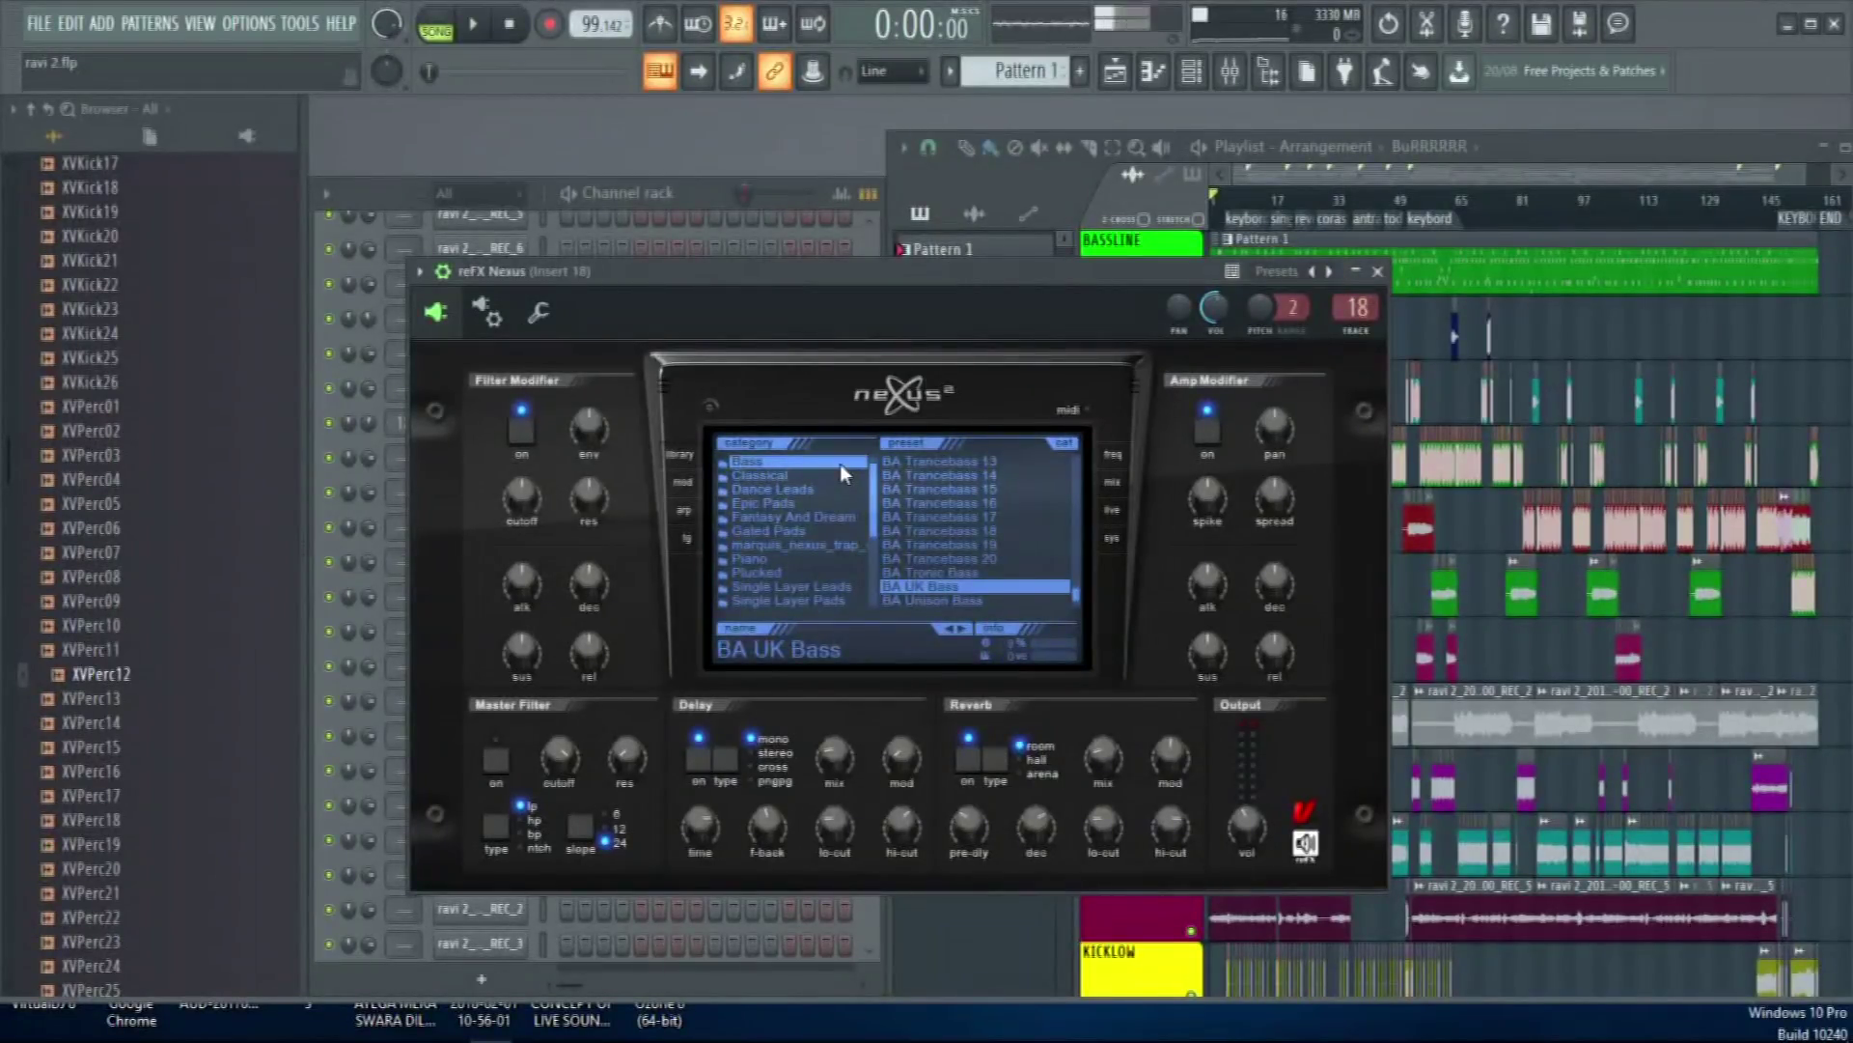
Play the test notes G4, E4 and A4 with the BA UK Bass preset
key("b")
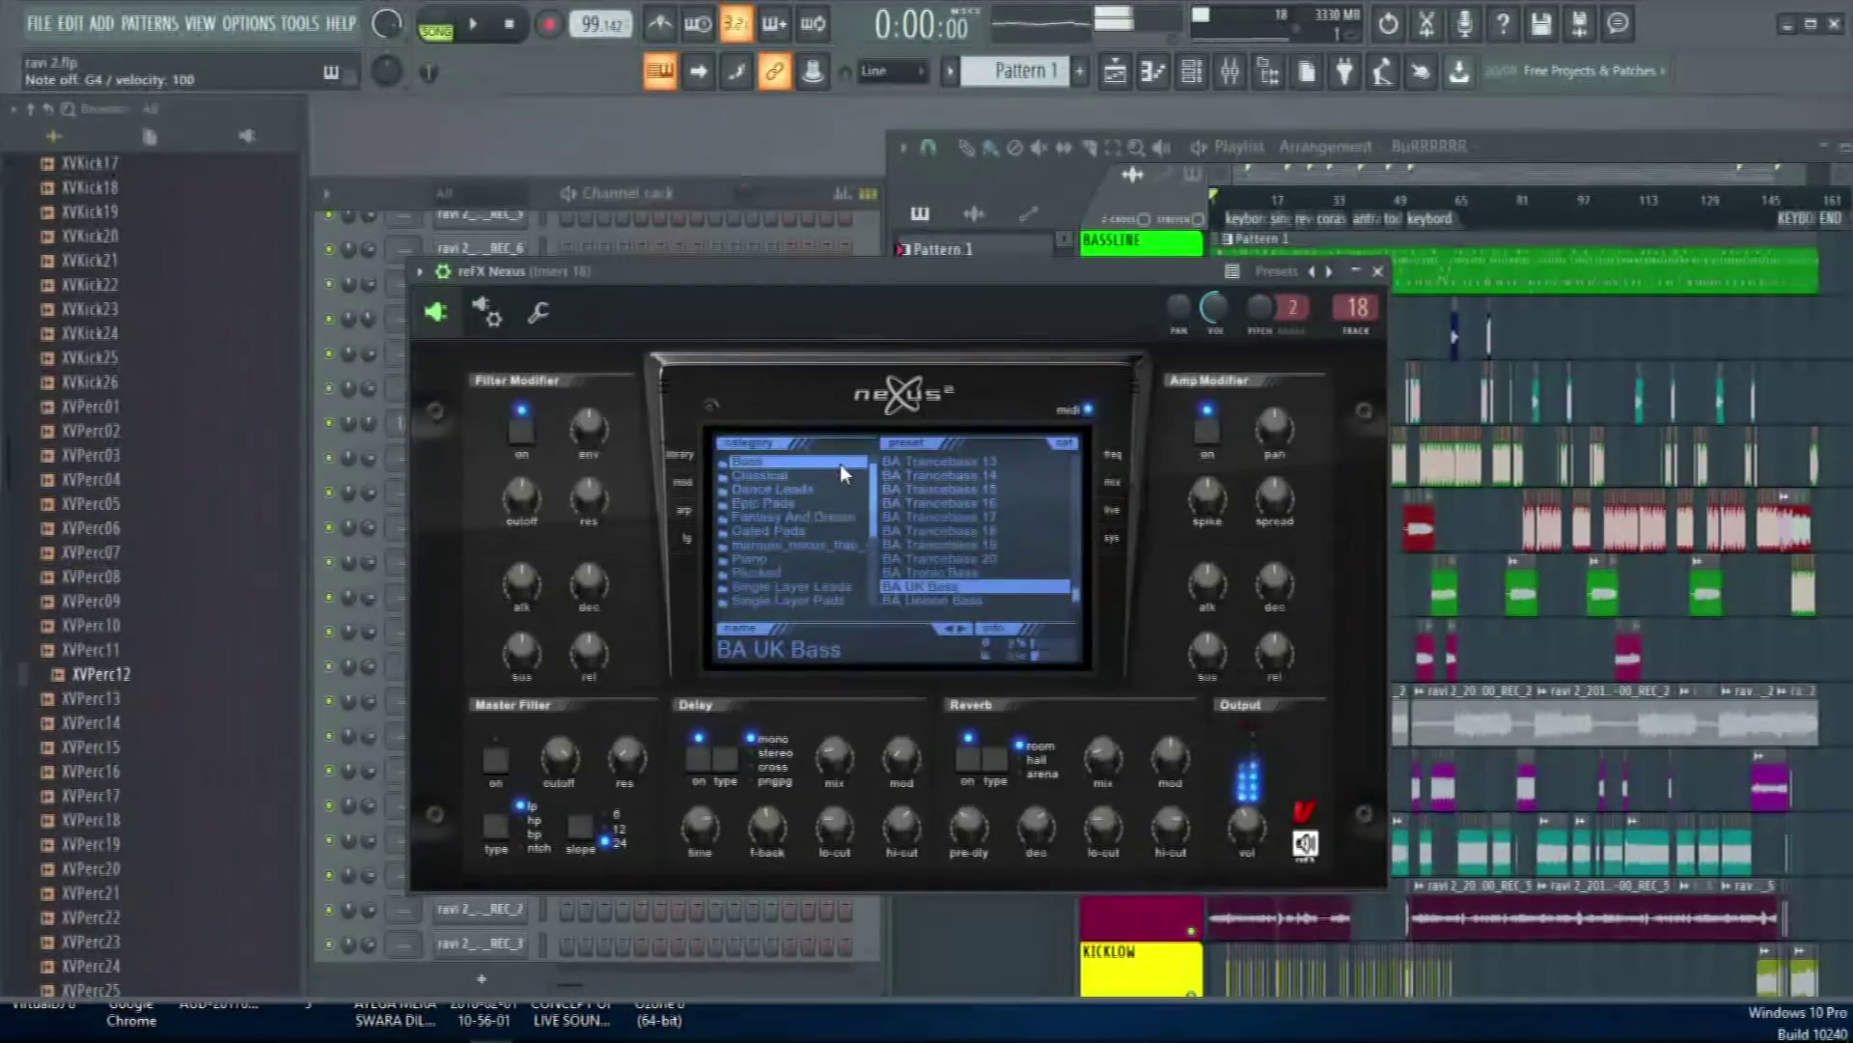
key("q")
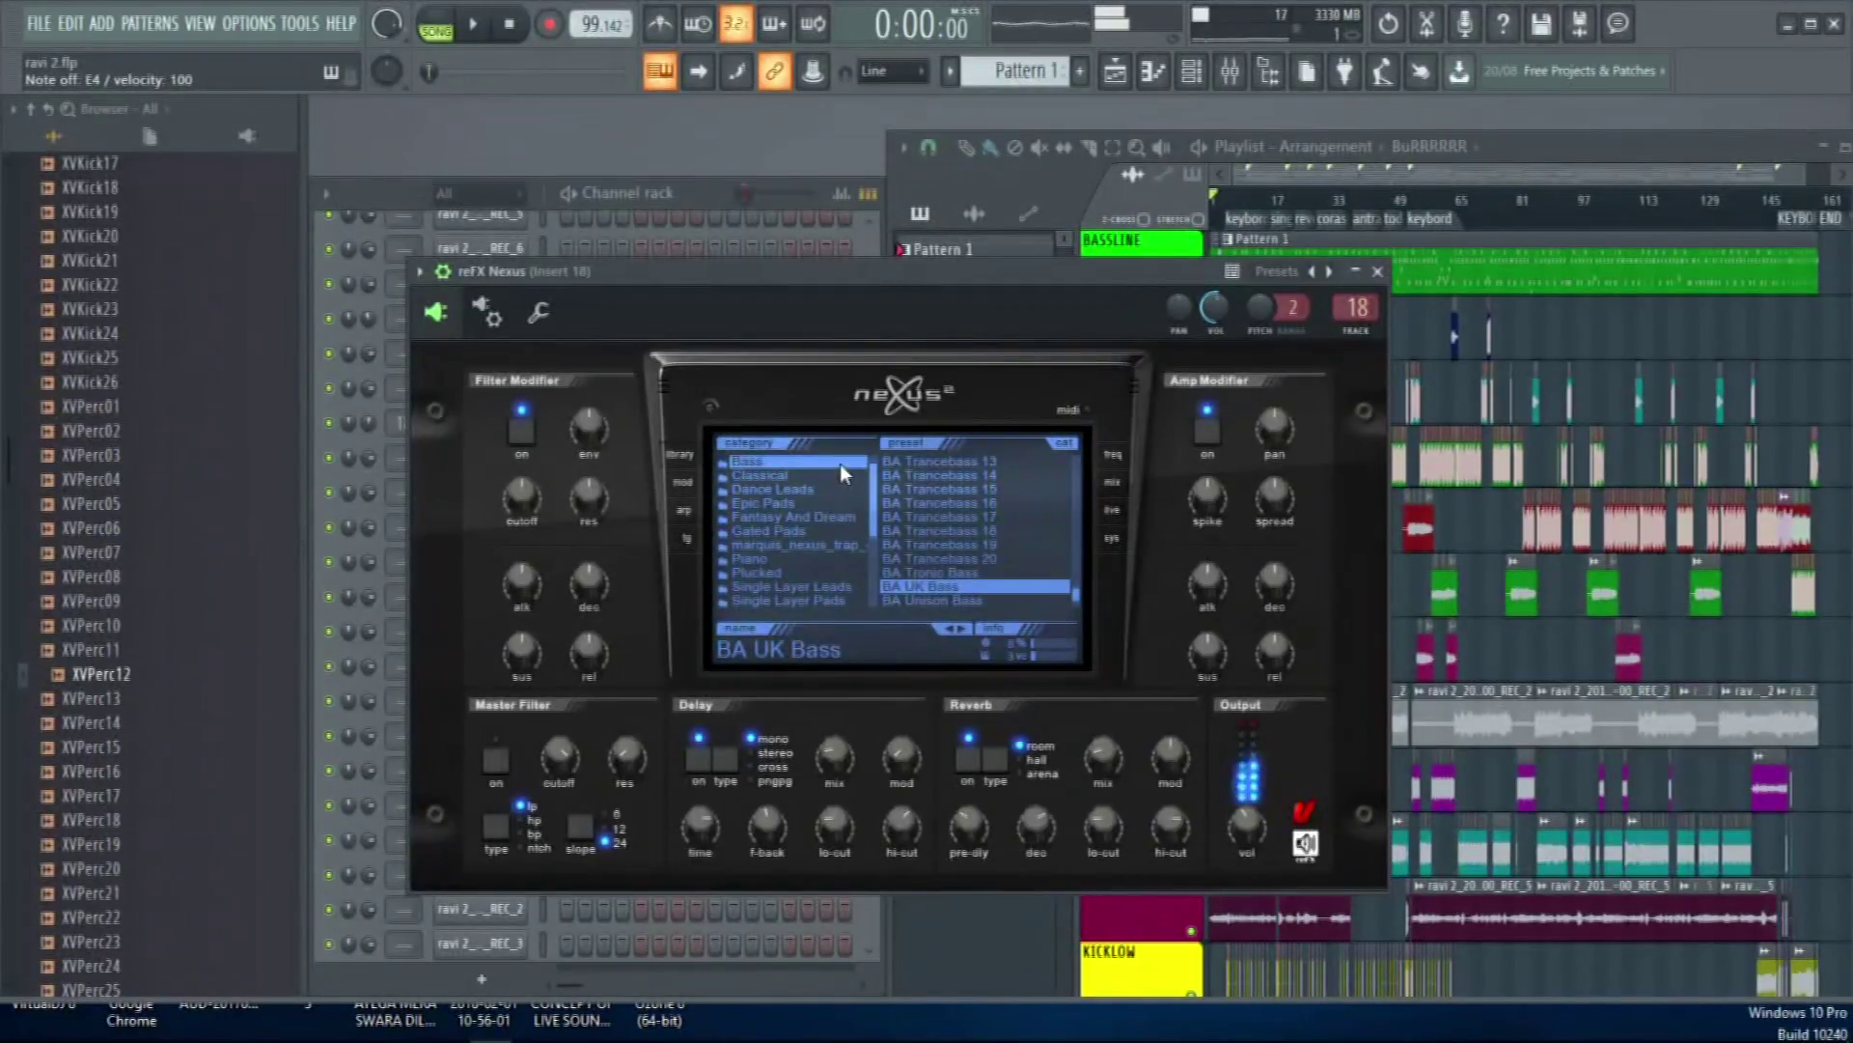
key("n")
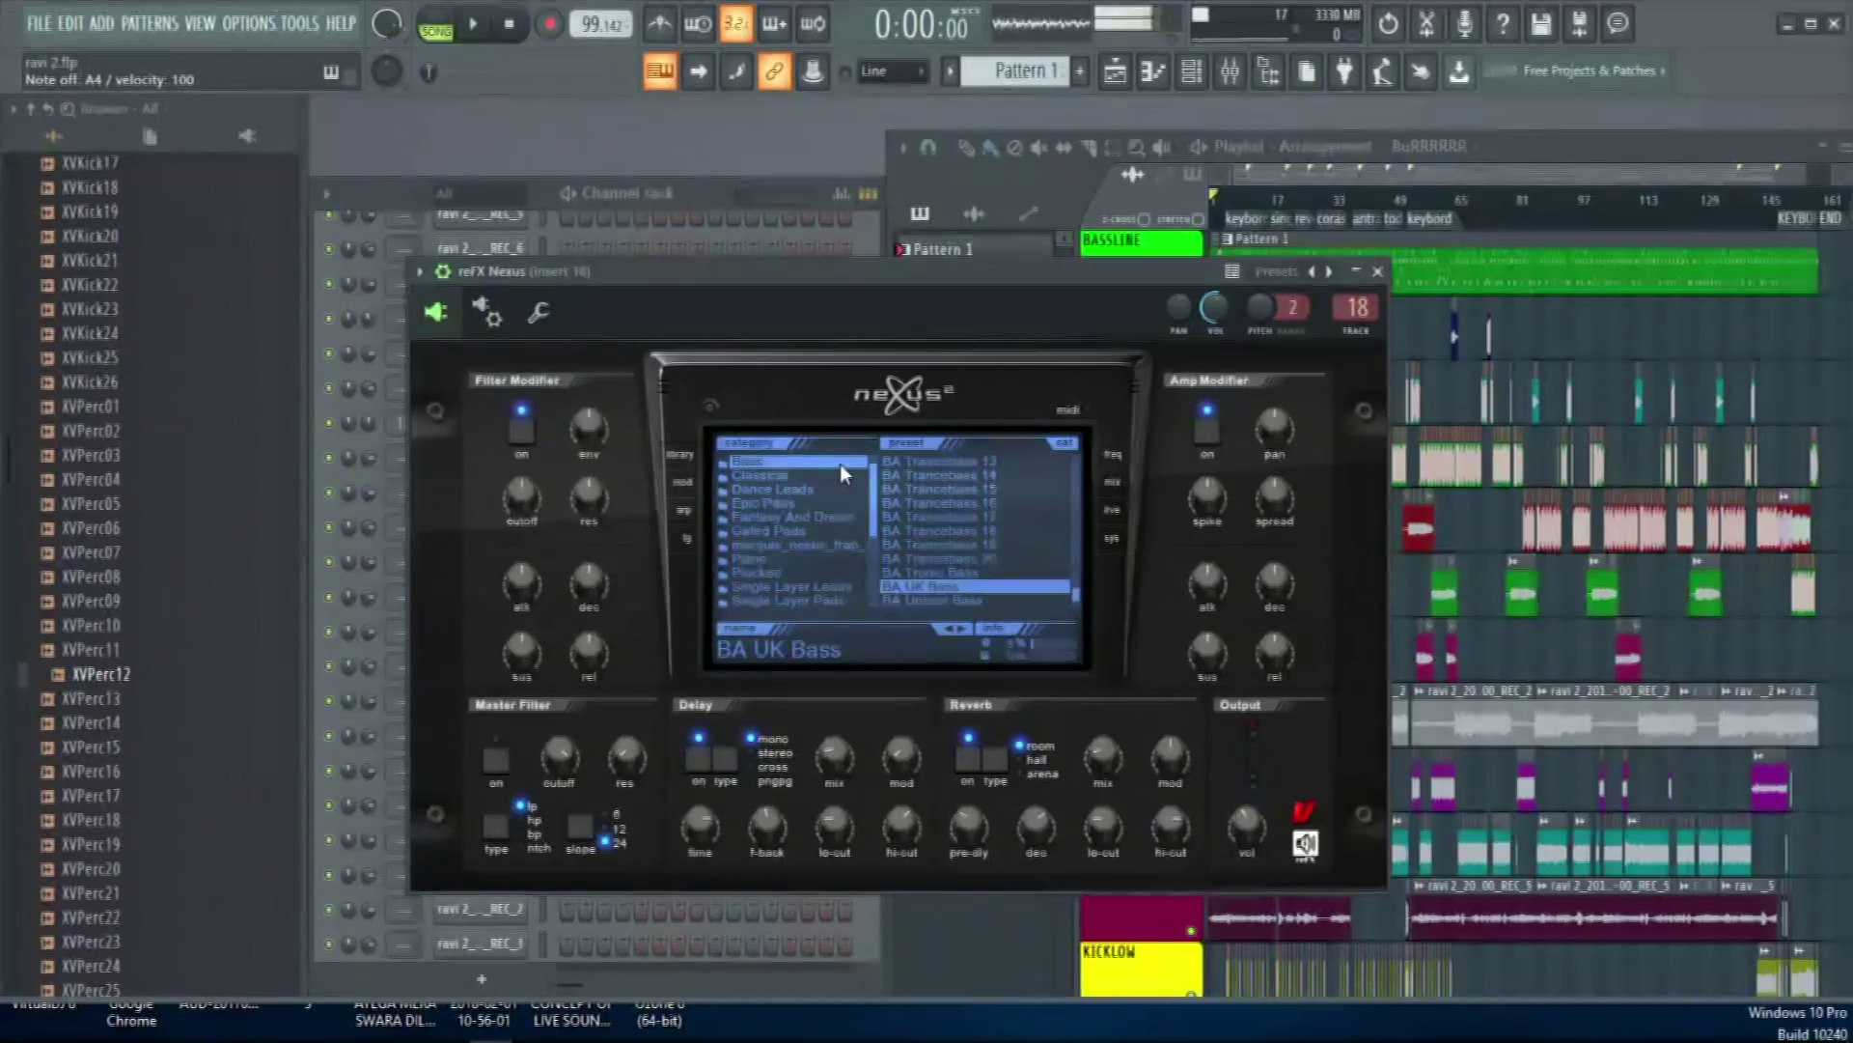
Bring the Playlist to the front, maximize it, and show the first 41 bars of the arrangement in closer detail
left_click(1554, 147)
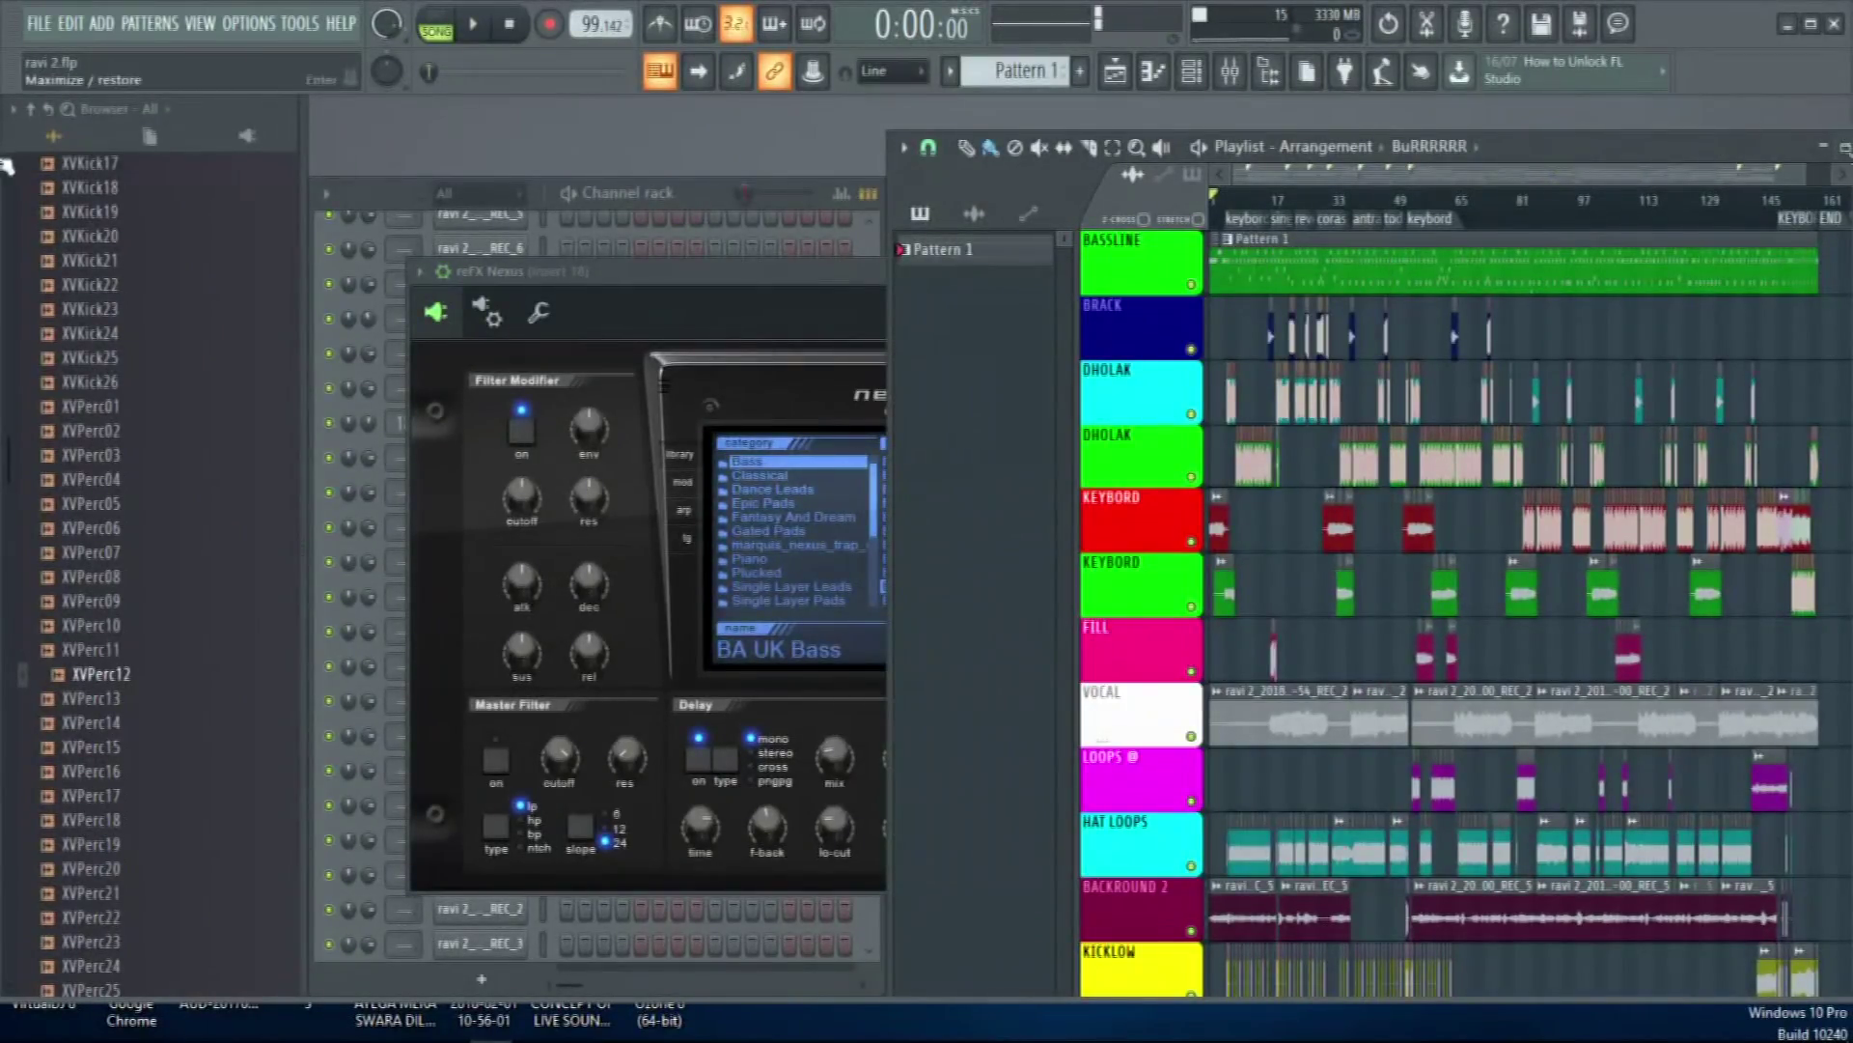
left_click(1844, 147)
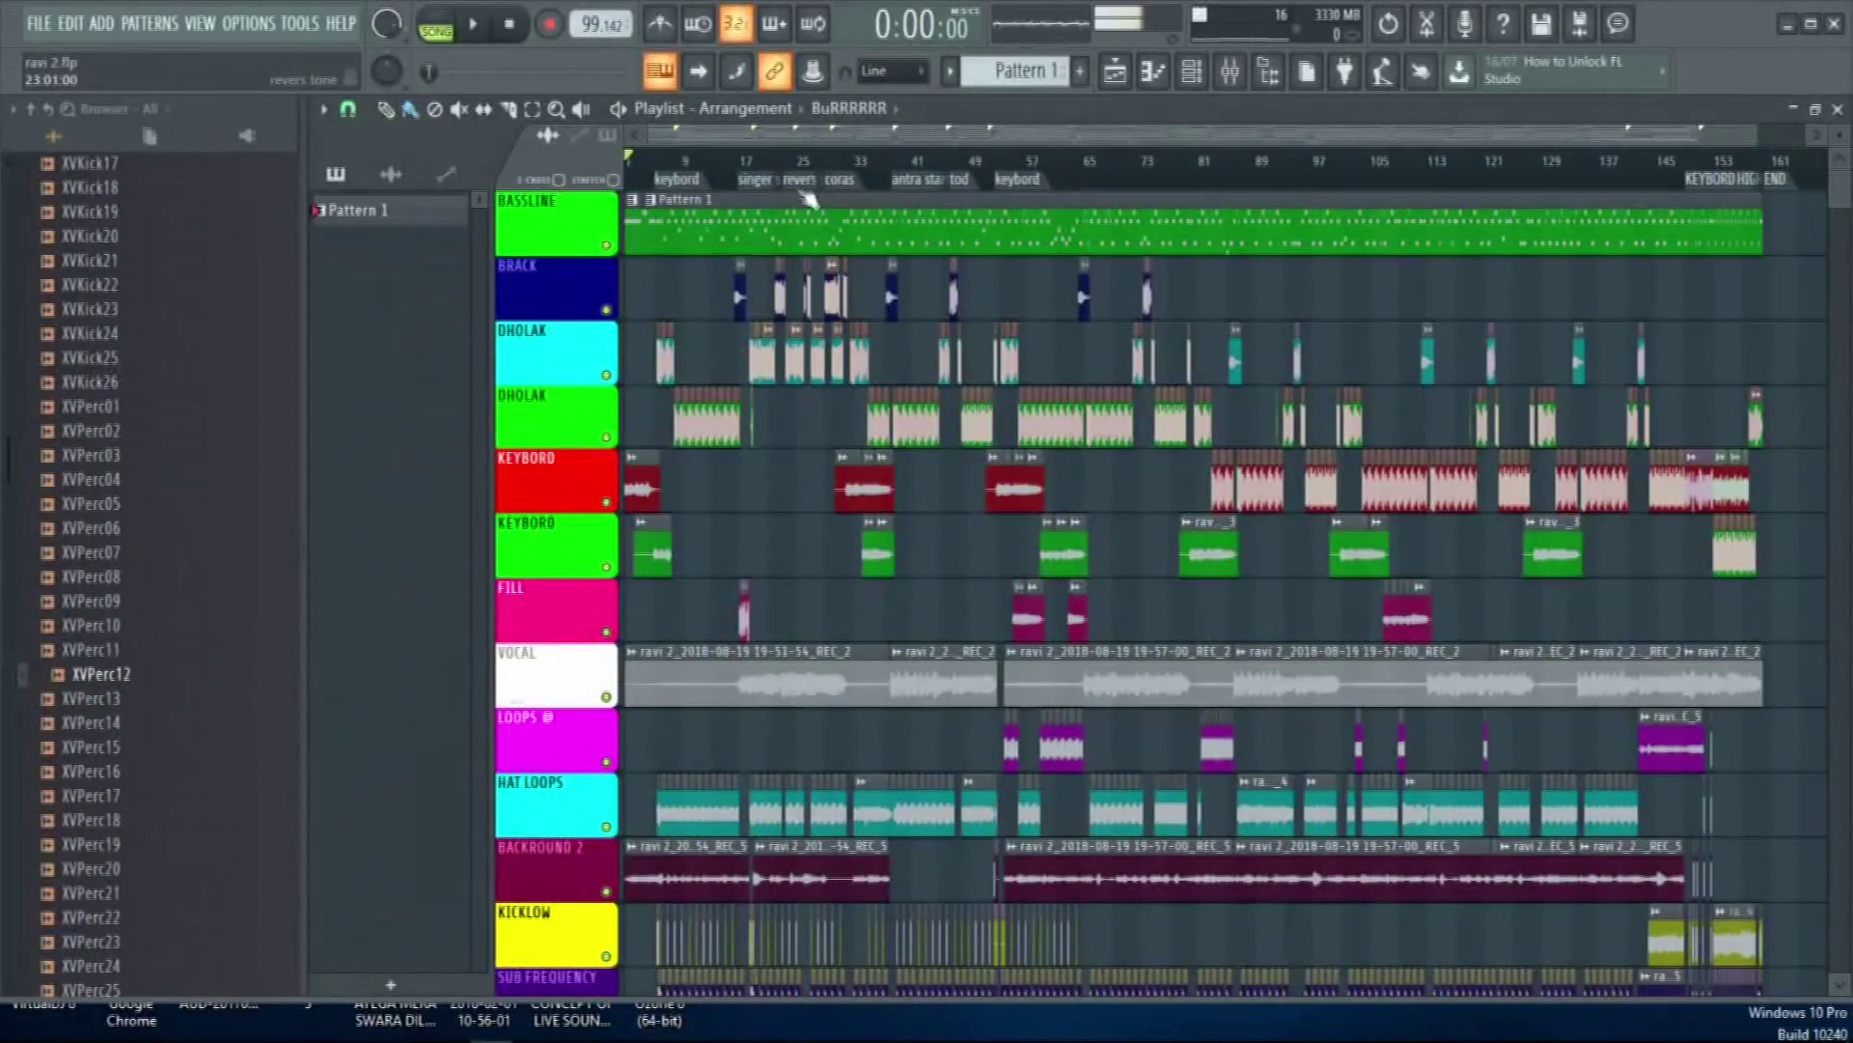
scroll(816, 136, "up", 6)
left_click_drag(818, 137, 709, 138)
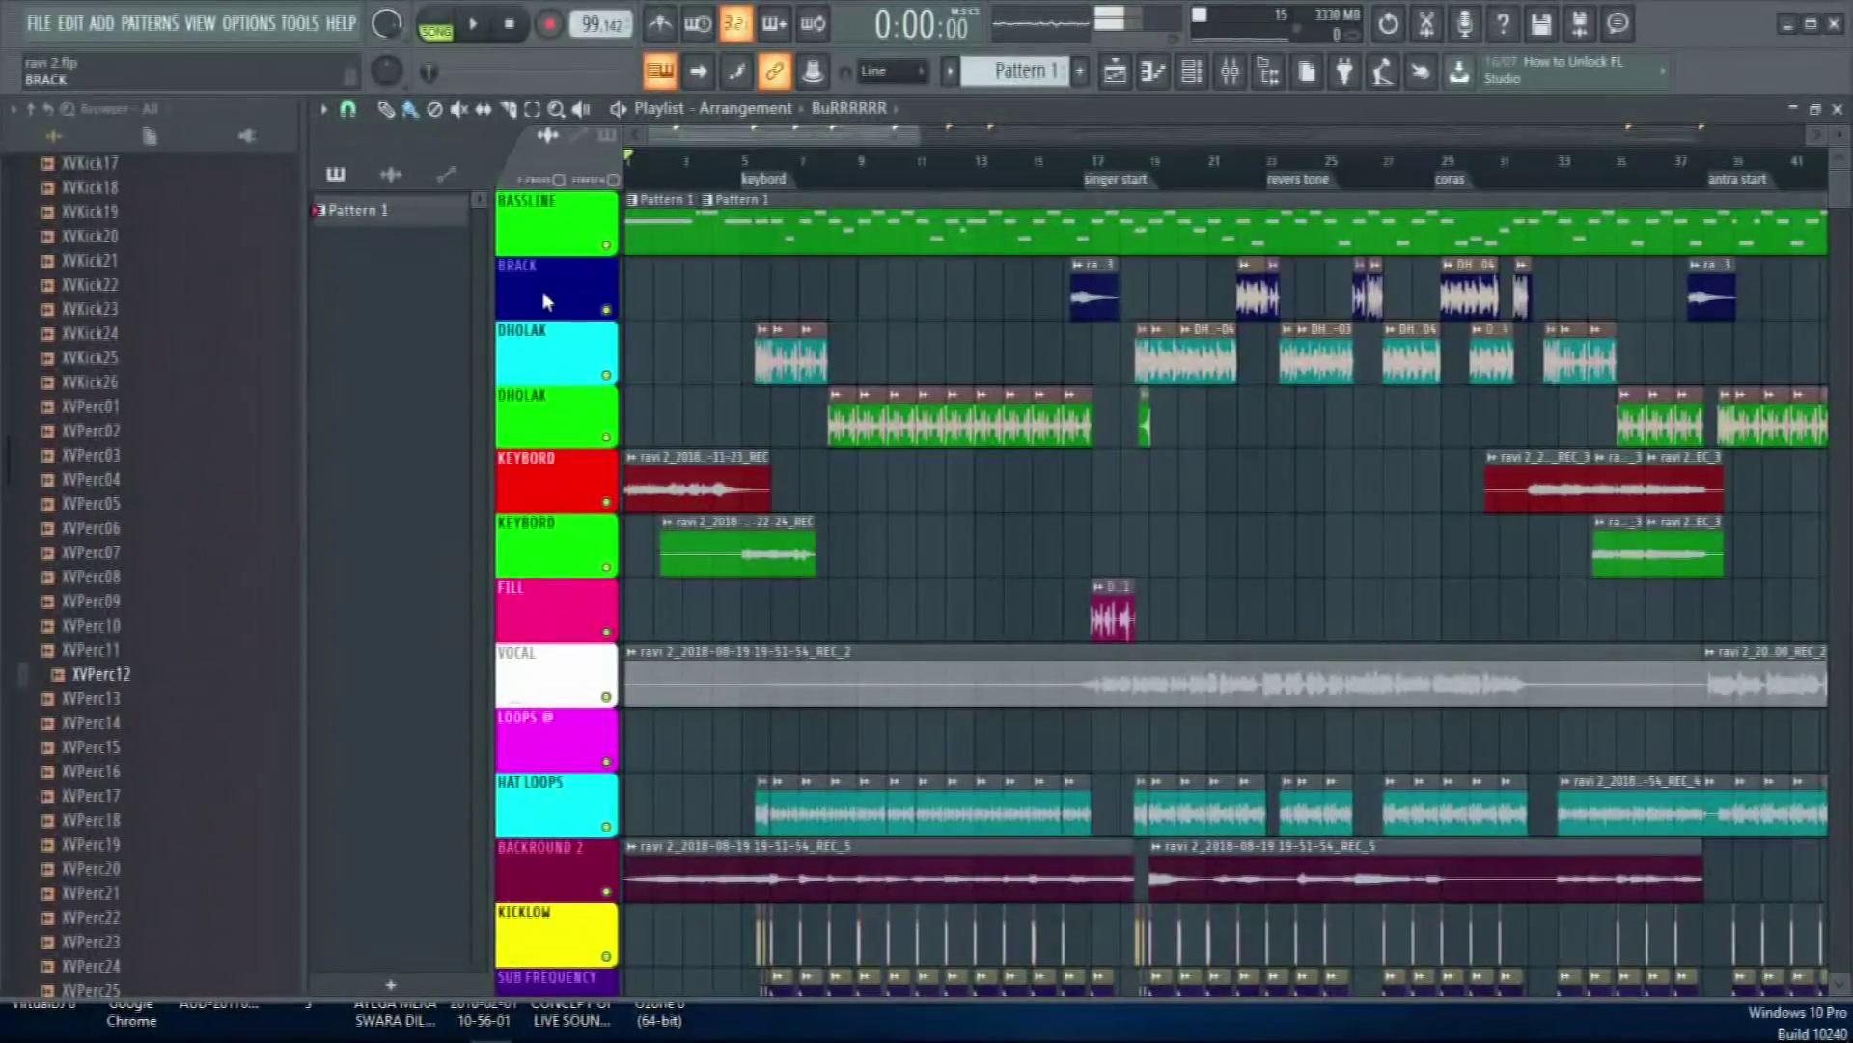
left_click(543, 434)
Mute the BASSLINE, BRACK, both DHOLAK and both KEYBORD tracks in the playlist
left_click(606, 244)
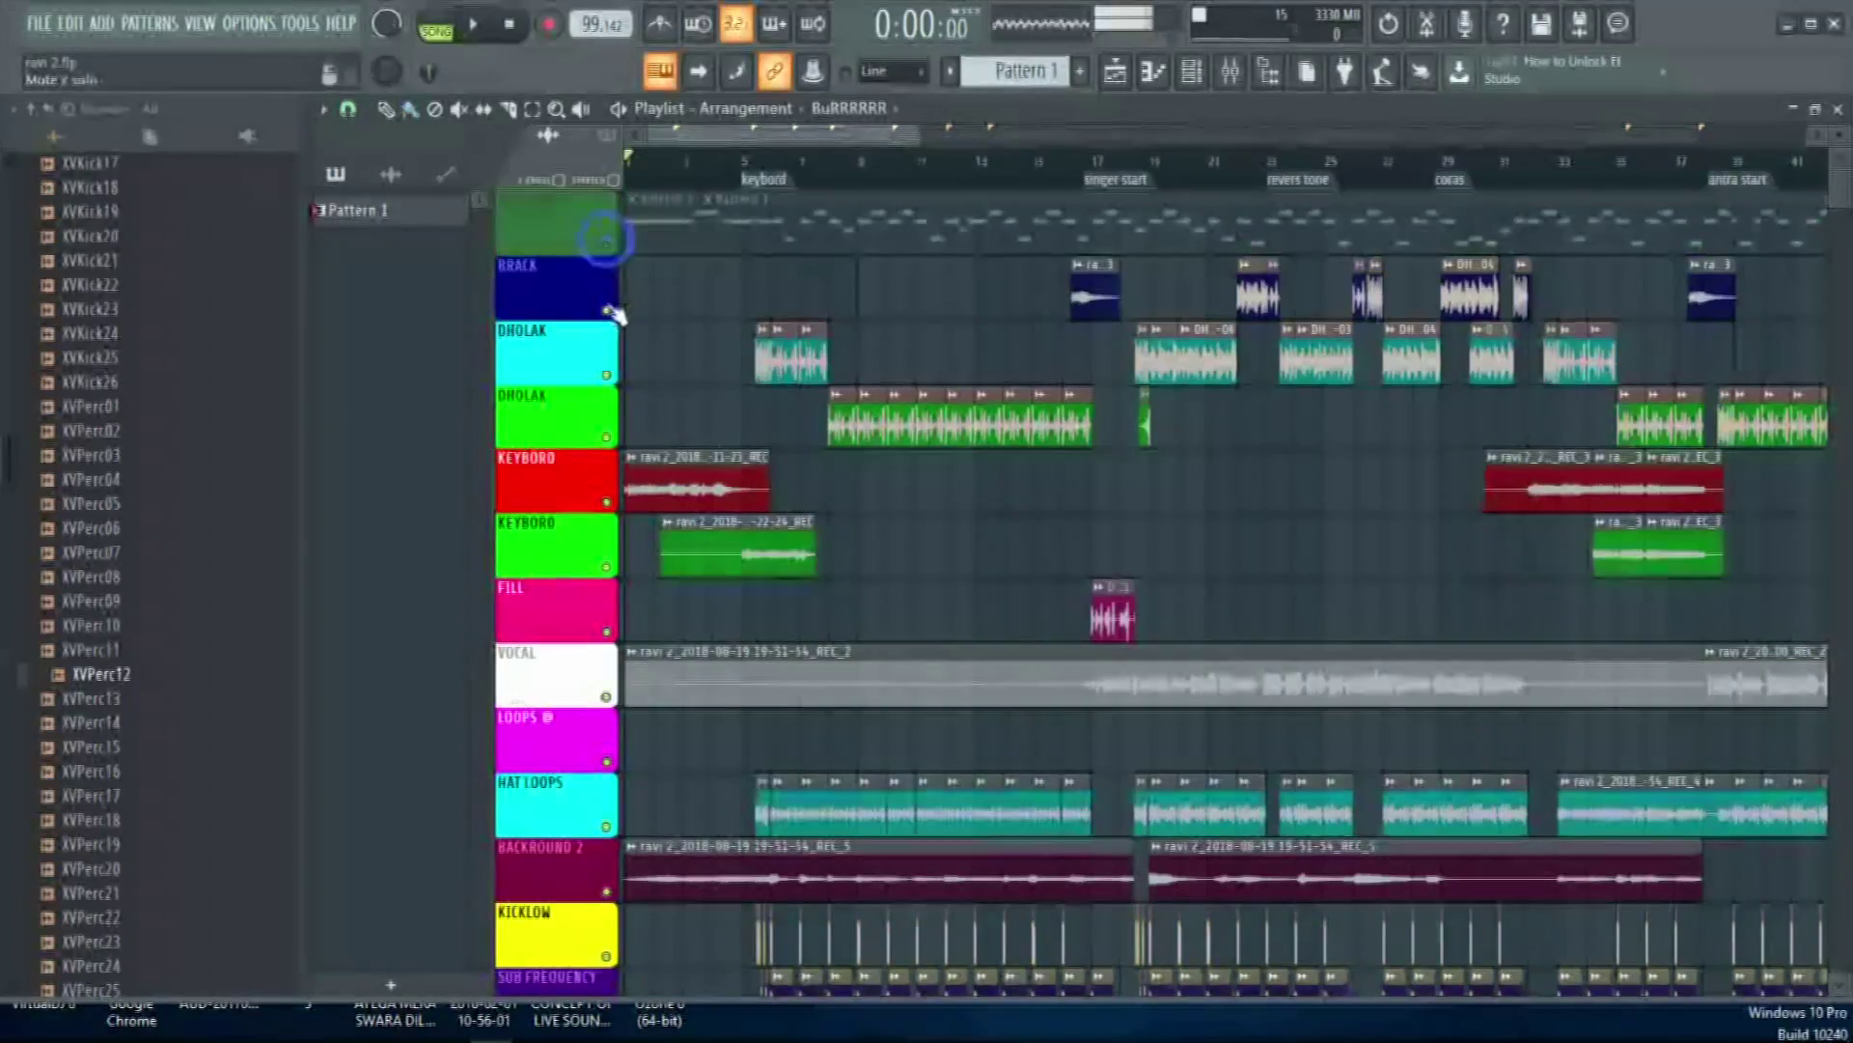
left_click(606, 309)
left_click(606, 375)
left_click(606, 436)
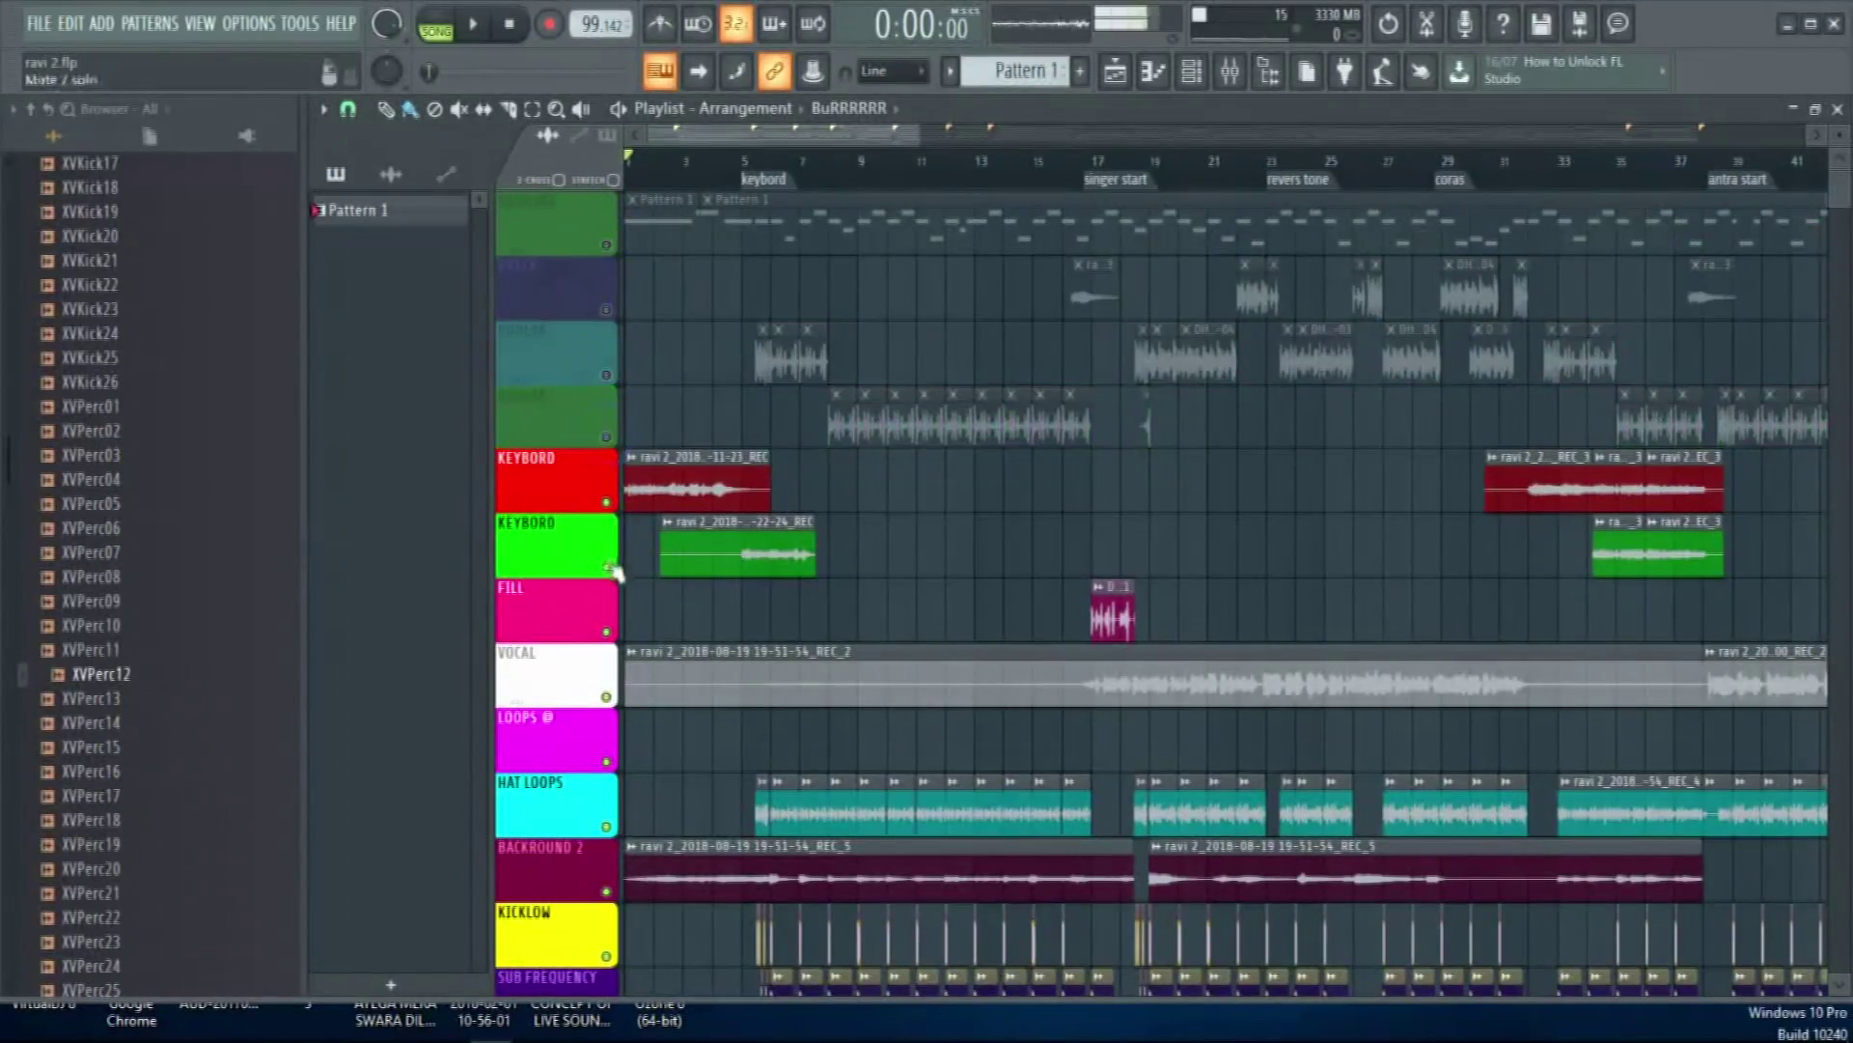
left_click(606, 567)
left_click(606, 502)
Mute the upper FILL, VOCAL, LOOPS @, HAT LOOPS, BACKROUND 2 and KICKLOW tracks
scroll(612, 473, "down", 3)
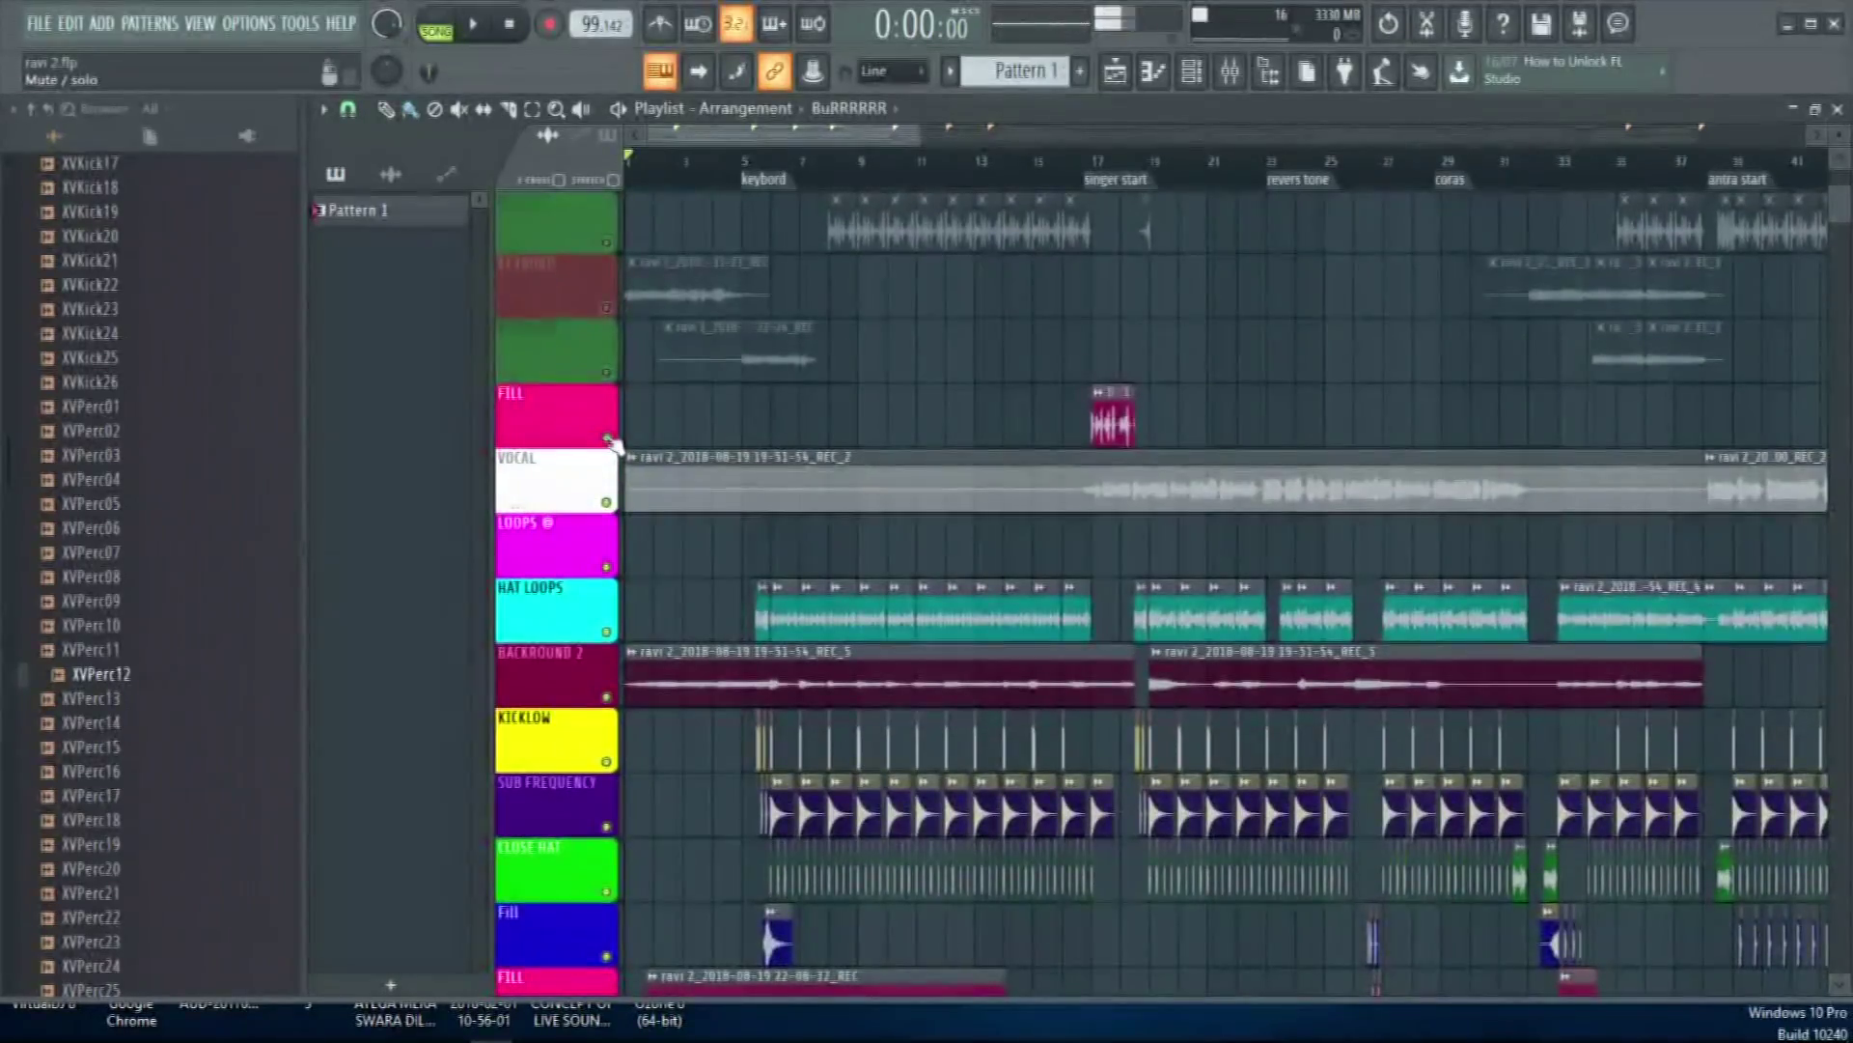
left_click(607, 436)
left_click(606, 502)
scroll(606, 483, "down", 2)
left_click(607, 502)
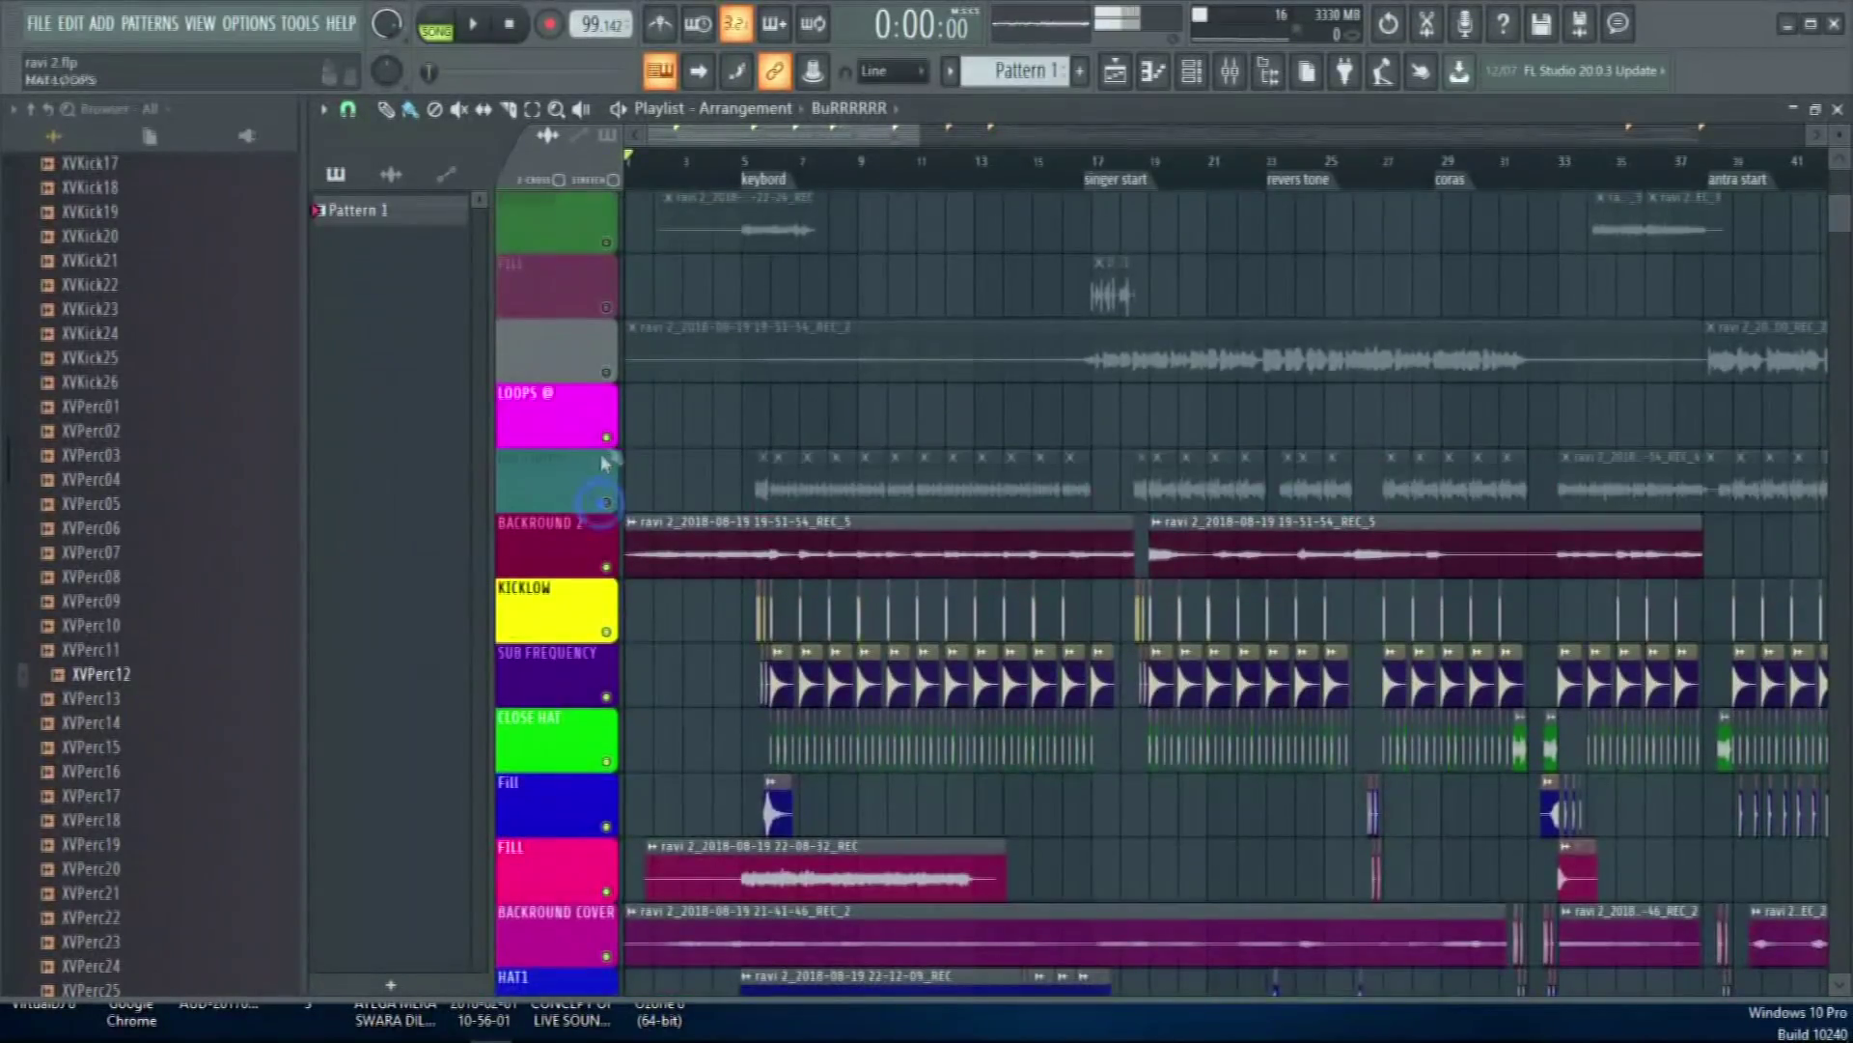
left_click(606, 437)
left_click(606, 566)
left_click(606, 631)
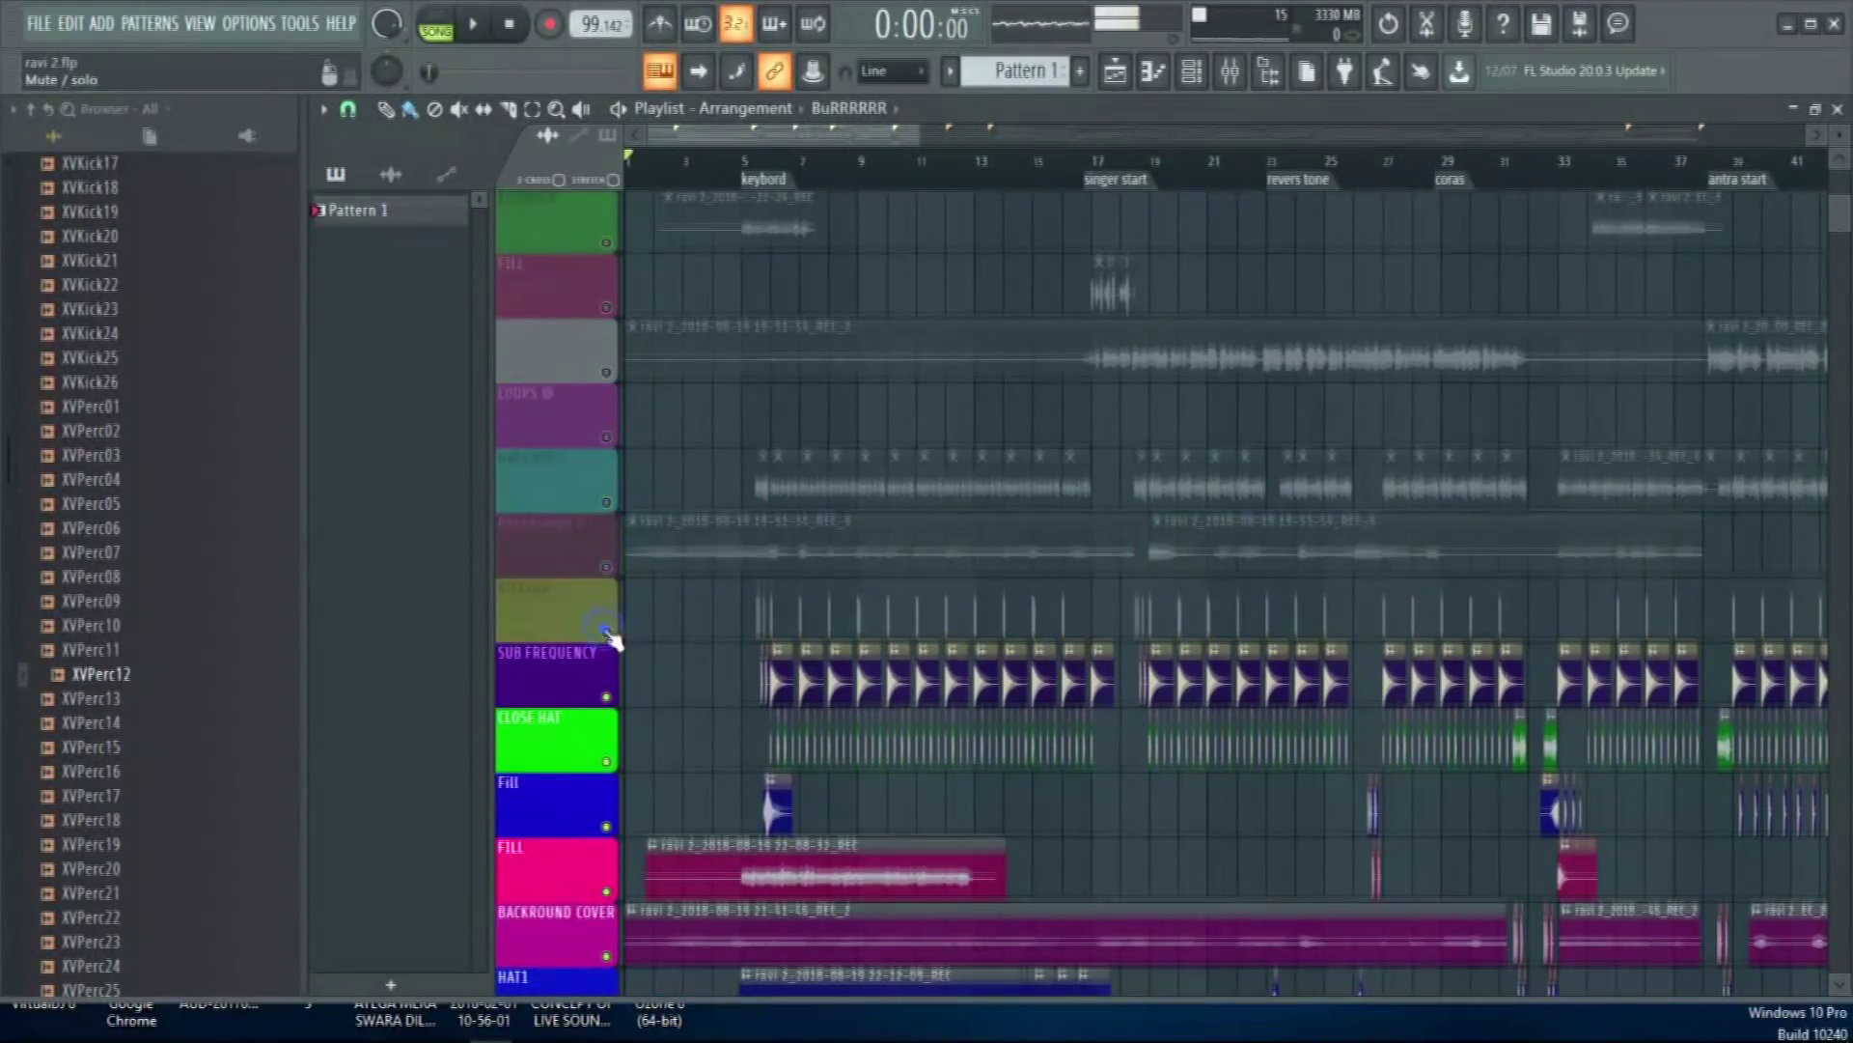
Mute the SUB FREQUENCY, CLOSE HAT, blue Fill, lower FILL and BACKROUND COVER tracks
scroll(608, 579, "down", 3)
left_click(606, 502)
left_click(606, 567)
scroll(608, 570, "down", 2)
left_click(606, 502)
left_click(606, 566)
left_click(607, 631)
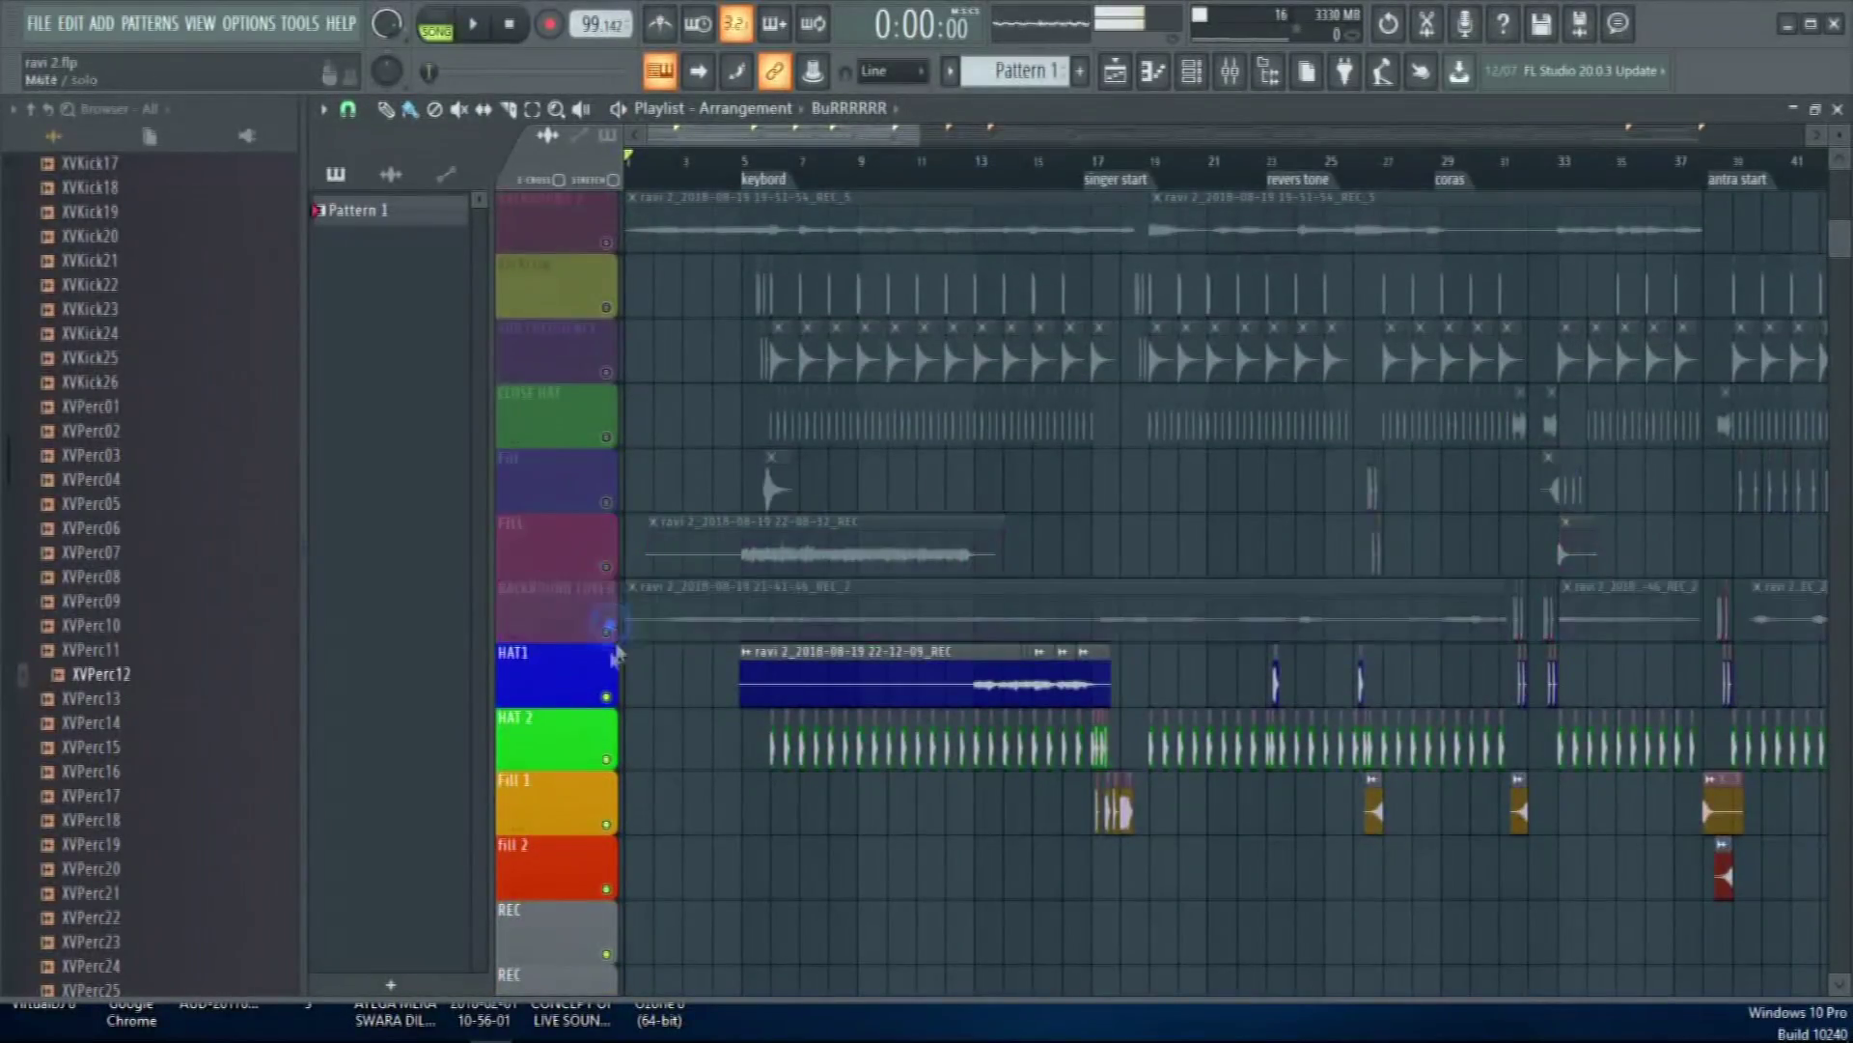
Mute the remaining HAT1, HAT 2, Fill 1 and fill 2 tracks
scroll(610, 637, "down", 1)
left_click(606, 631)
scroll(616, 656, "down", 3)
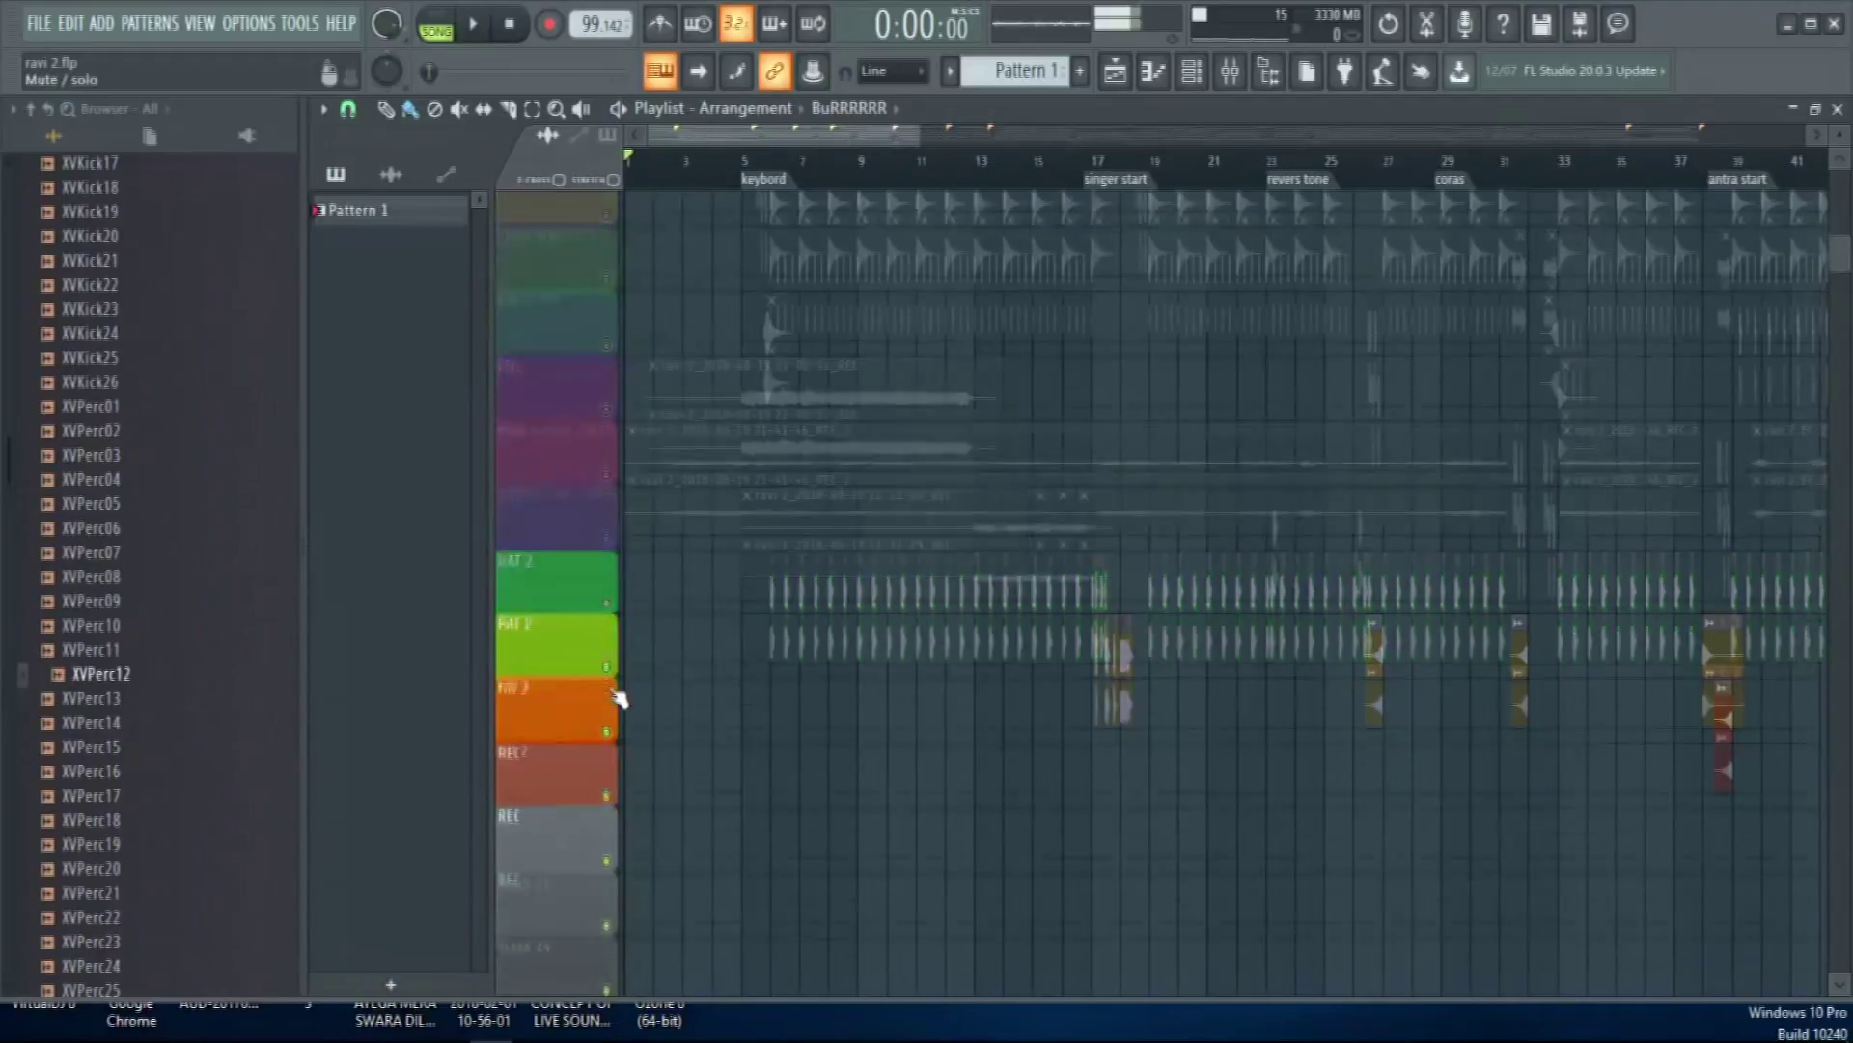
left_click(607, 501)
left_click(606, 501)
left_click(607, 567)
left_click(606, 631)
Unmute the BASSLINE track and listen to it on its own from the start of the song
scroll(568, 589, "up", 1)
scroll(567, 591, "up", 3)
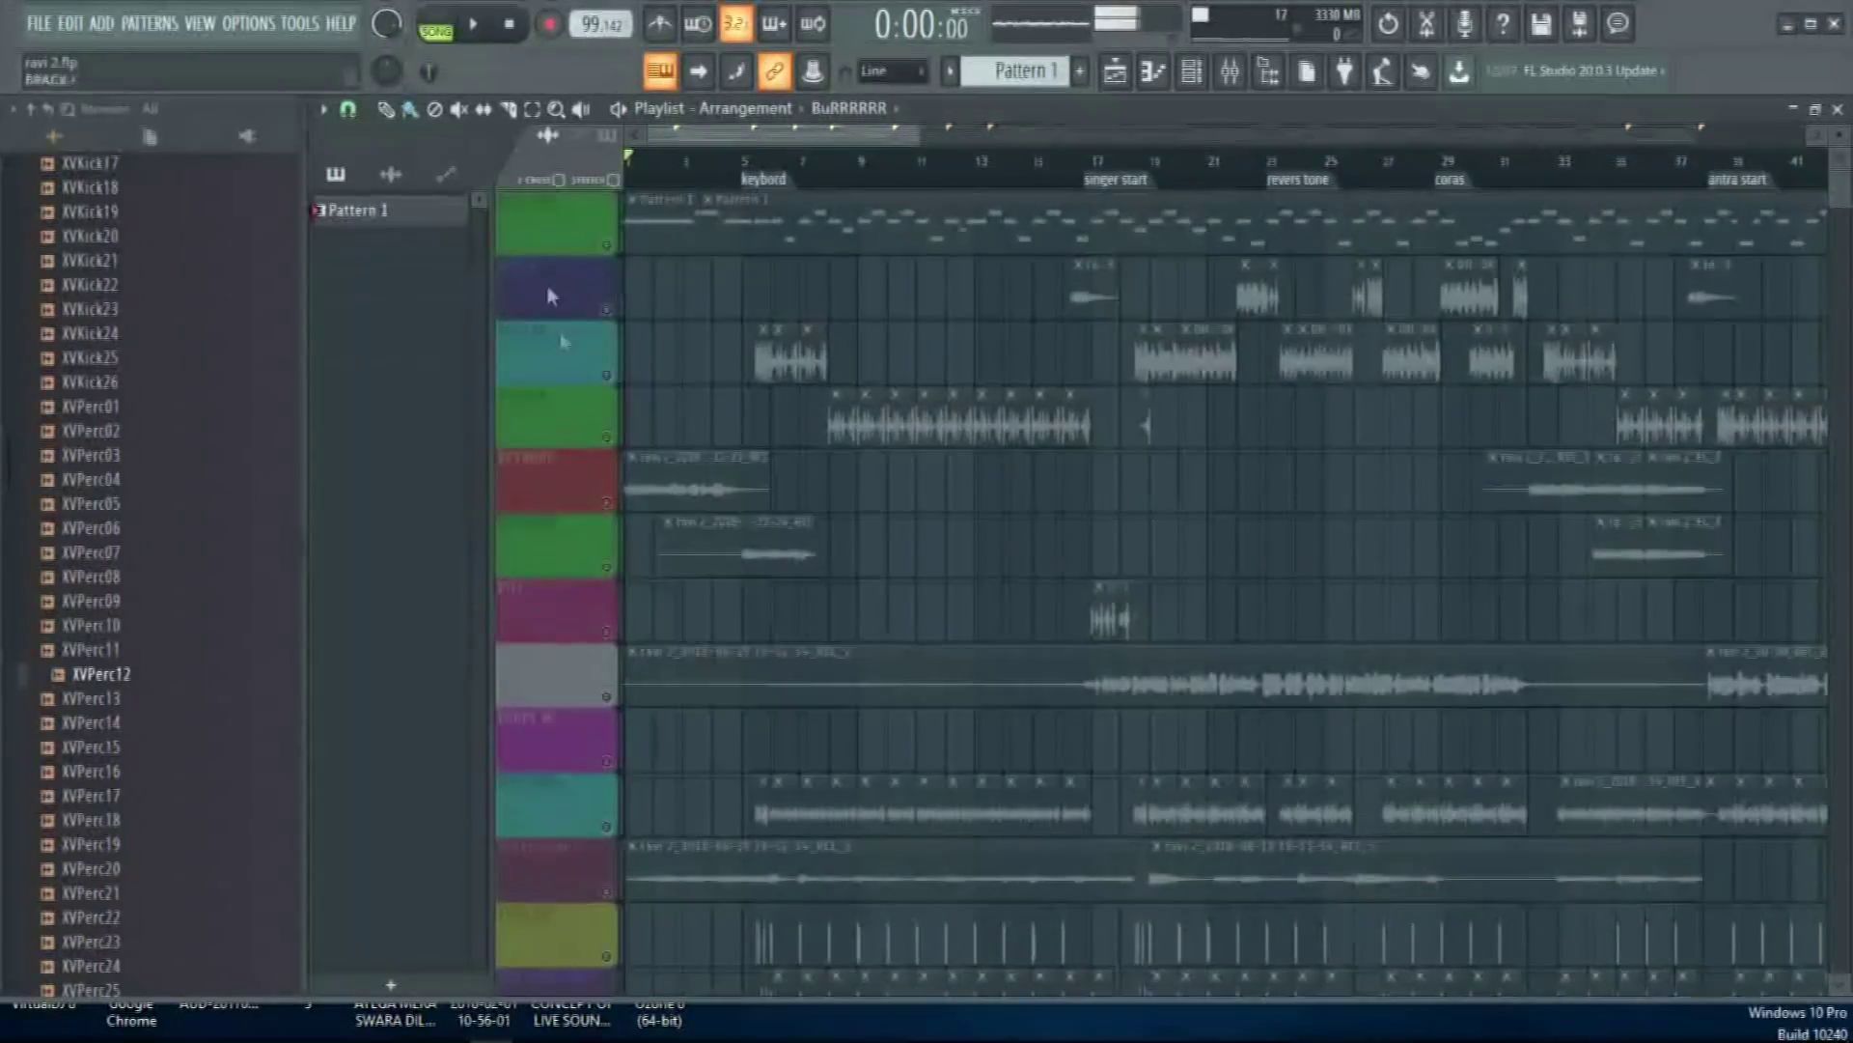
left_click(607, 246)
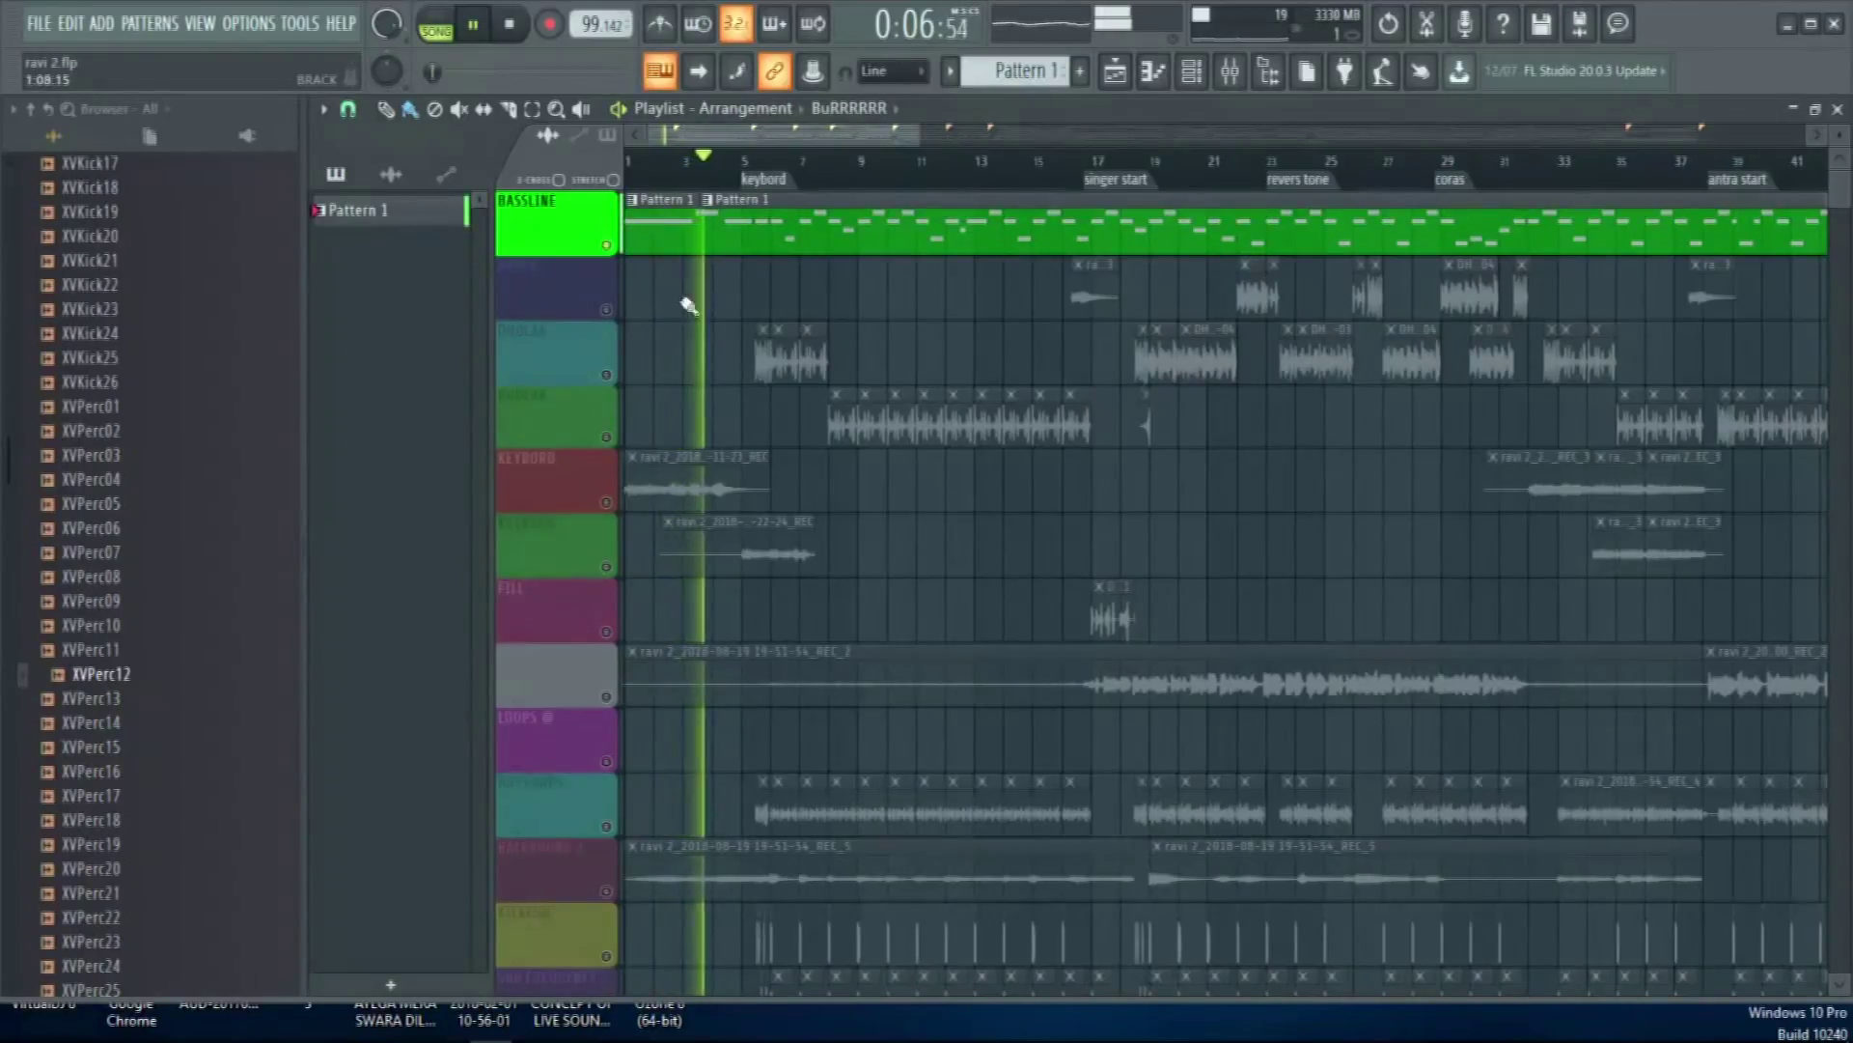
left_click_drag(788, 129, 809, 142)
key("space")
Switch from the BASSLINE to the BRACK track and play its clips around the singer start and revers tone markers
left_click(607, 311)
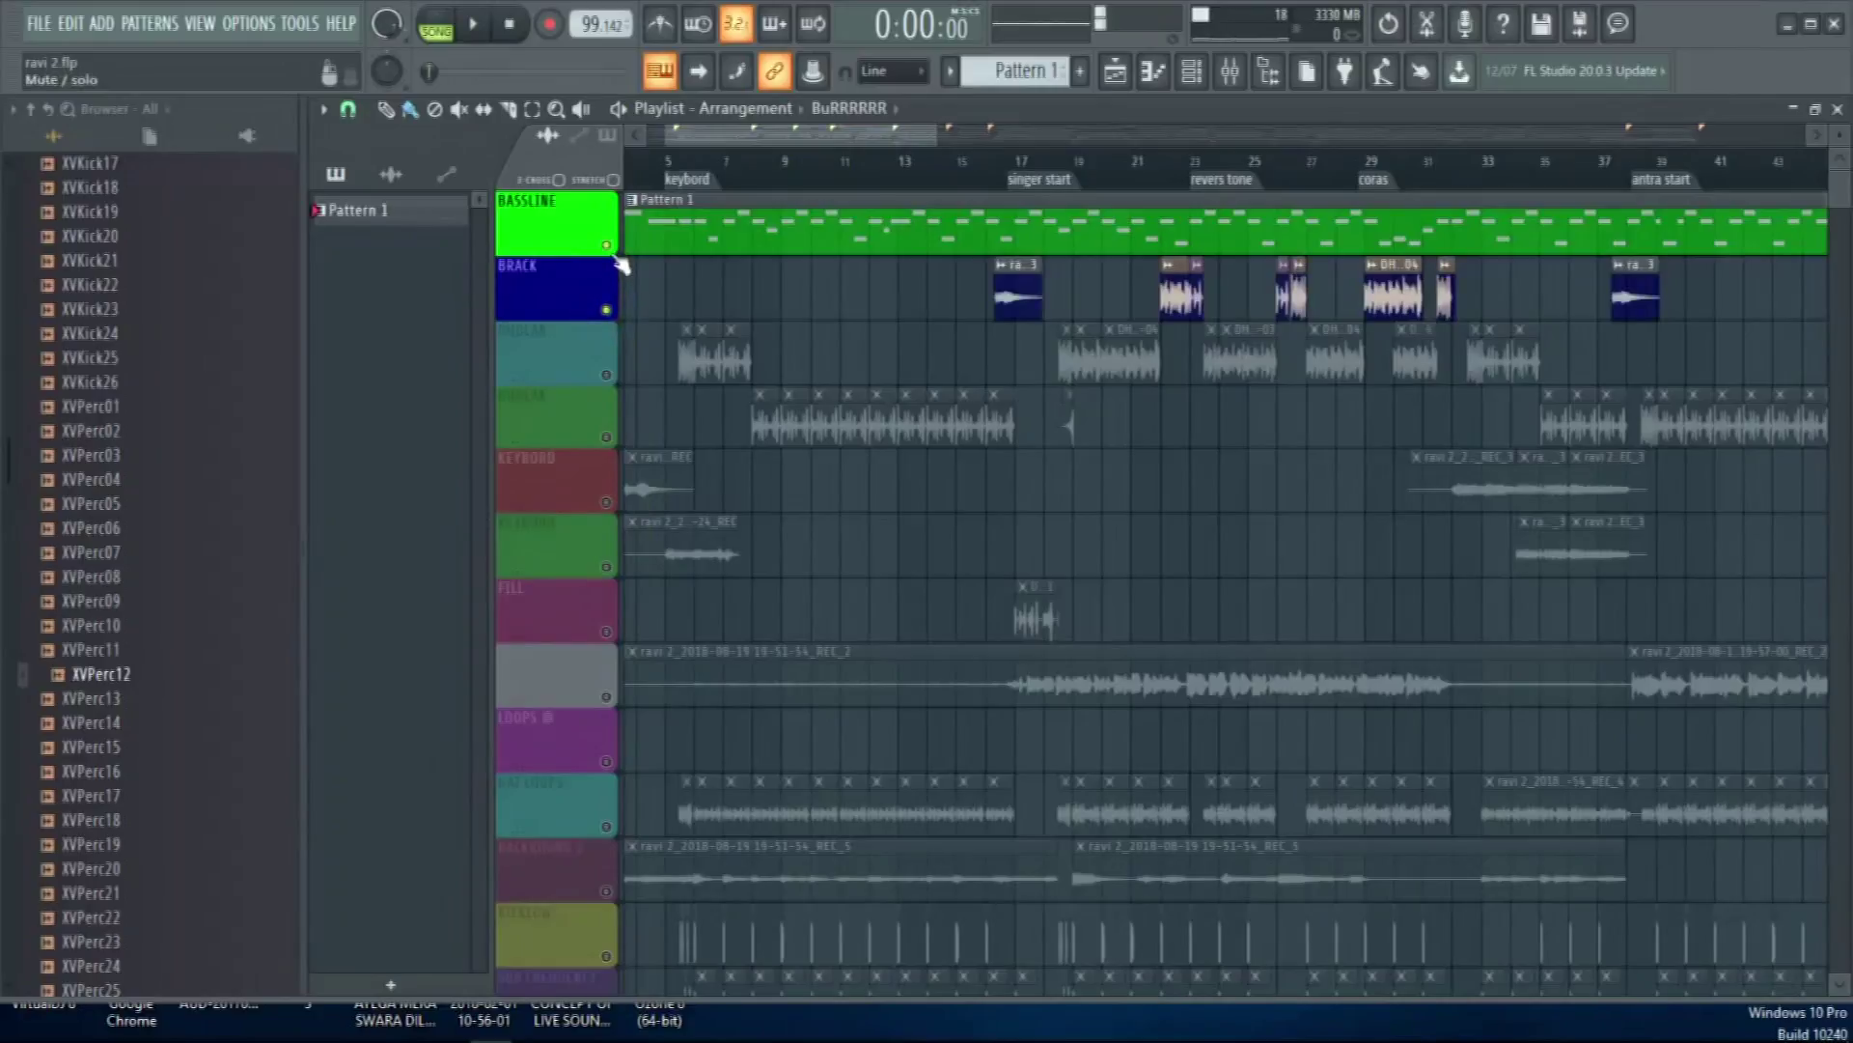
left_click(606, 246)
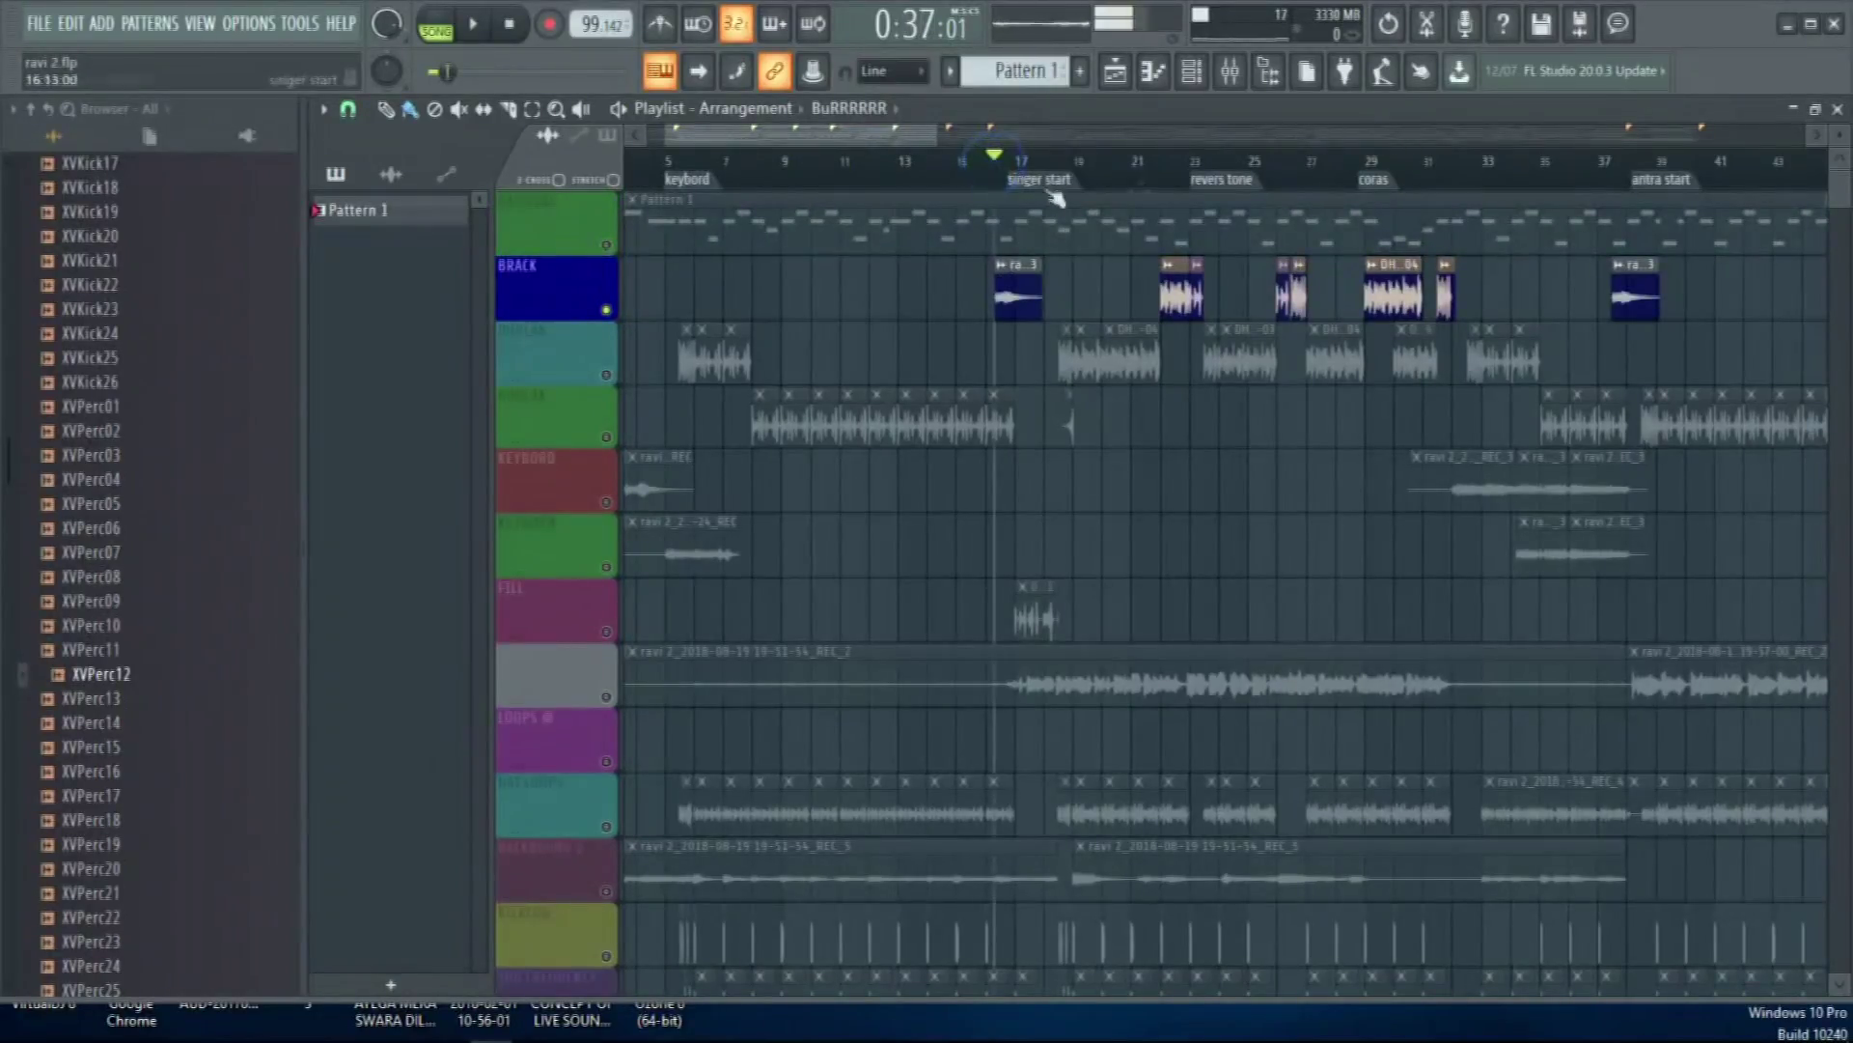
key("space")
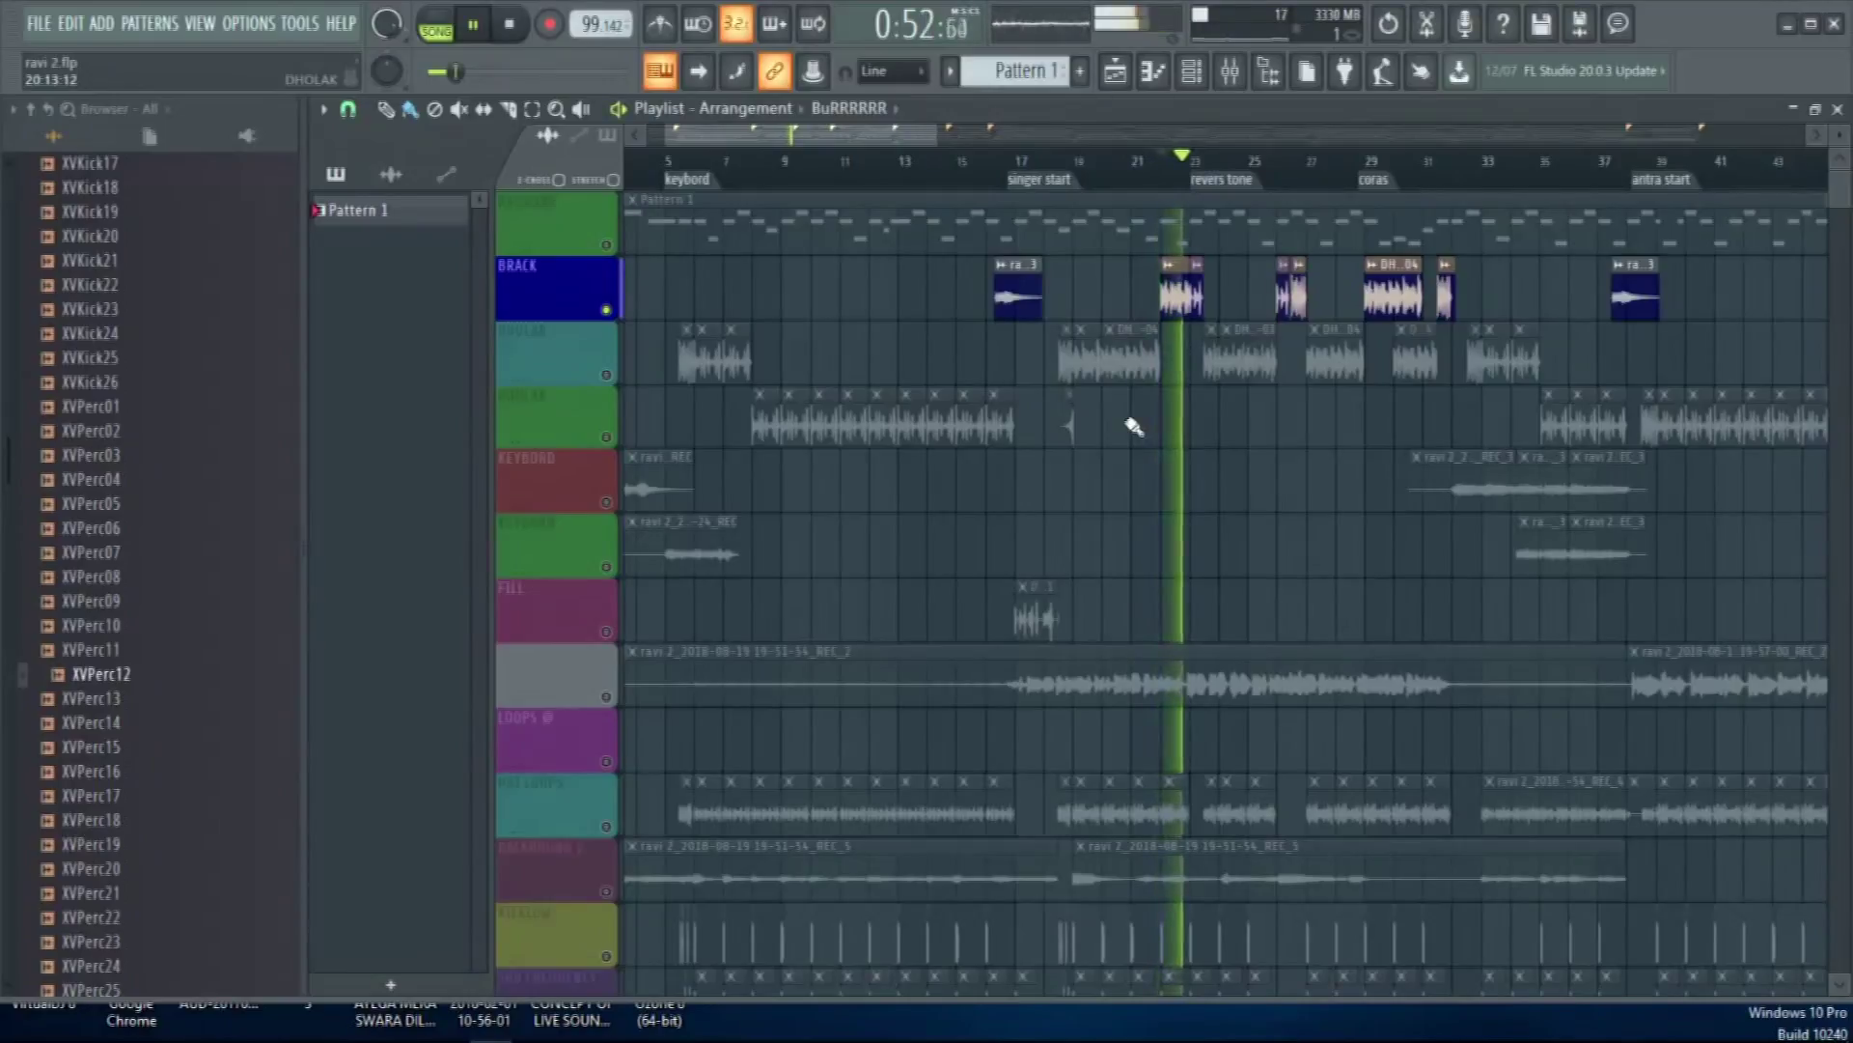
key("space")
Mute the BRACK track and play only the cyan DHOLAK track from the keybord marker
left_click(607, 310)
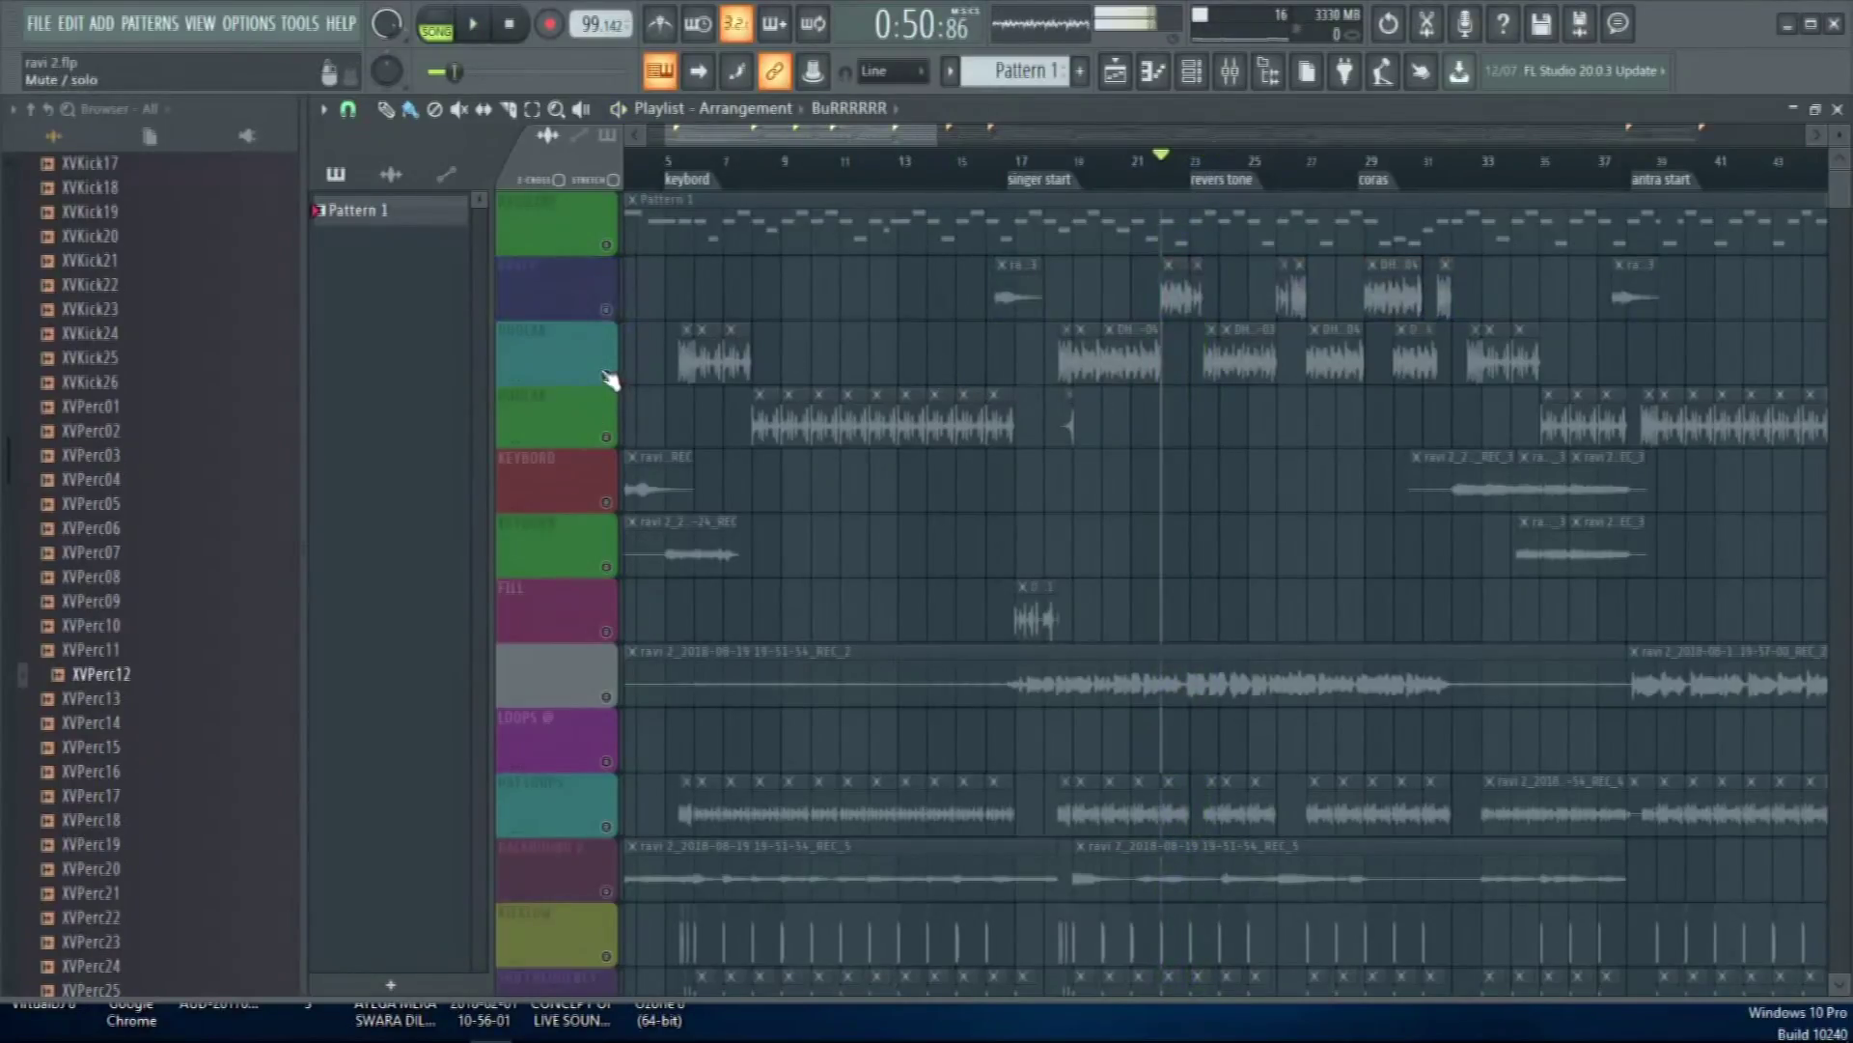
left_click(607, 374)
key("space")
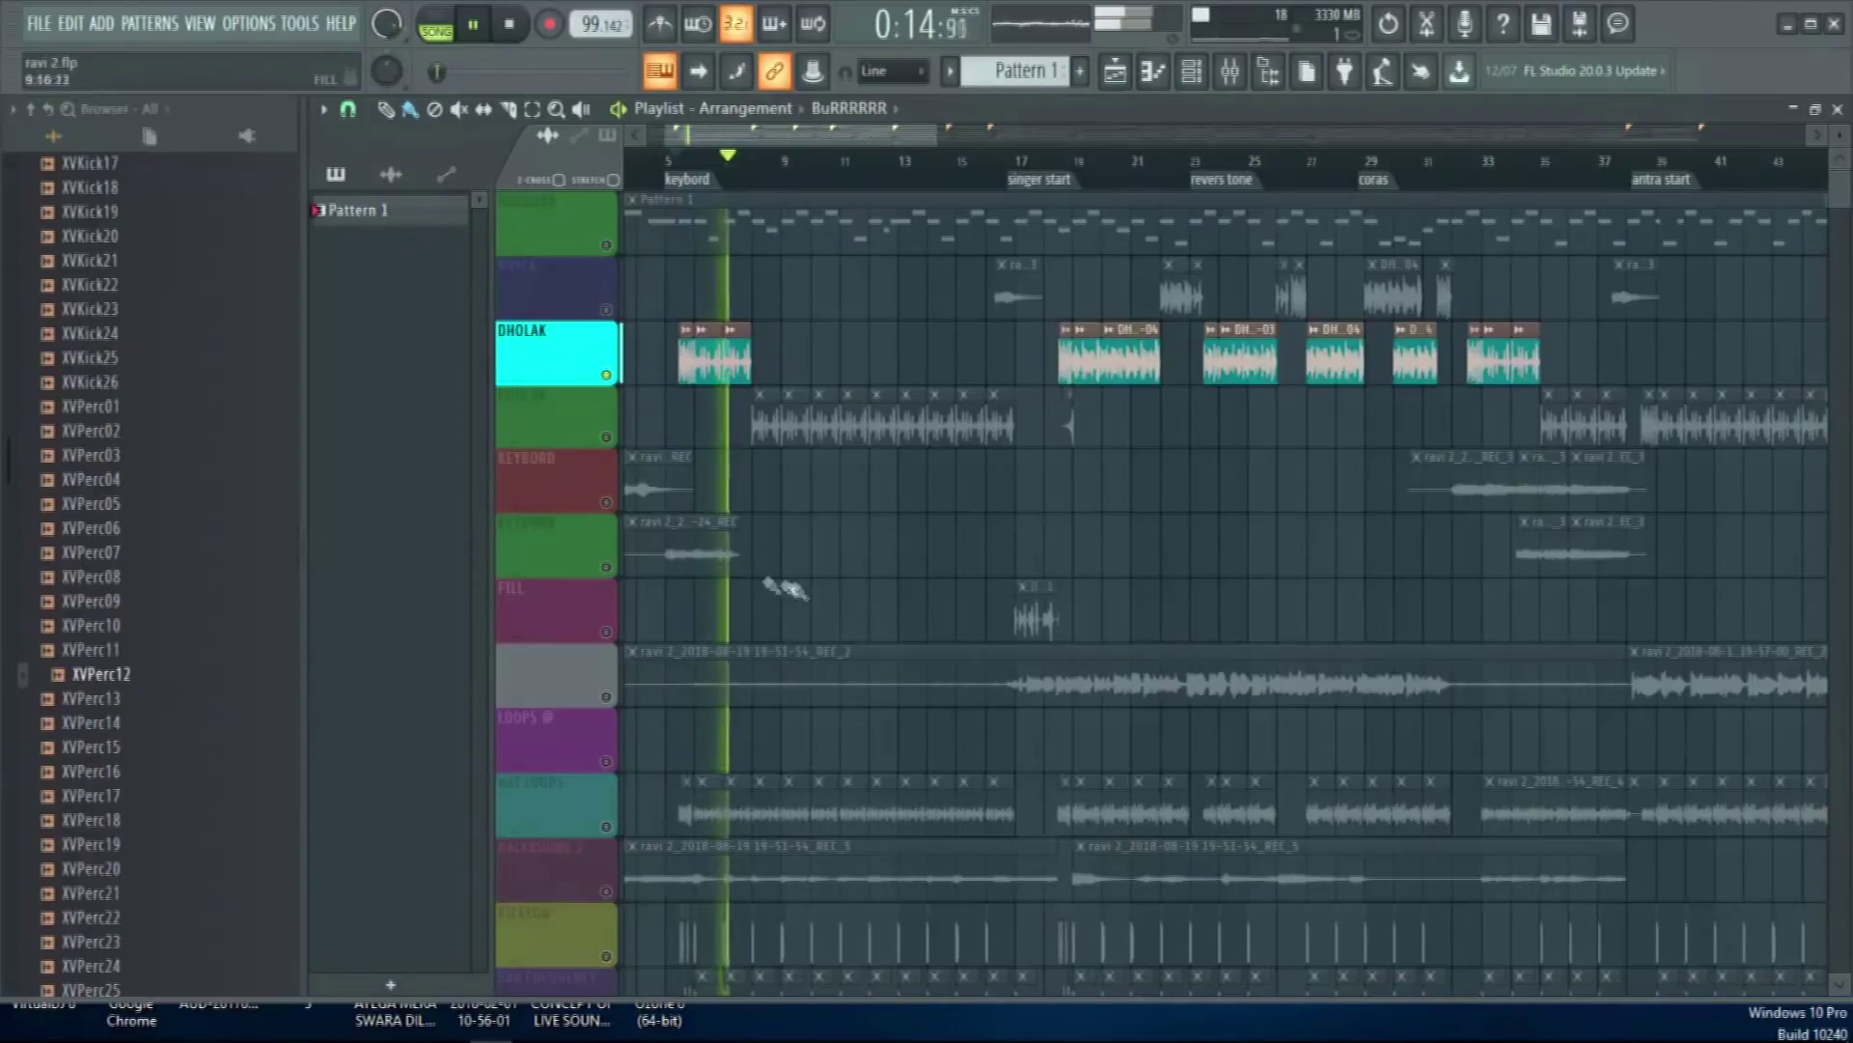
key("space")
Mute the cyan DHOLAK track and play only the green DHOLAK track
left_click(606, 374)
left_click(606, 435)
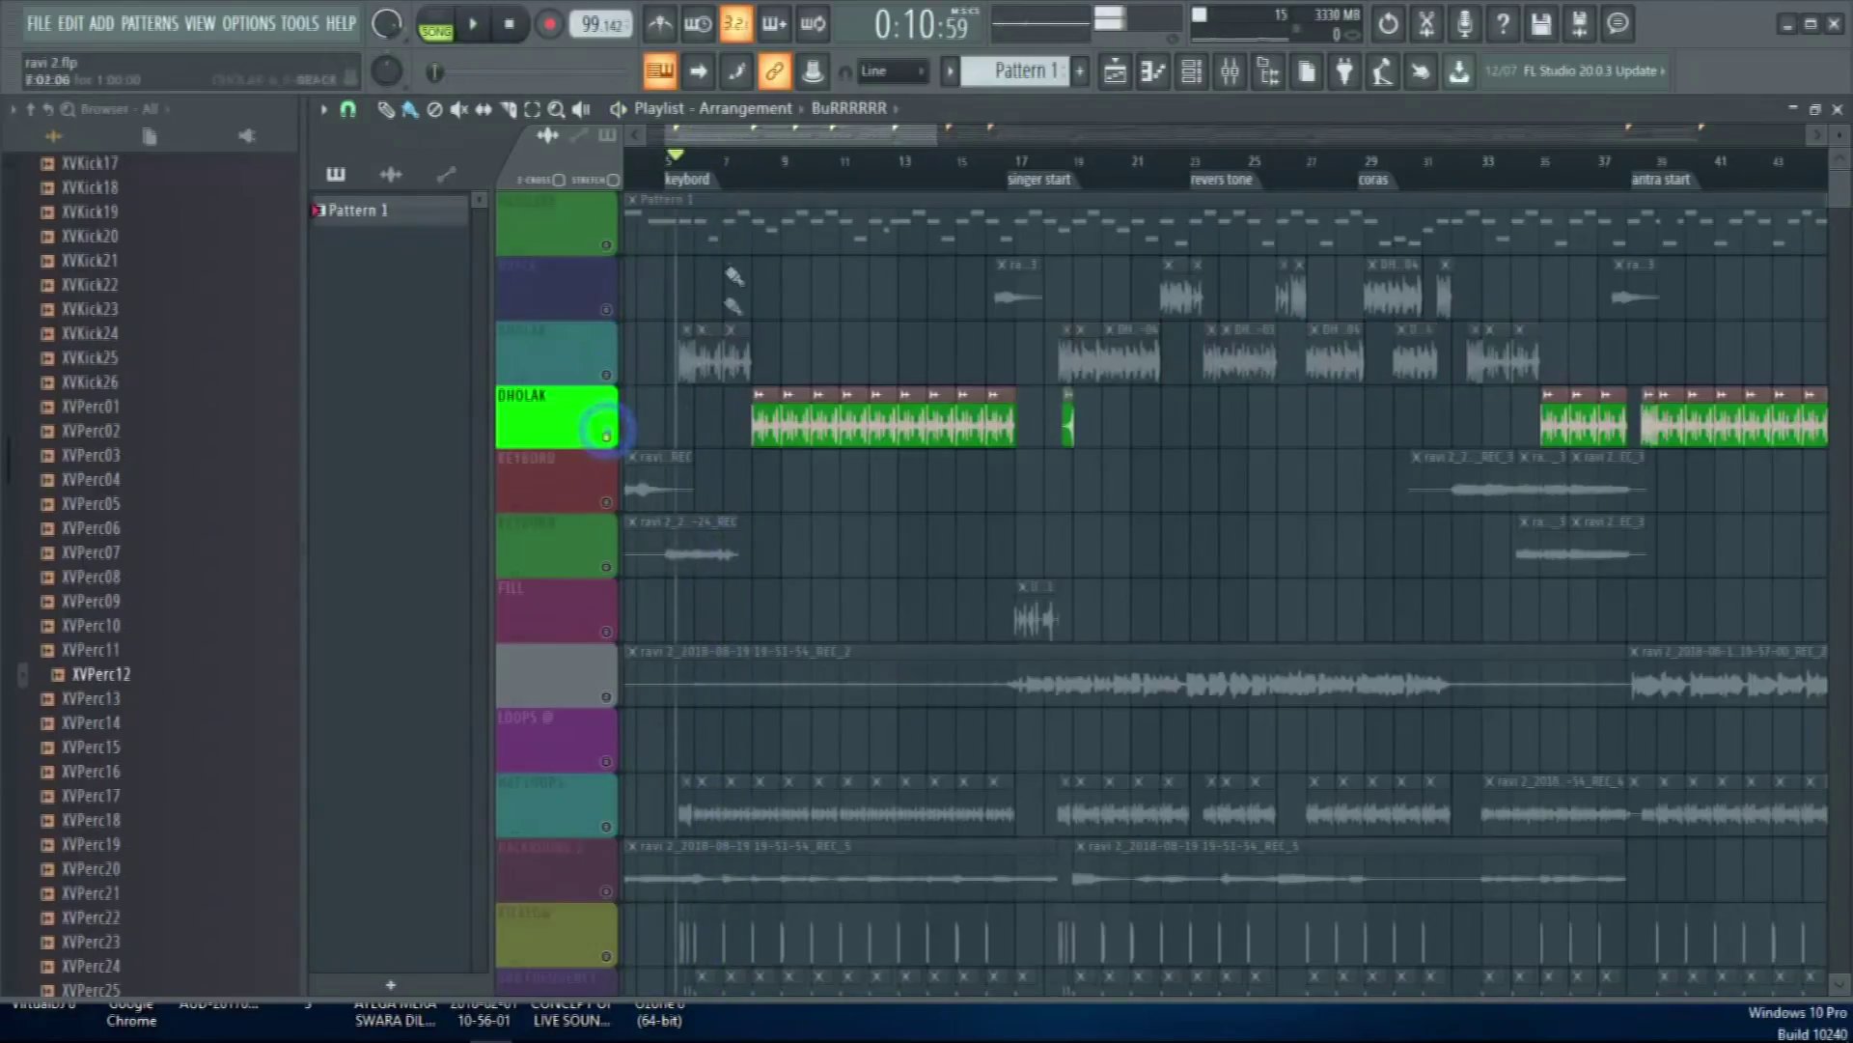
key("space")
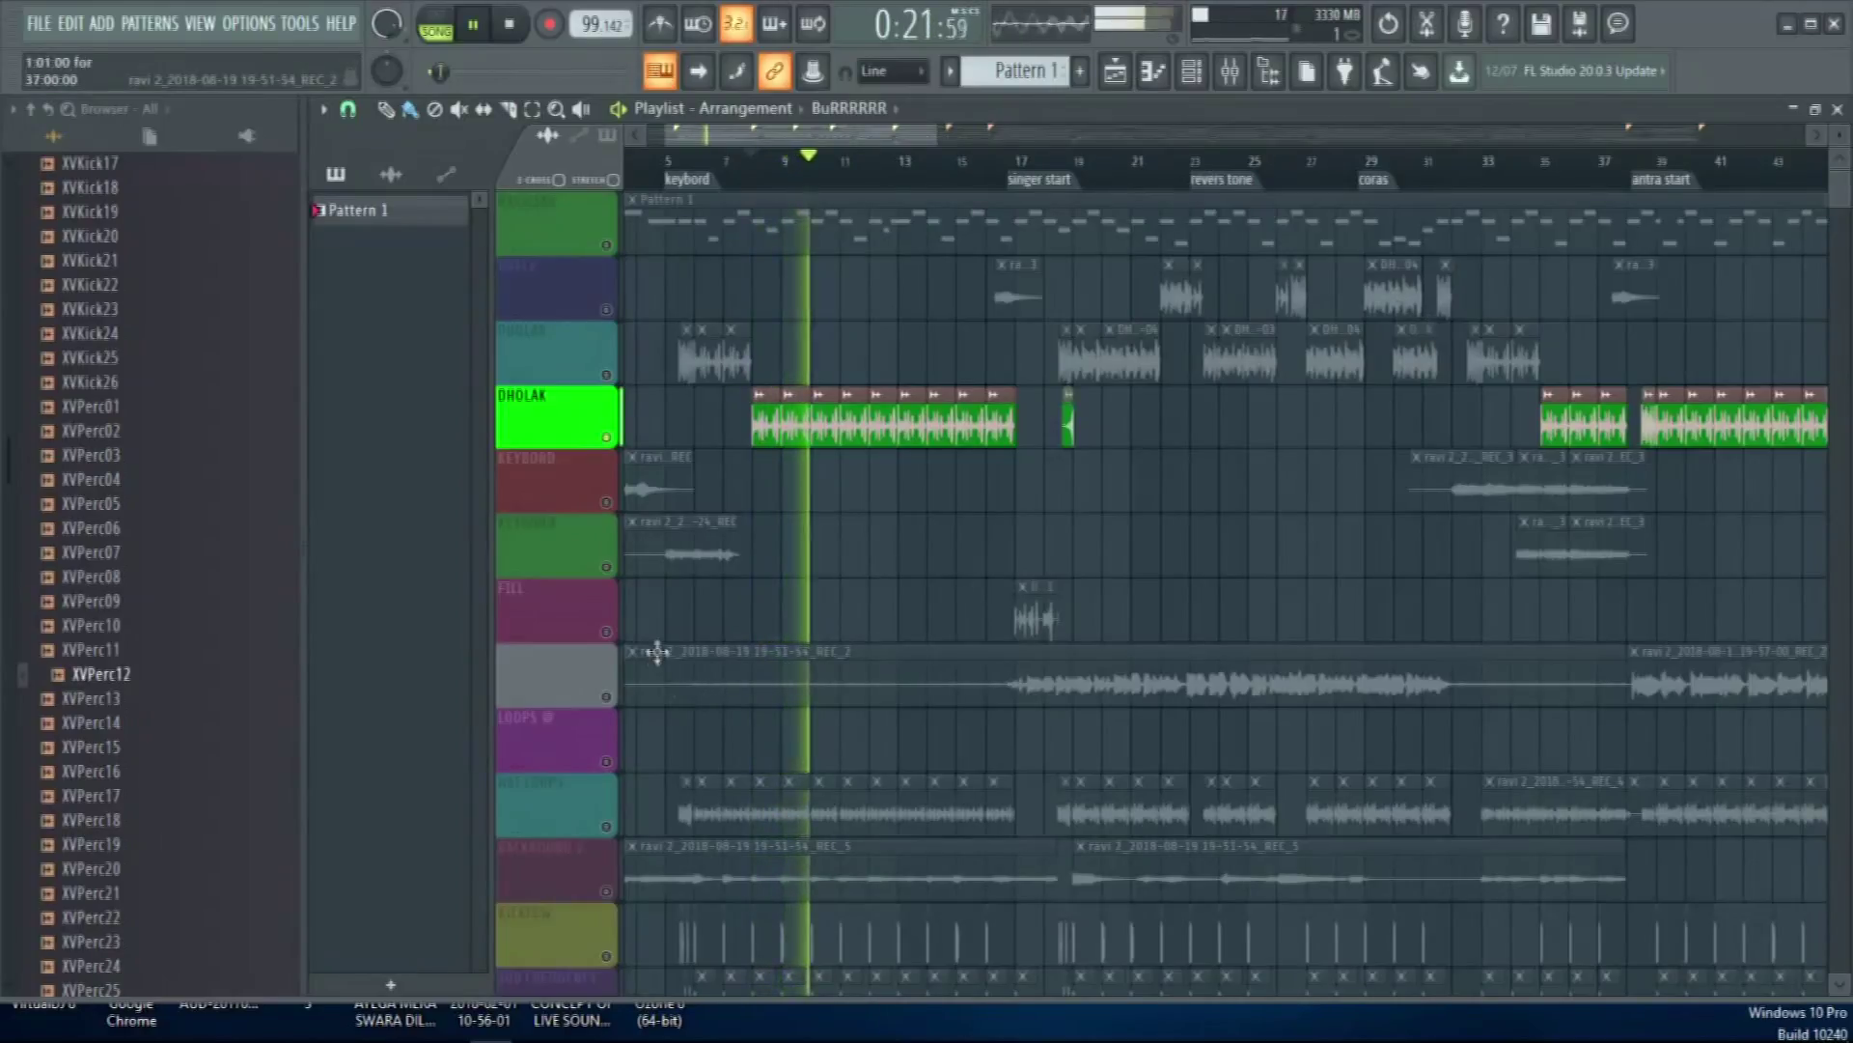
key("space")
Examine the repeated loop clips on the green DHOLAK track up close and play them from bar 8
scroll(872, 180, "up", 5)
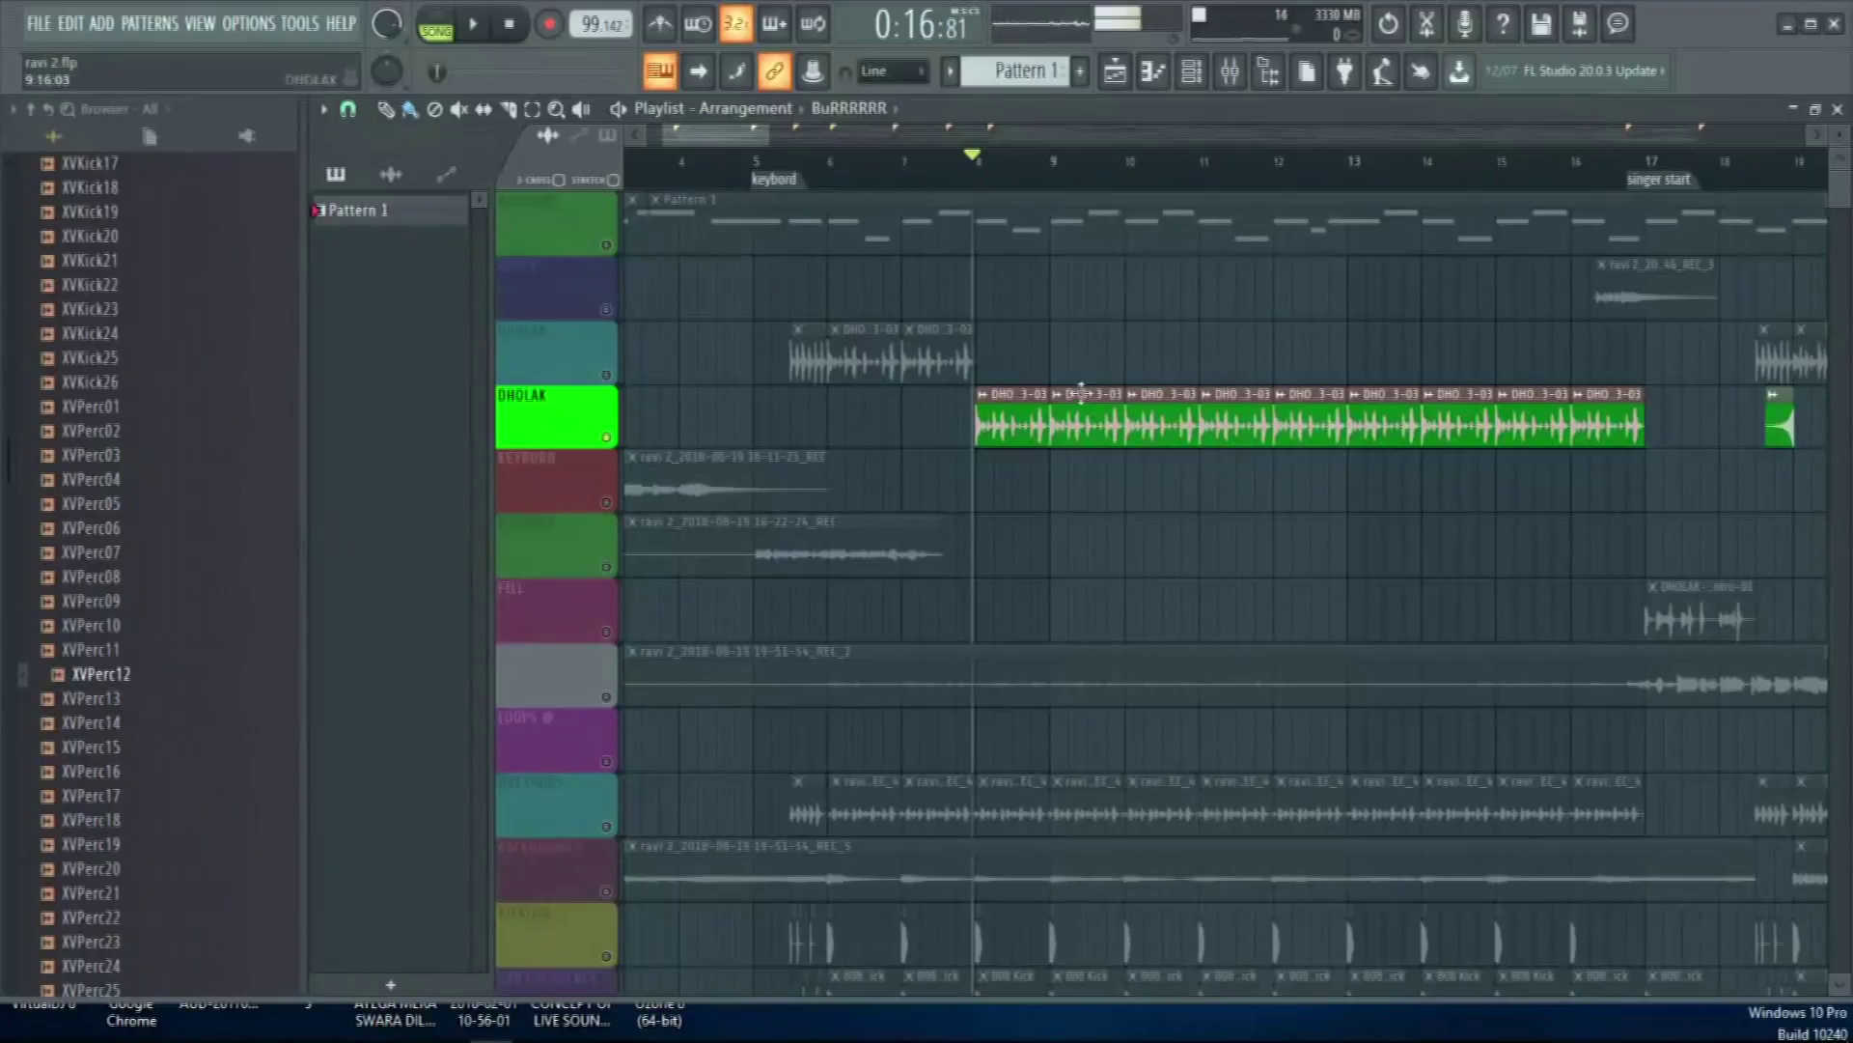
scroll(1147, 183, "up", 2)
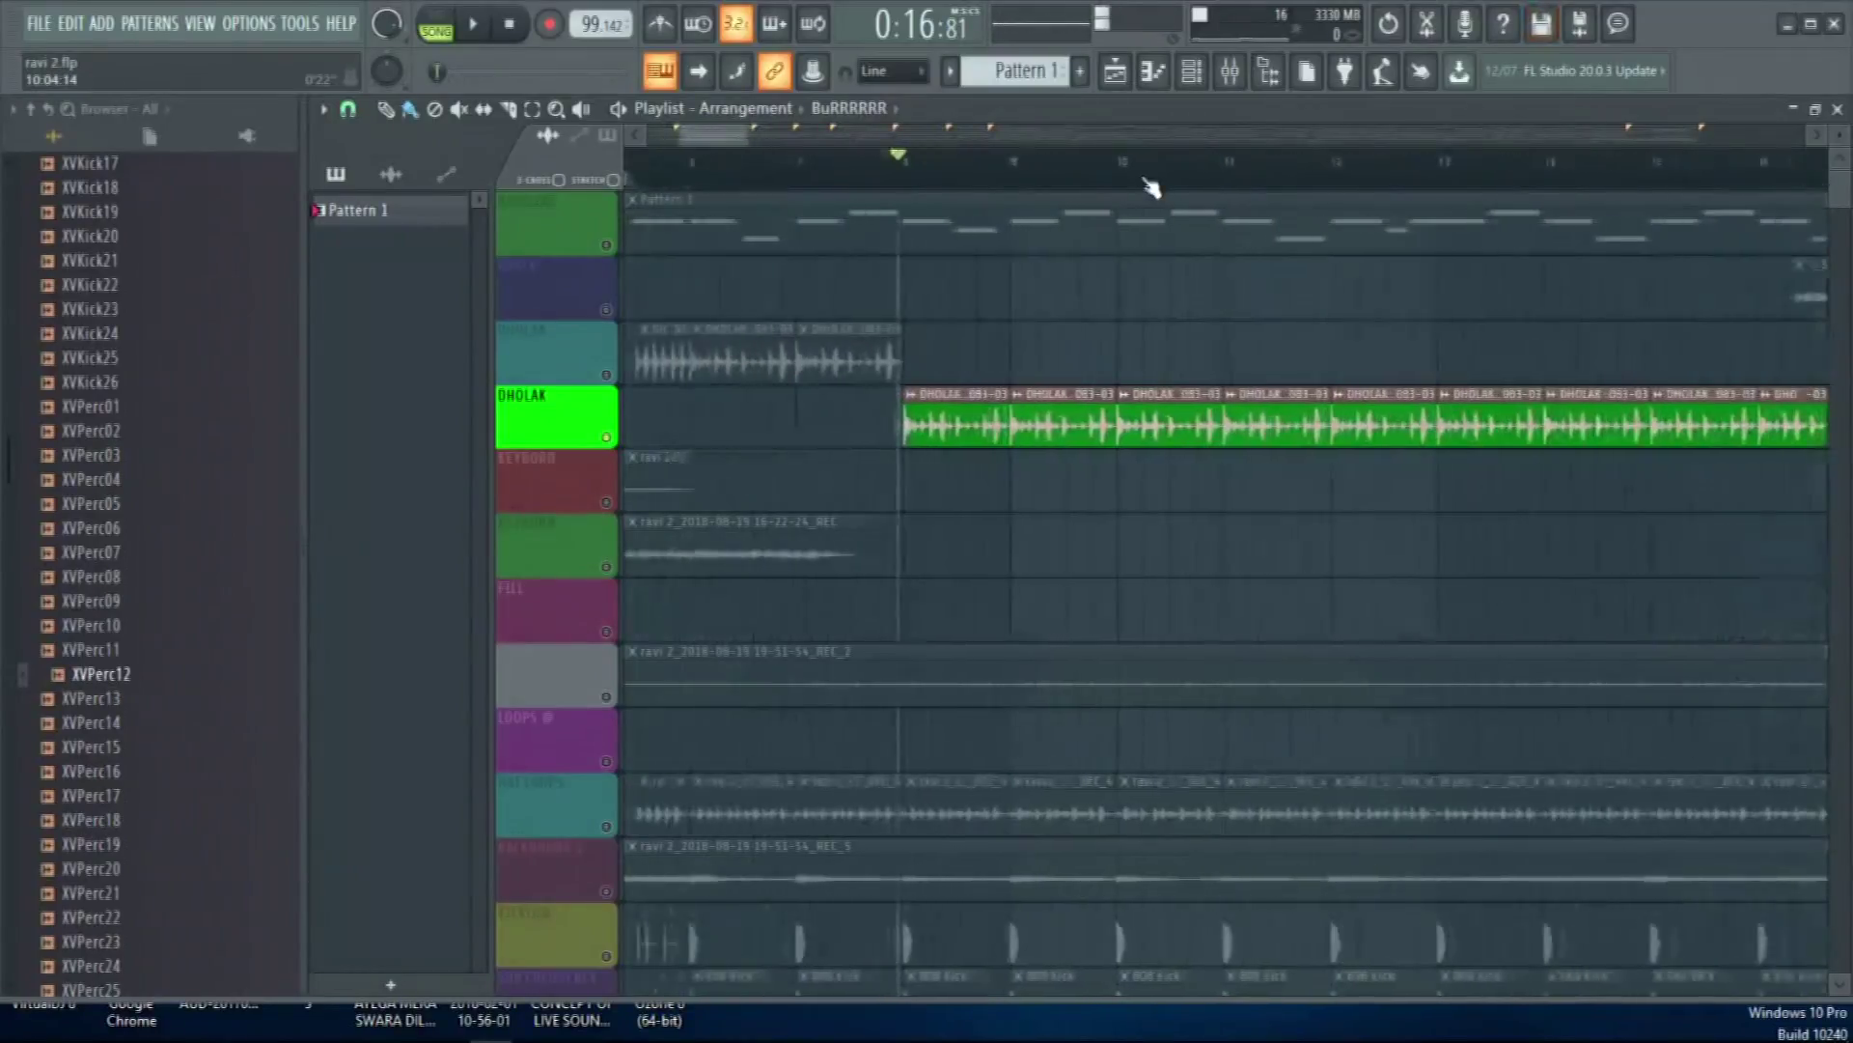
key("space")
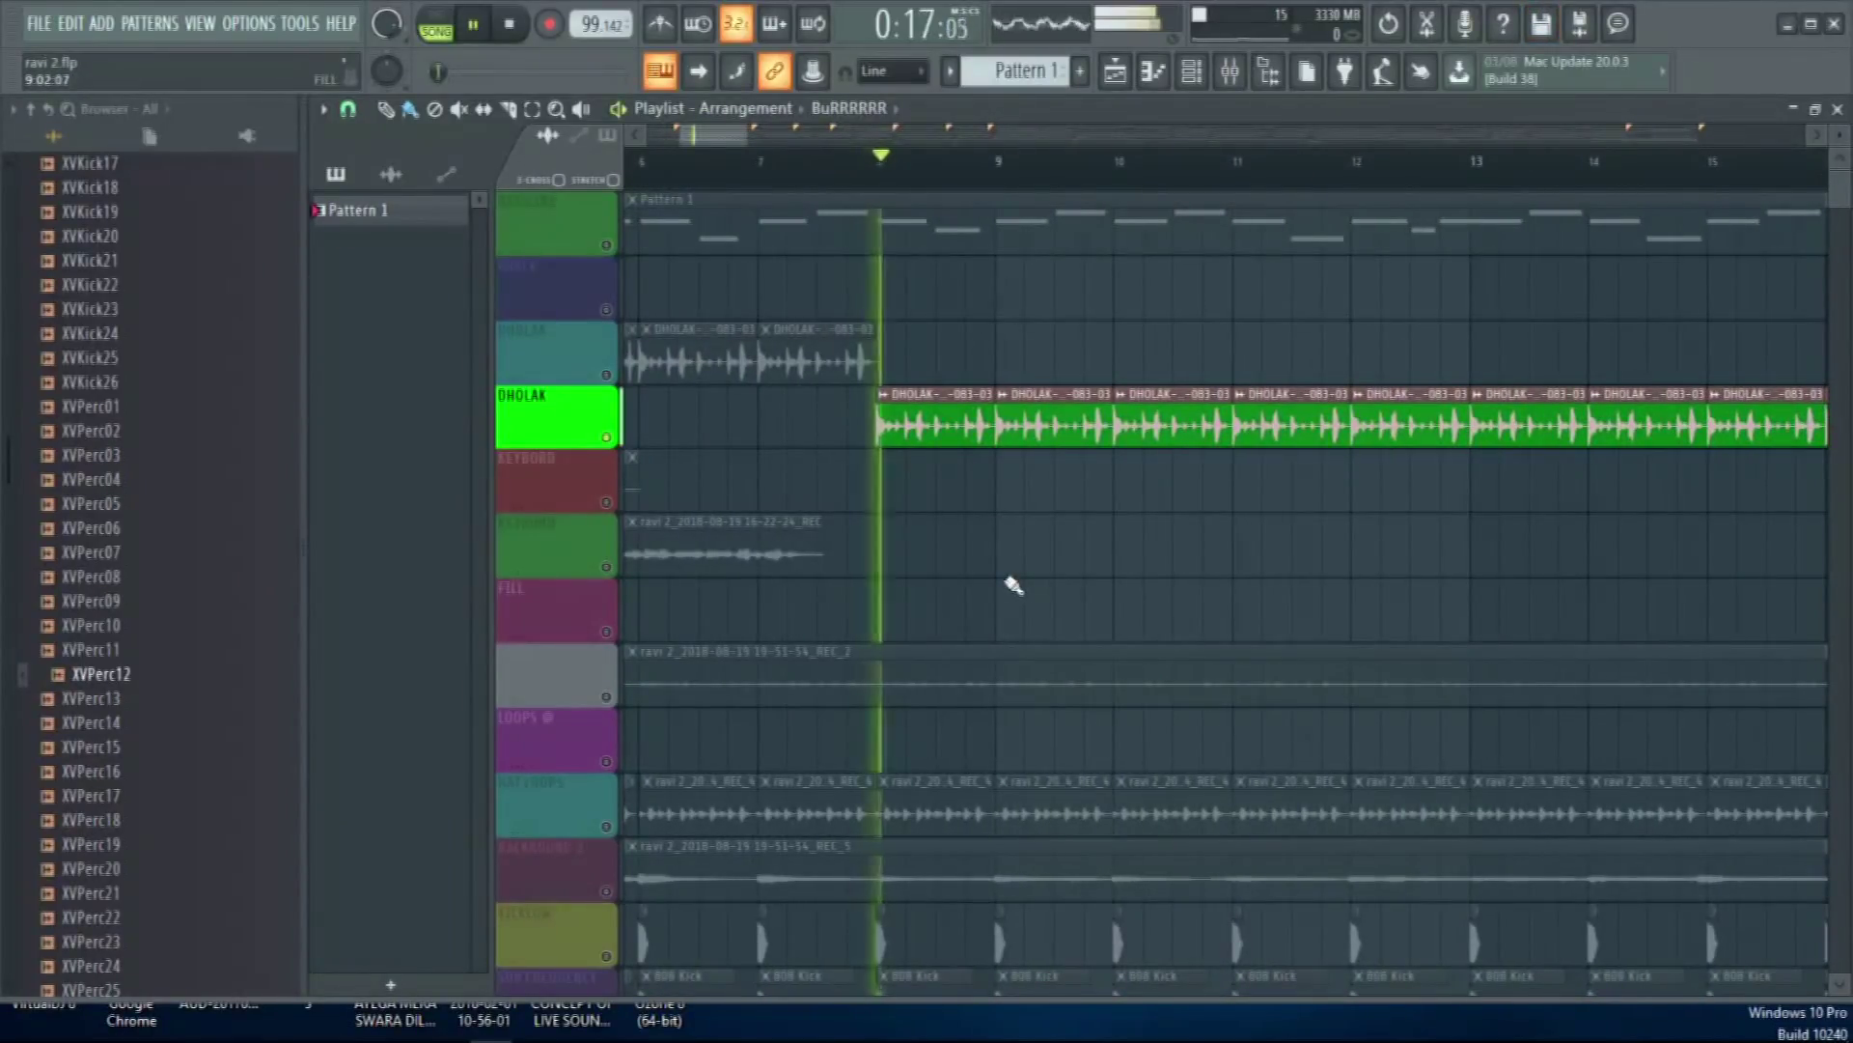
key("space")
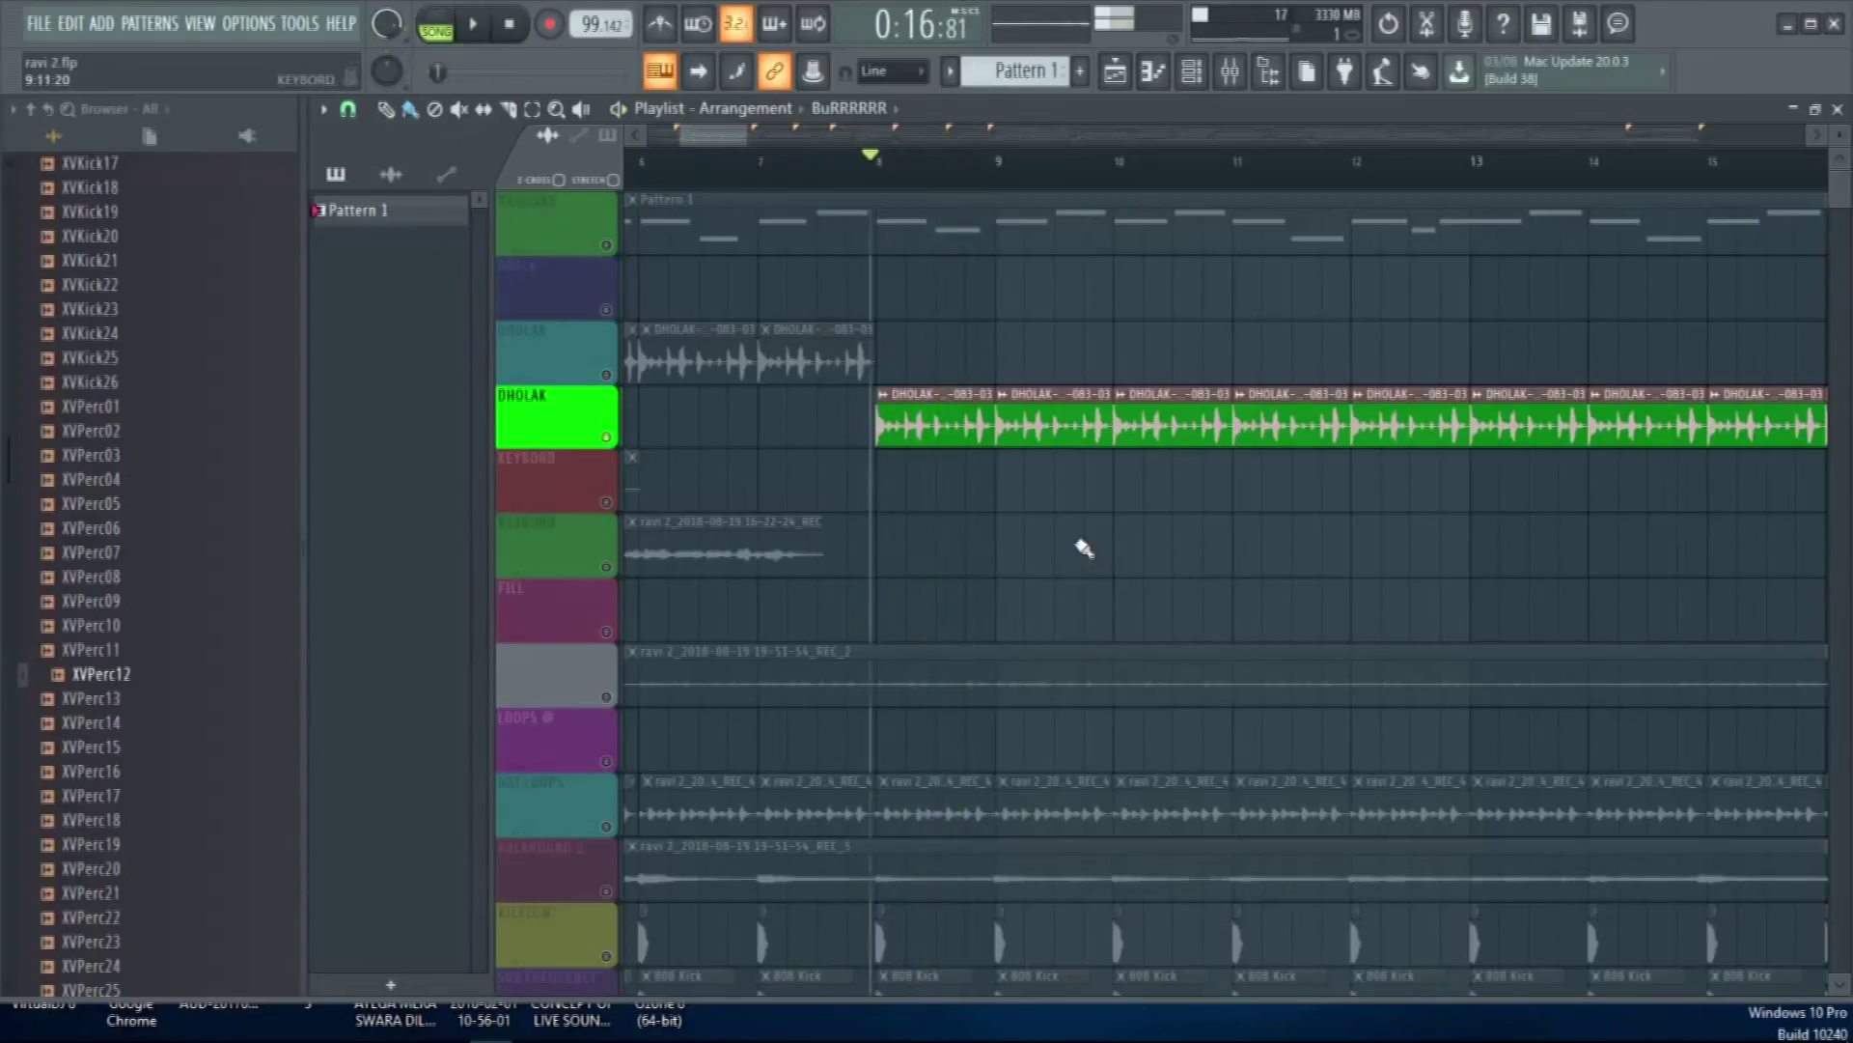
Find the vocal pack folder among the browser's samples and open its 2018 dholak subfolder
scroll(157, 522, "down", 15)
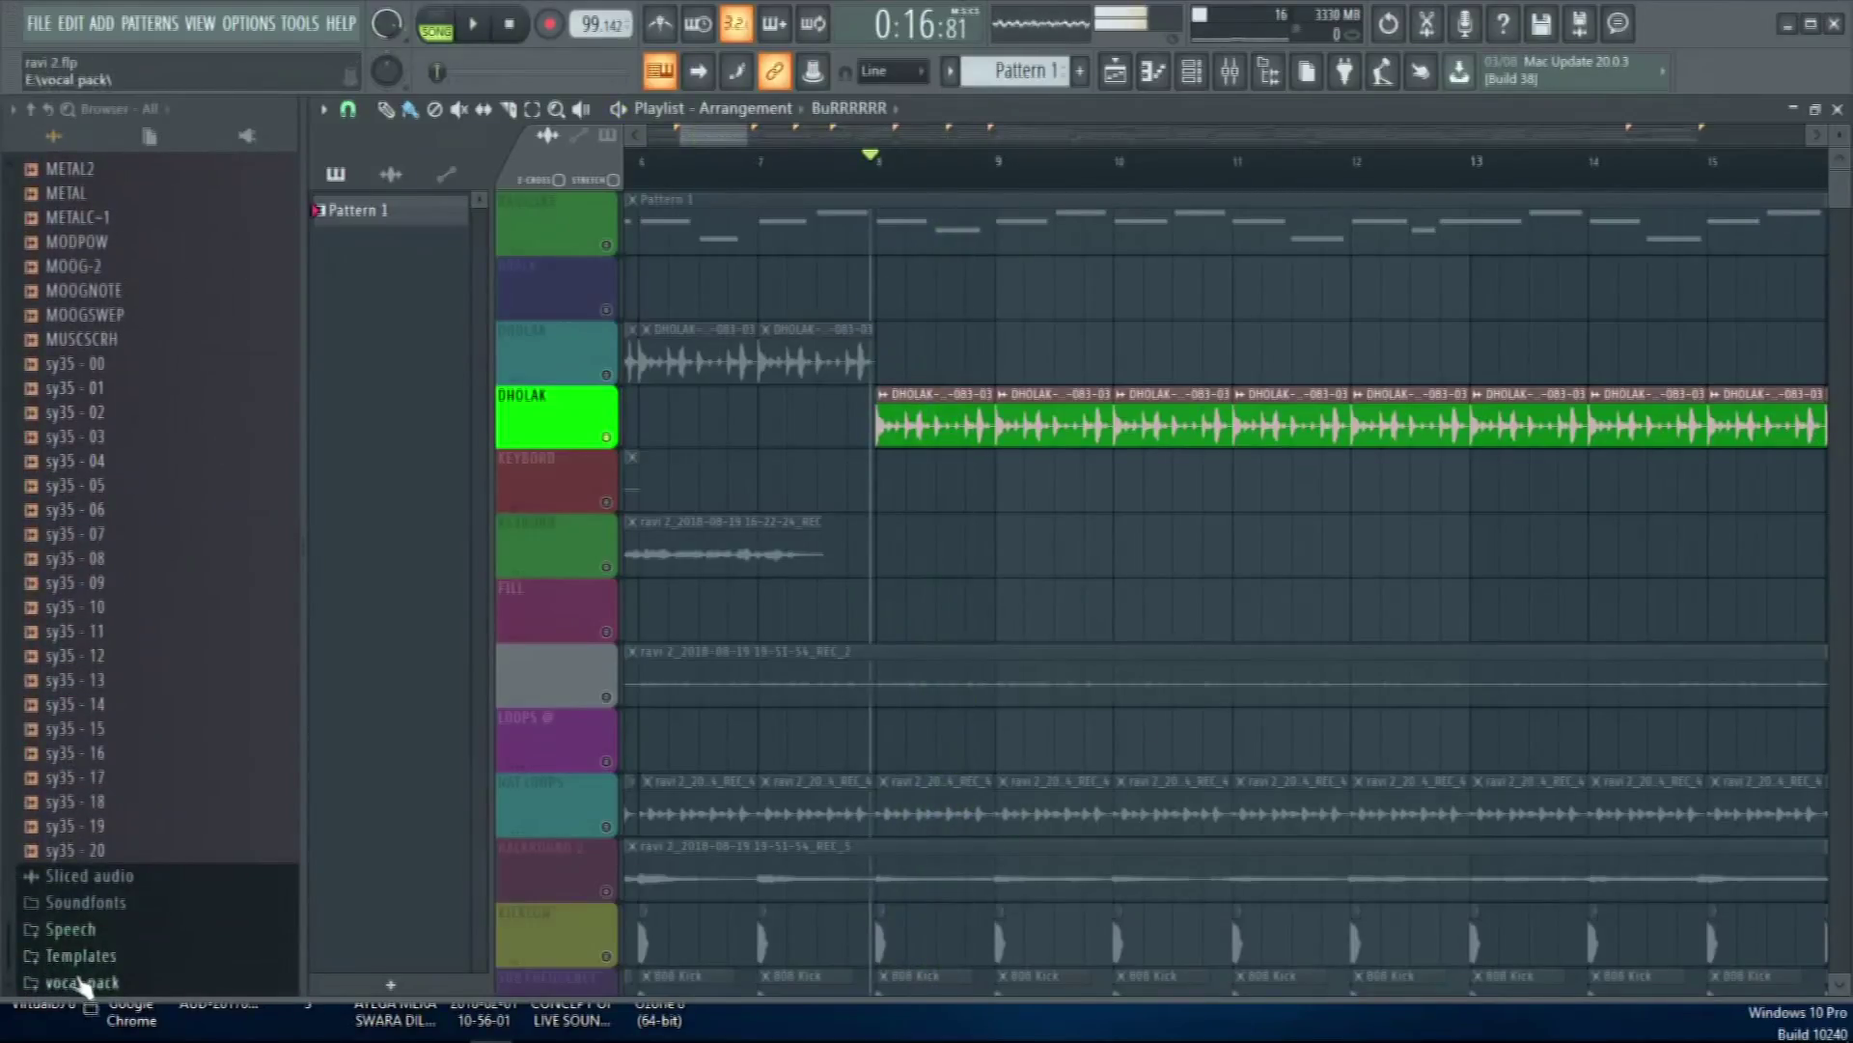
left_click(82, 983)
scroll(154, 758, "down", 8)
scroll(121, 405, "up", 2)
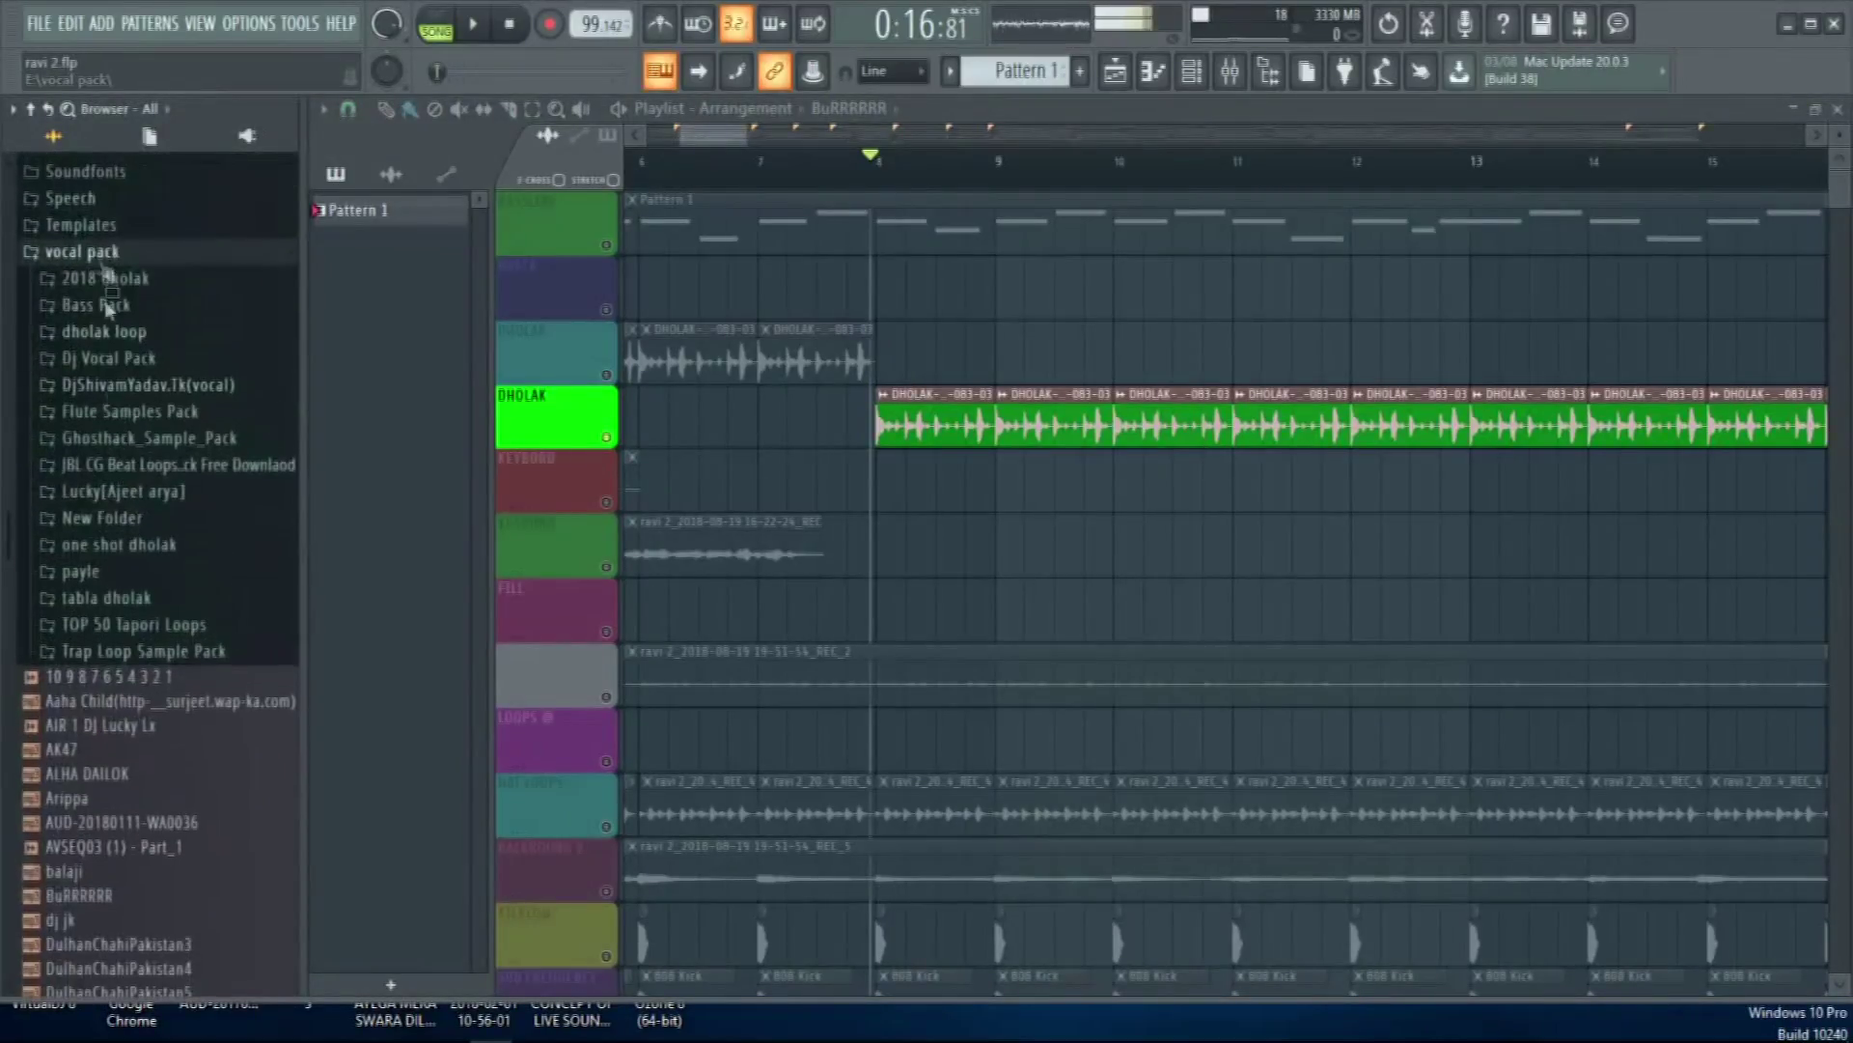
left_click(111, 280)
Look through the Dhol Tabla & Dholki Loop samples down to the loose files of the vocal pack folder
scroll(165, 592, "down", 20)
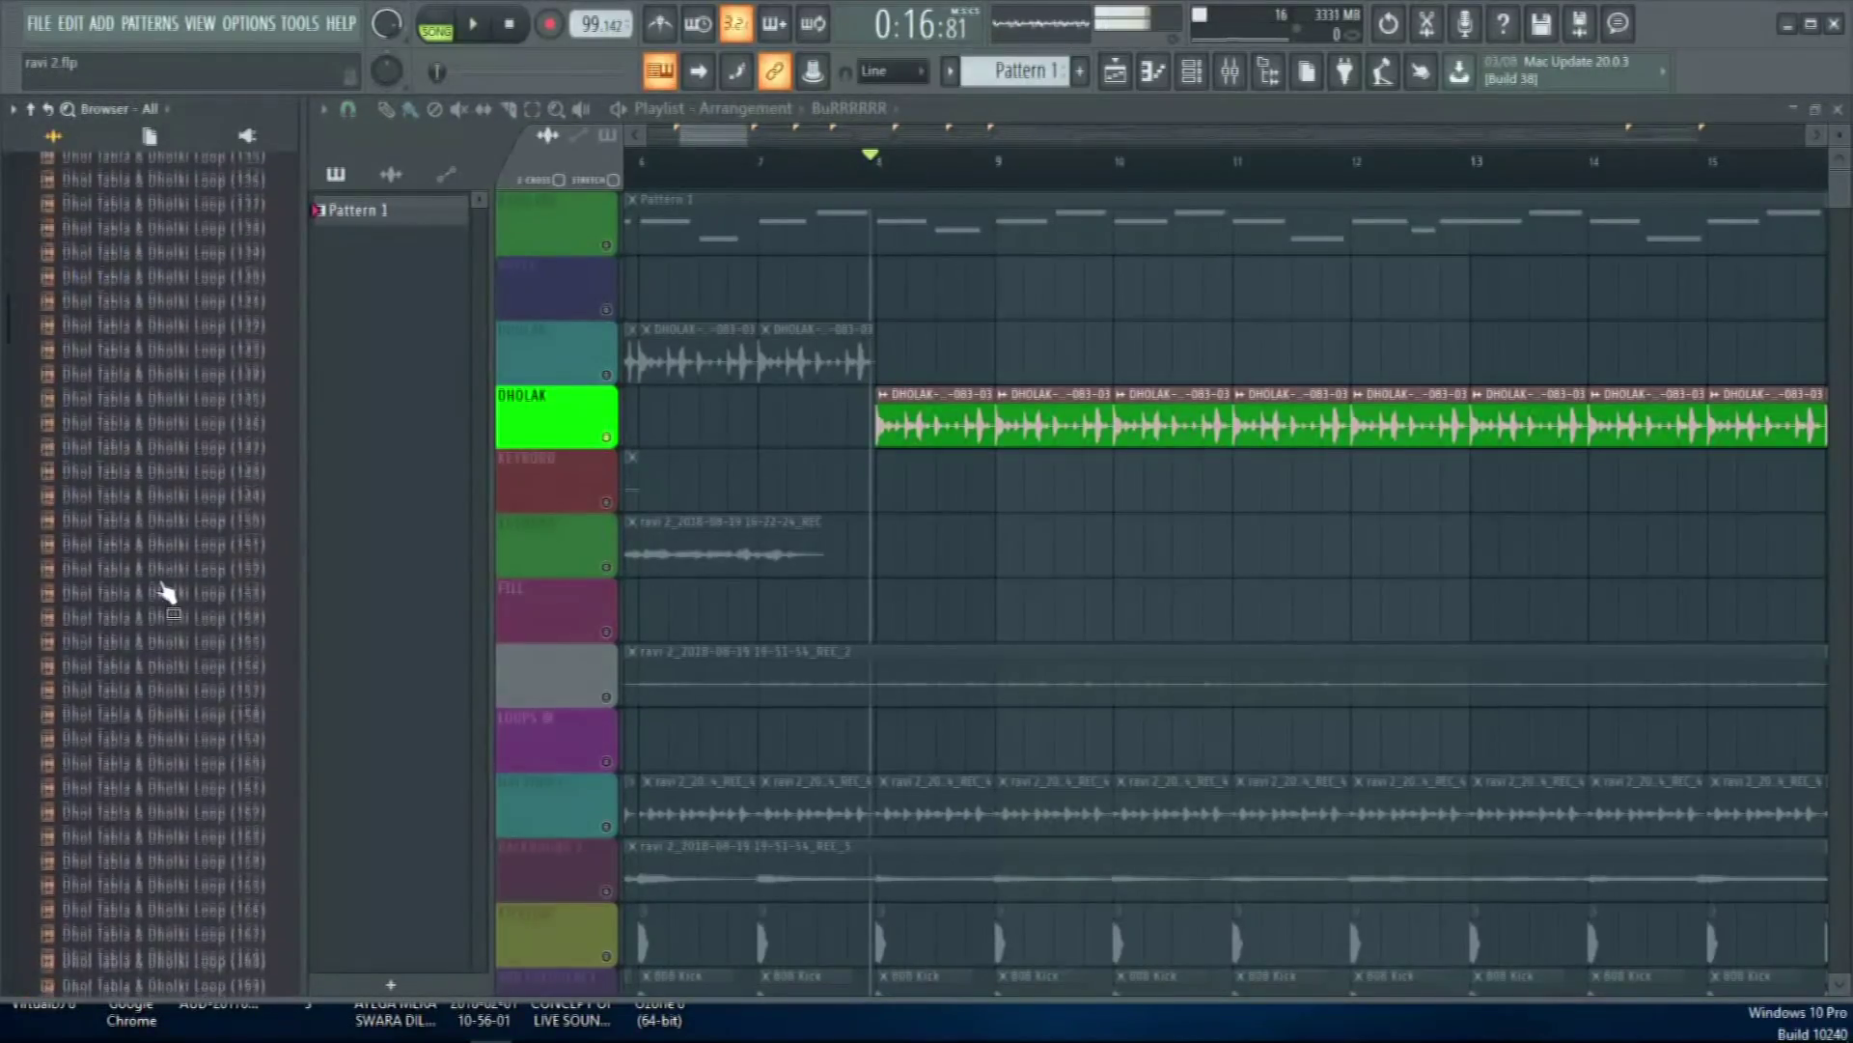
scroll(160, 581, "down", 20)
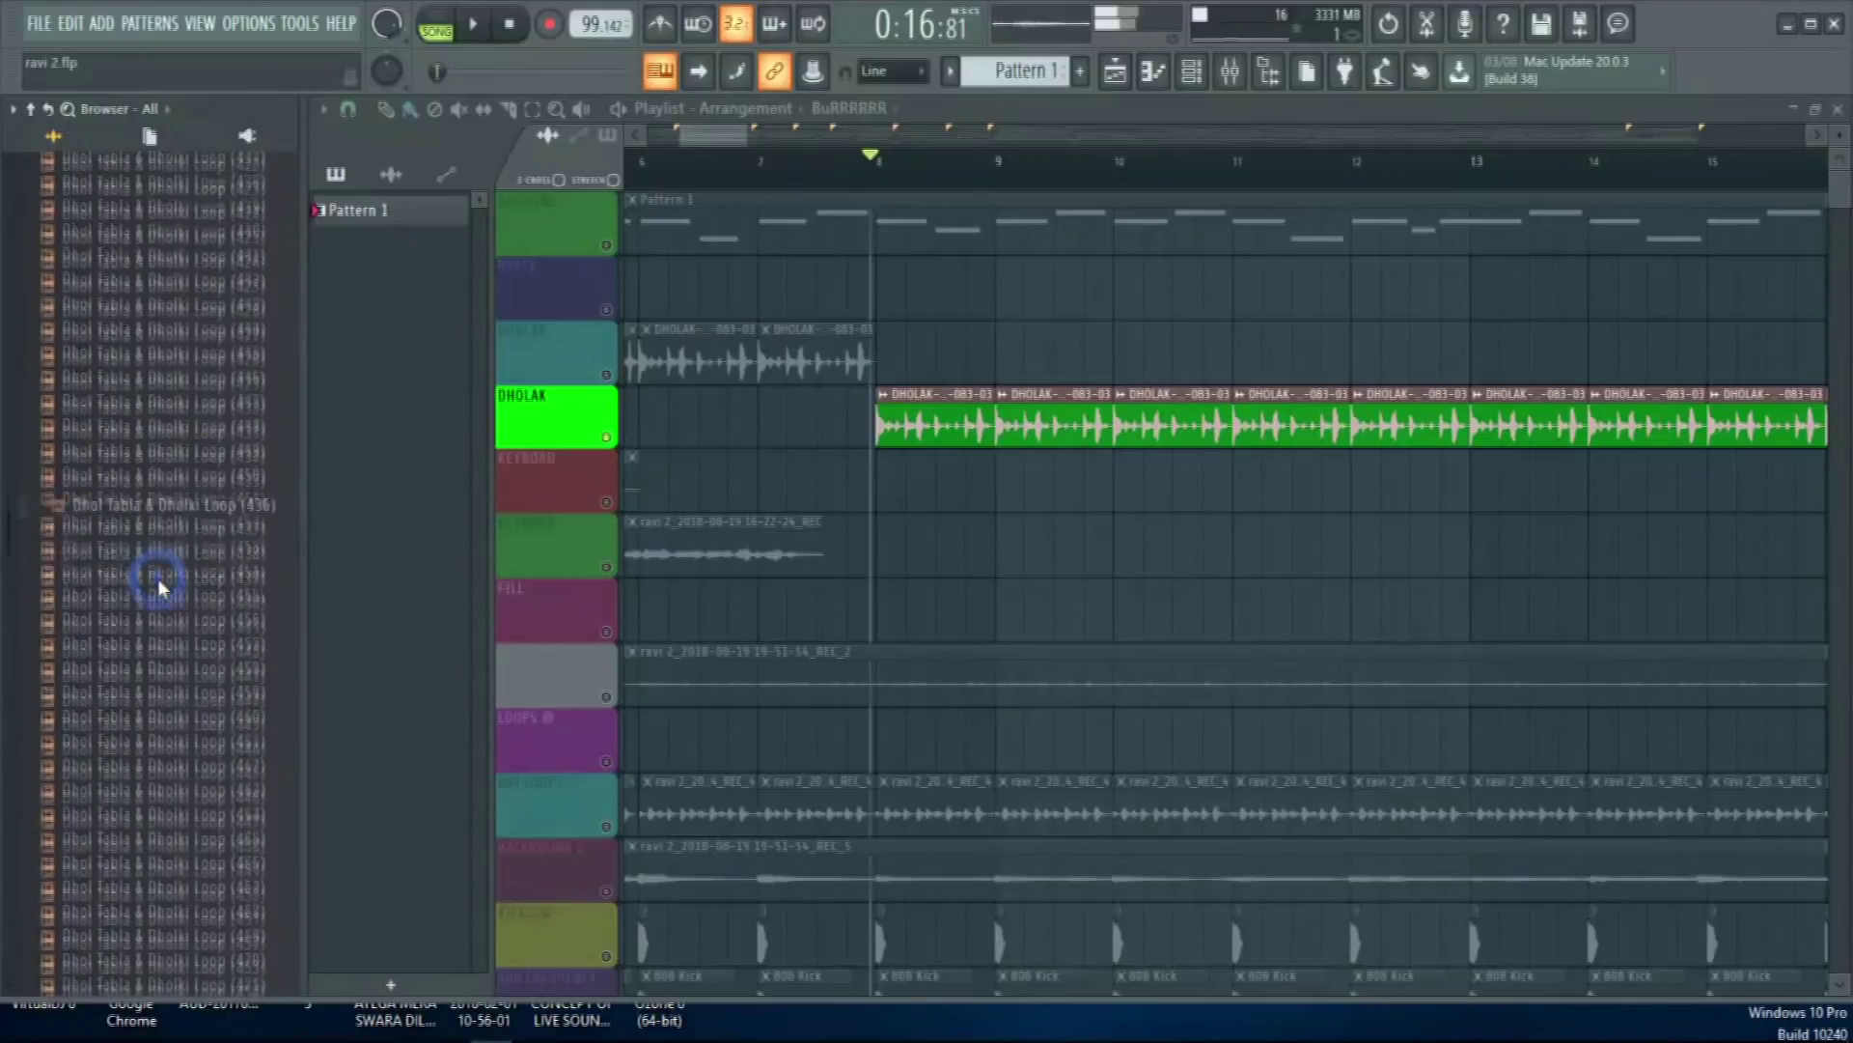
scroll(158, 577, "down", 20)
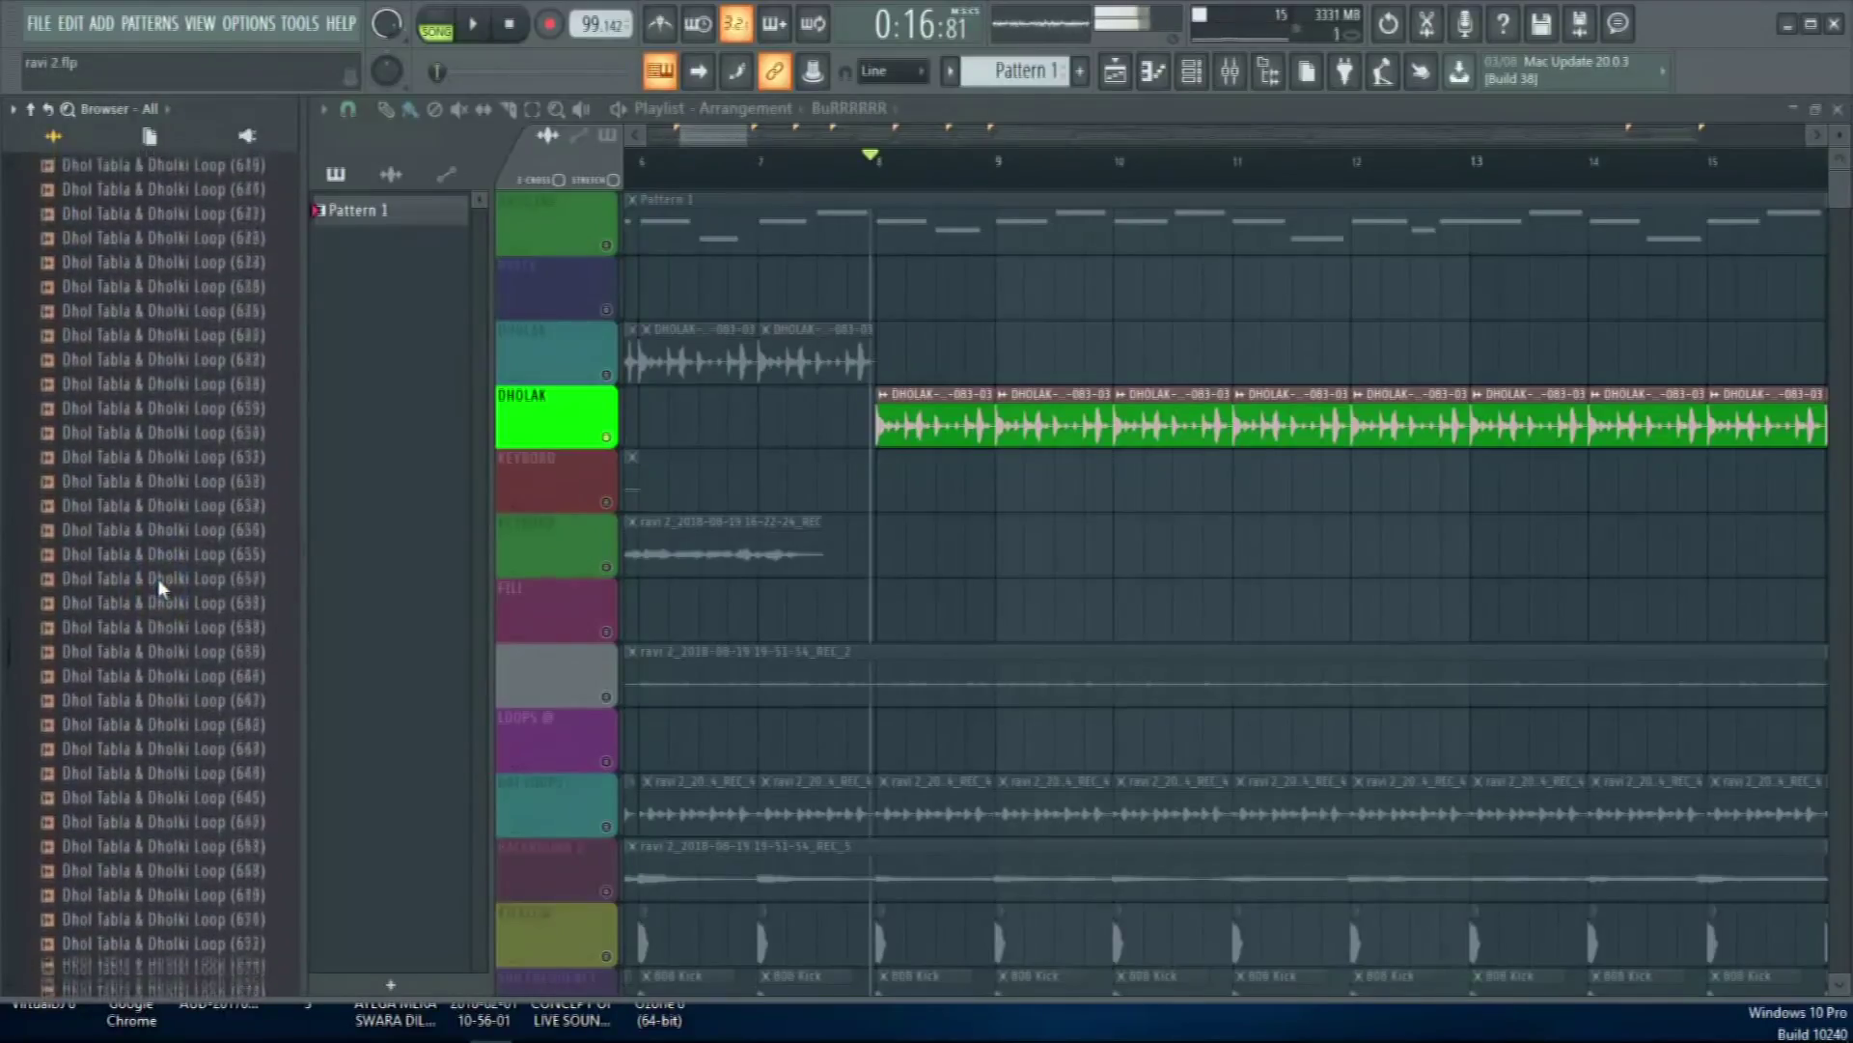
scroll(158, 577, "down", 20)
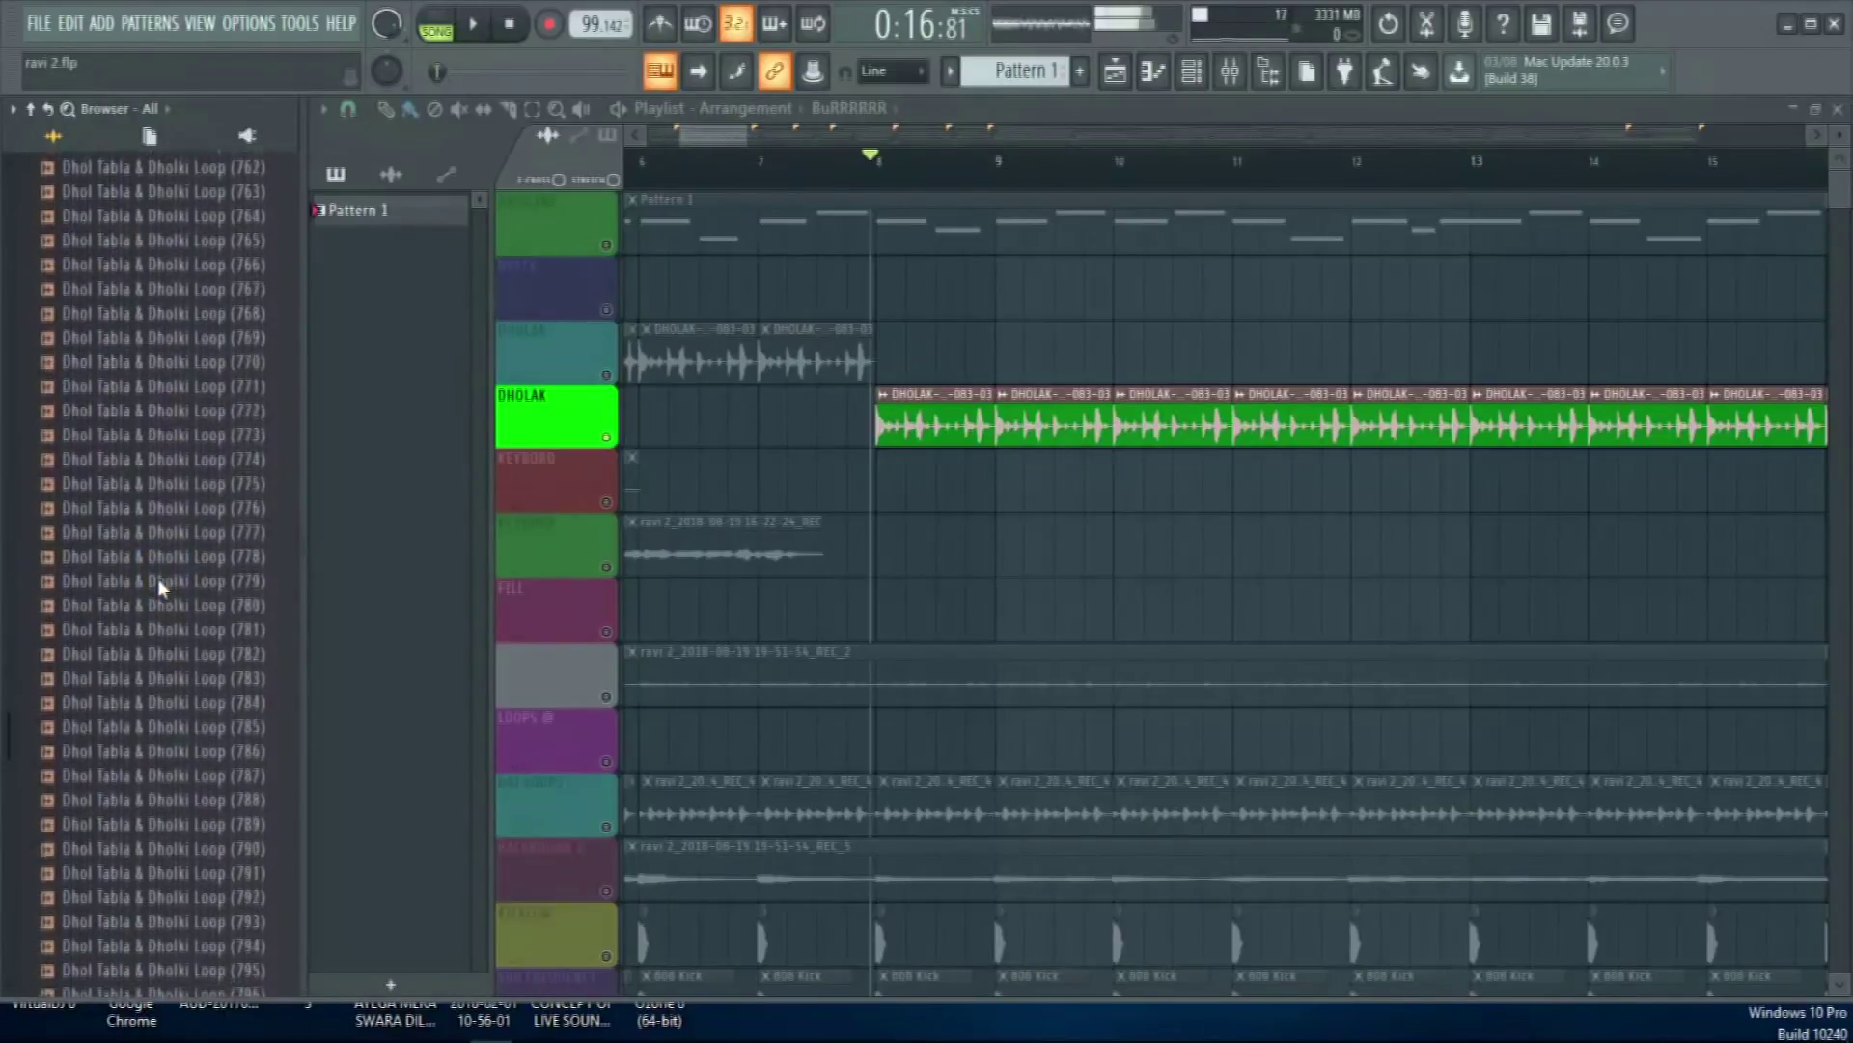
scroll(158, 577, "down", 20)
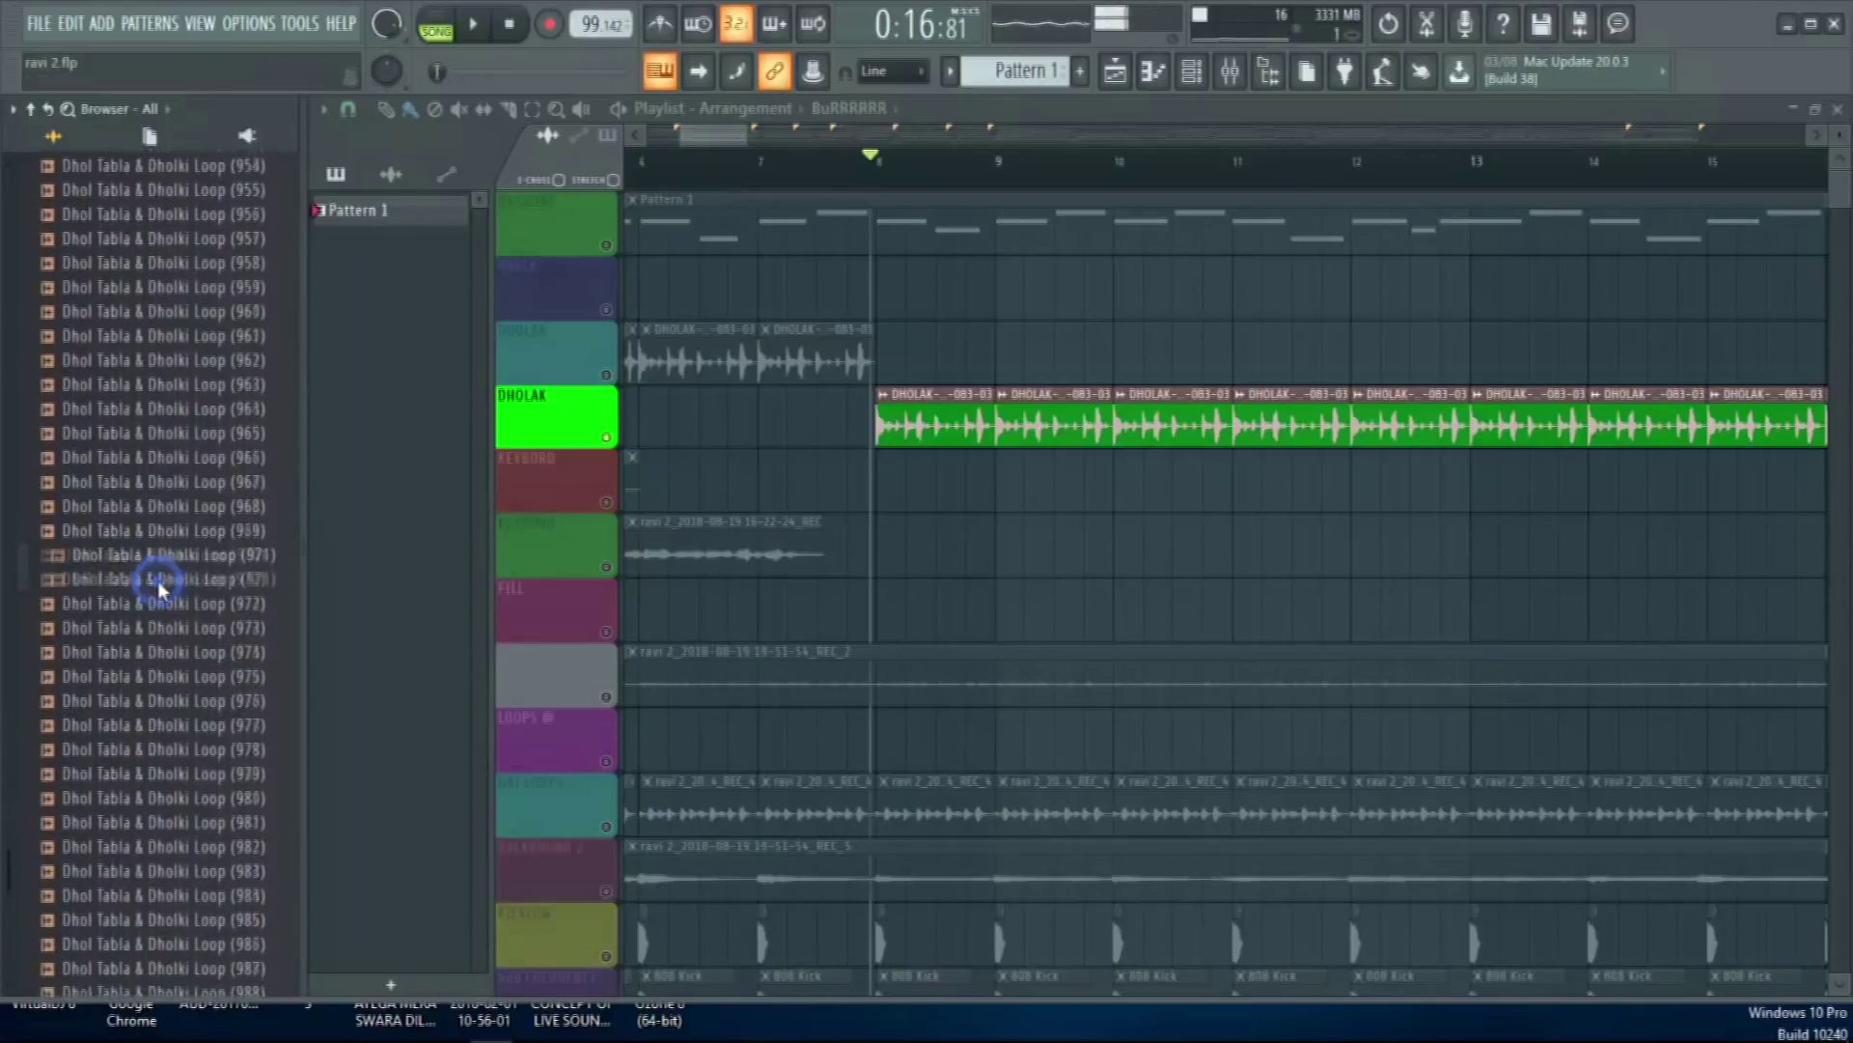
scroll(159, 581, "down", 15)
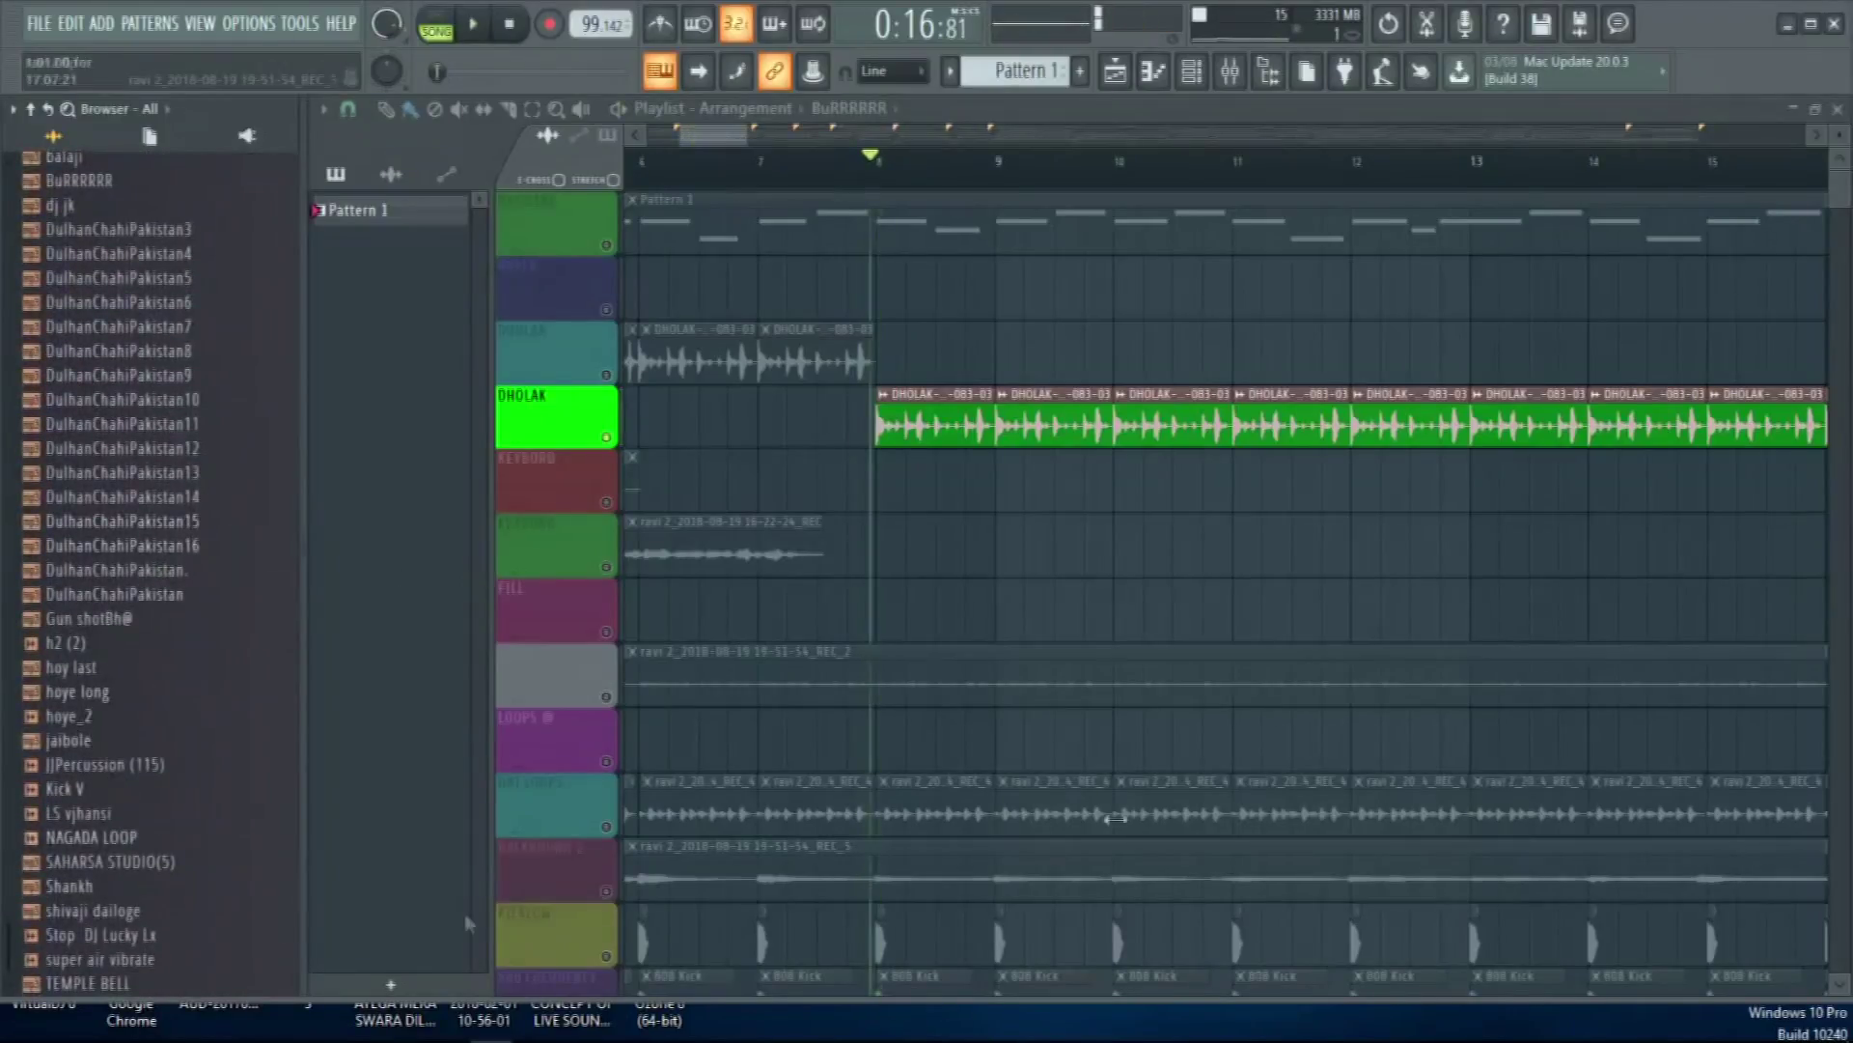
Play only the green KEYBORD track from the keybord marker, with the green DHOLAK track muted, and mute it again
left_click(631, 469)
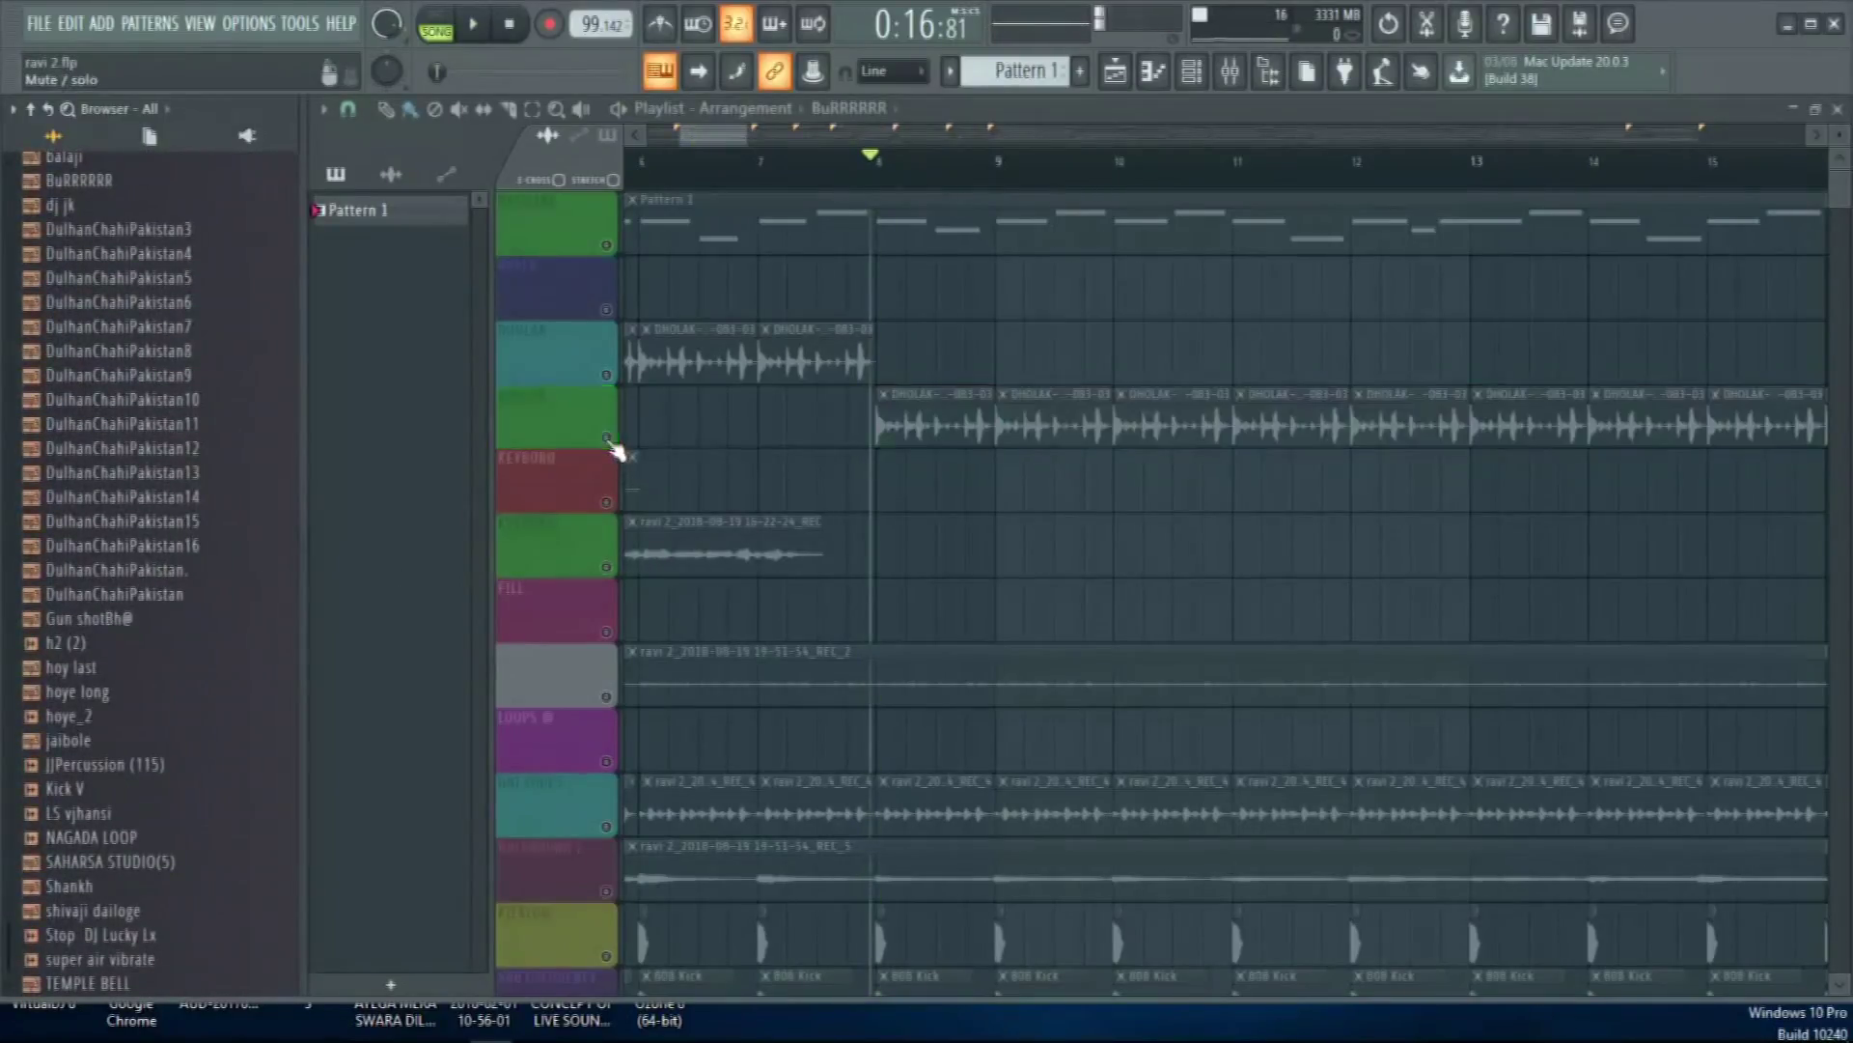
left_click(604, 570)
left_click_drag(672, 183, 640, 136)
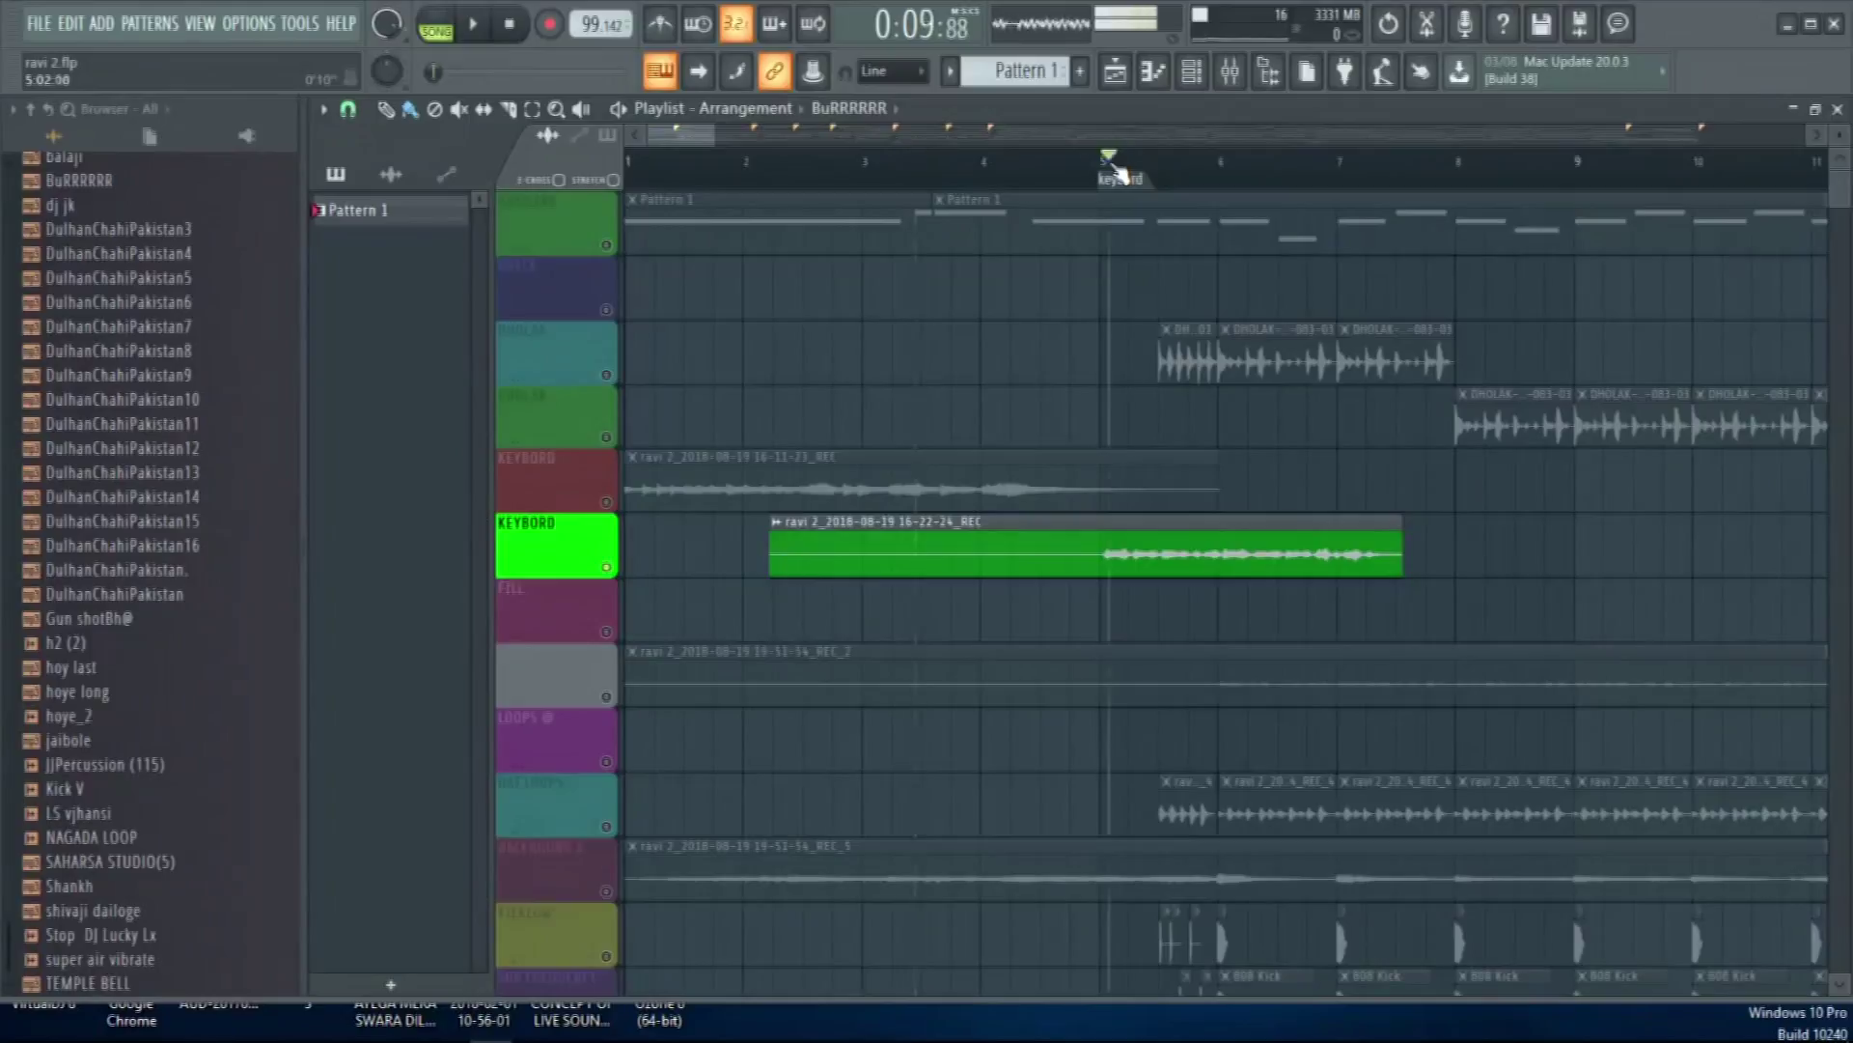
key("space")
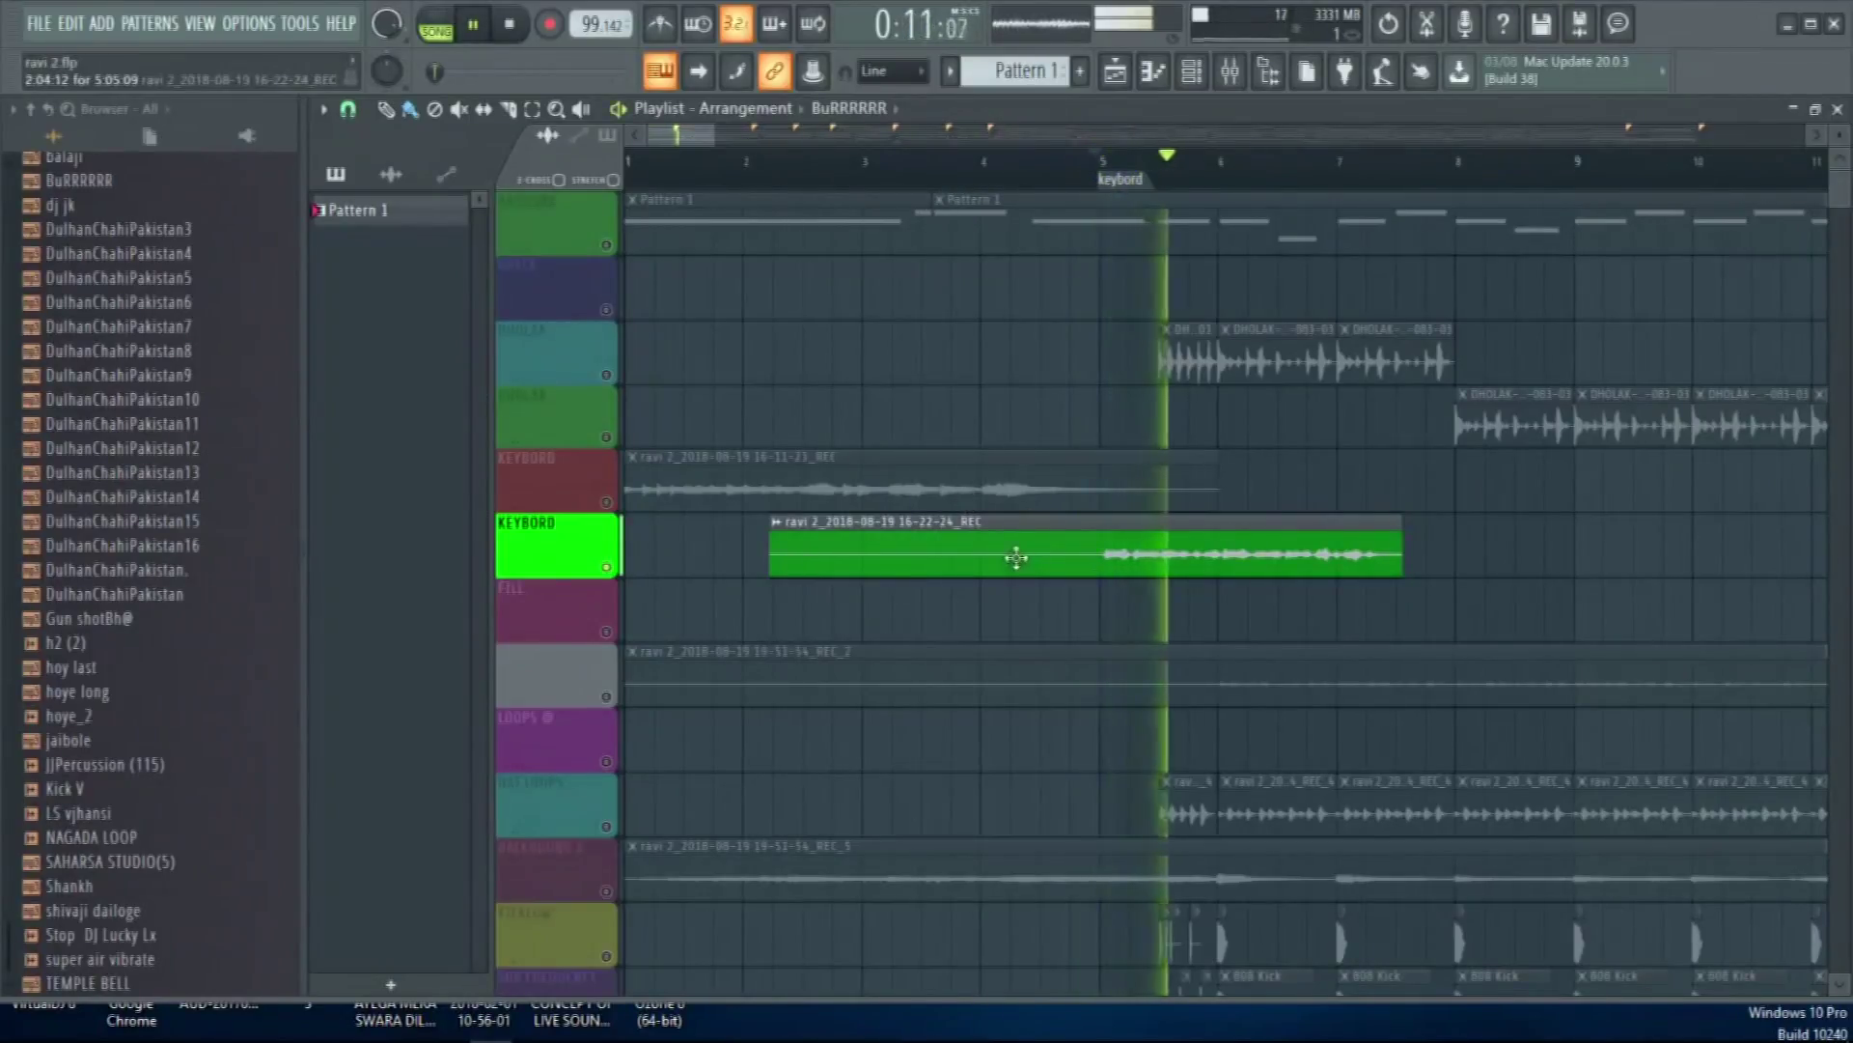
left_click(606, 567)
key("space")
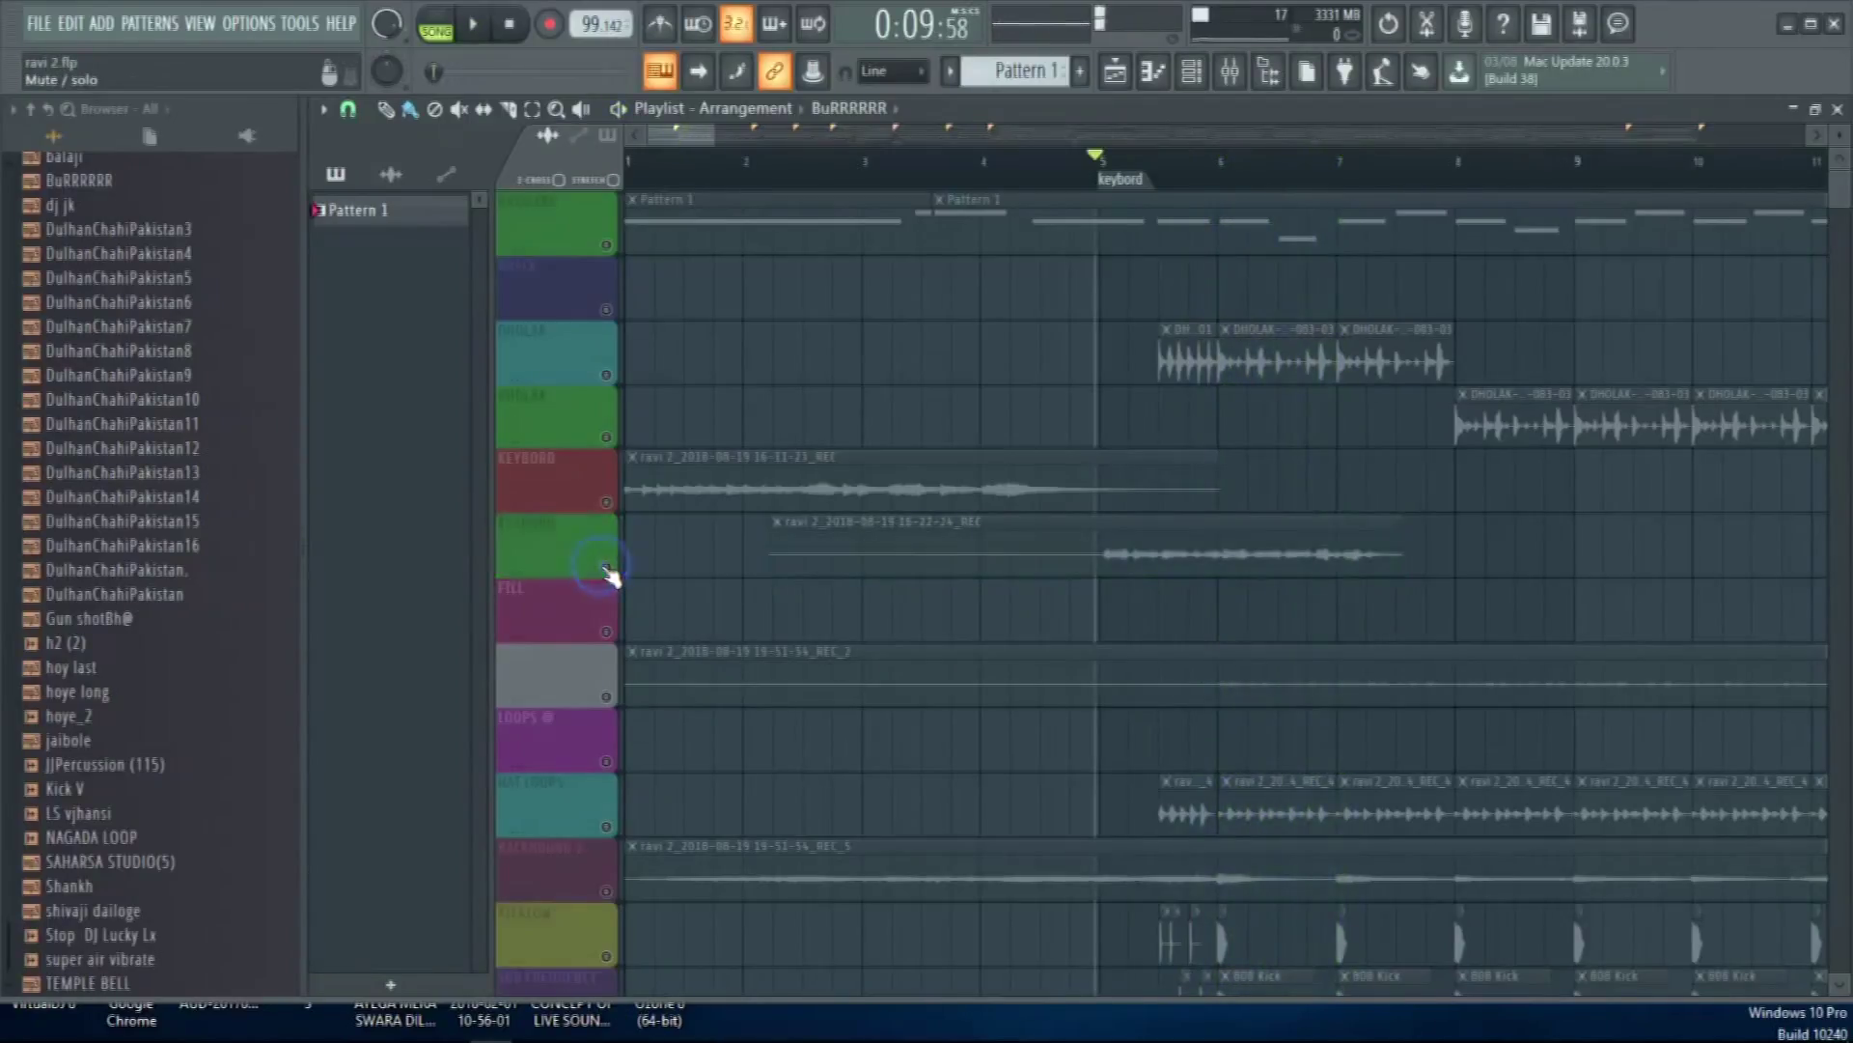
Unmute the HAT LOOPS track, keep LOOPS @ muted, and audition the hat loops from bar 6
scroll(628, 766, "down", 3)
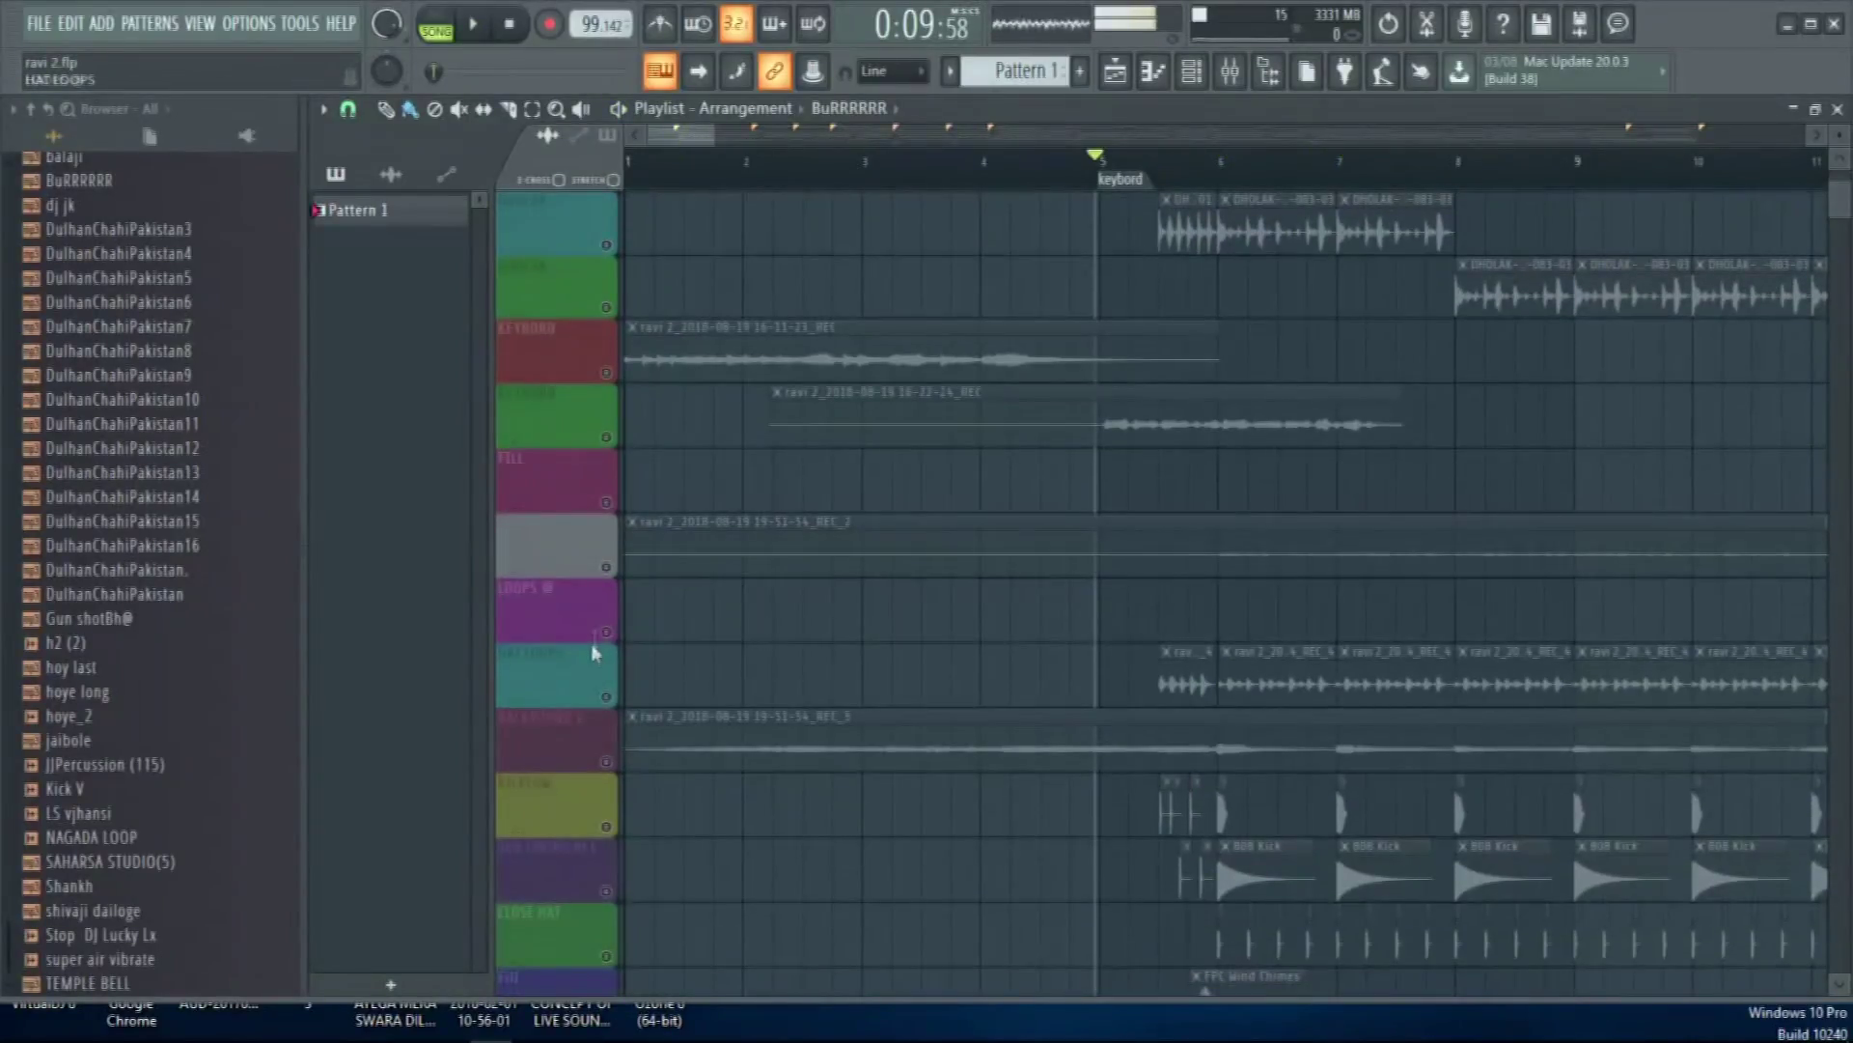
left_click(606, 632)
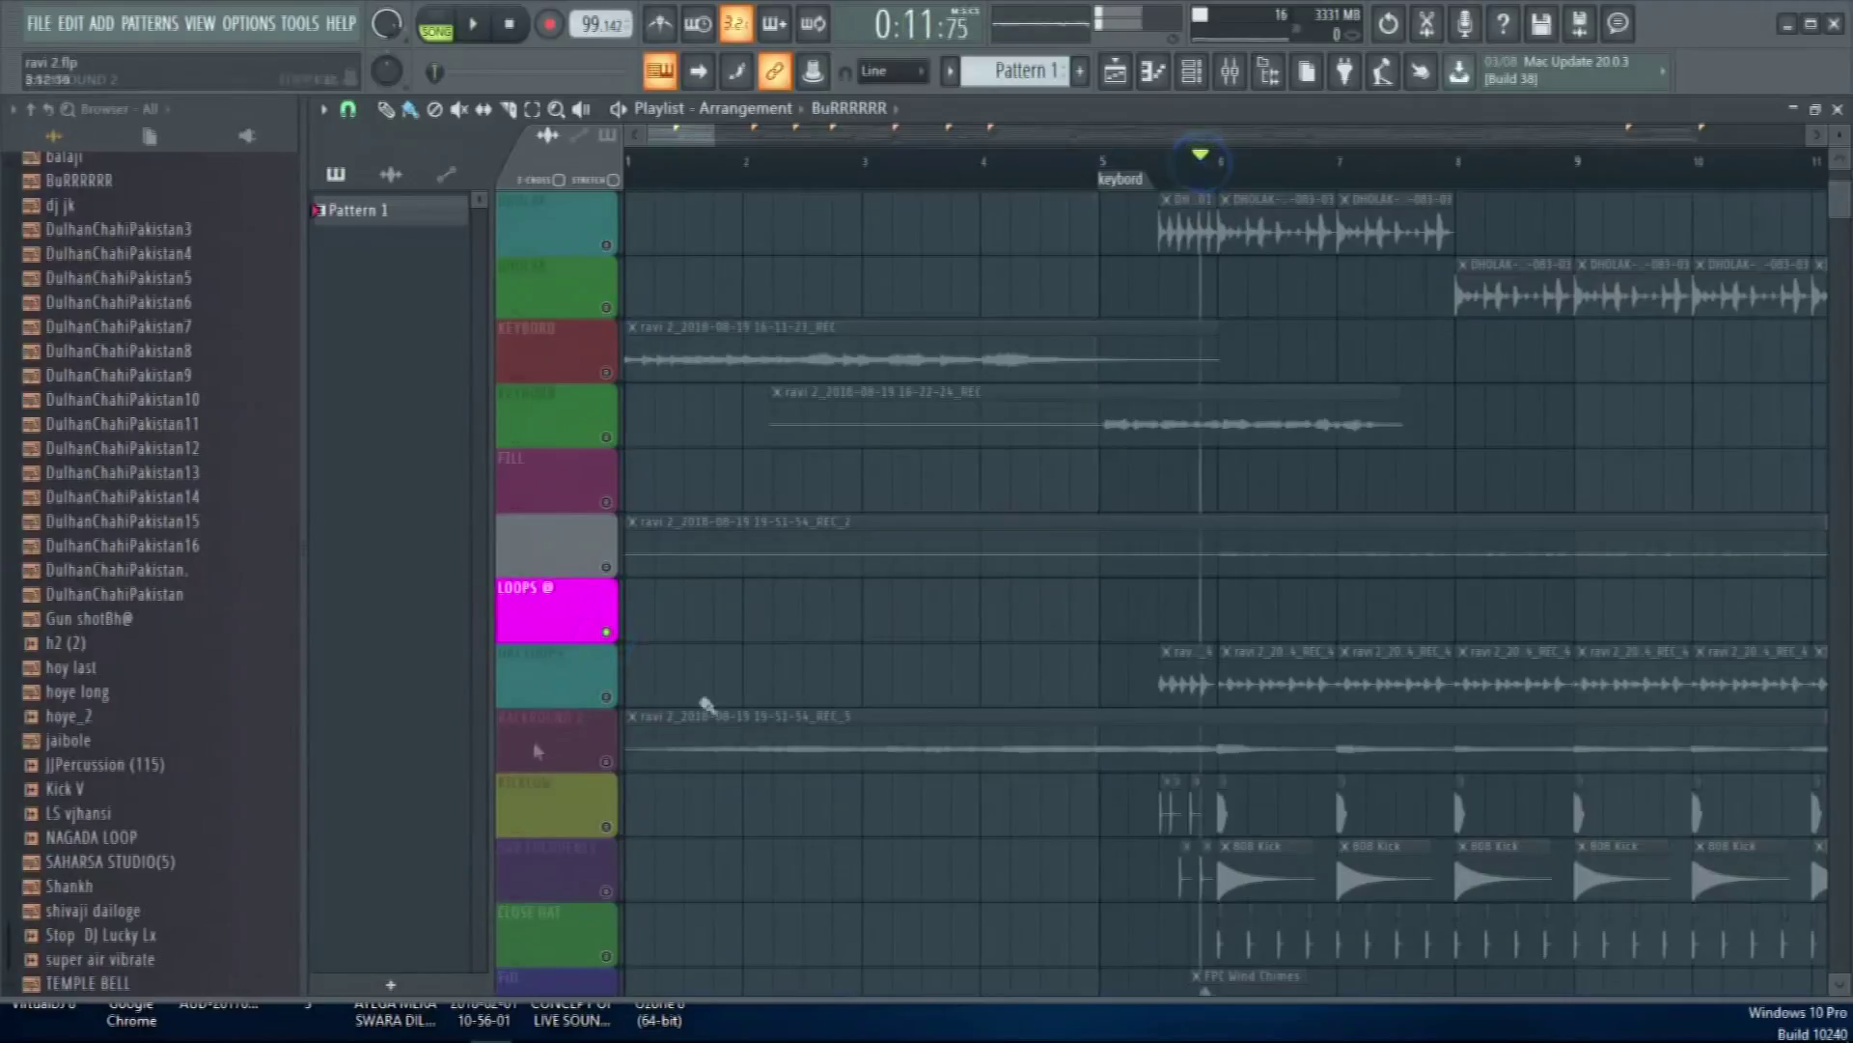
left_click(608, 697)
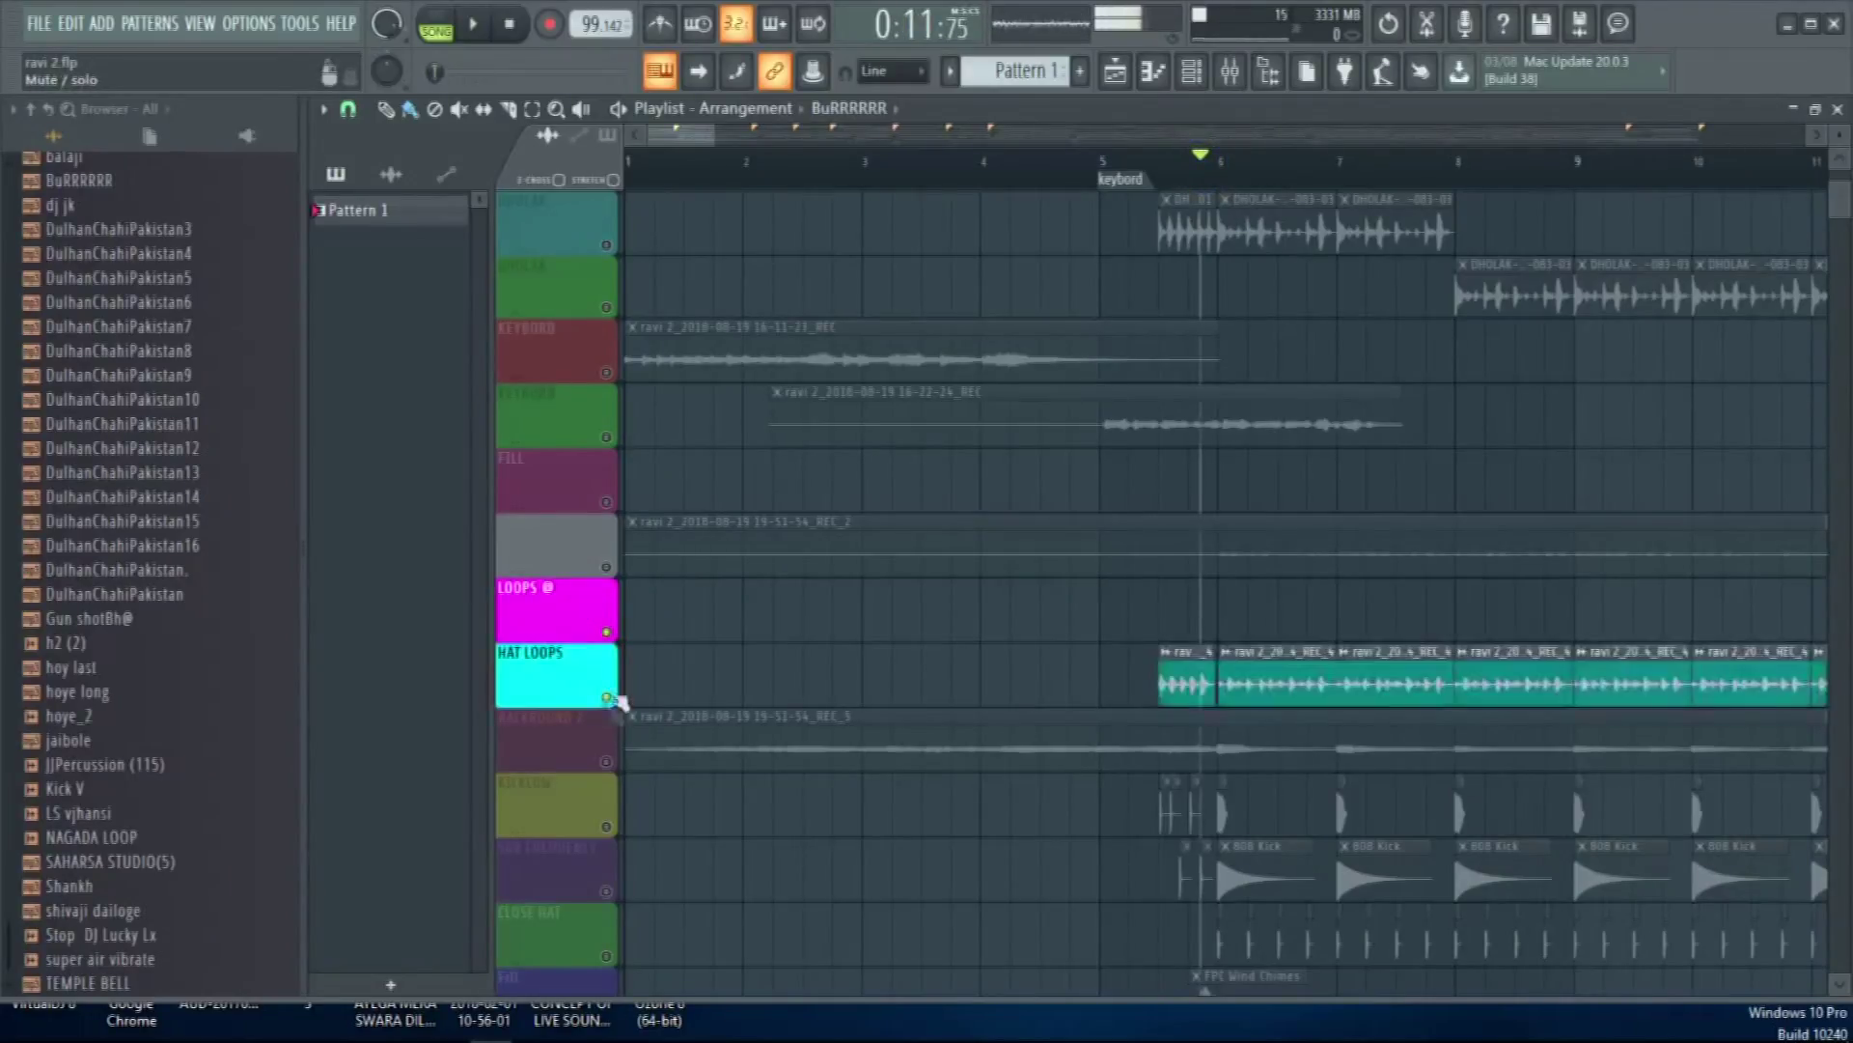
left_click(607, 632)
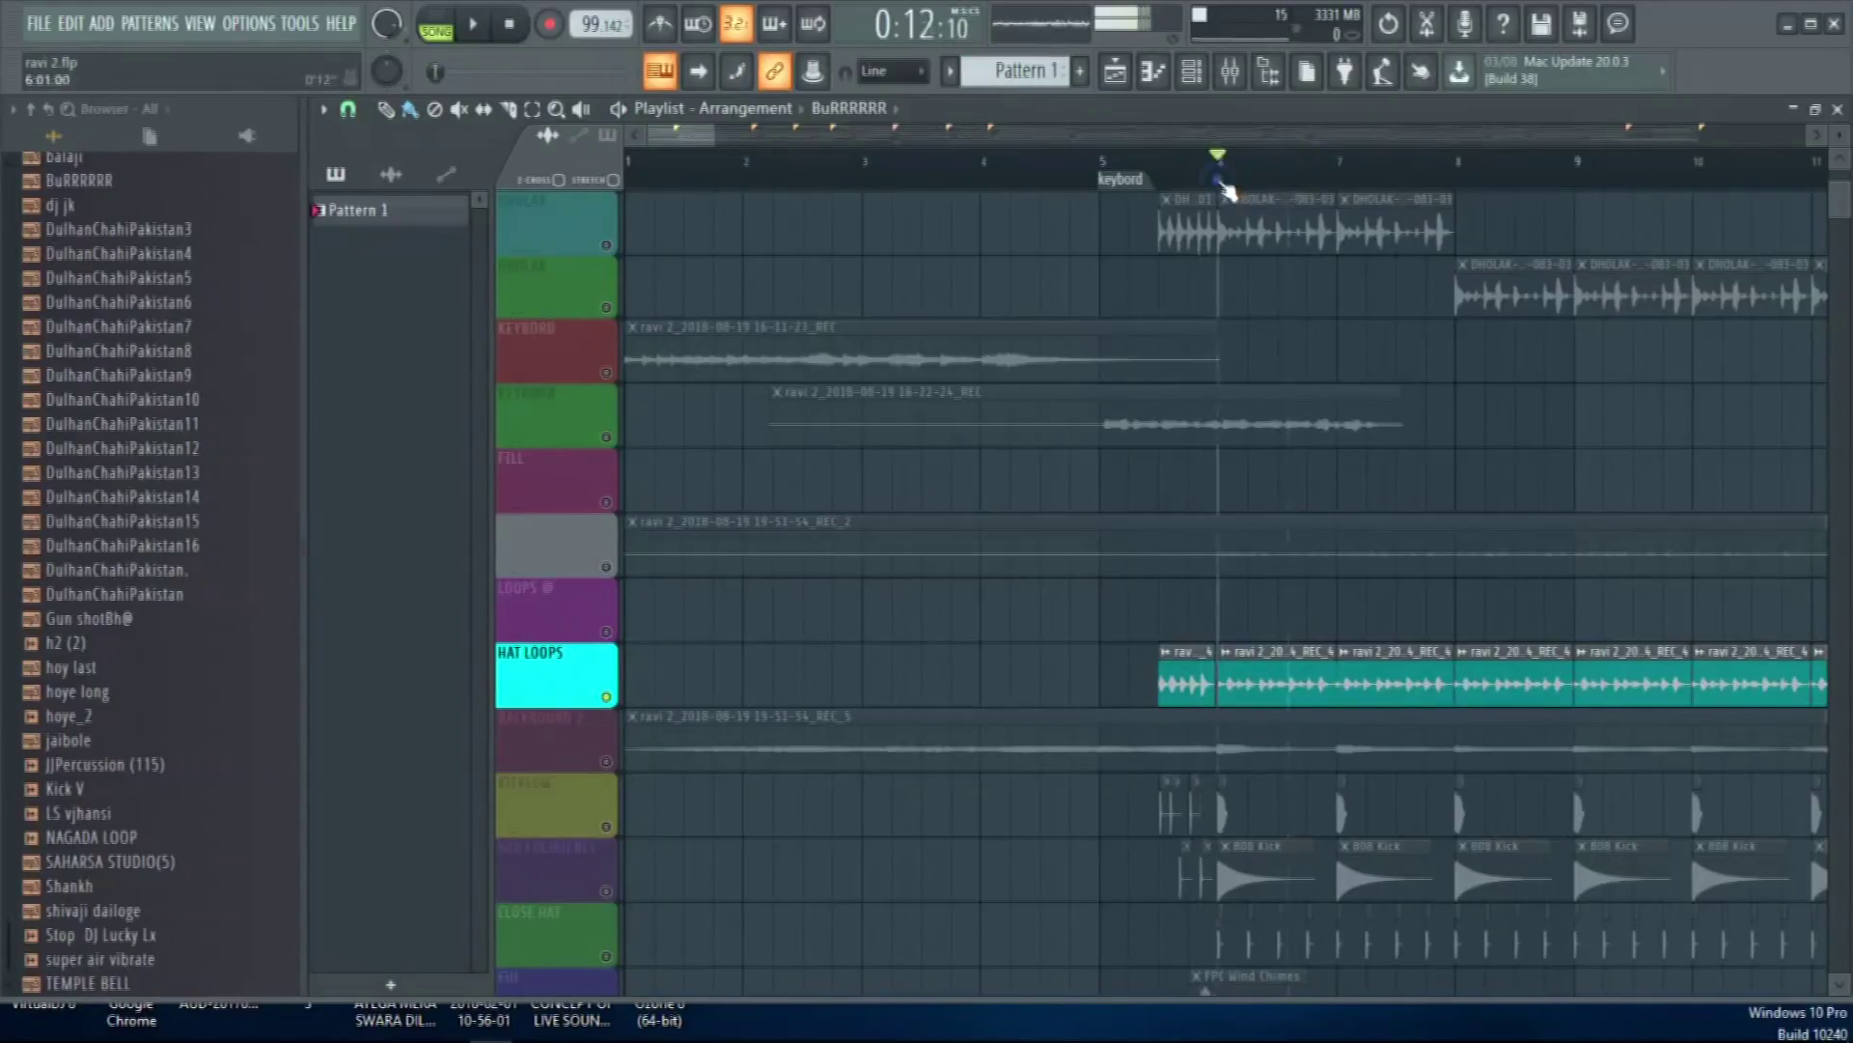
key("space")
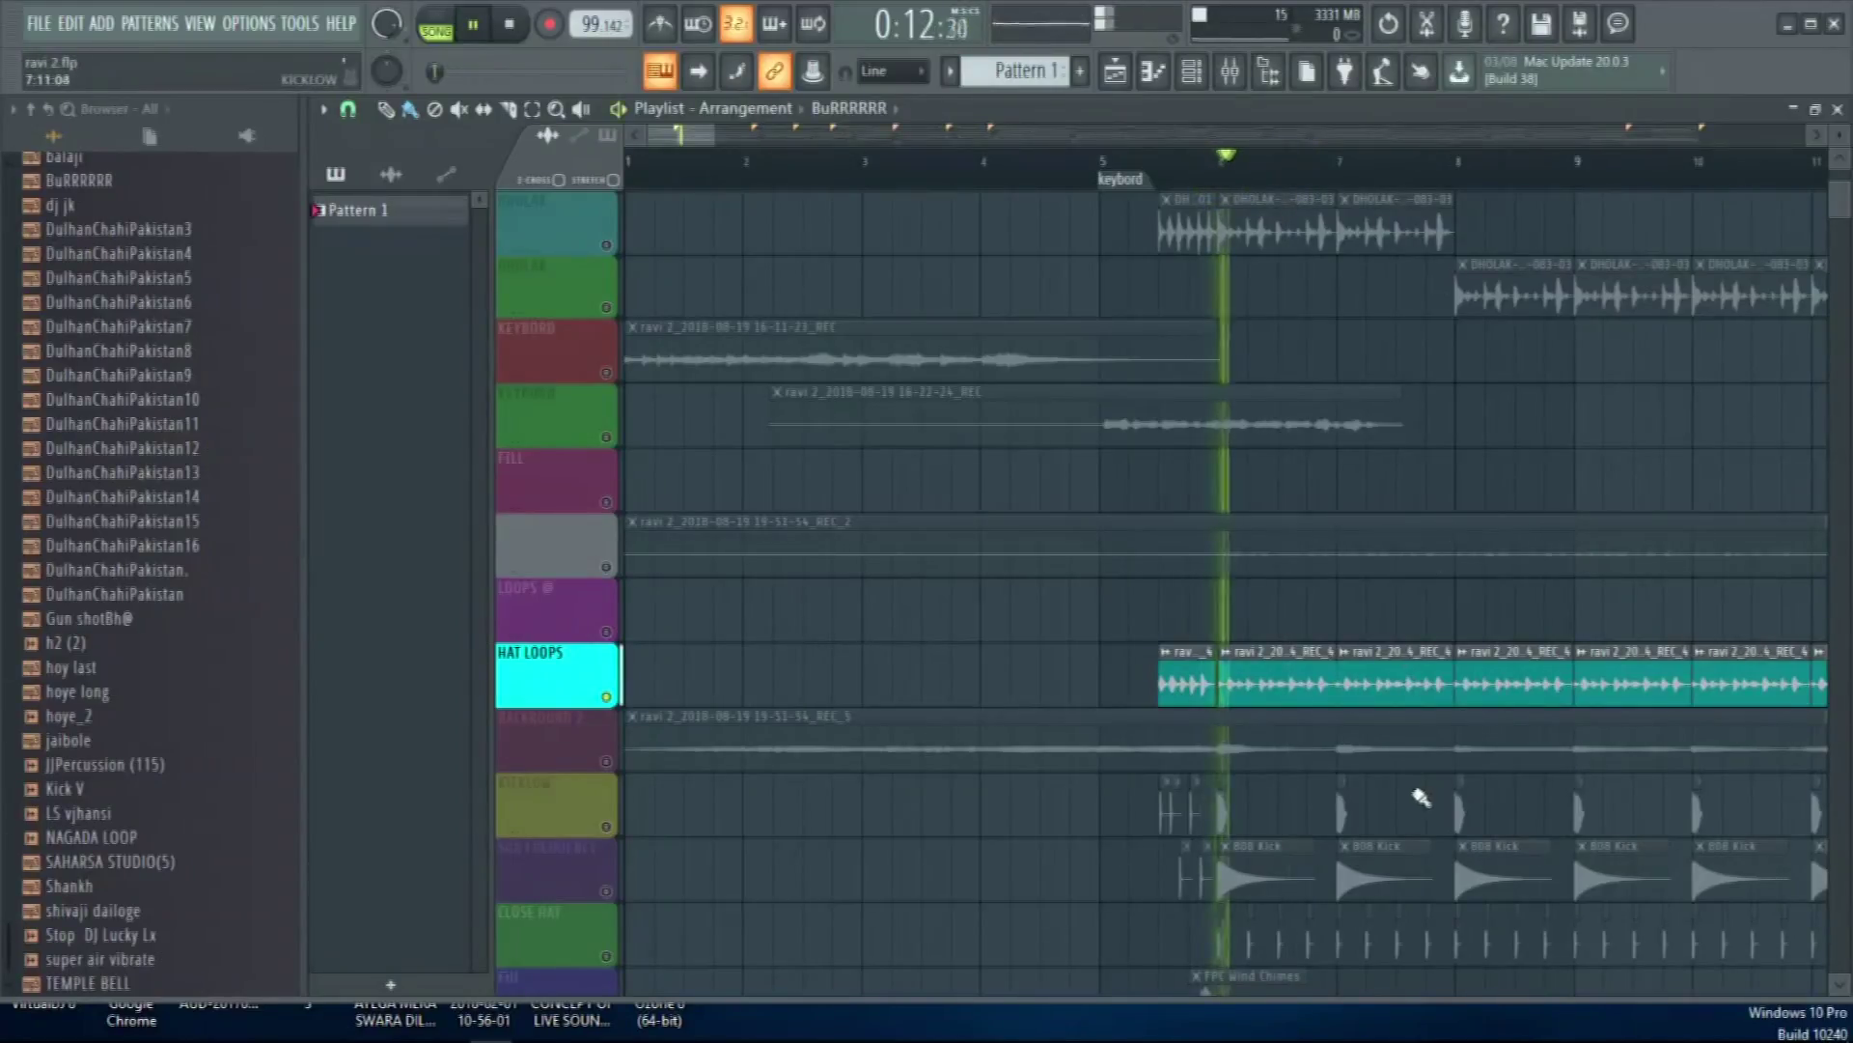
key("space")
Unmute the KICKLOW track, mute HAT LOOPS, and start playback at the first kick clips before bar 6
scroll(615, 709, "down", 2)
left_click(606, 696)
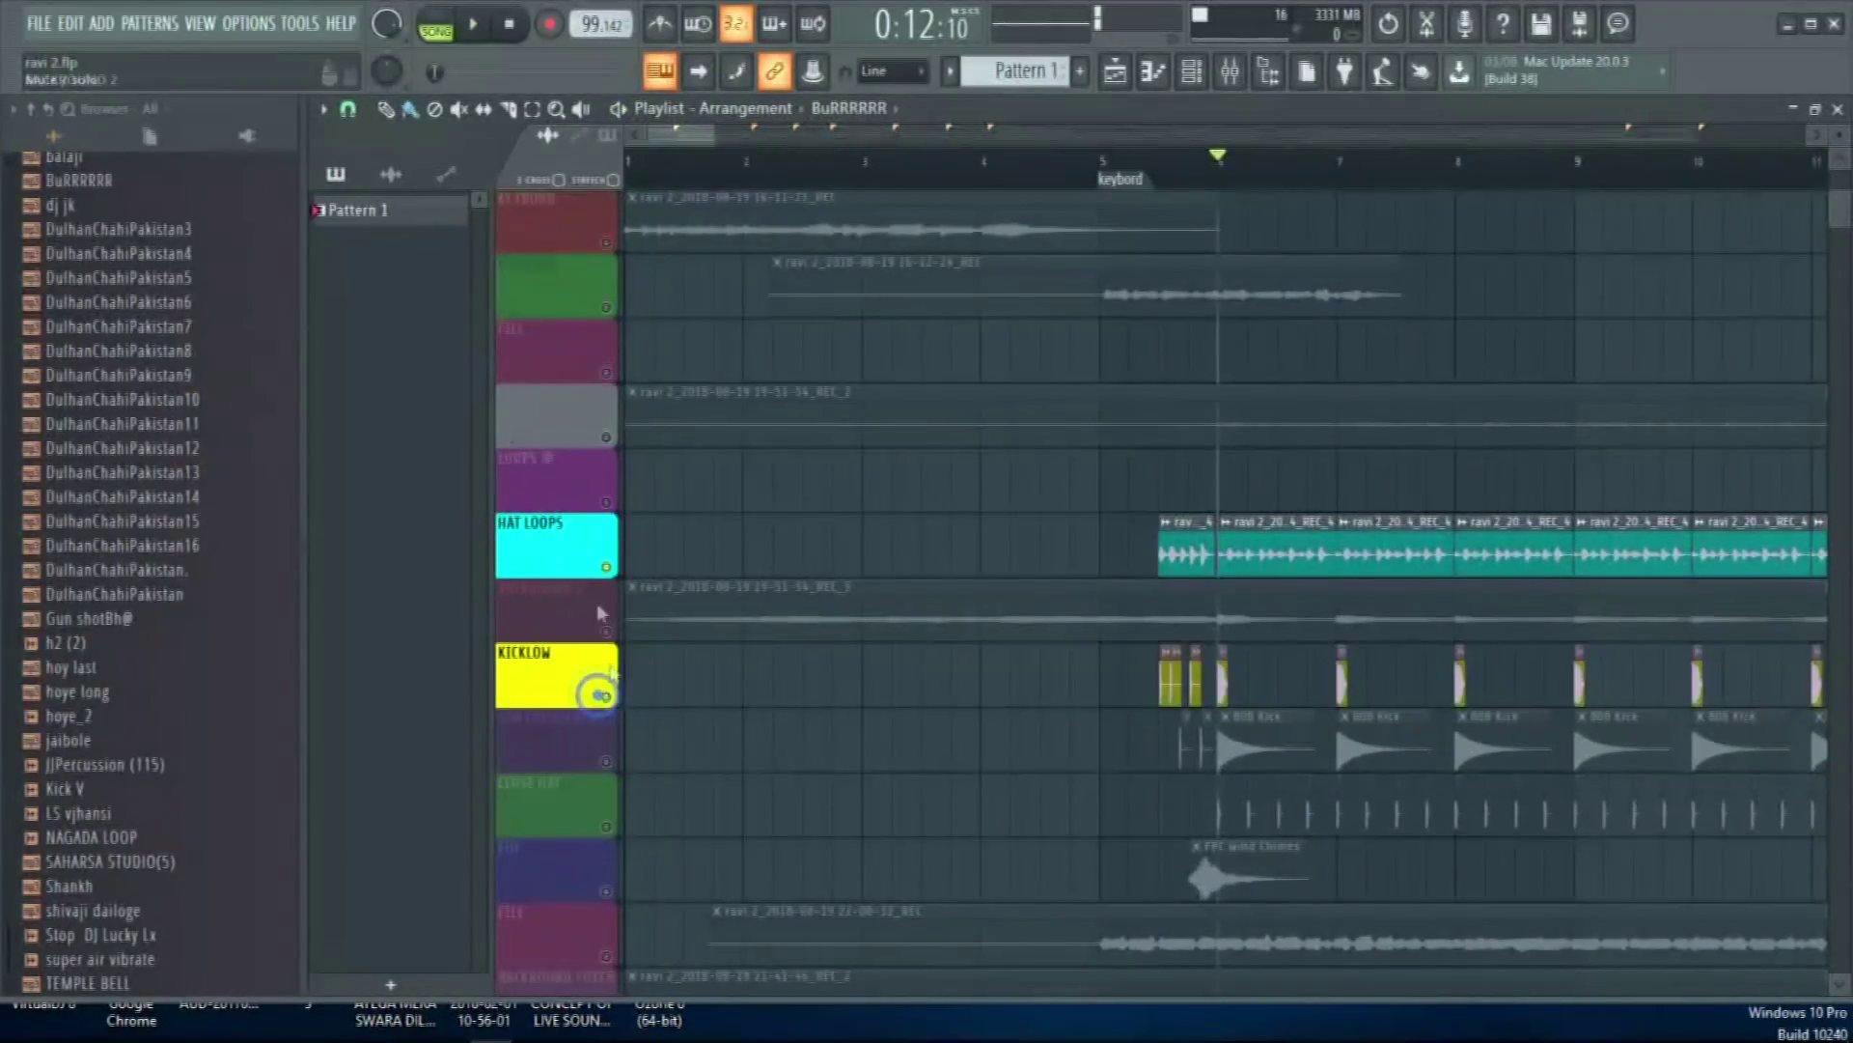
left_click(607, 565)
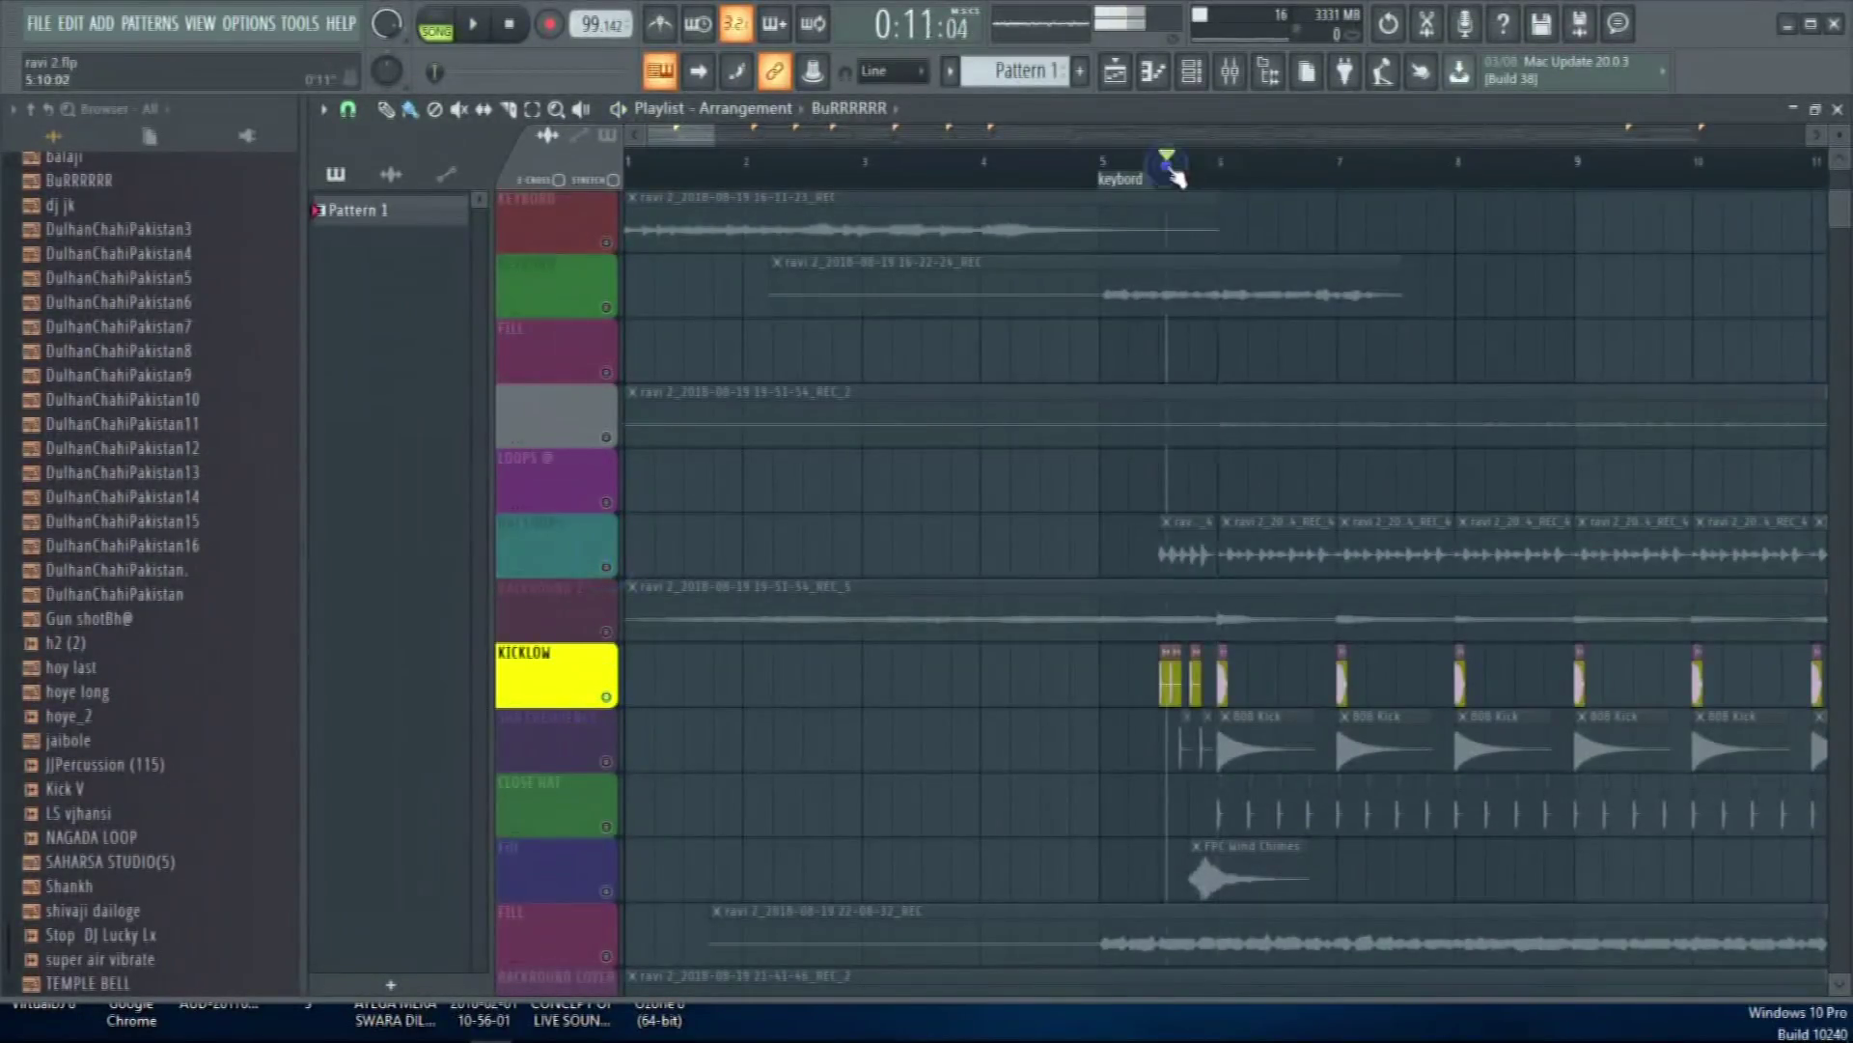
key("space")
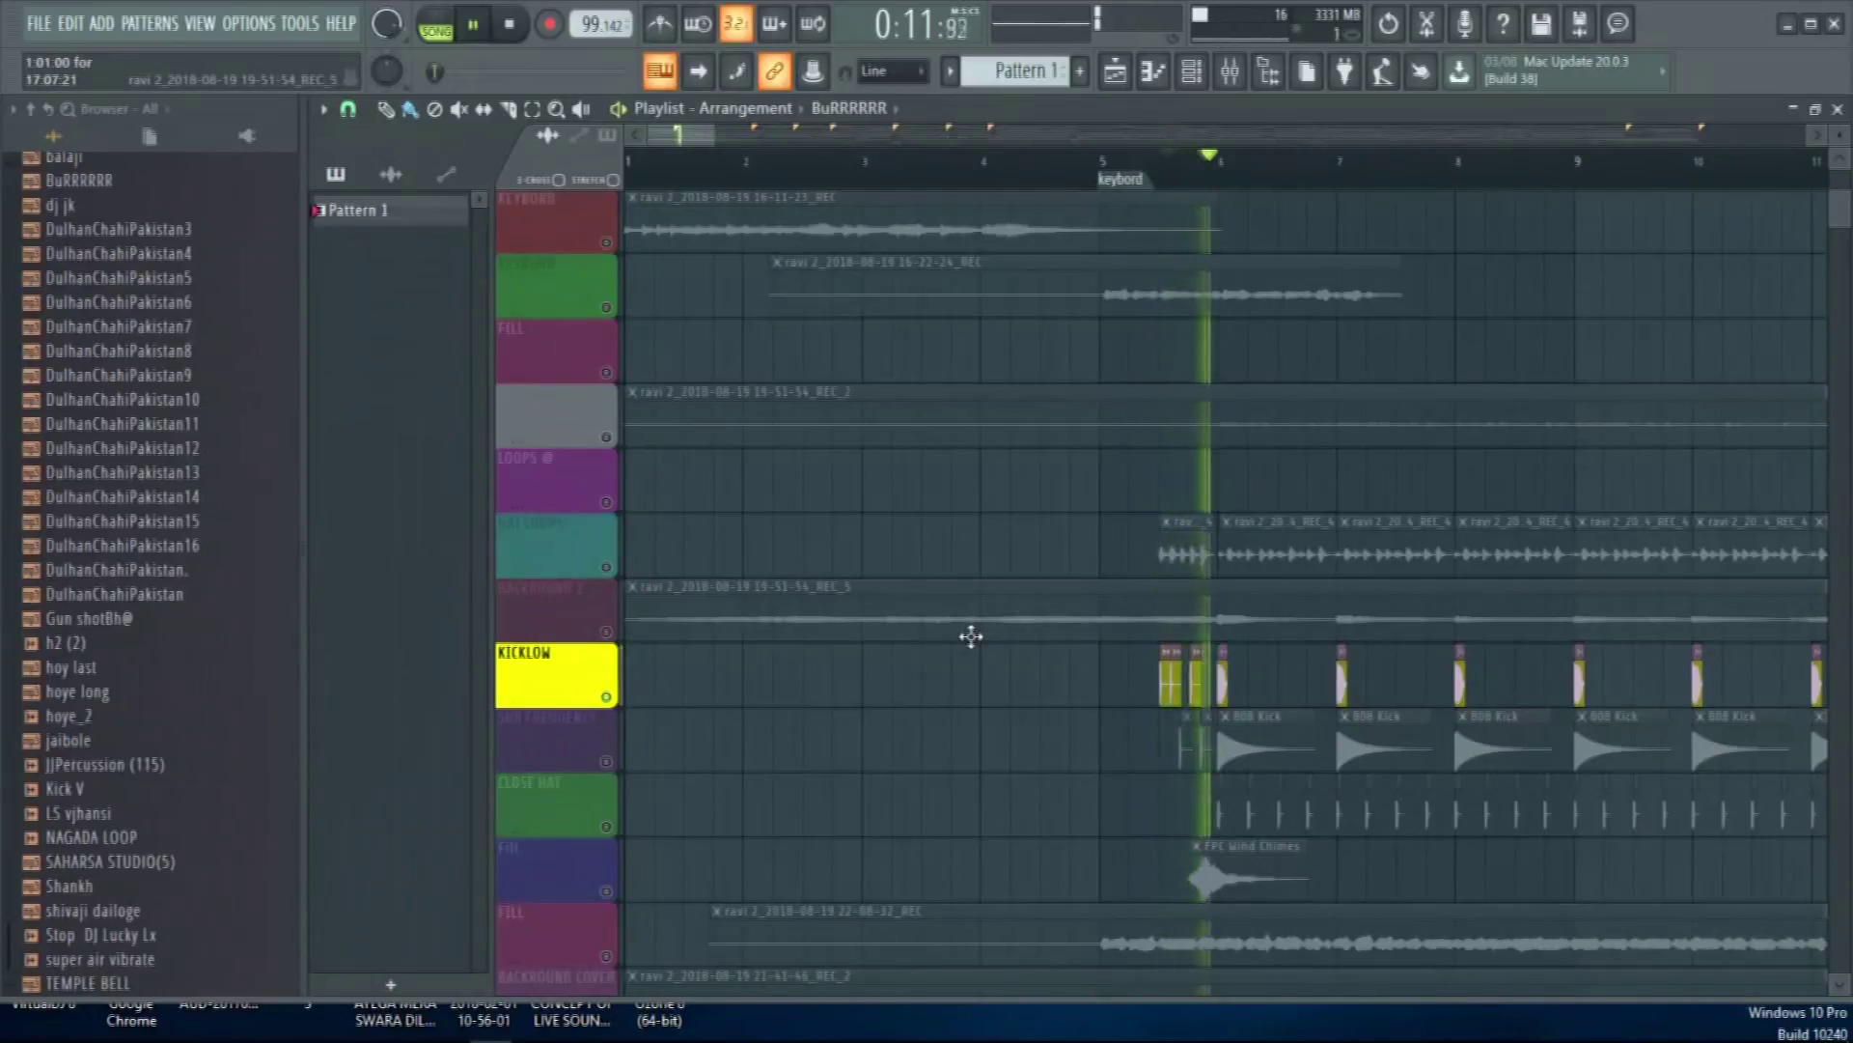
Add the SUB FREQUENCY, CLOSE HAT and blue Fill tracks to the playing kick by unmuting them
left_click(606, 761)
left_click(606, 827)
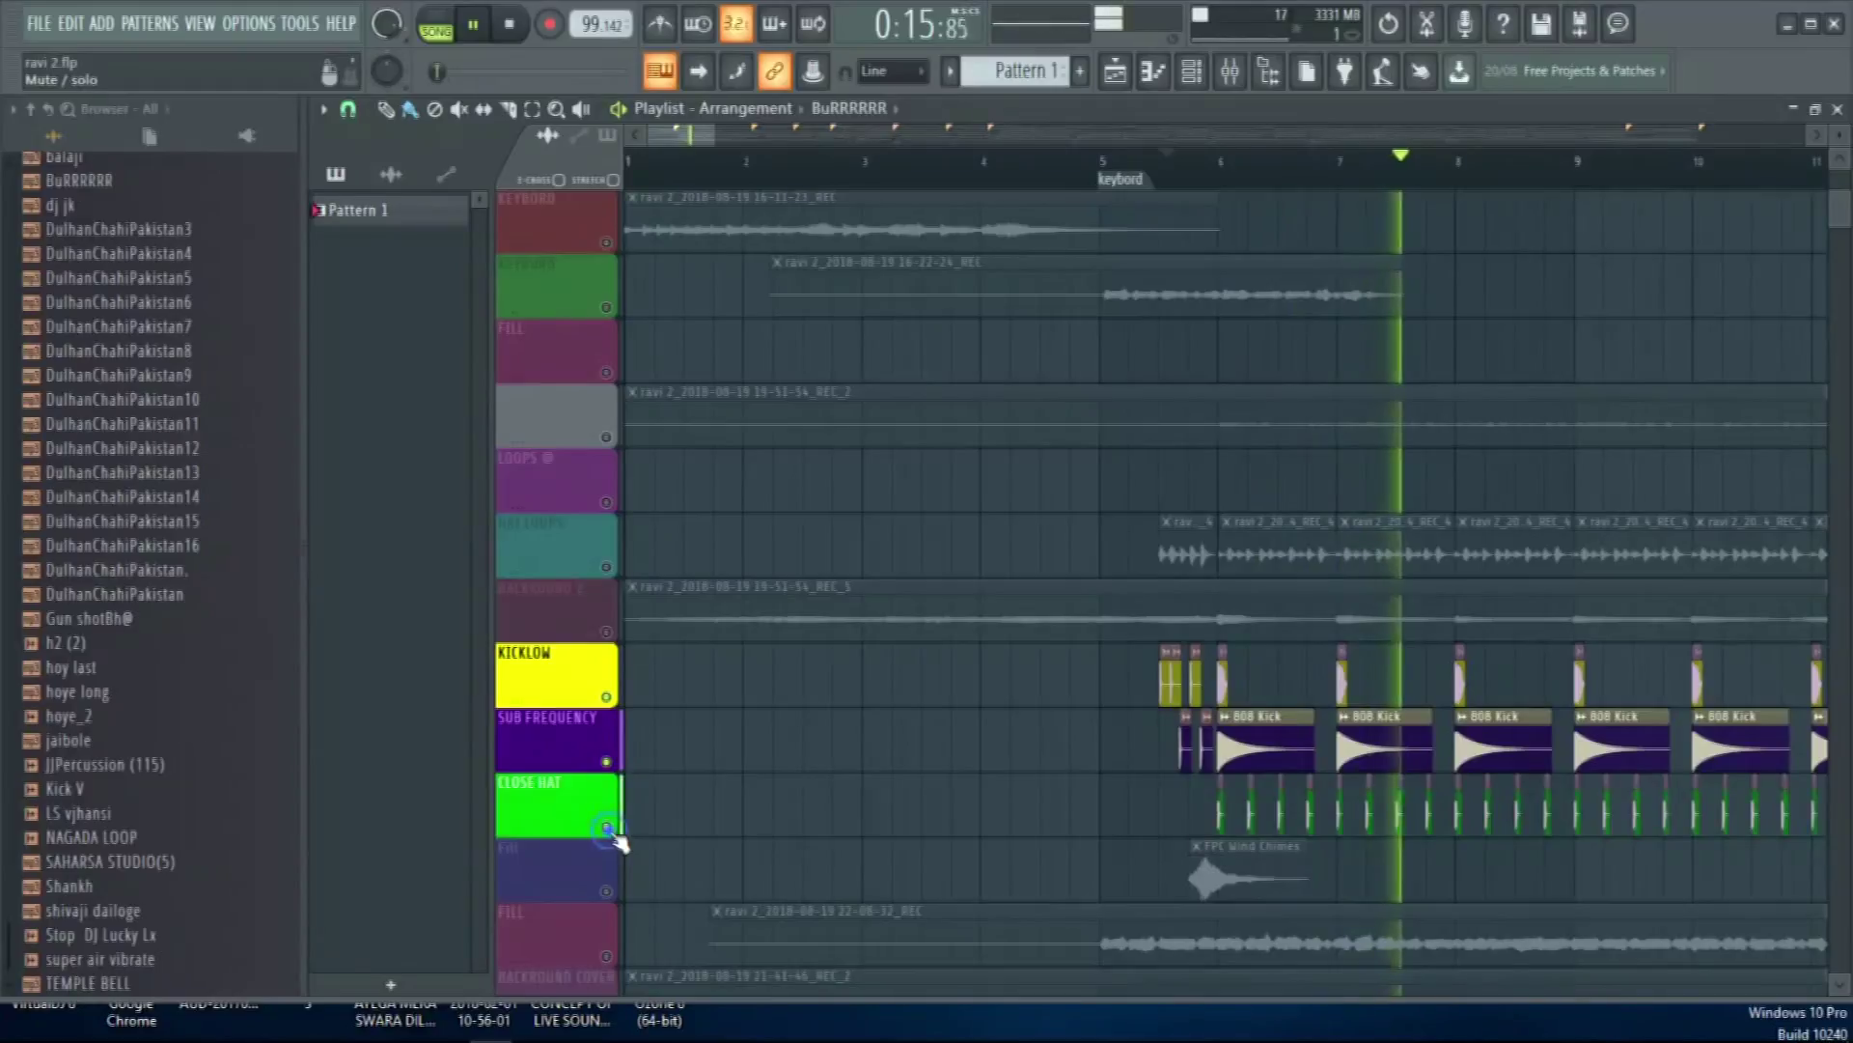
scroll(641, 862, "down", 2)
left_click(606, 762)
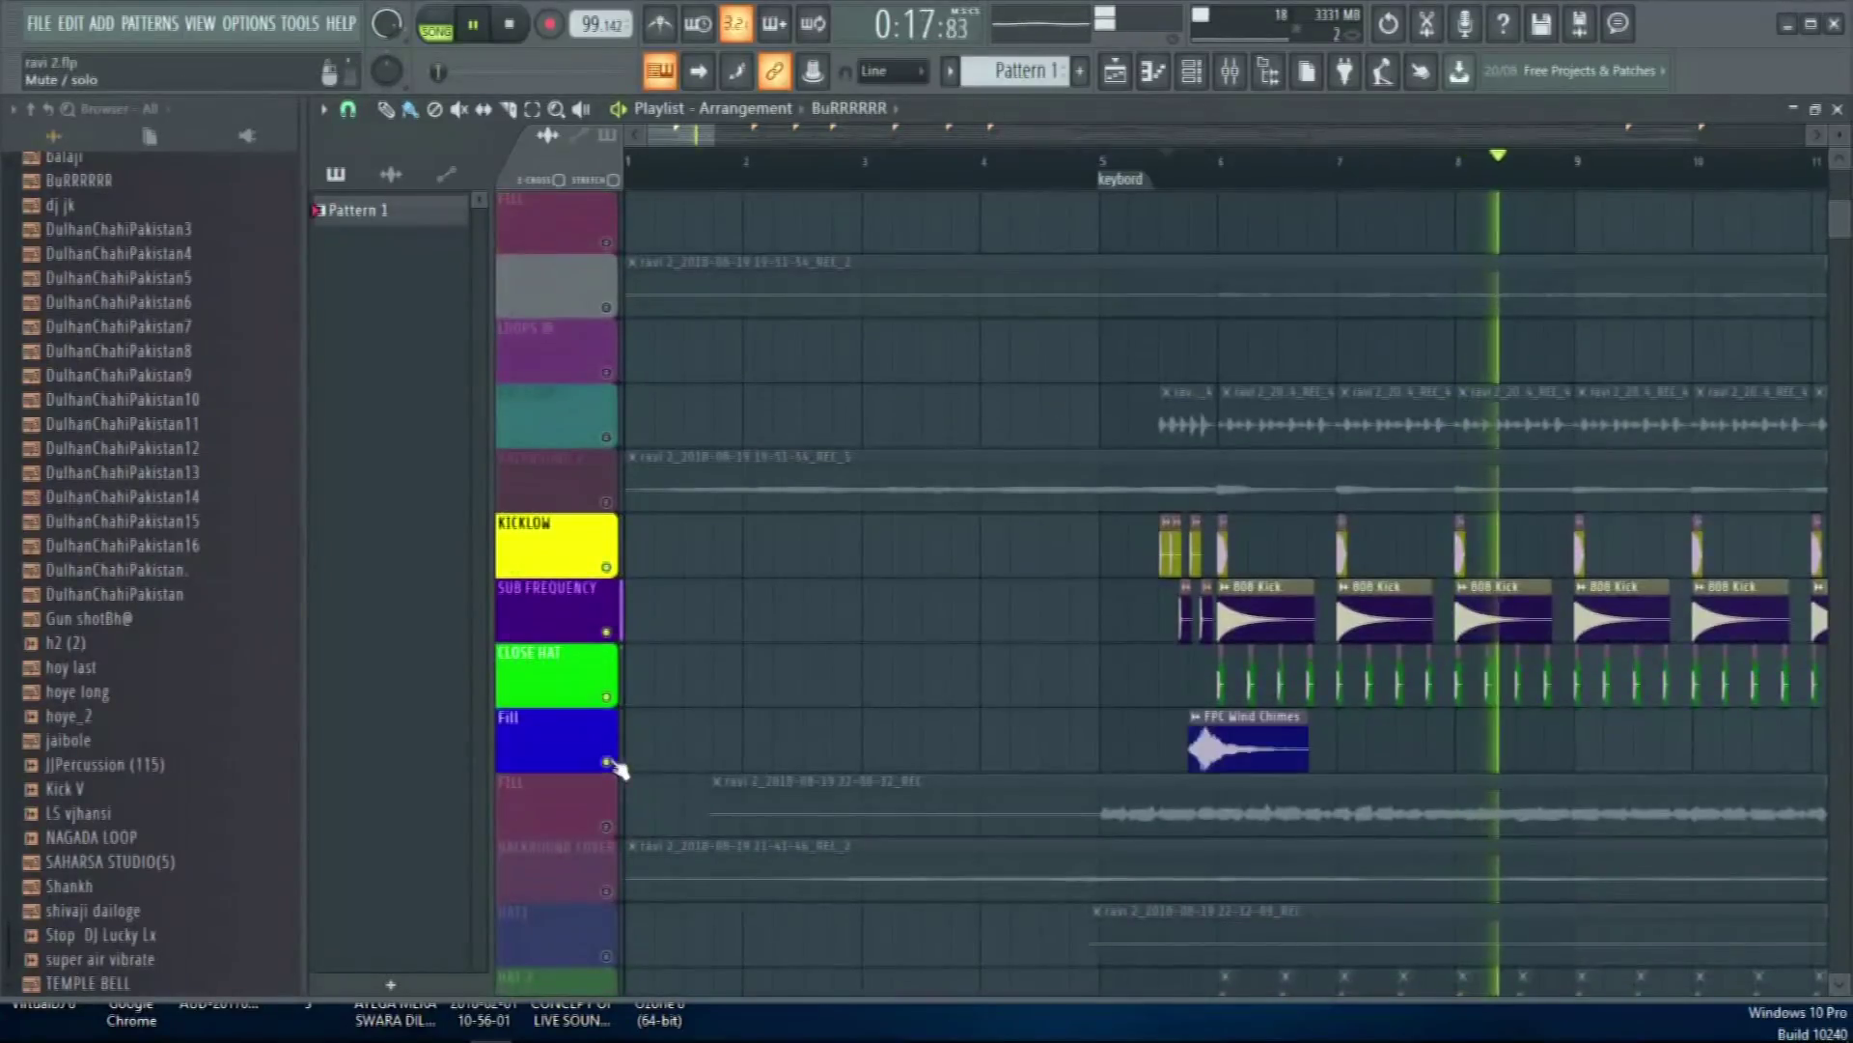
Unmute the pink FILL track below the blue Fill and the HAT 2 track during playback, and stop the song
scroll(647, 773, "down", 2)
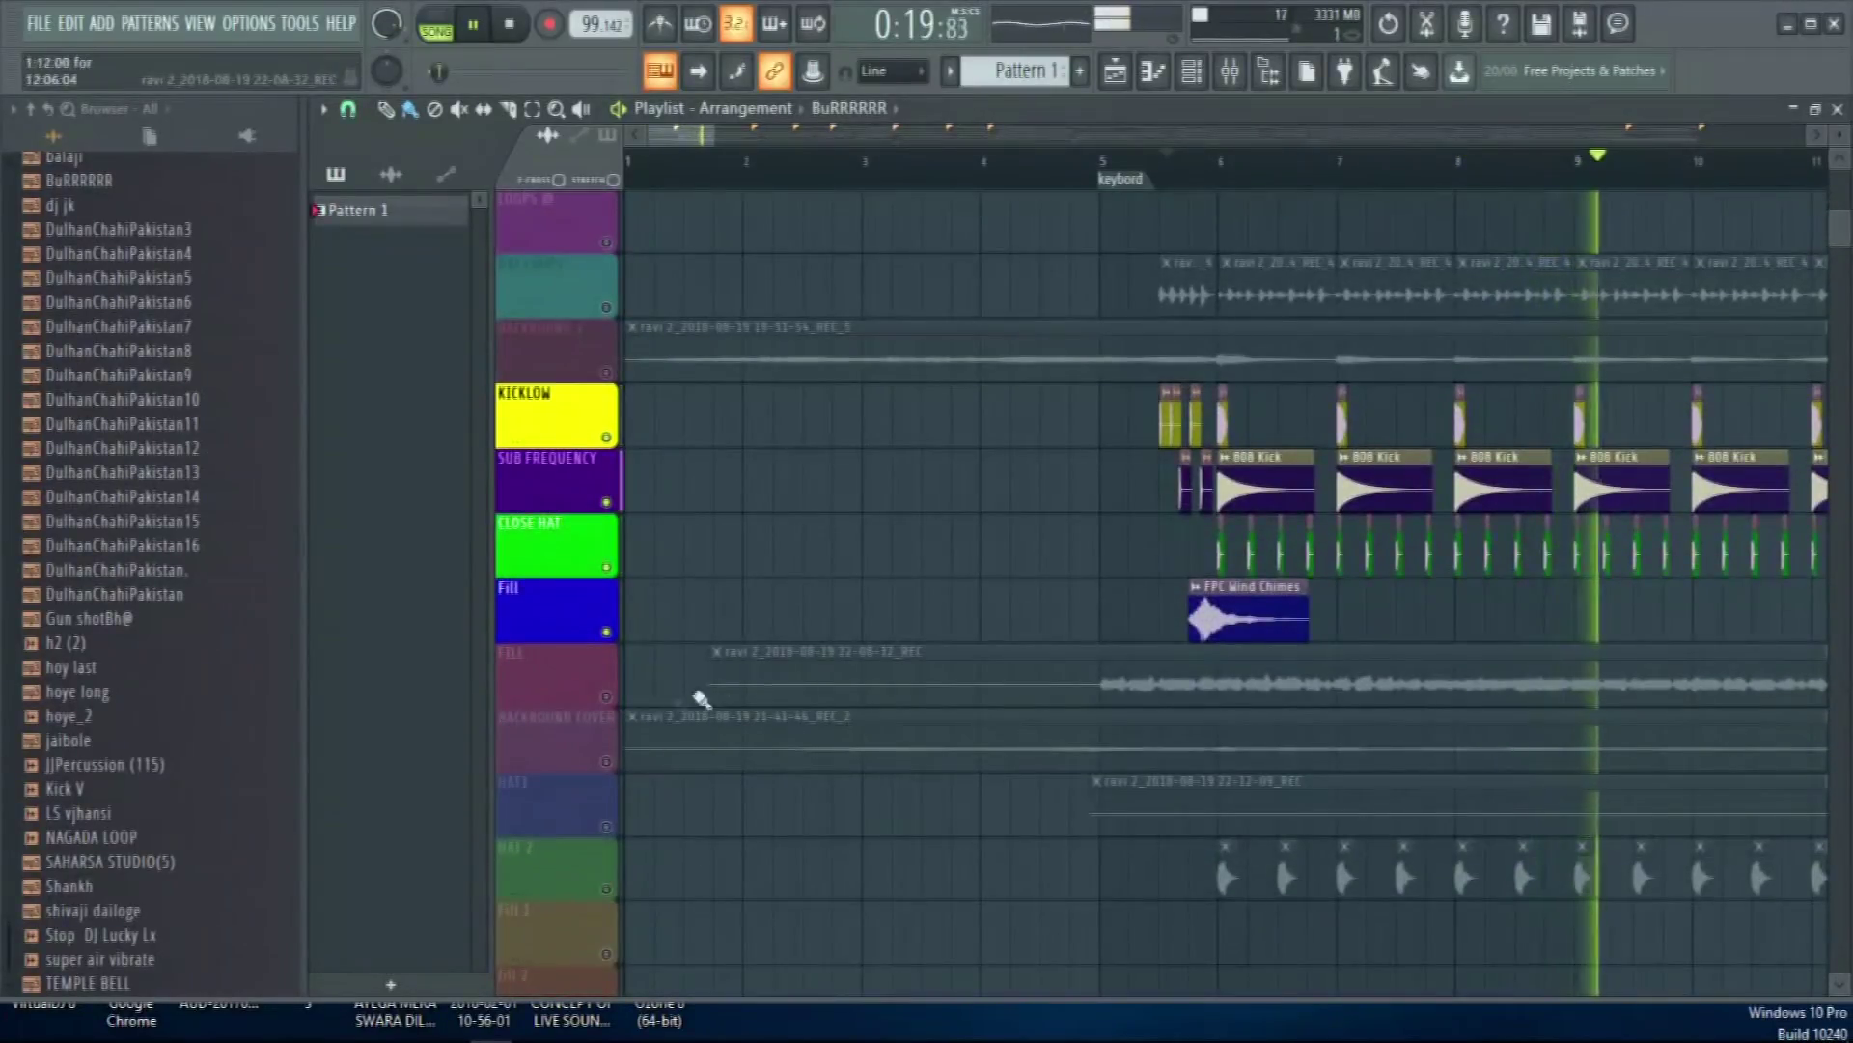
left_click(606, 696)
scroll(695, 782, "down", 2)
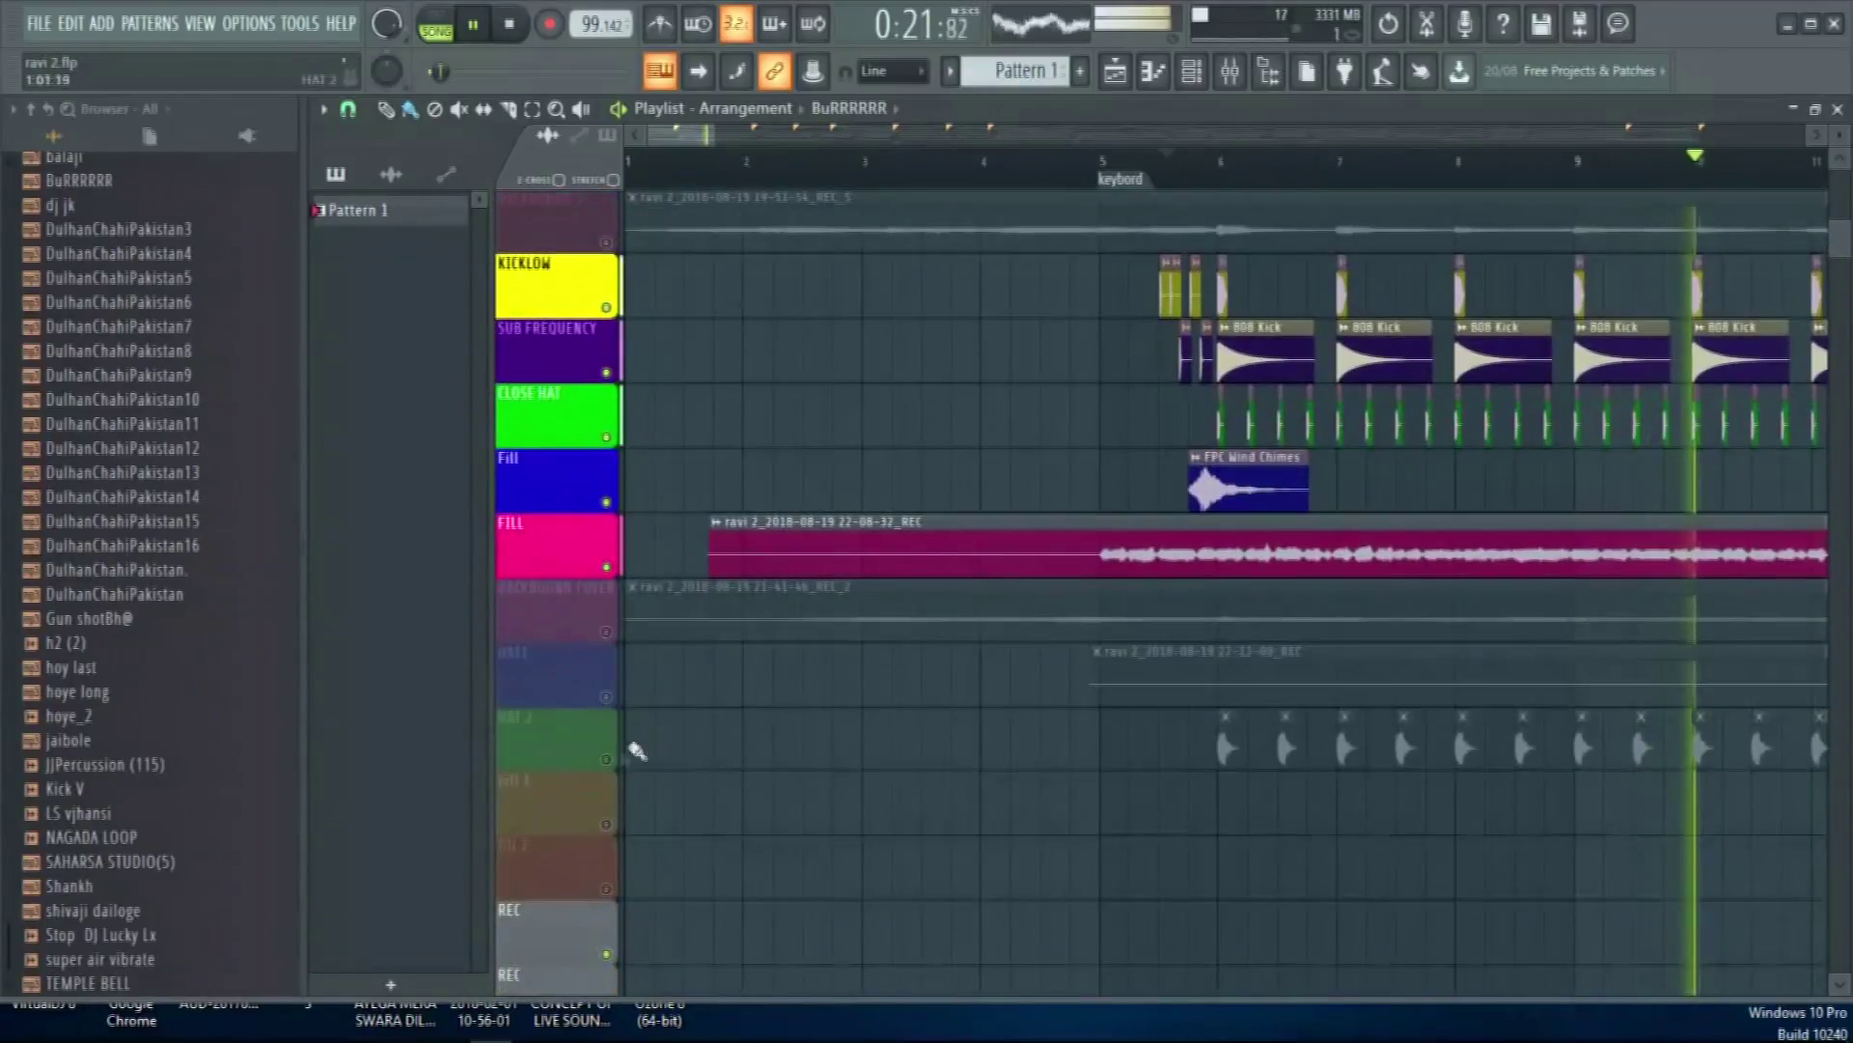
left_click(606, 760)
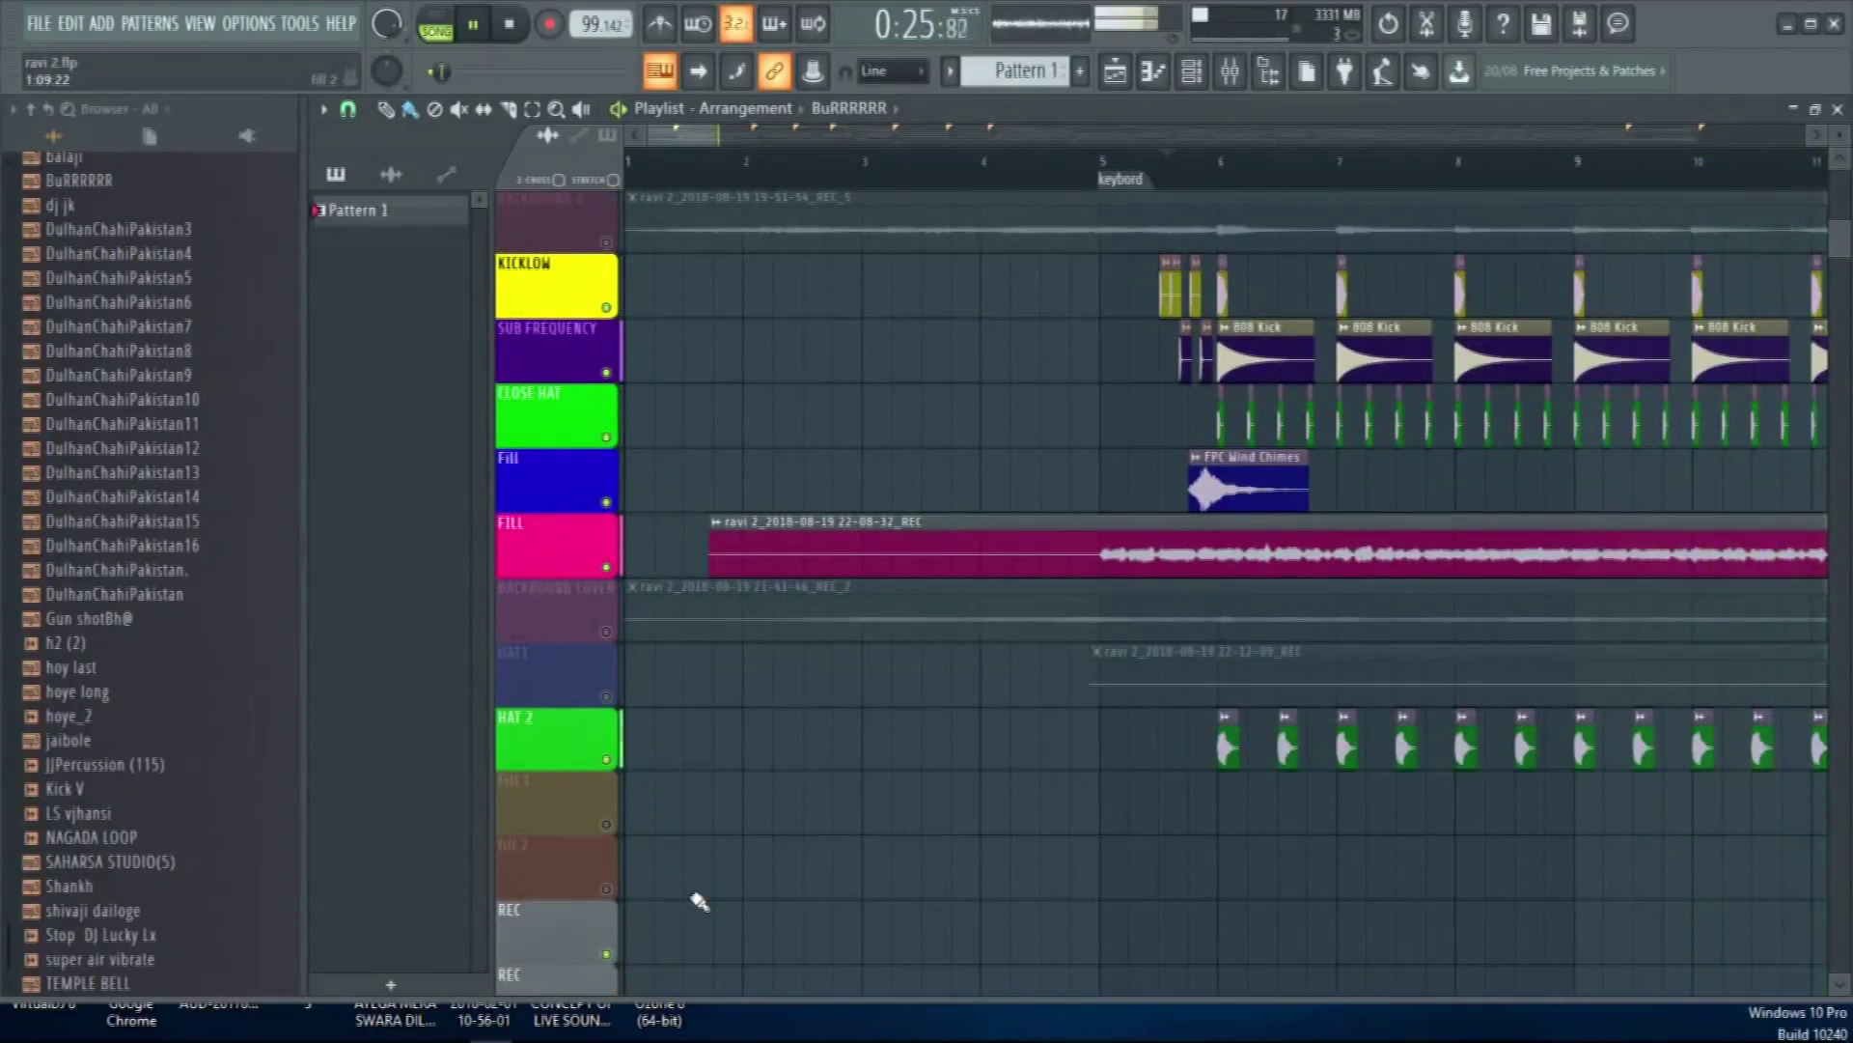
key("space")
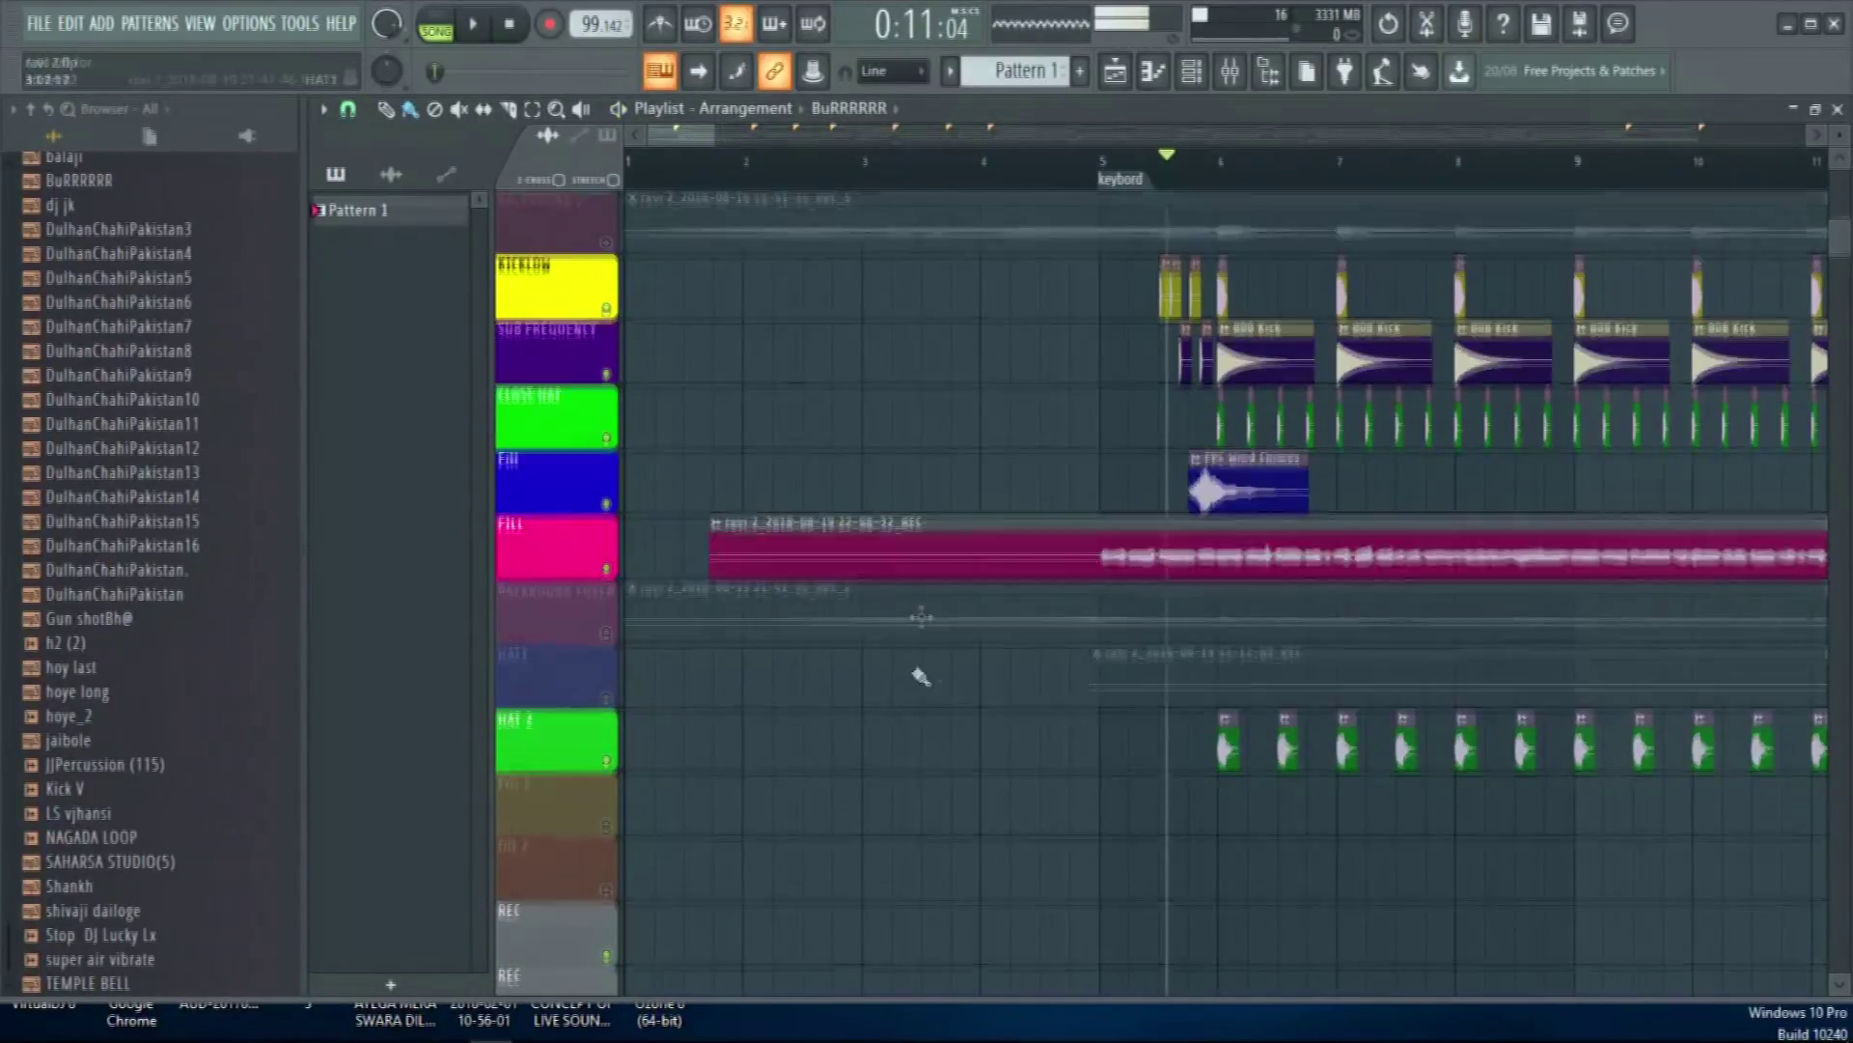
Unmute the BASSLINE, BRACK, both DHOLAK, both KEYBORD, upper FILL and VOCAL tracks
scroll(918, 666, "up", 10)
scroll(1049, 184, "up", 2)
scroll(1049, 184, "down", 8)
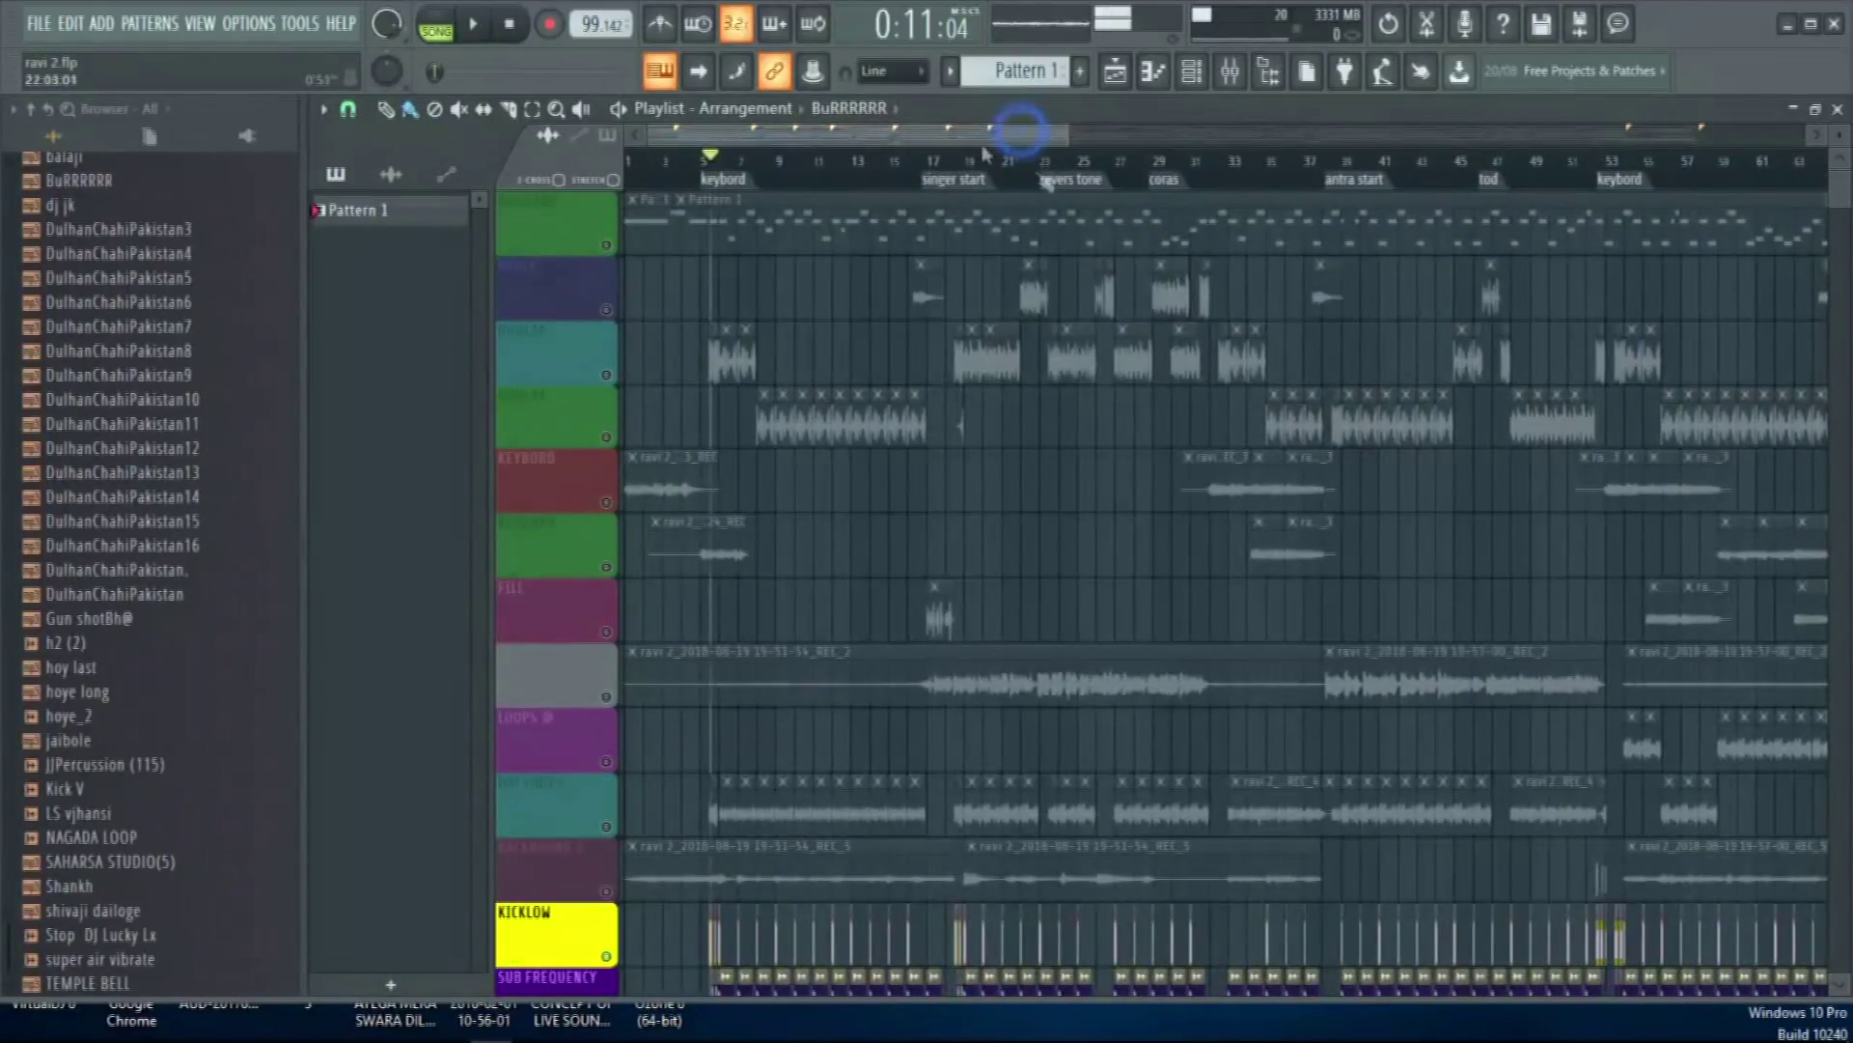
scroll(1200, 164, "down", 3)
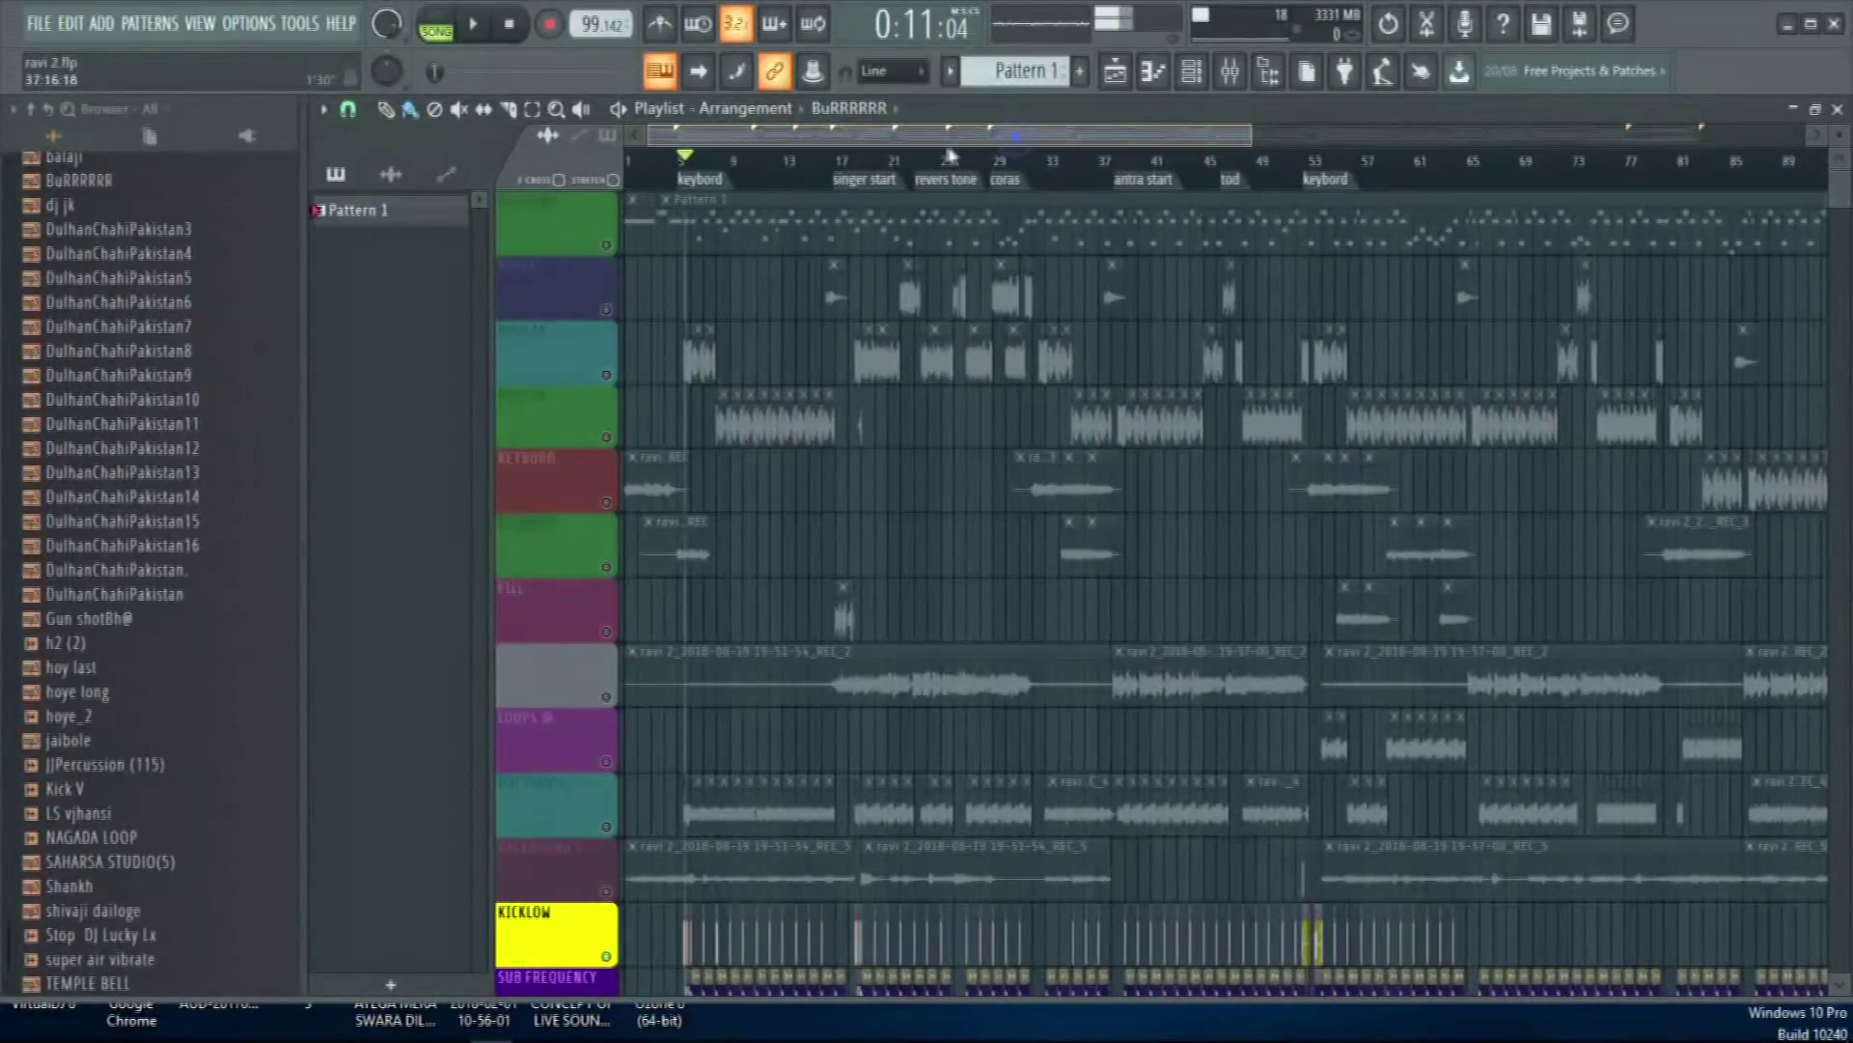
scroll(943, 650, "down", 6)
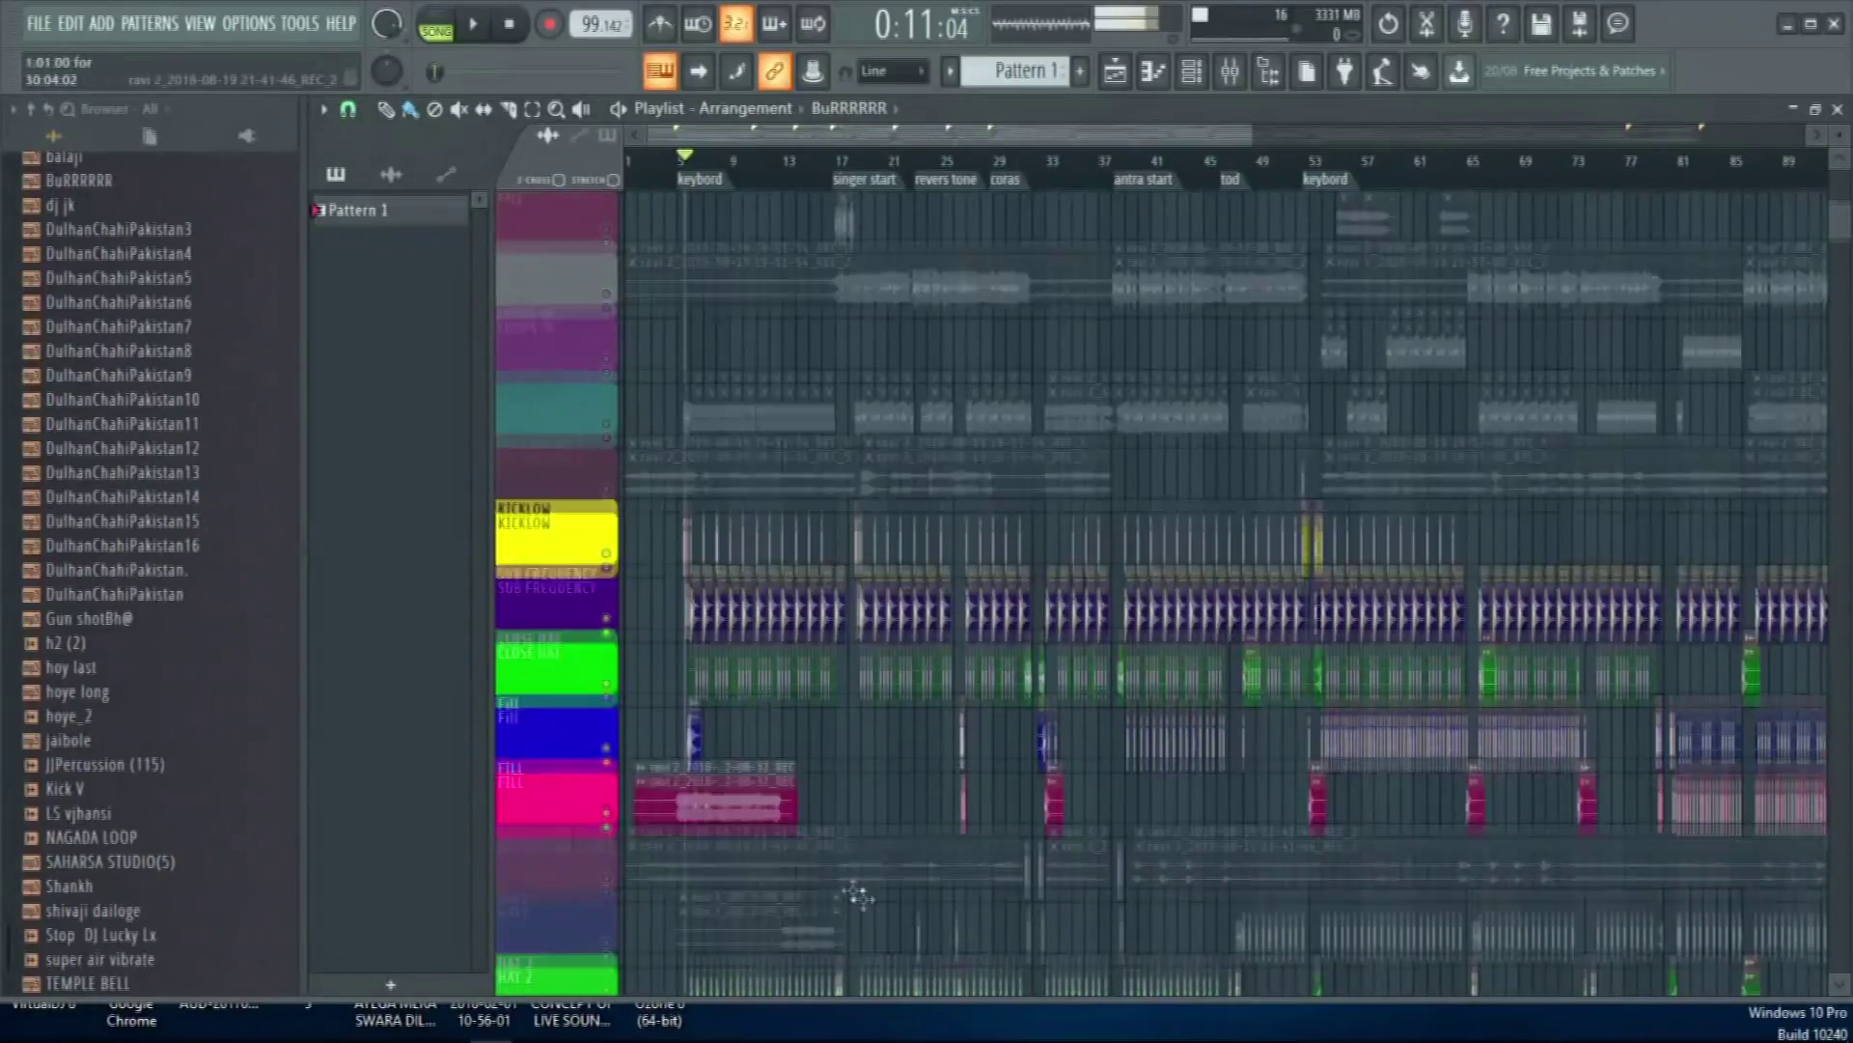
scroll(853, 890, "down", 2)
scroll(849, 850, "up", 6)
left_click(610, 570)
scroll(634, 265, "up", 2)
left_click_drag(608, 245, 608, 375)
left_click_drag(614, 458, 614, 642)
scroll(614, 642, "down", 3)
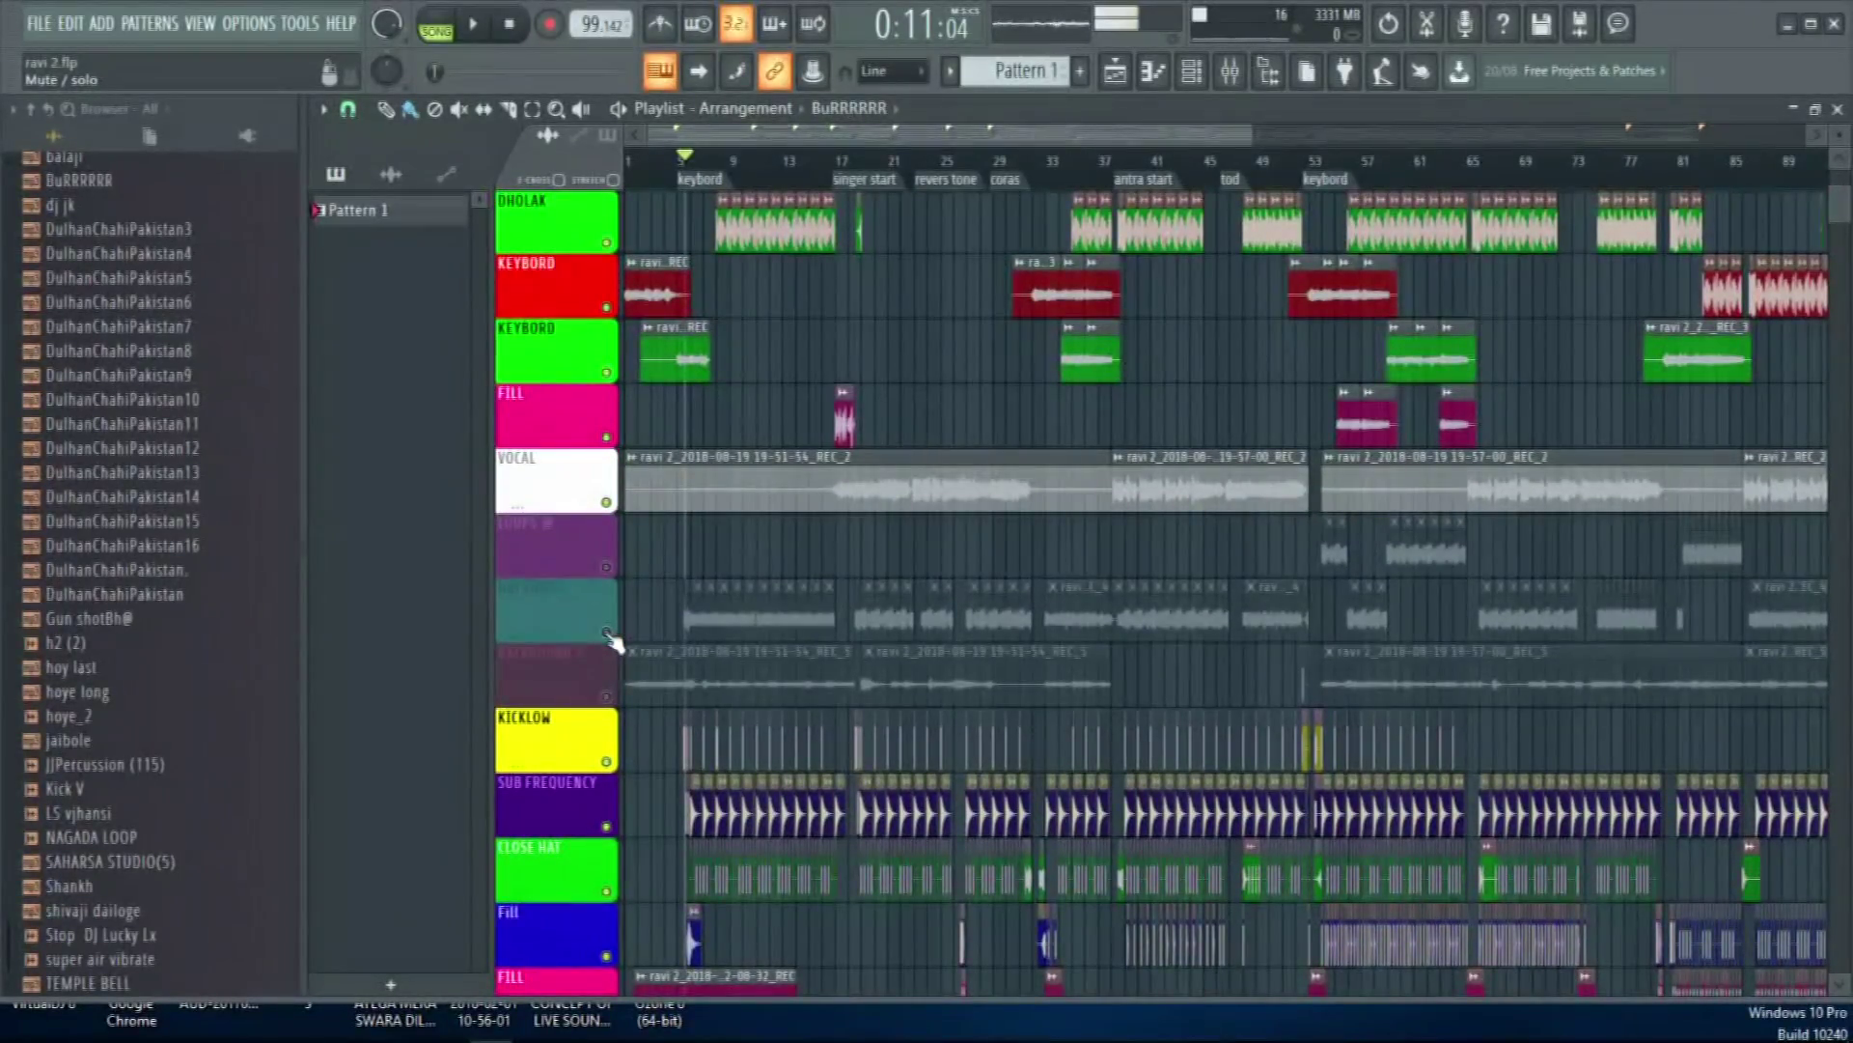
Unmute the HAT LOOPS, LOOPS @ and BACKROUND 2 tracks
left_click(608, 633)
left_click(614, 576)
scroll(588, 593, "up", 3)
scroll(579, 627, "down", 4)
left_click(614, 637)
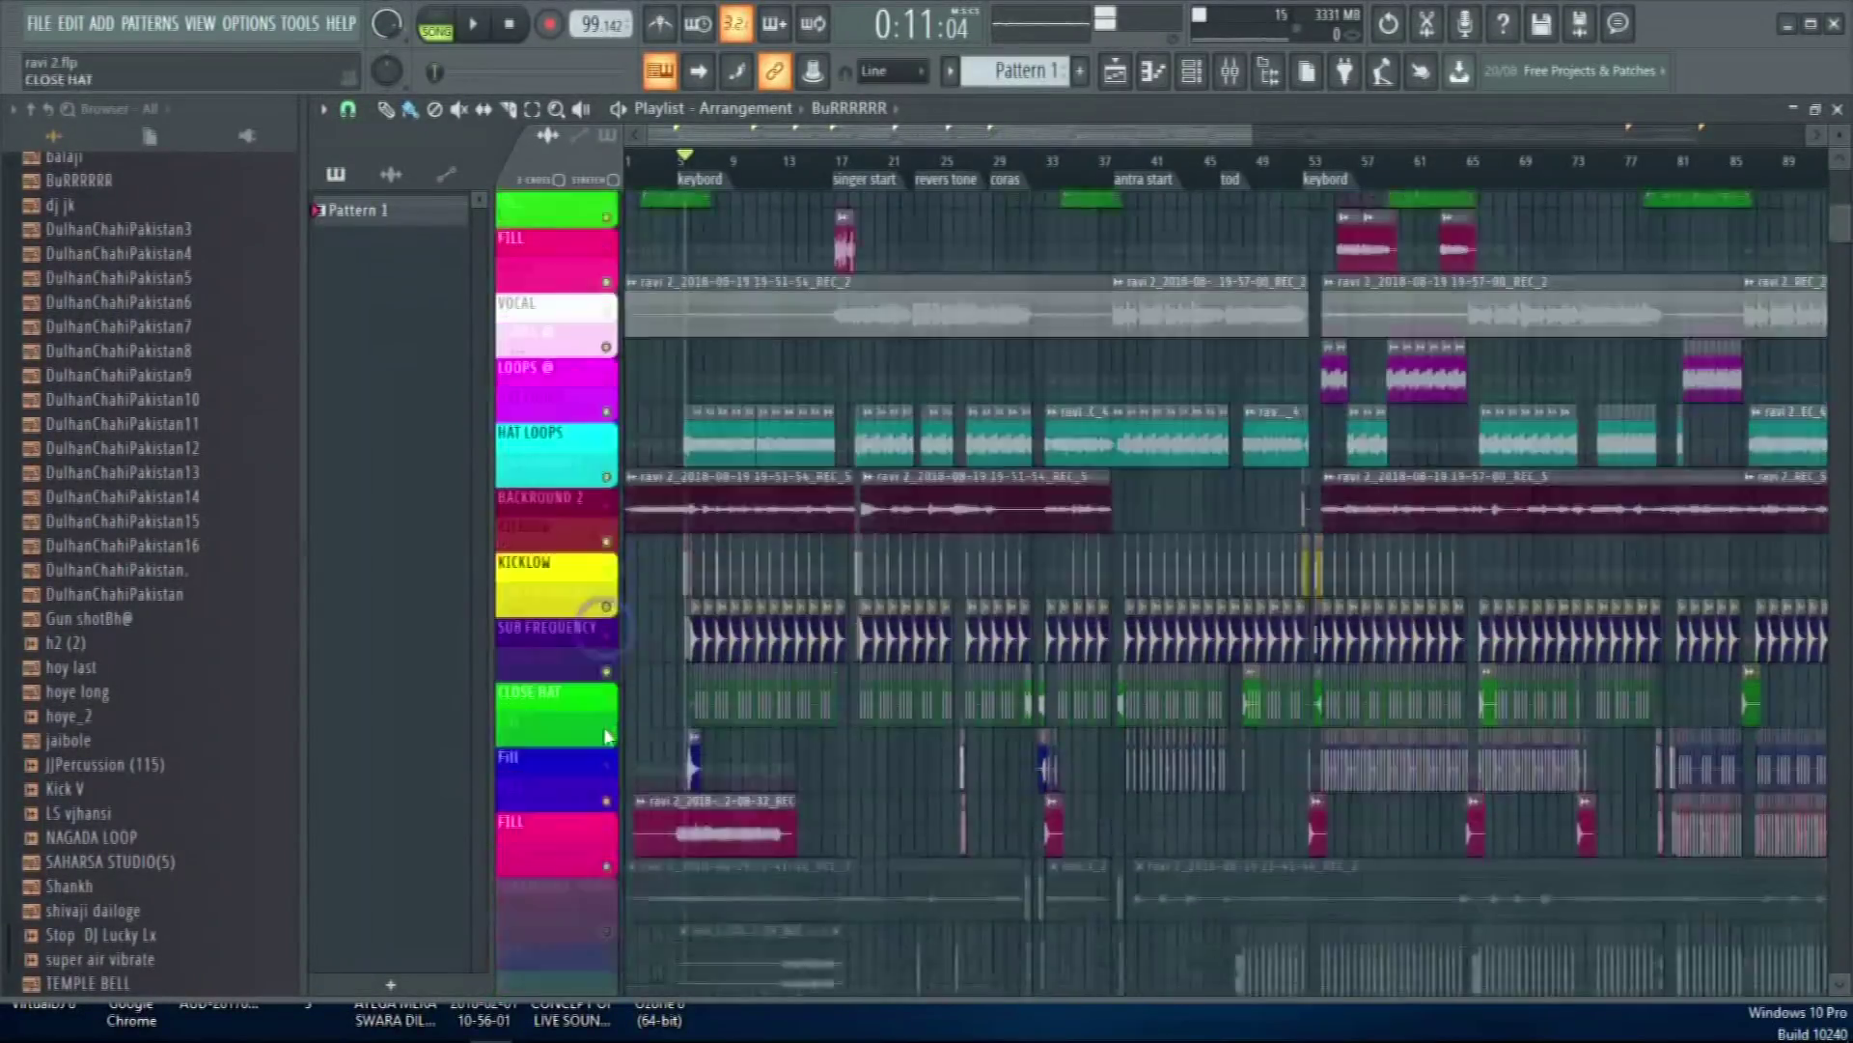
Unmute the BACKROUND COVER, HAT1 and Fill 1 tracks
scroll(614, 637, "down", 6)
left_click(607, 629)
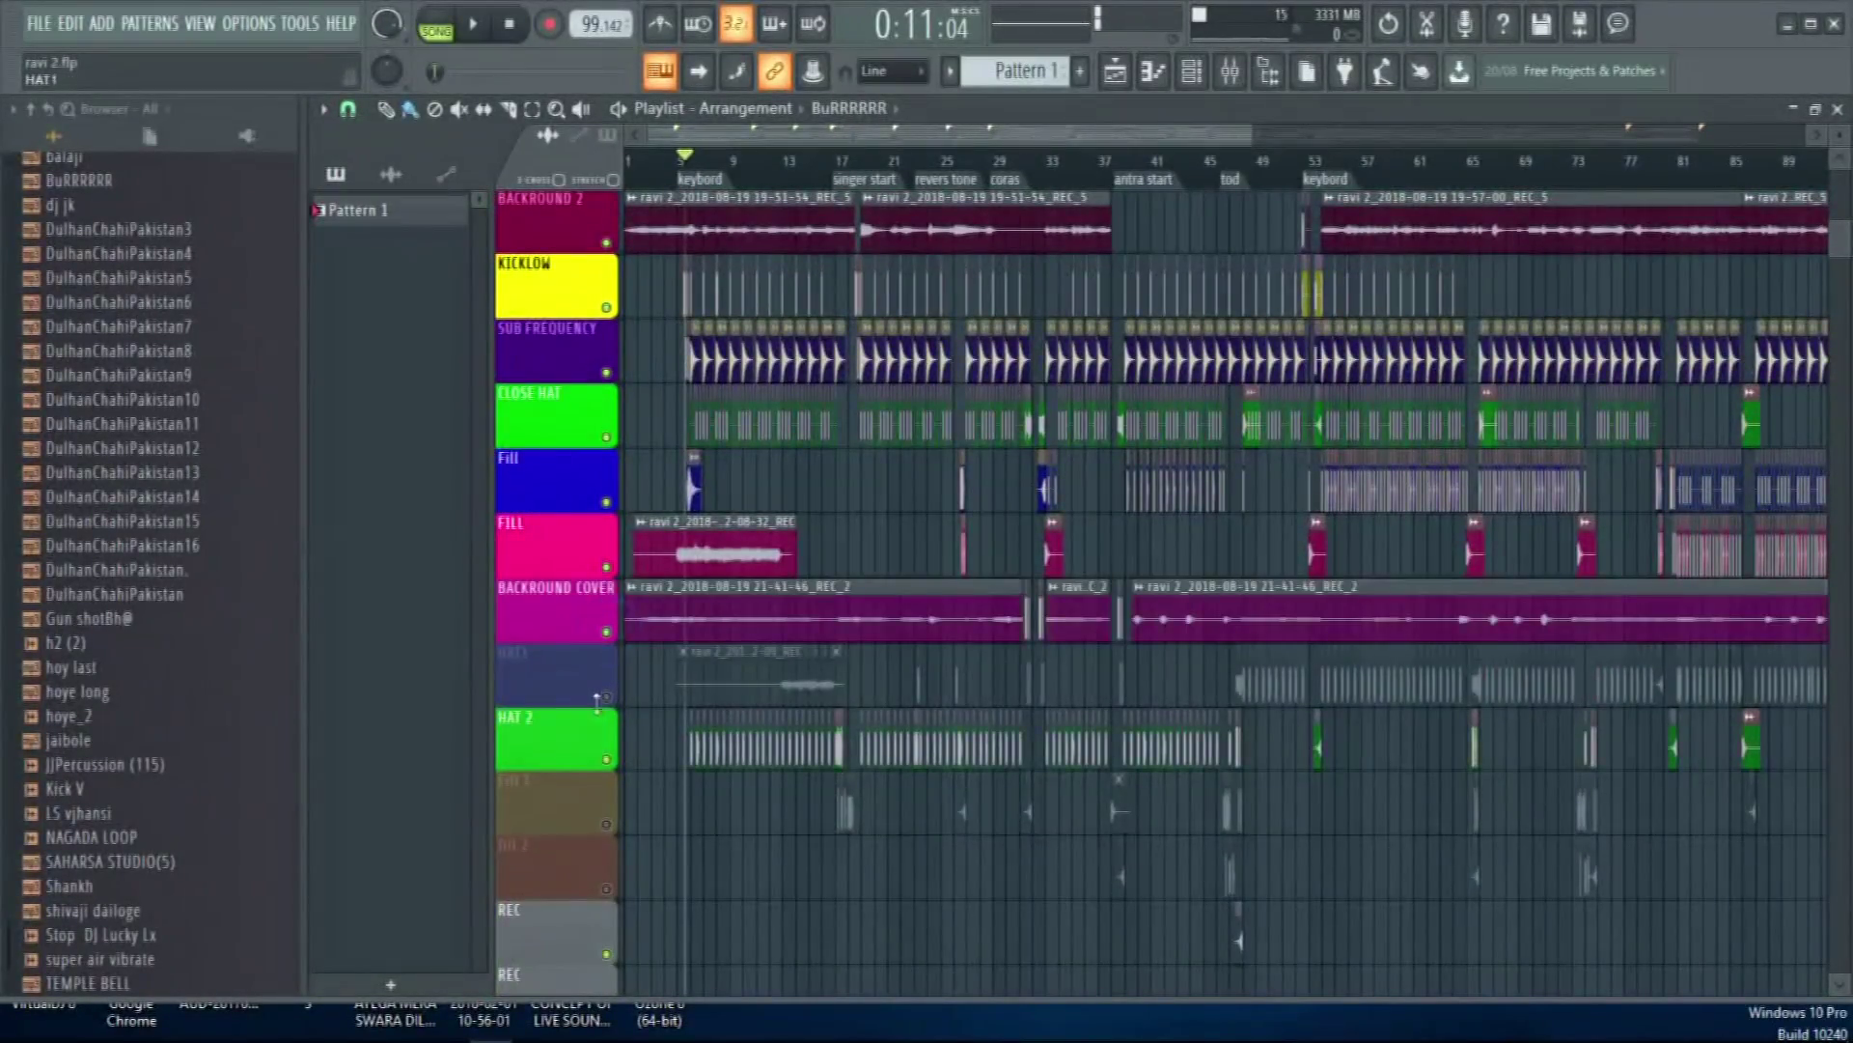
left_click(606, 696)
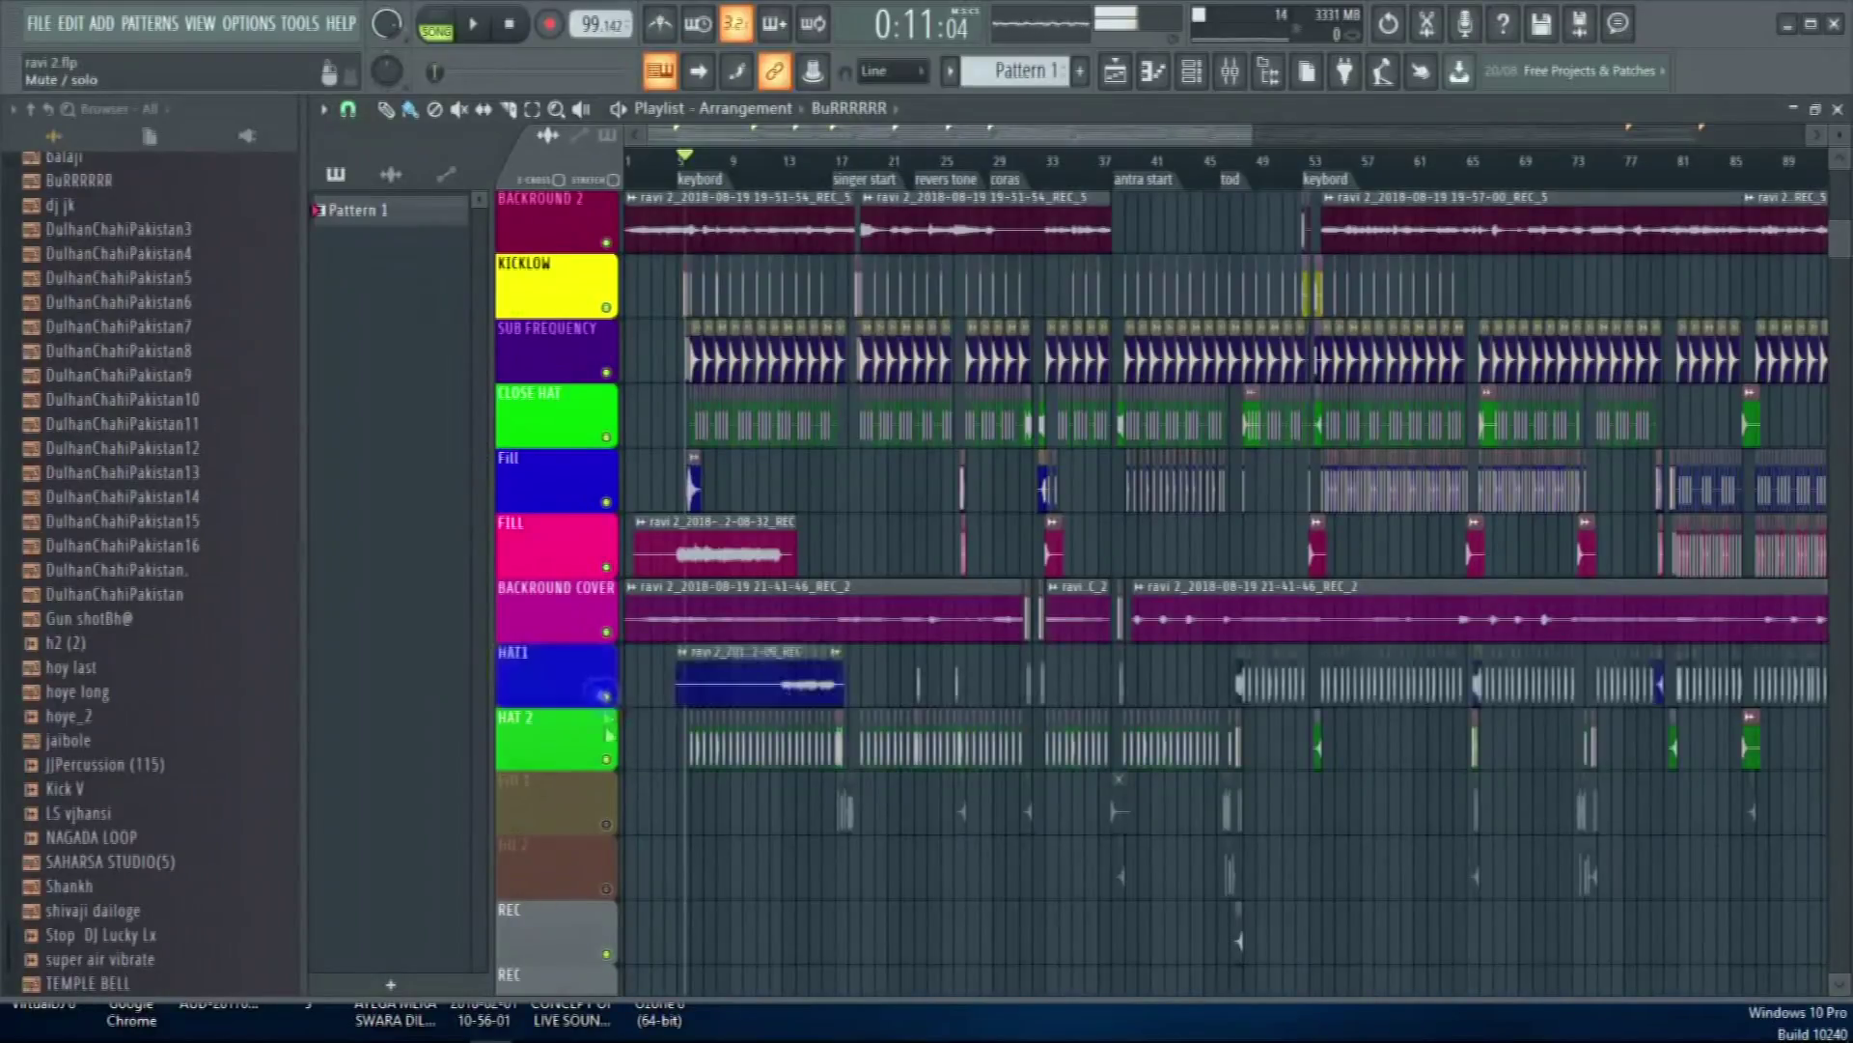
left_click(606, 824)
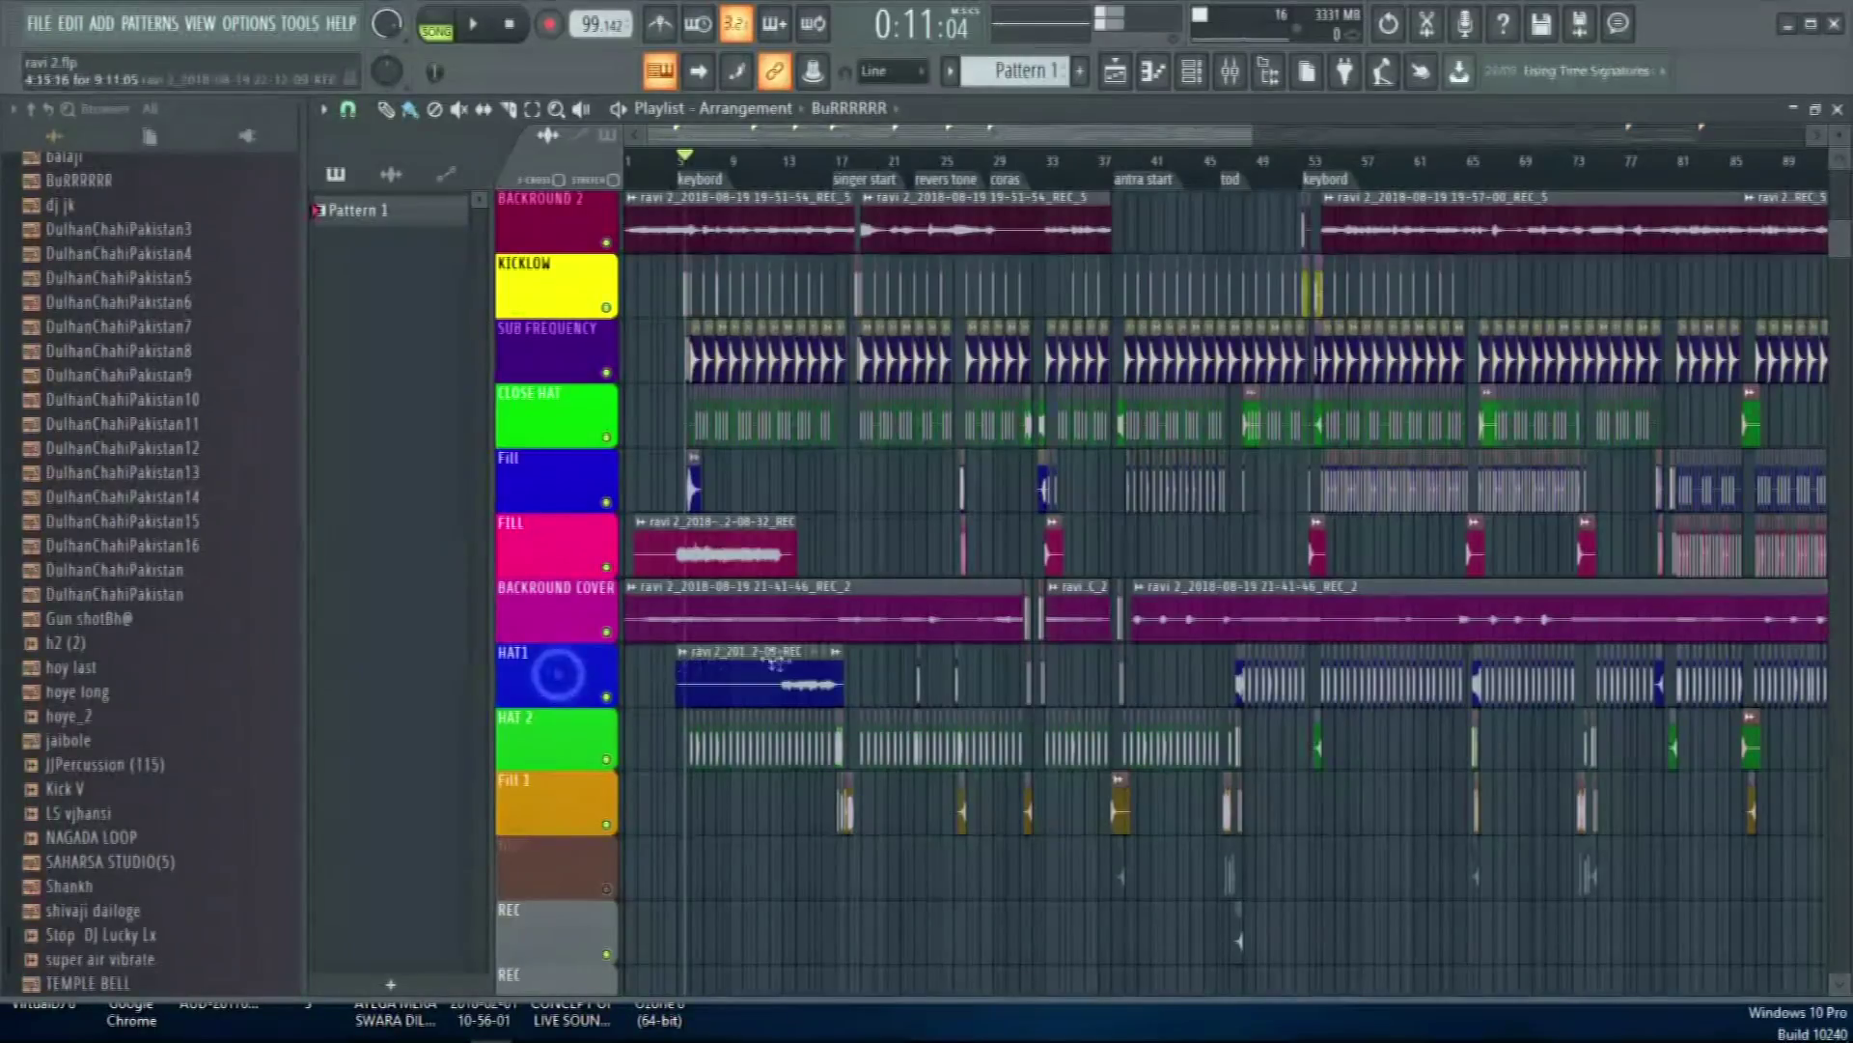
Show the whole arrangement up to the END marker and play the full mix from shortly before the KEYBORD HIG marker
scroll(547, 701, "up", 5)
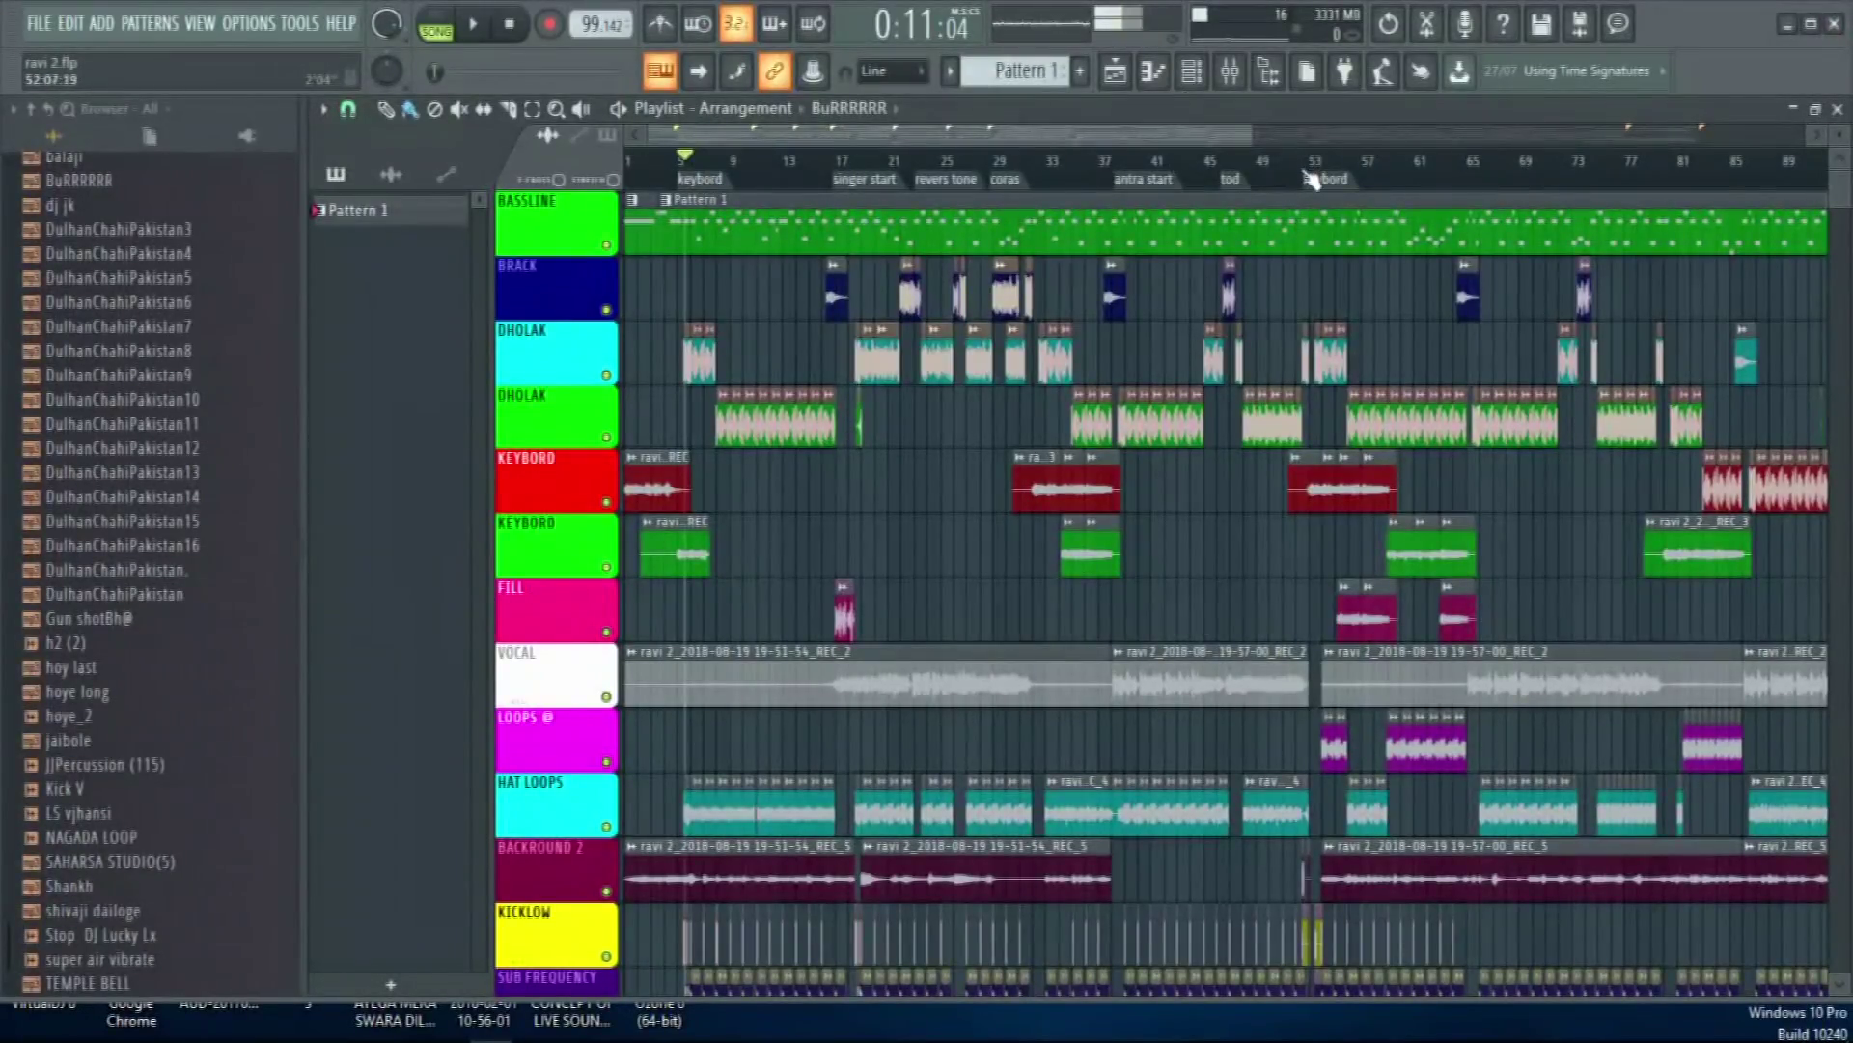
scroll(1313, 179, "down", 4)
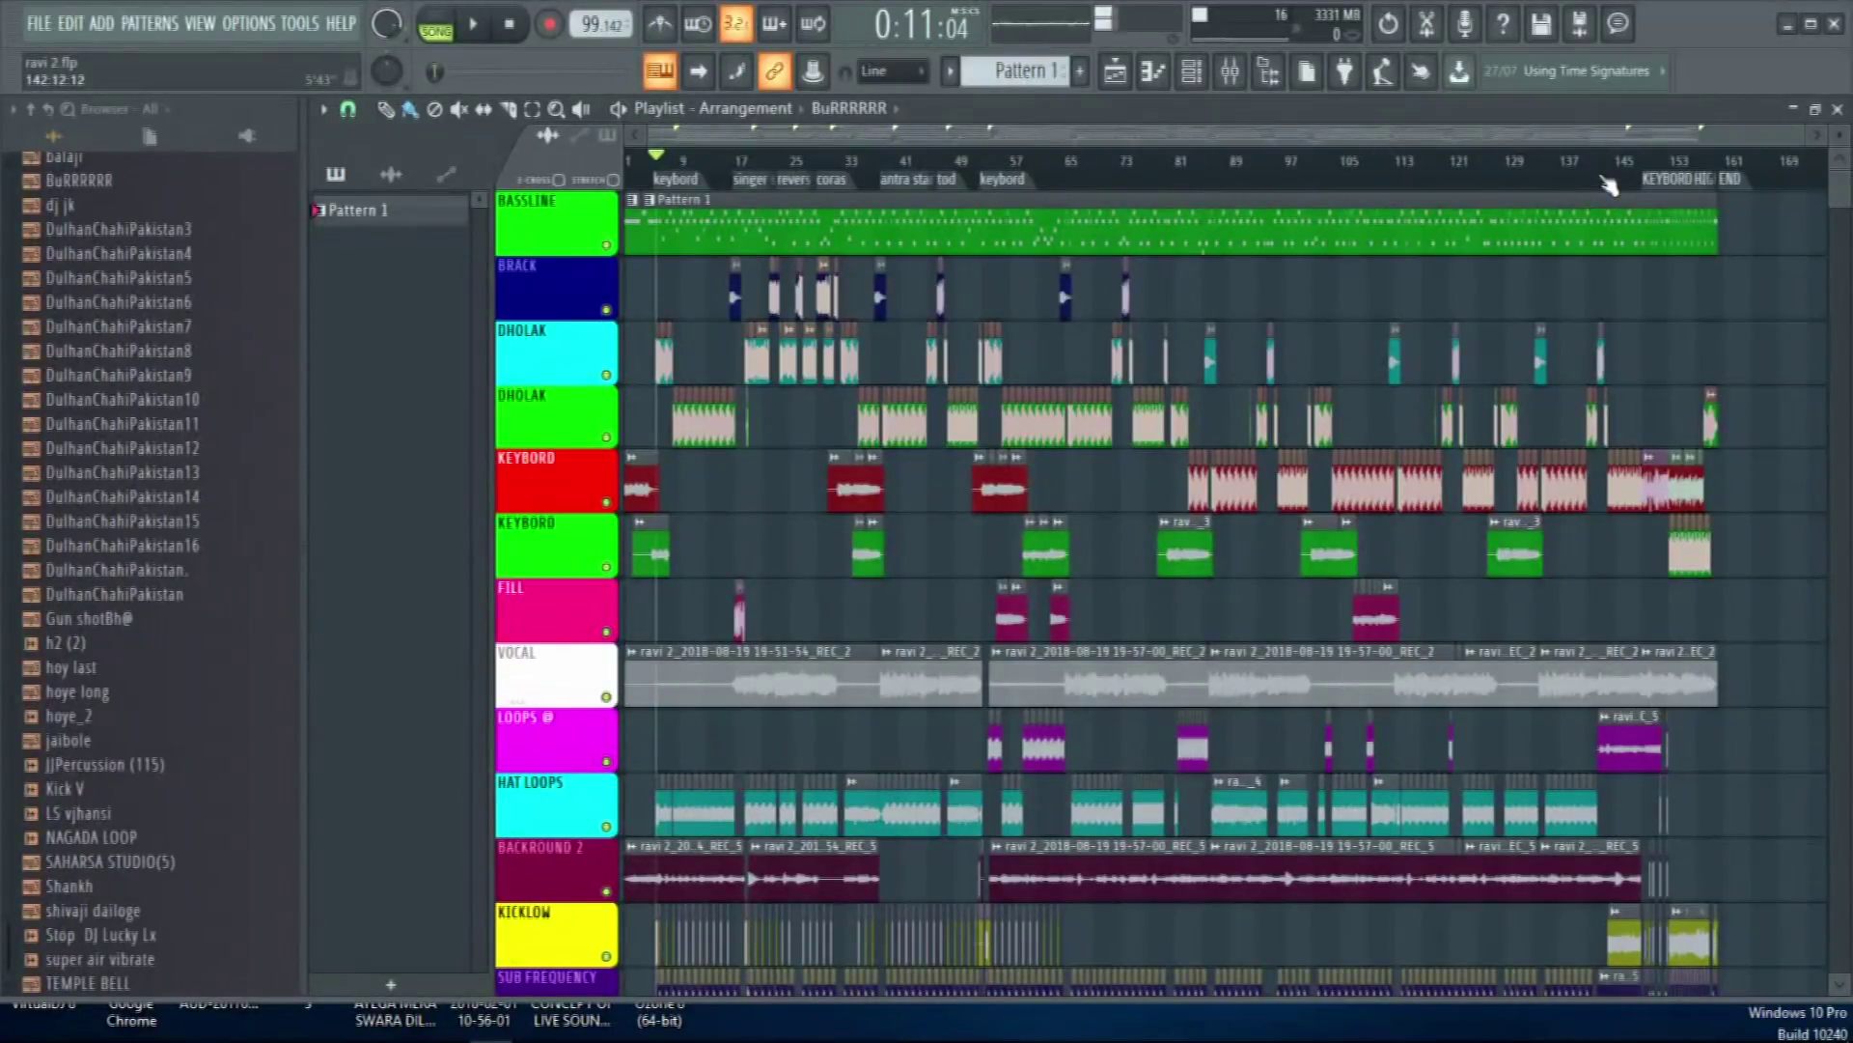
left_click_drag(1604, 170, 1622, 176)
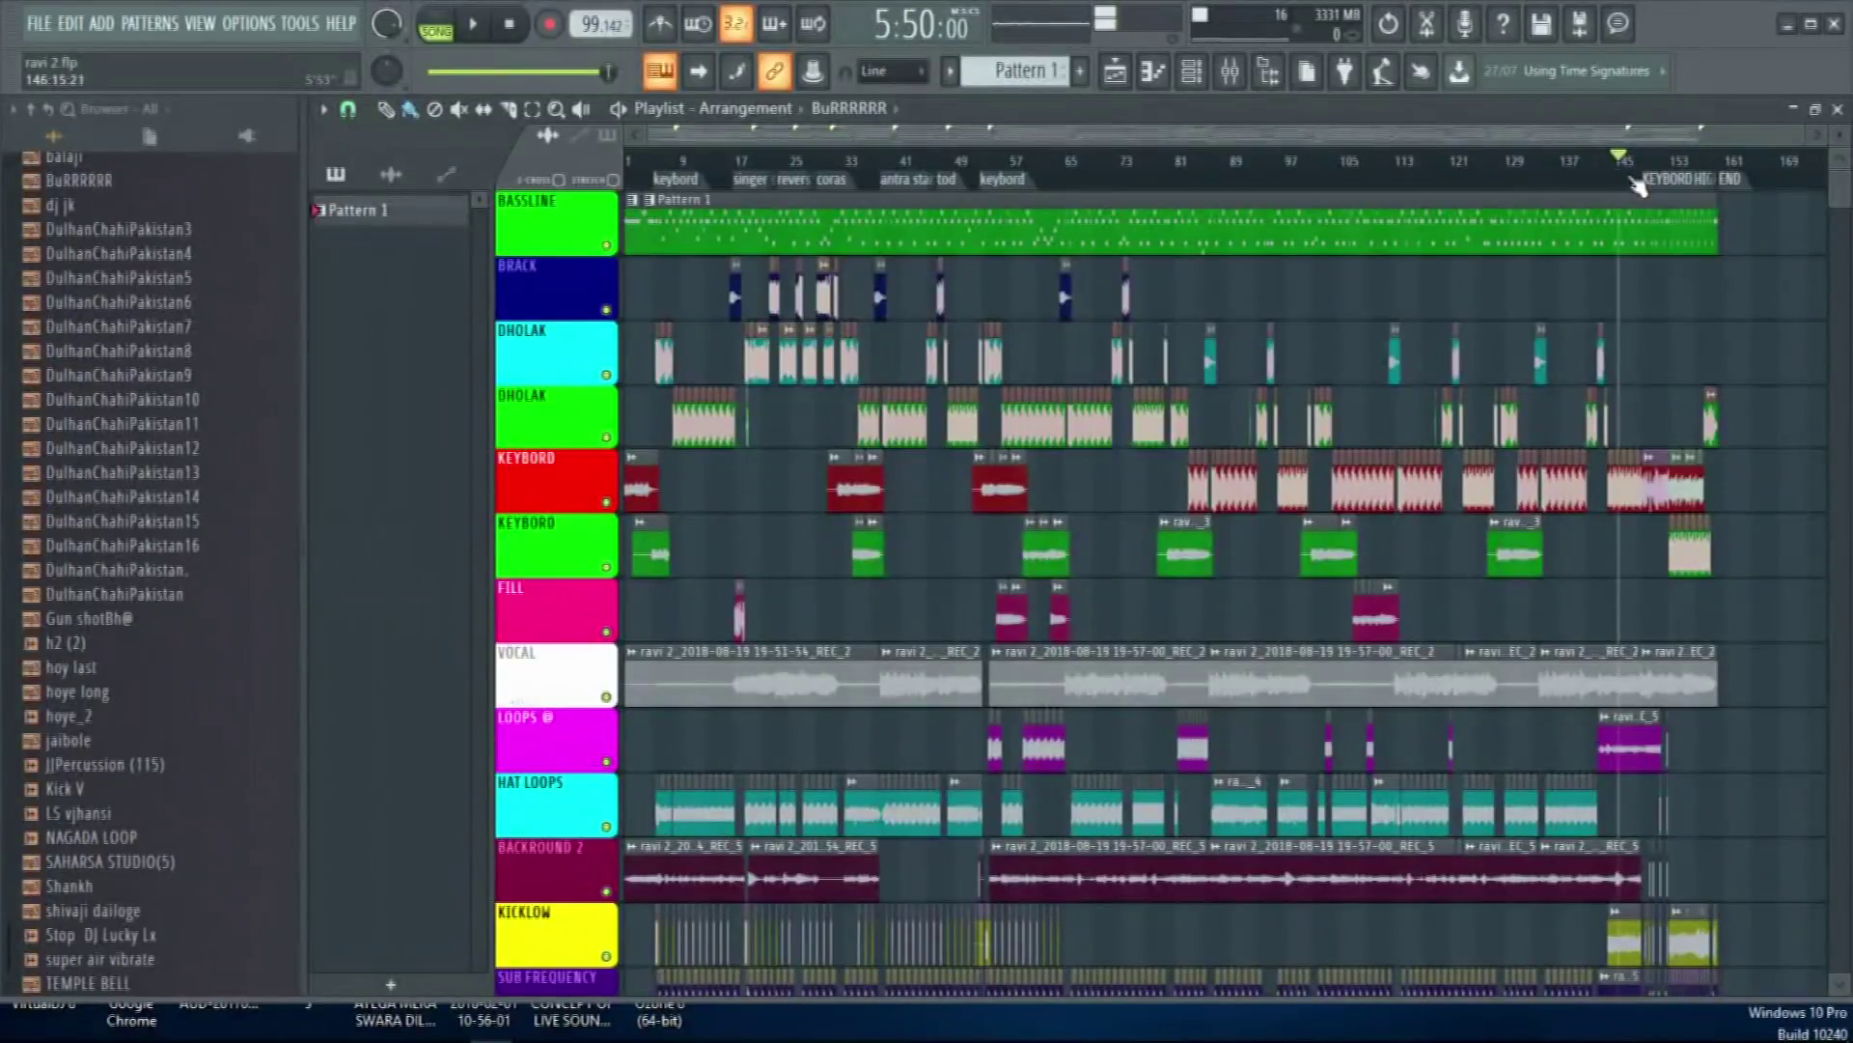
left_click(1638, 181)
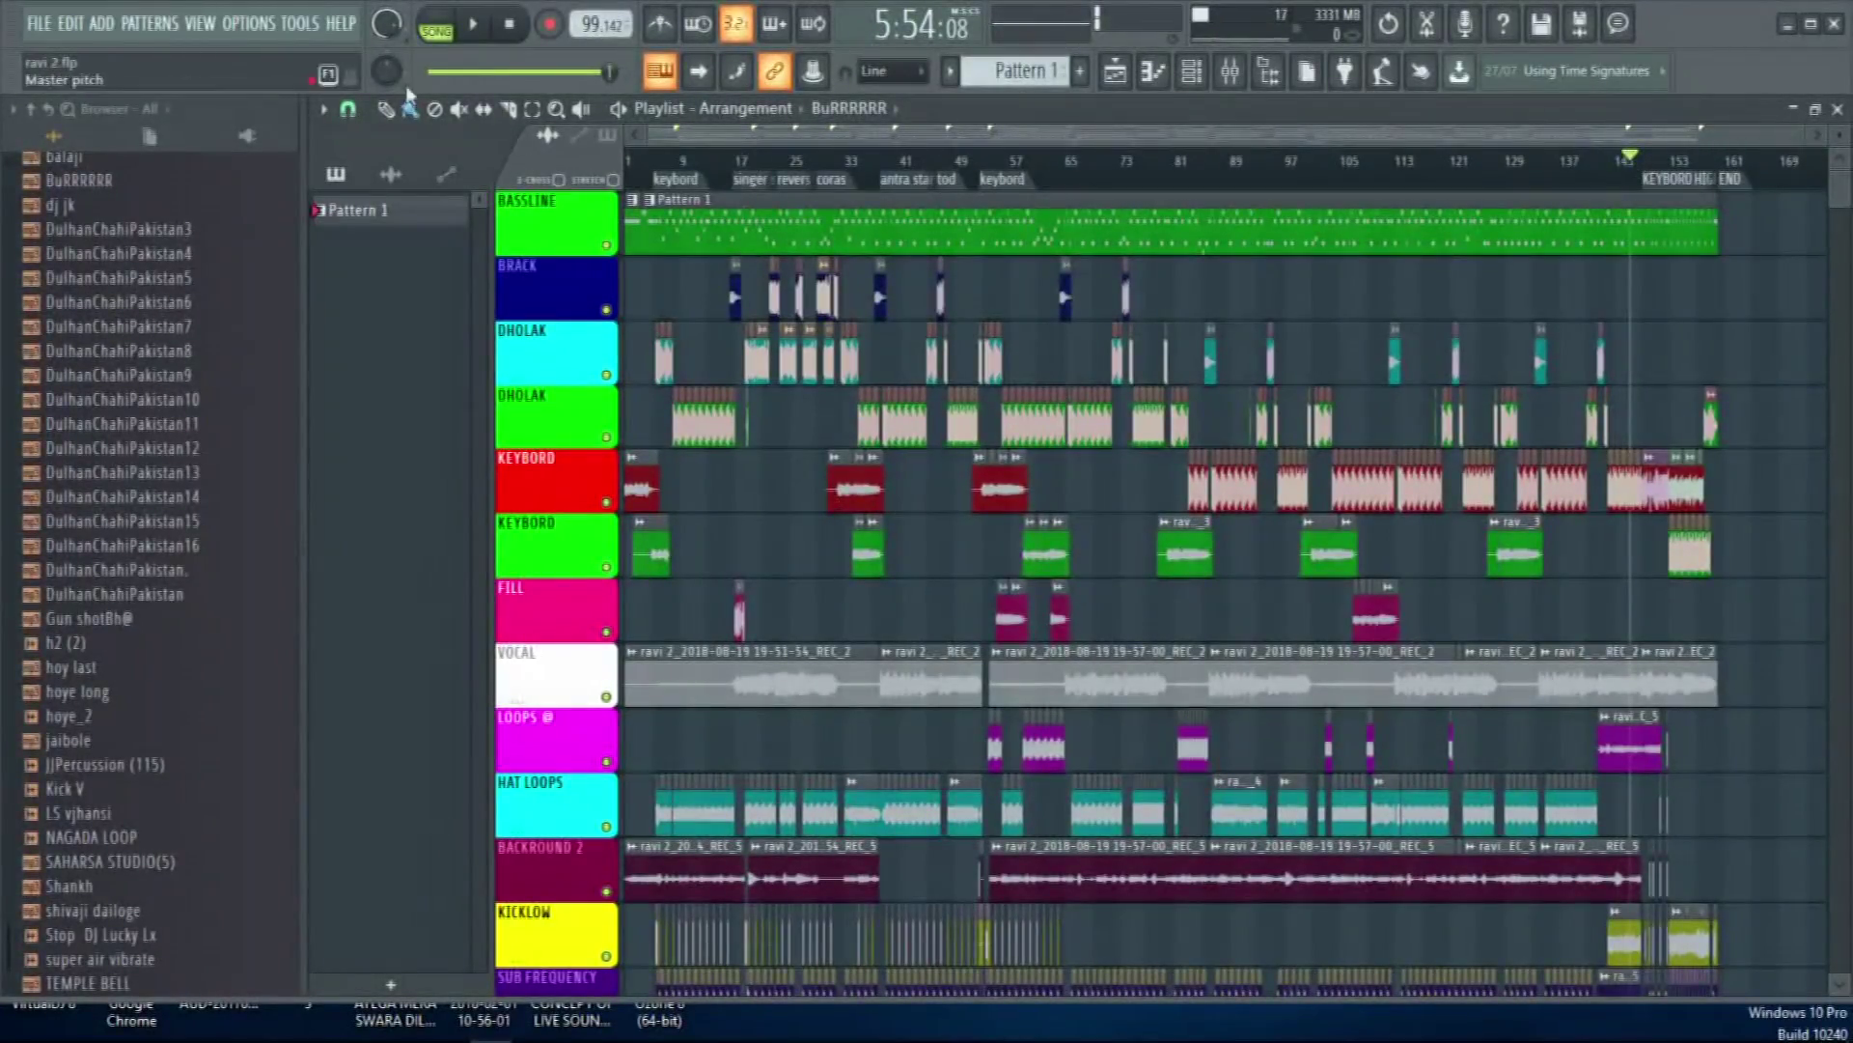
key("space")
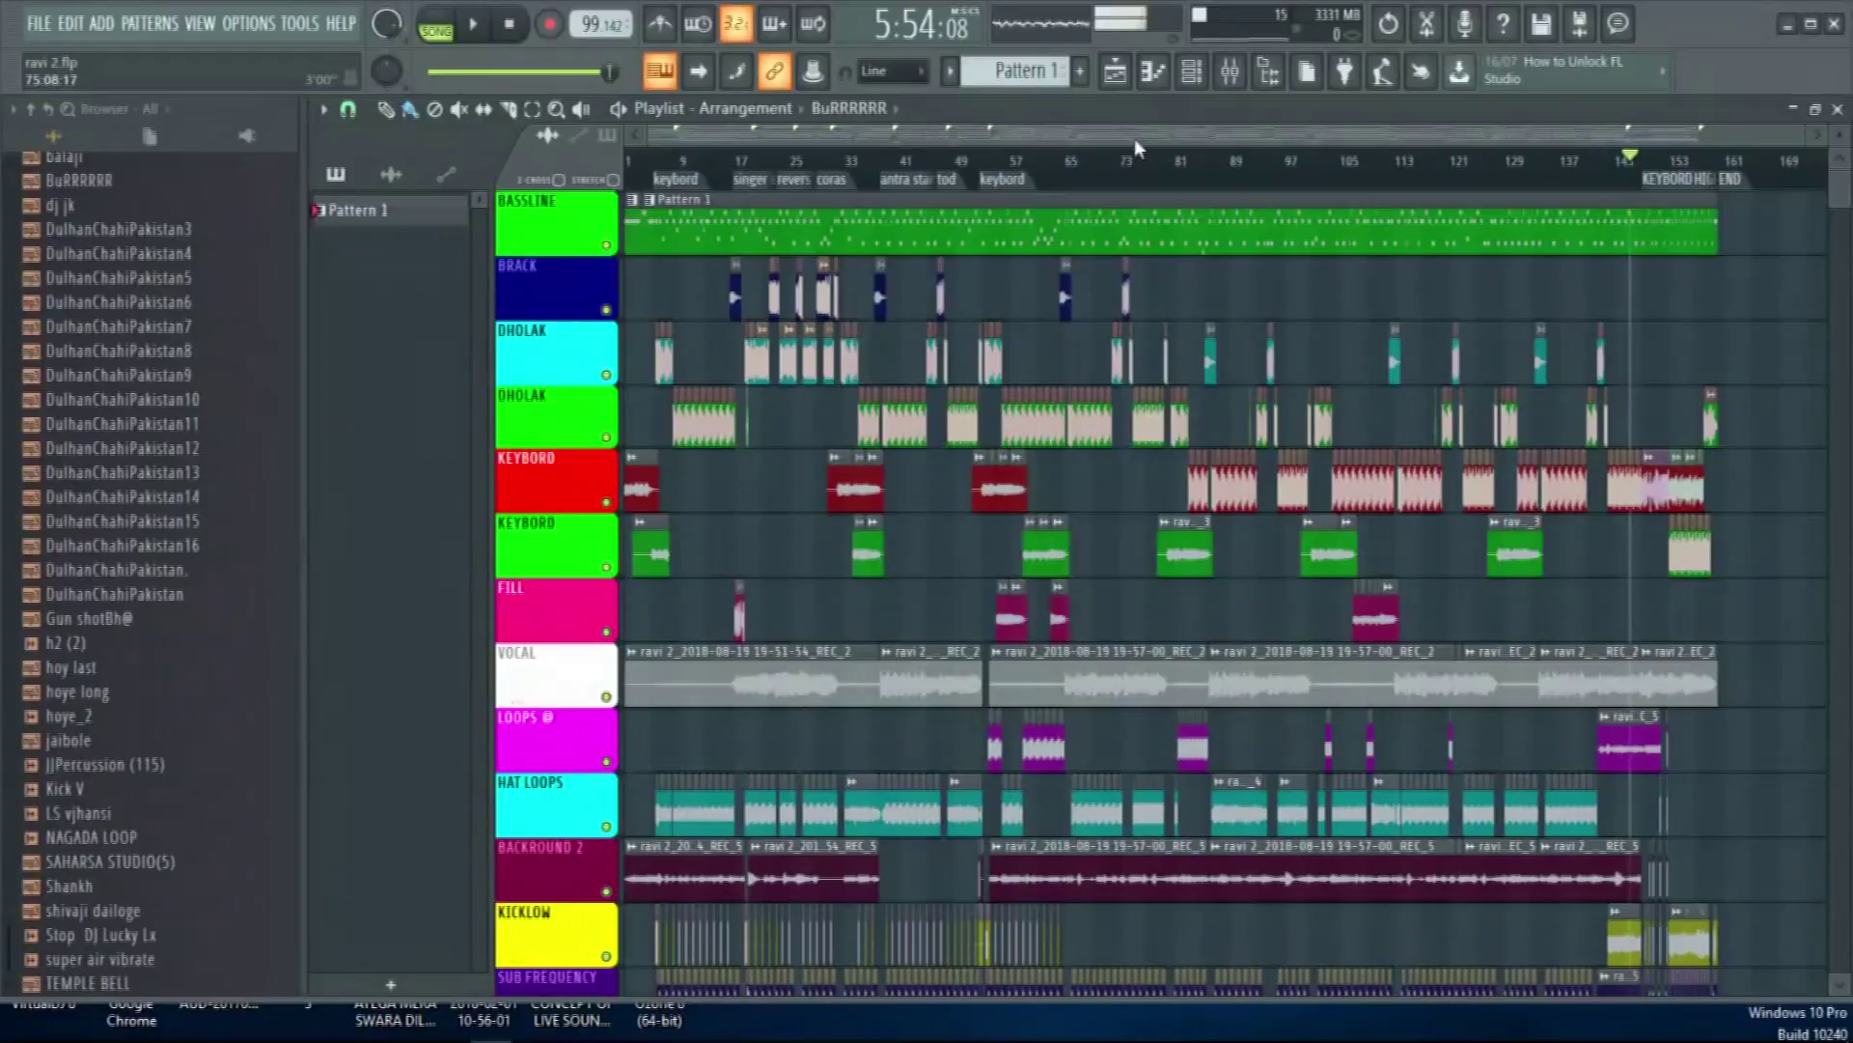
Open the mixer and inspect the Fruity parametric EQ 2 curve on insert 19
left_click(1232, 74)
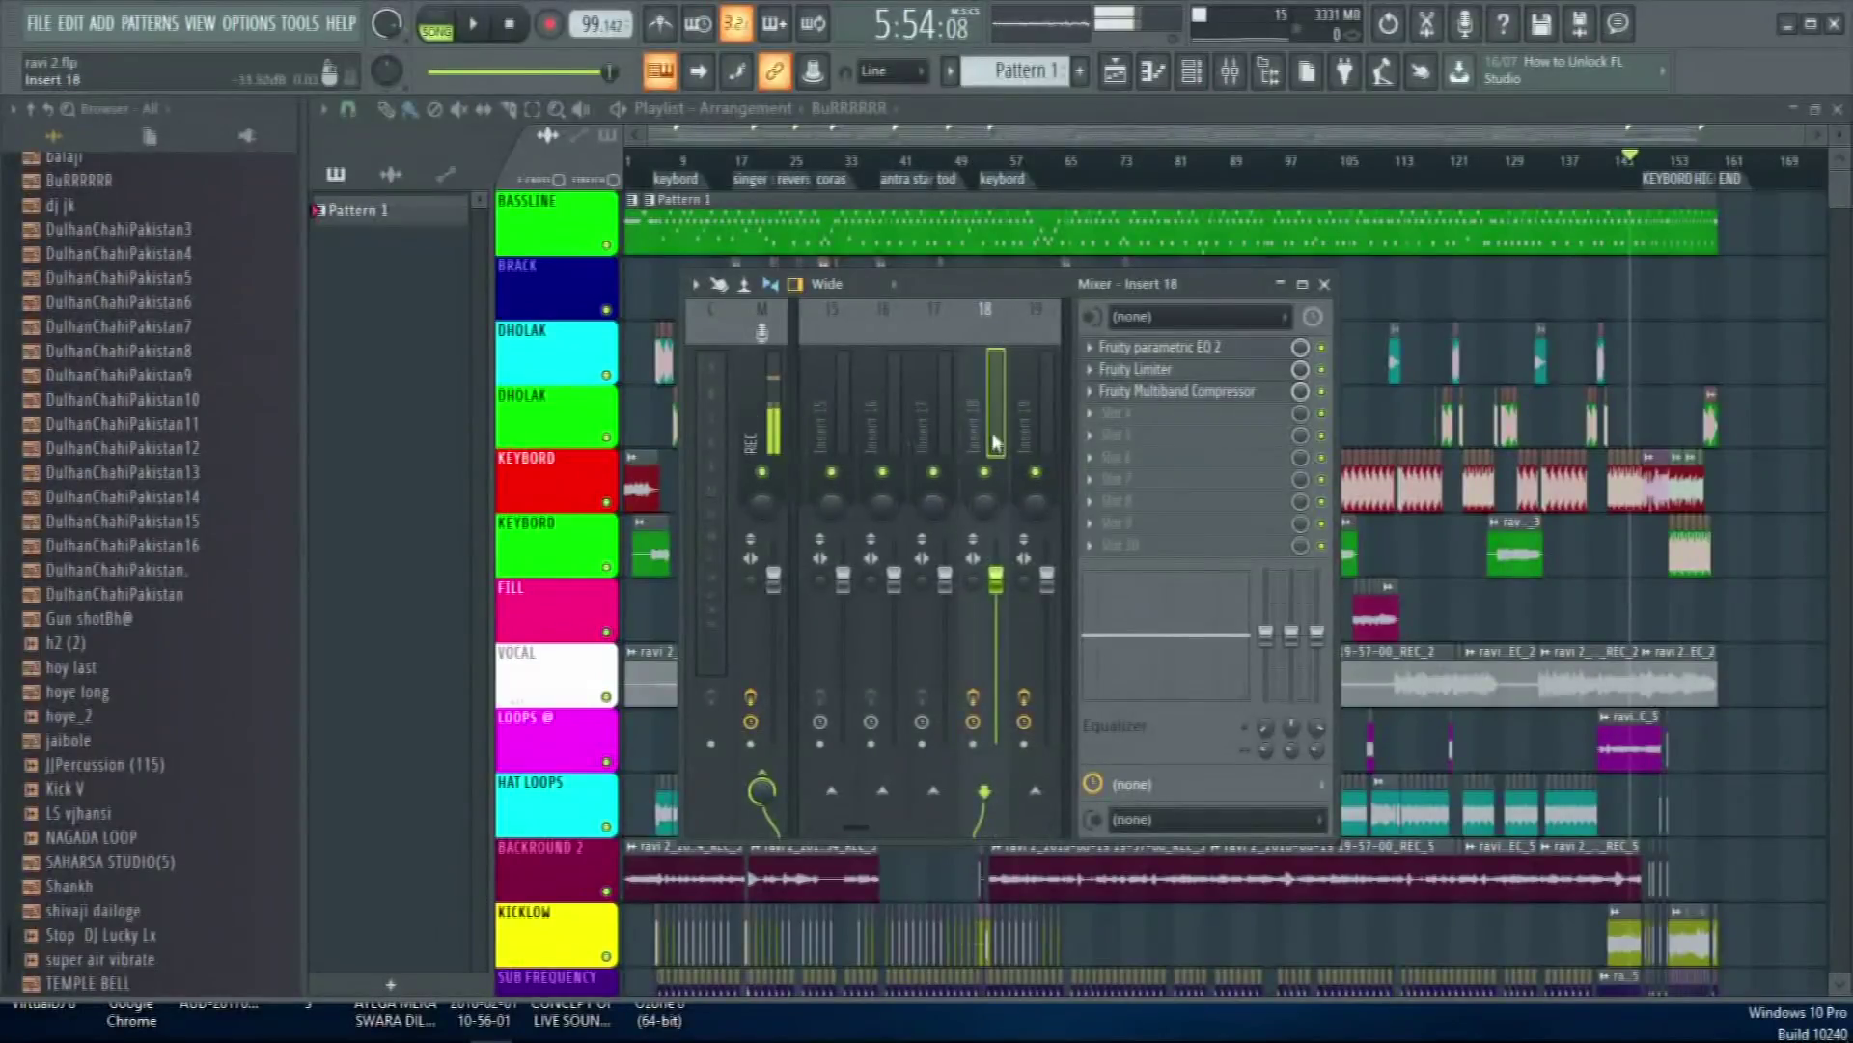
left_click(1021, 425)
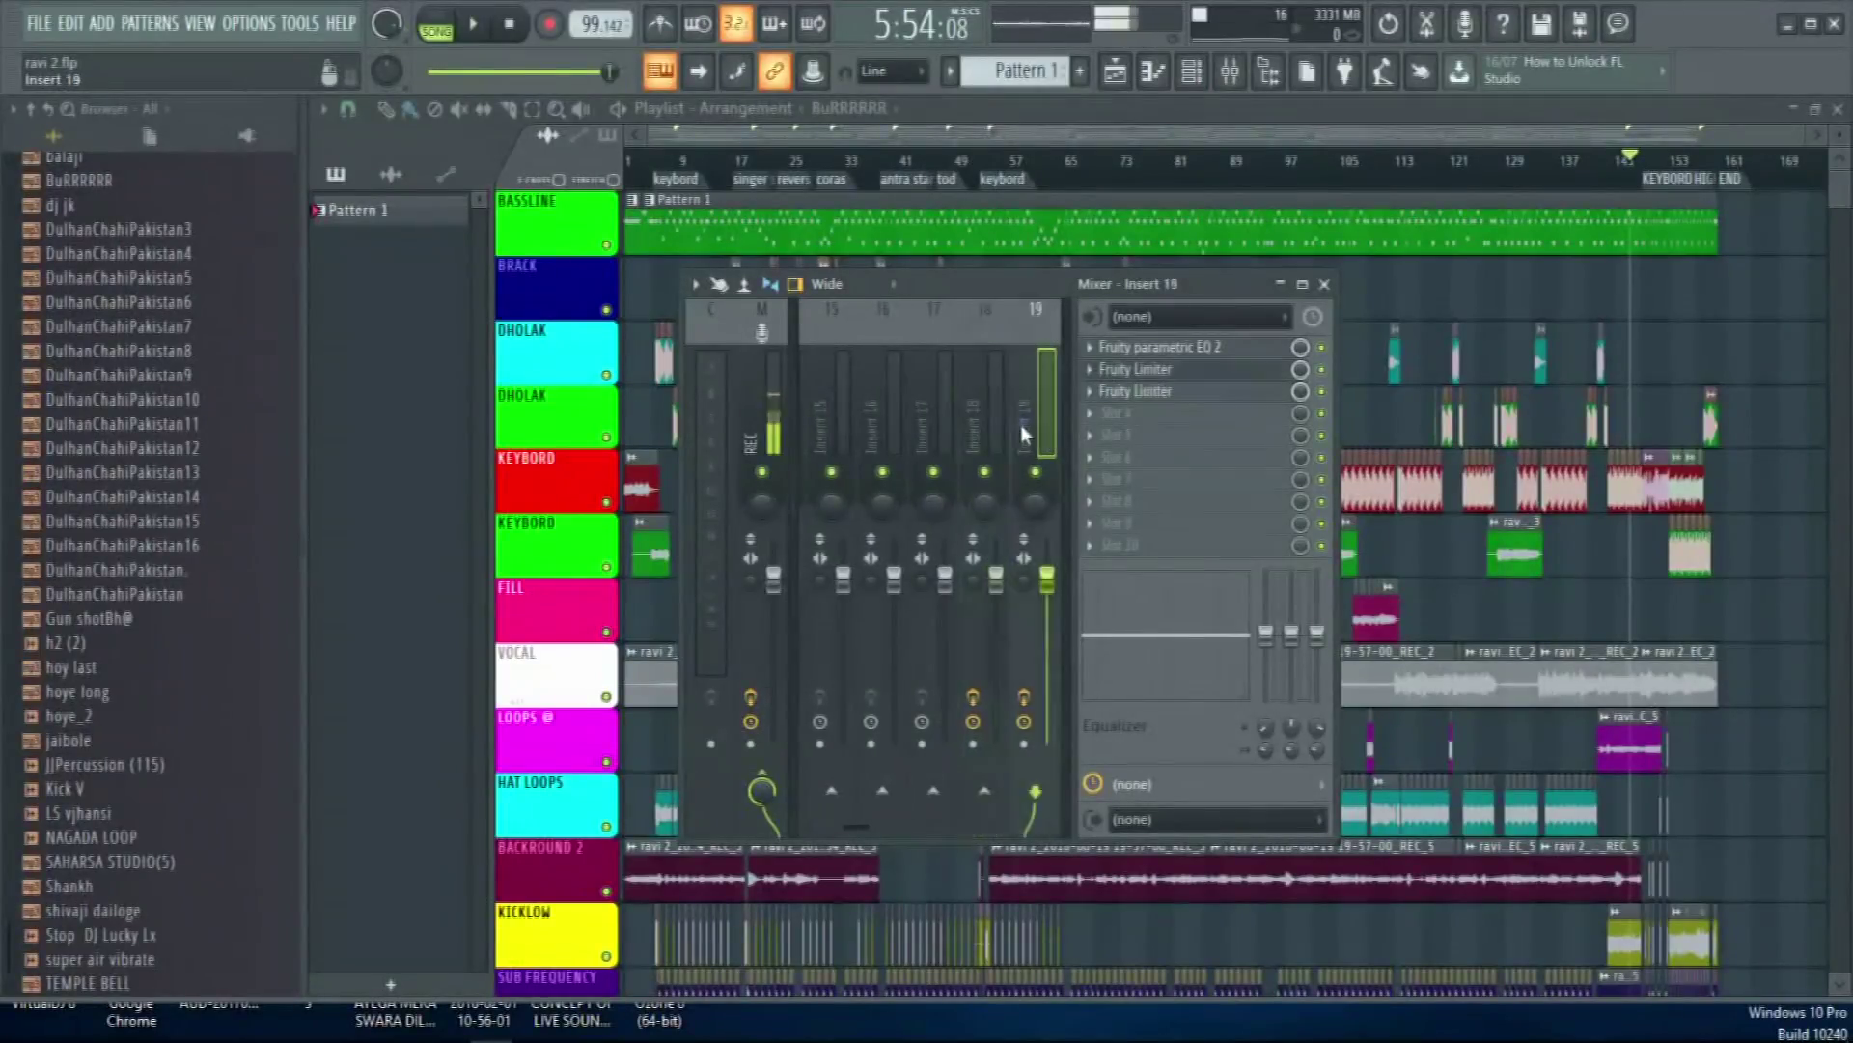
left_click(1165, 352)
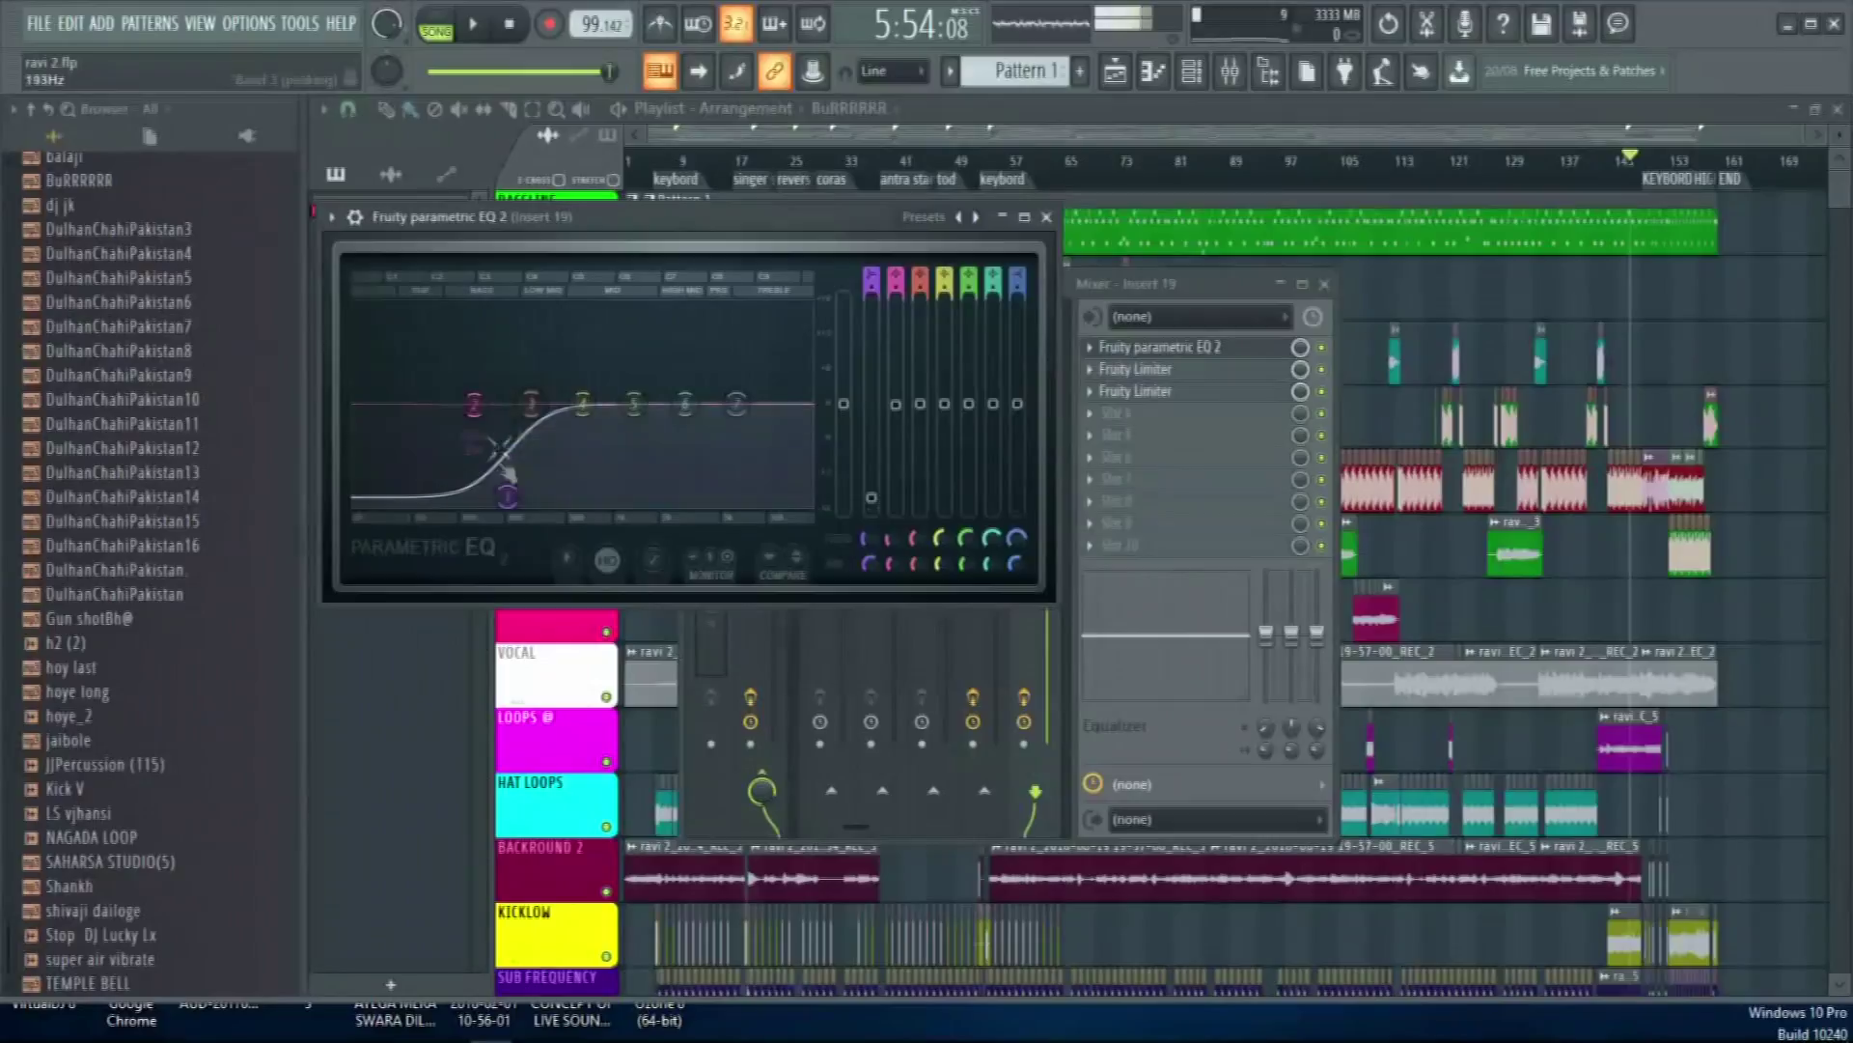
left_click(1064, 220)
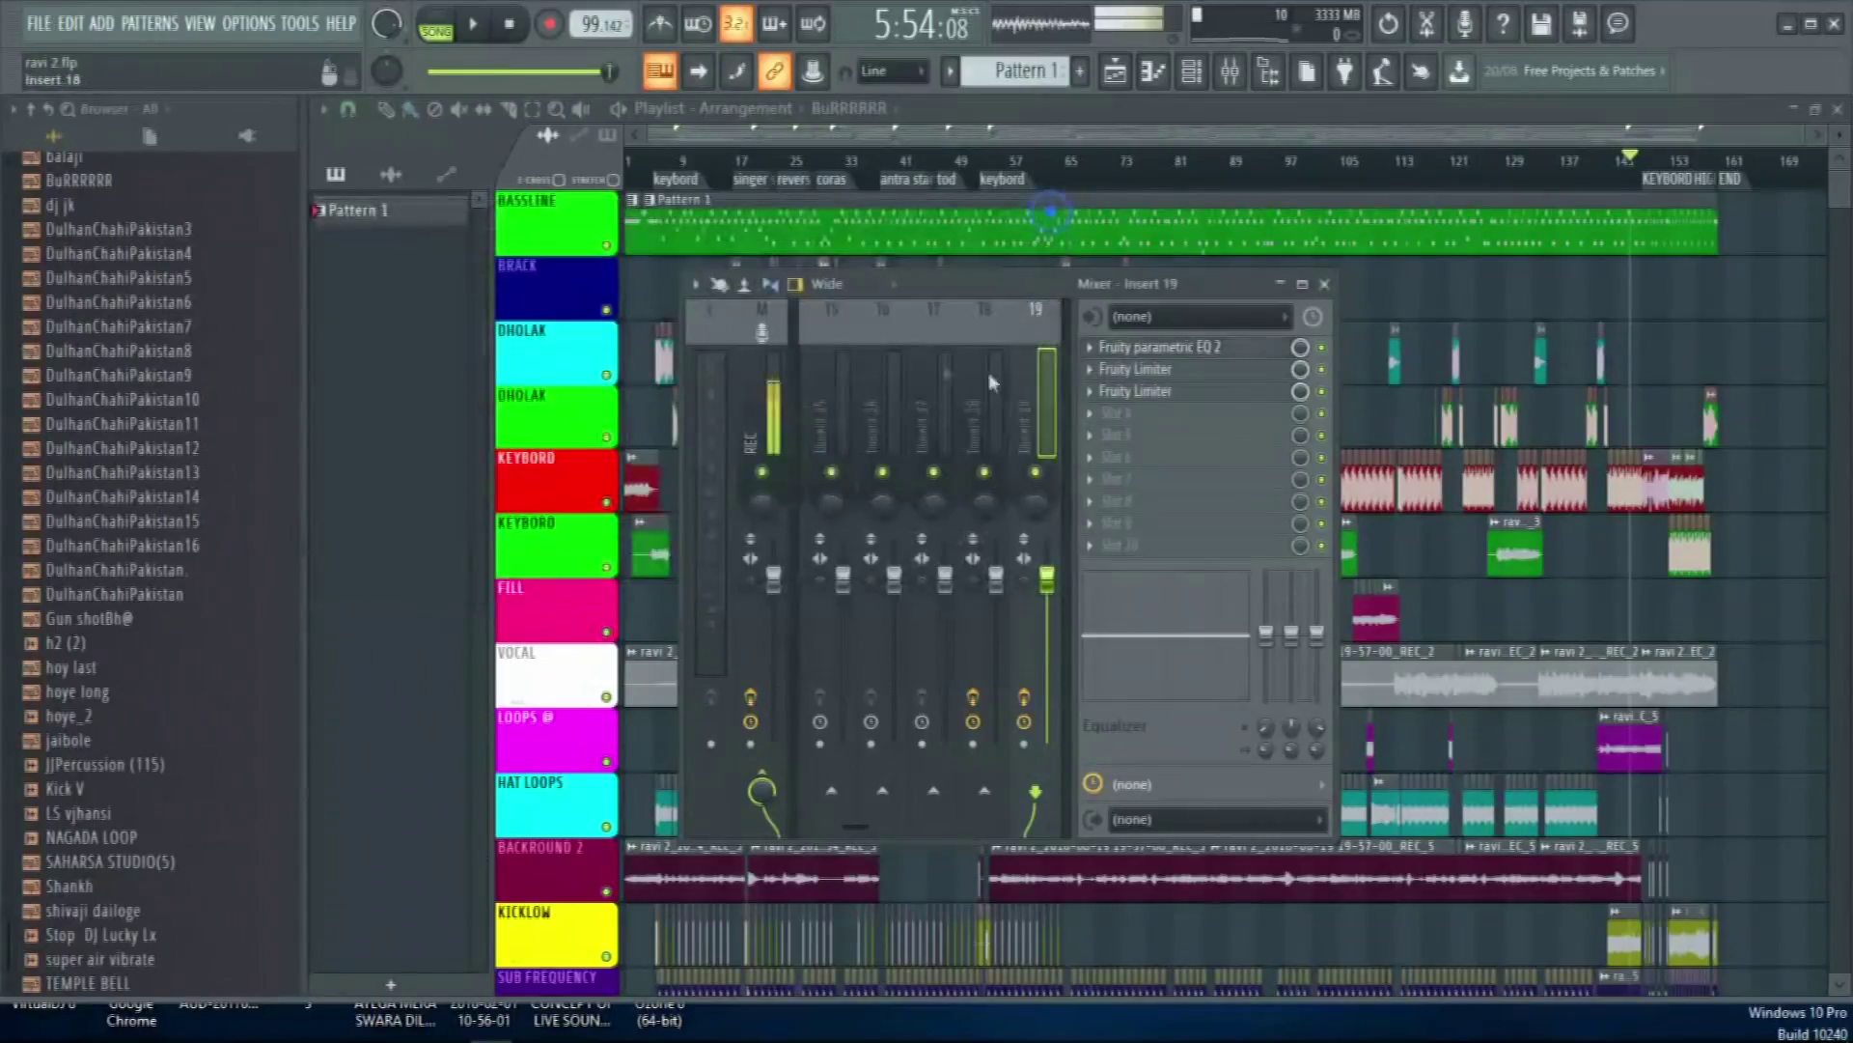
Inspect the effect slots of mixer inserts 20, 22 and 21
left_click(938, 424)
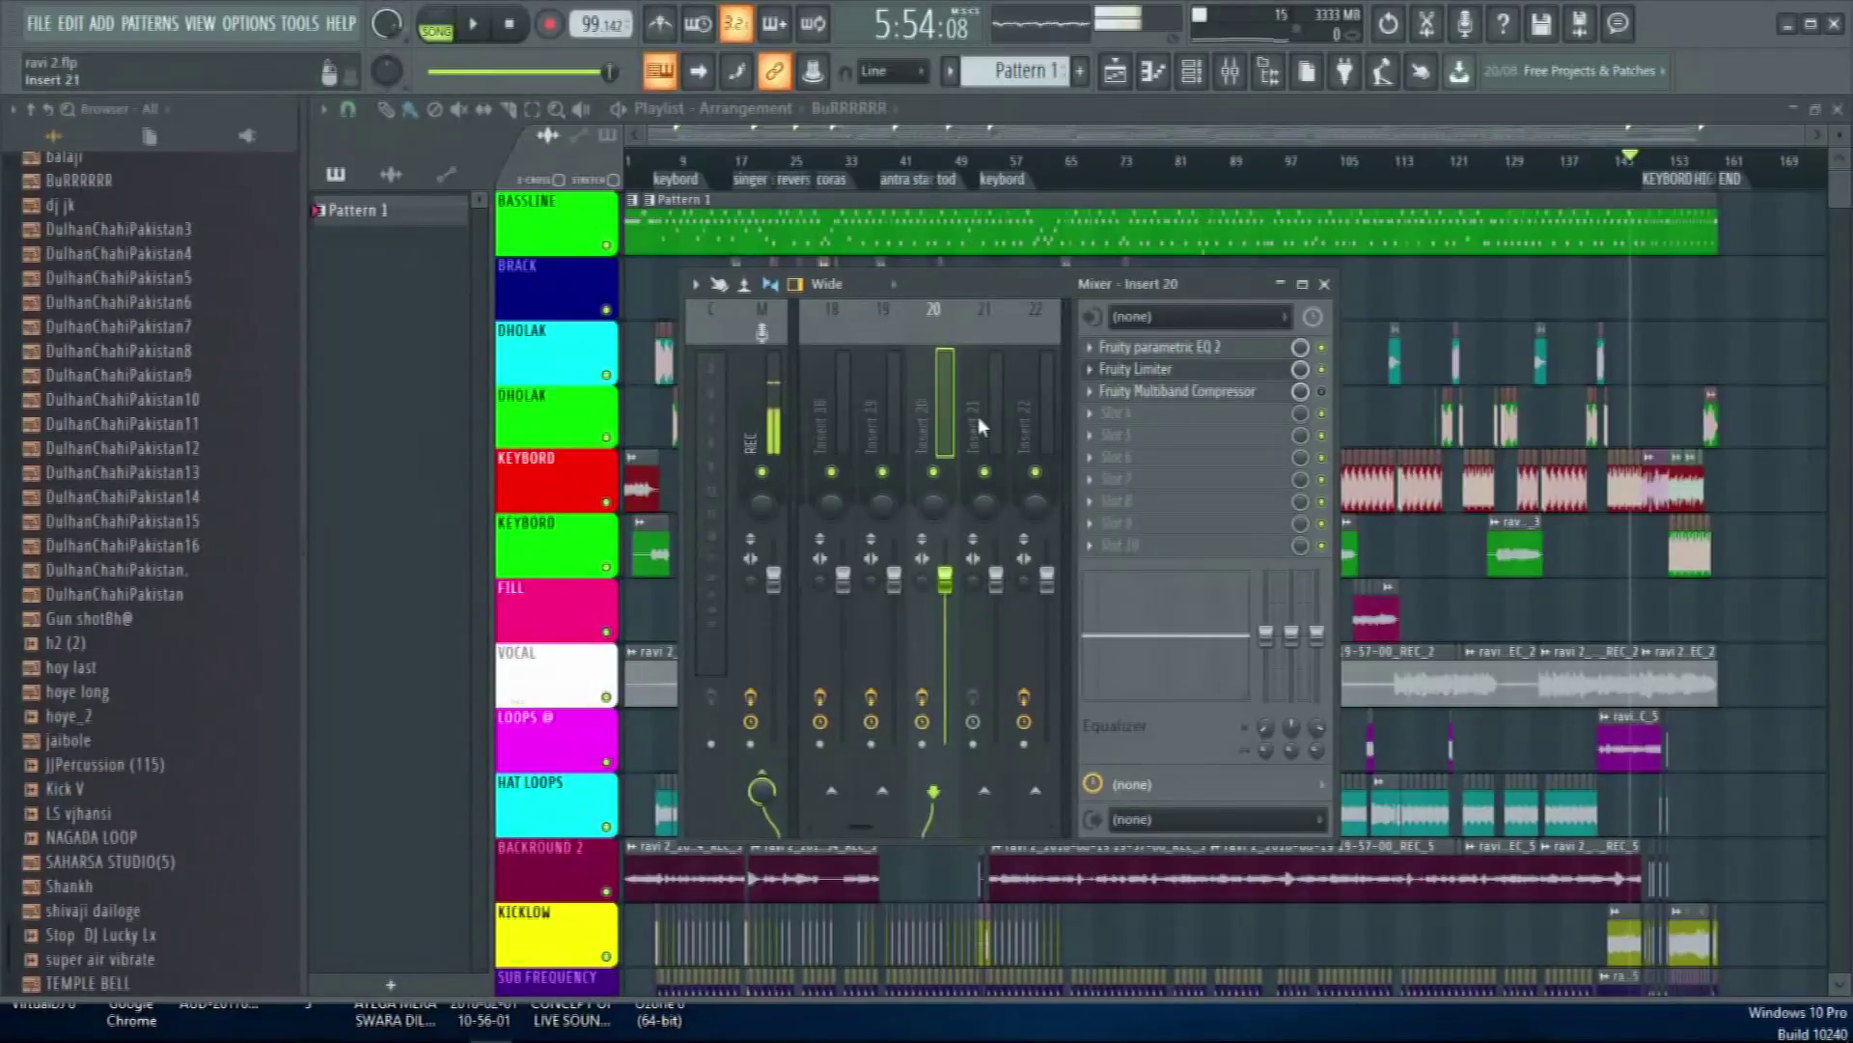
scroll(965, 454, "down", 3)
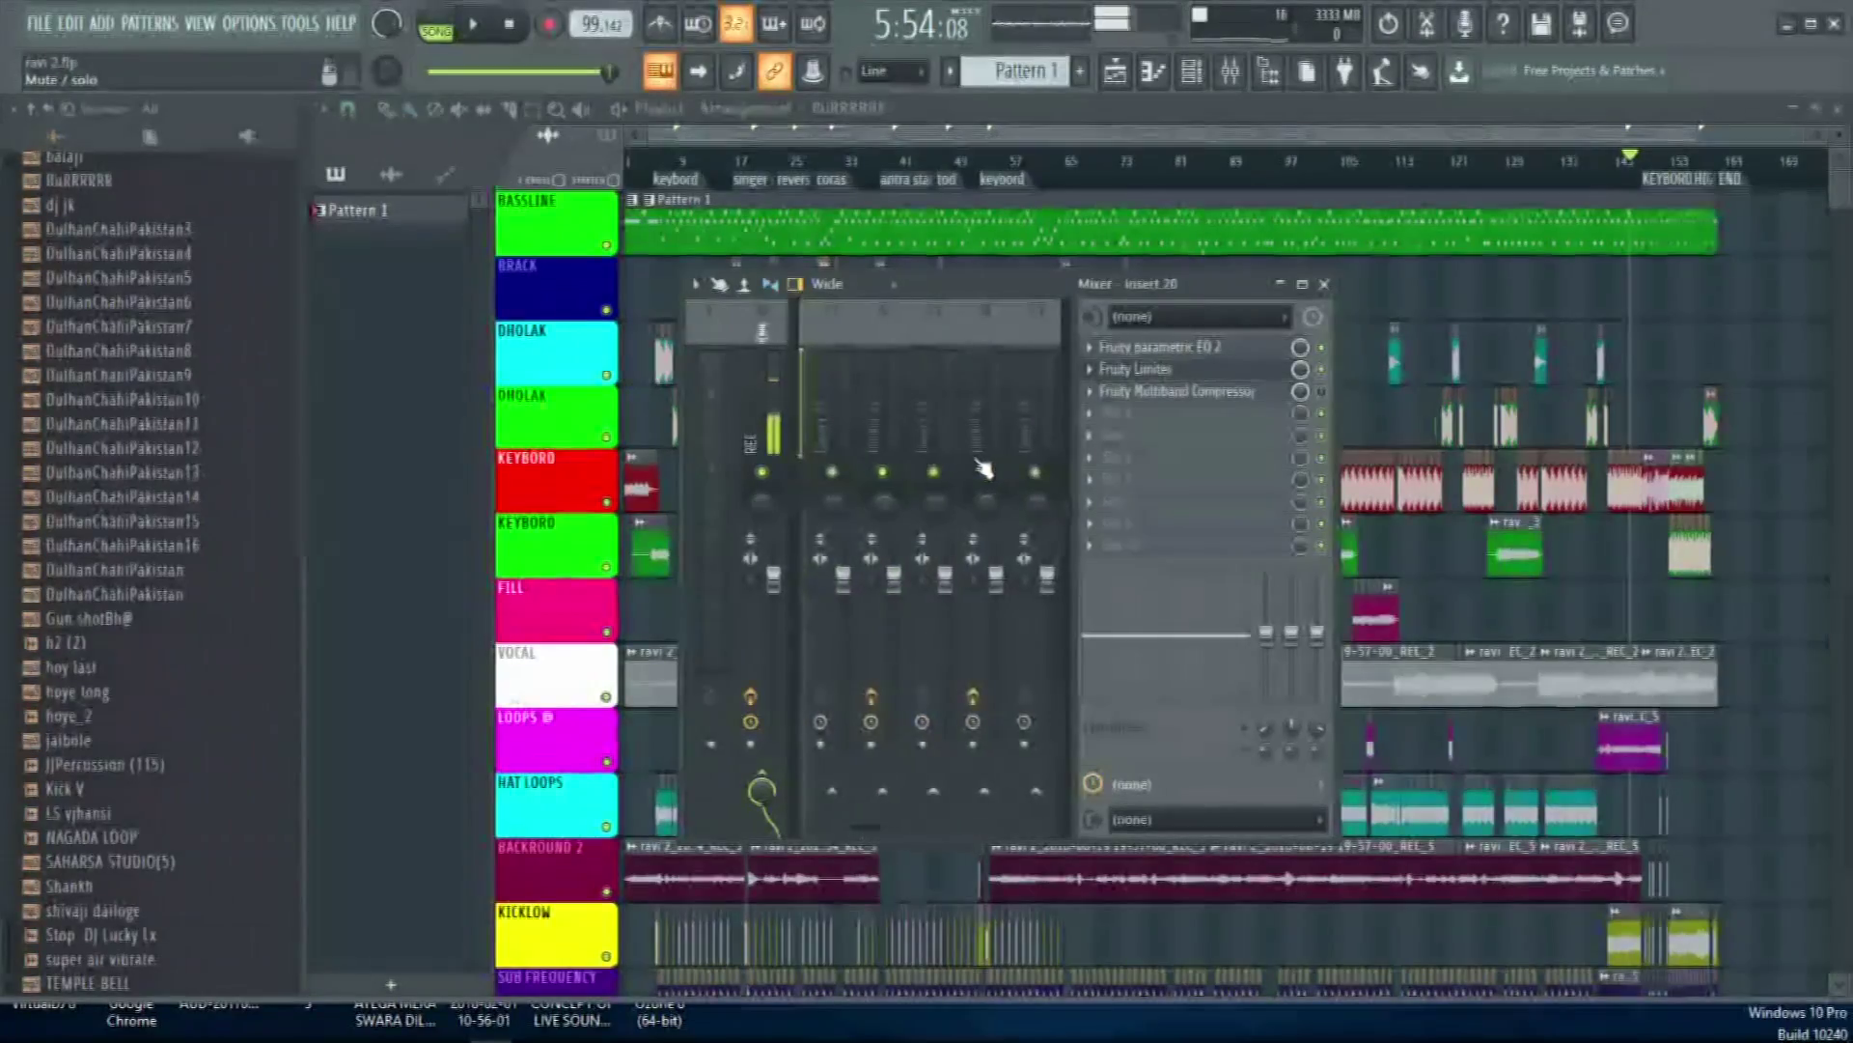
left_click(861, 421)
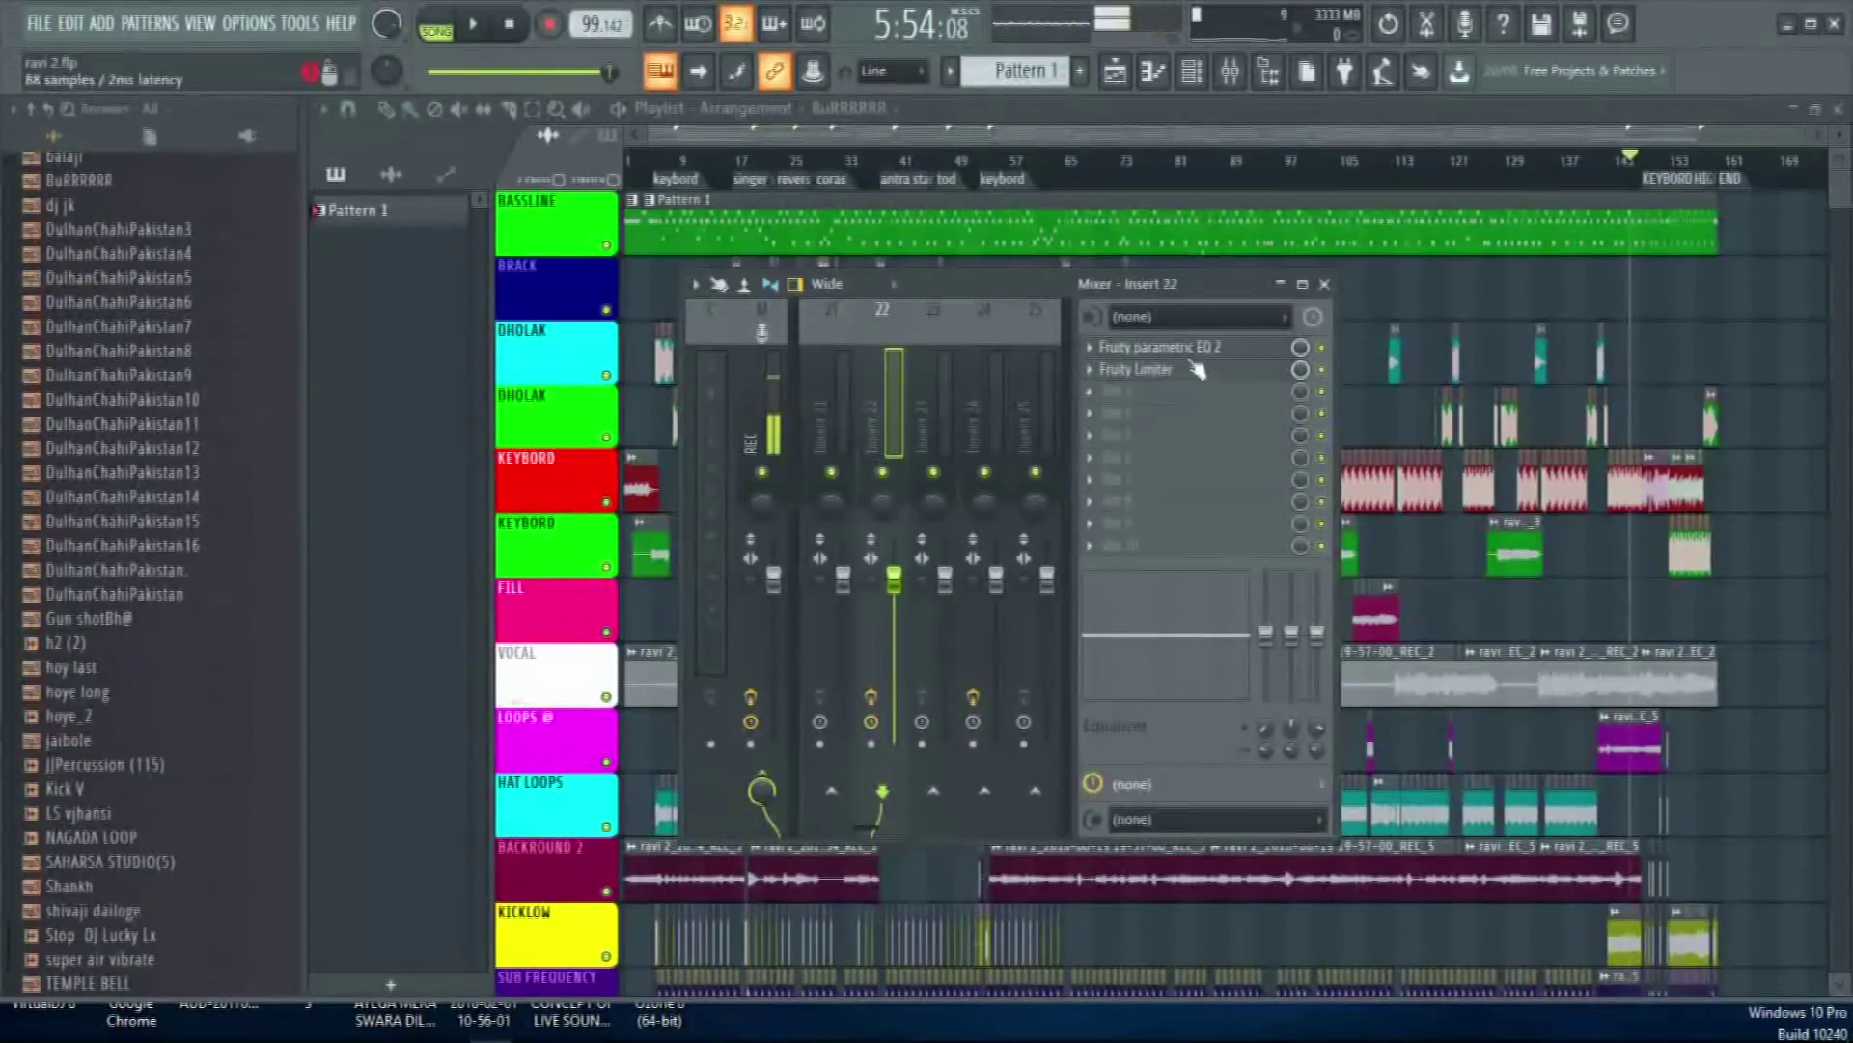
left_click(821, 408)
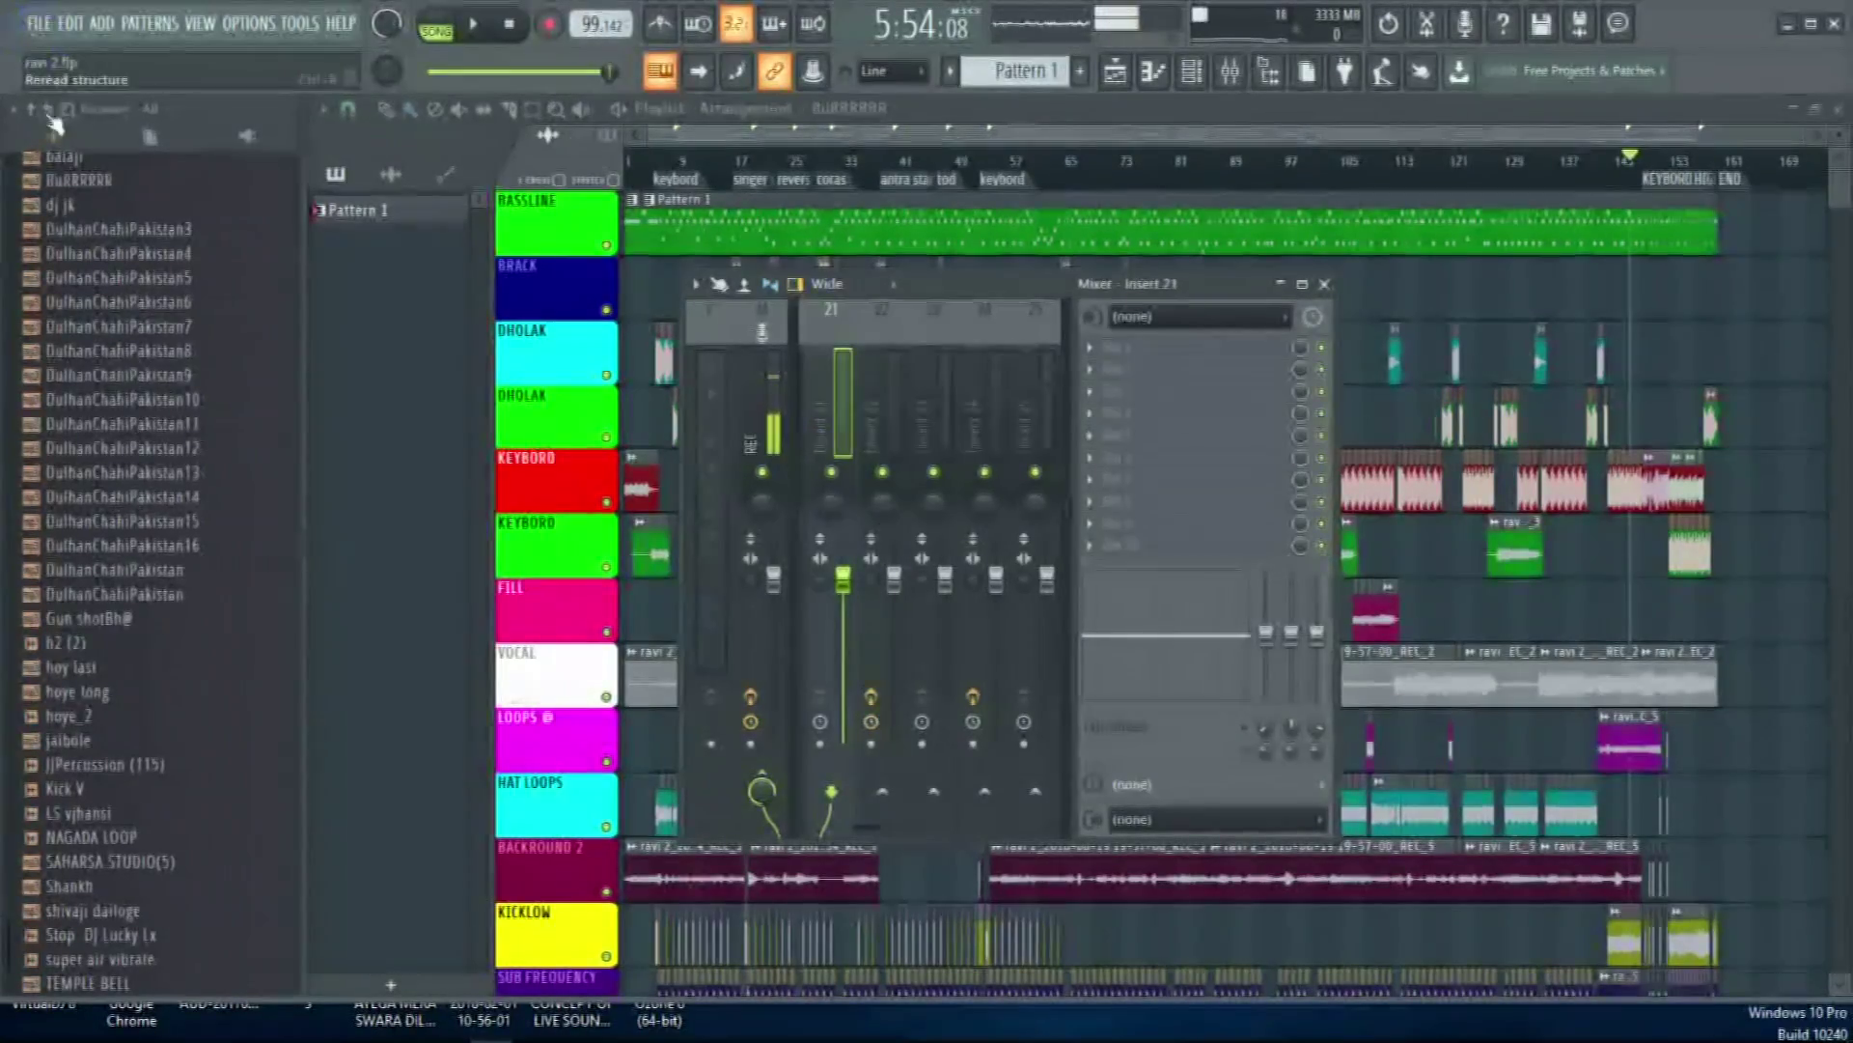
Browse the effect plugins available for slot 1 of the first REC insert, including Ozone 8, and close the mixer
scroll(836, 431, "up", 7)
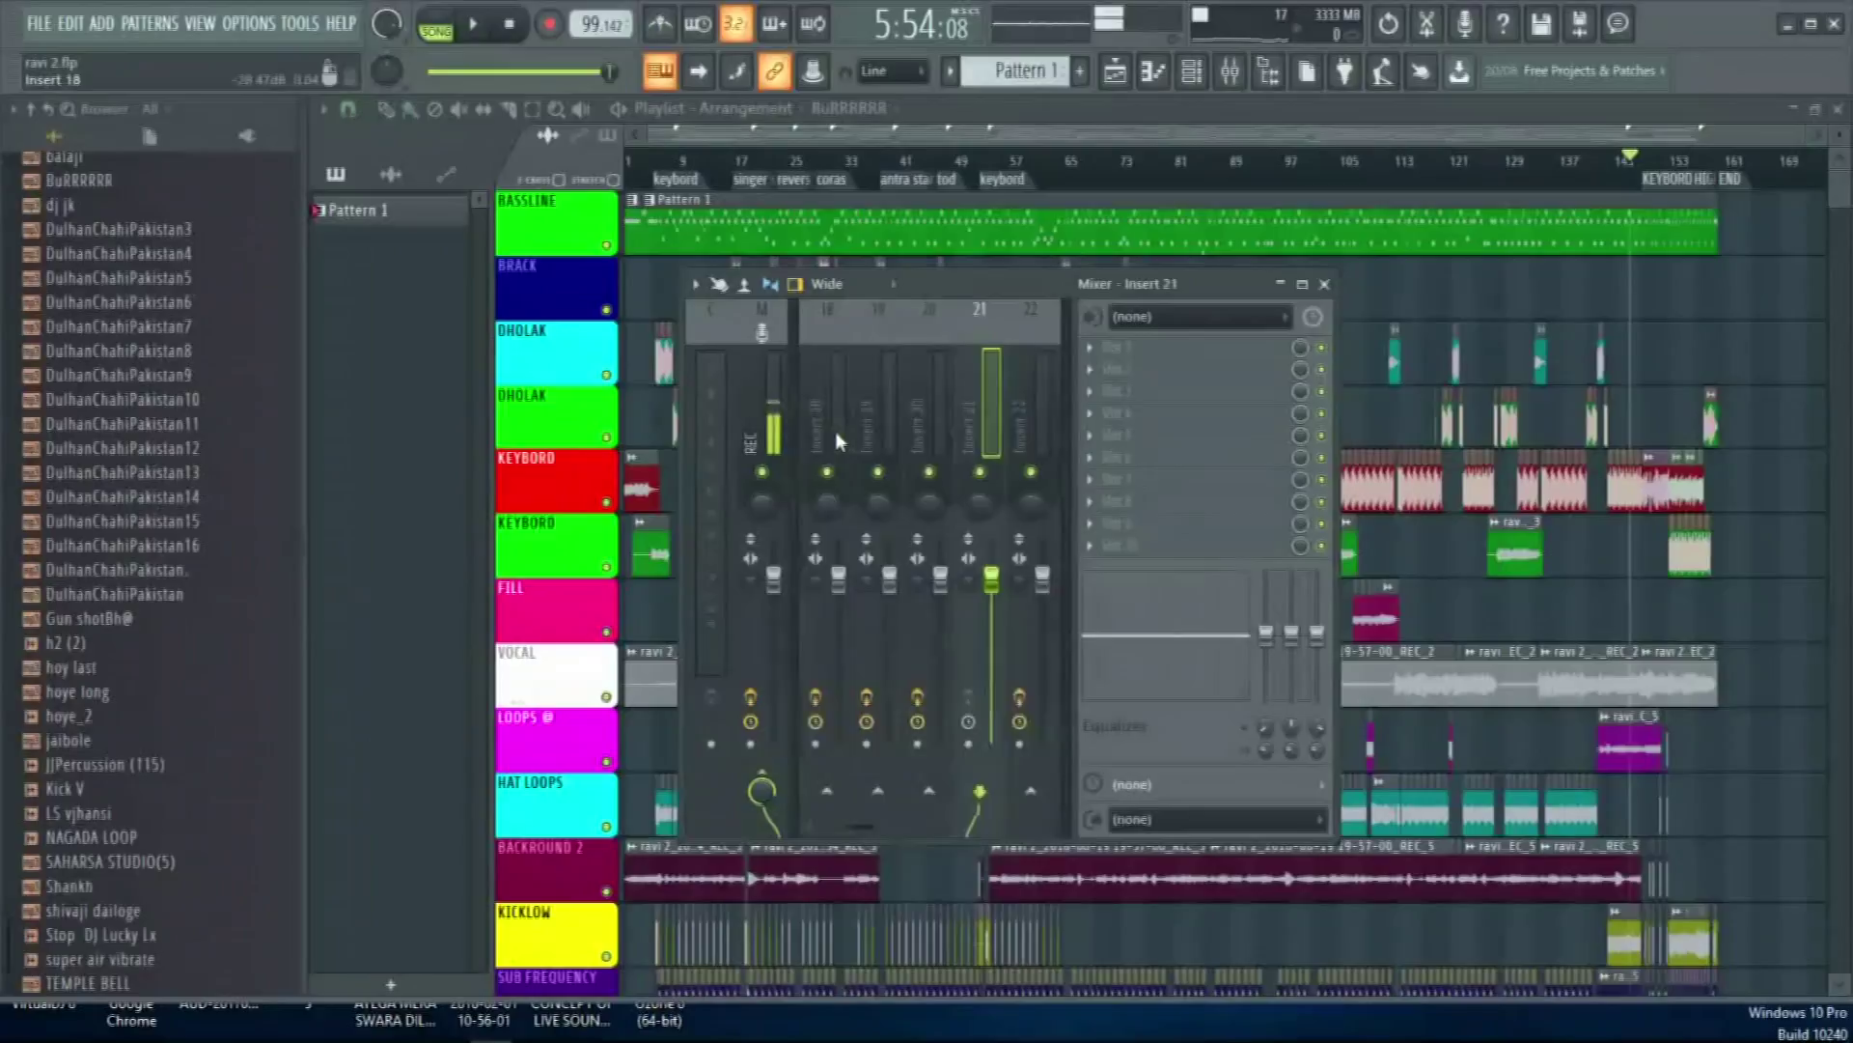
left_click(821, 425)
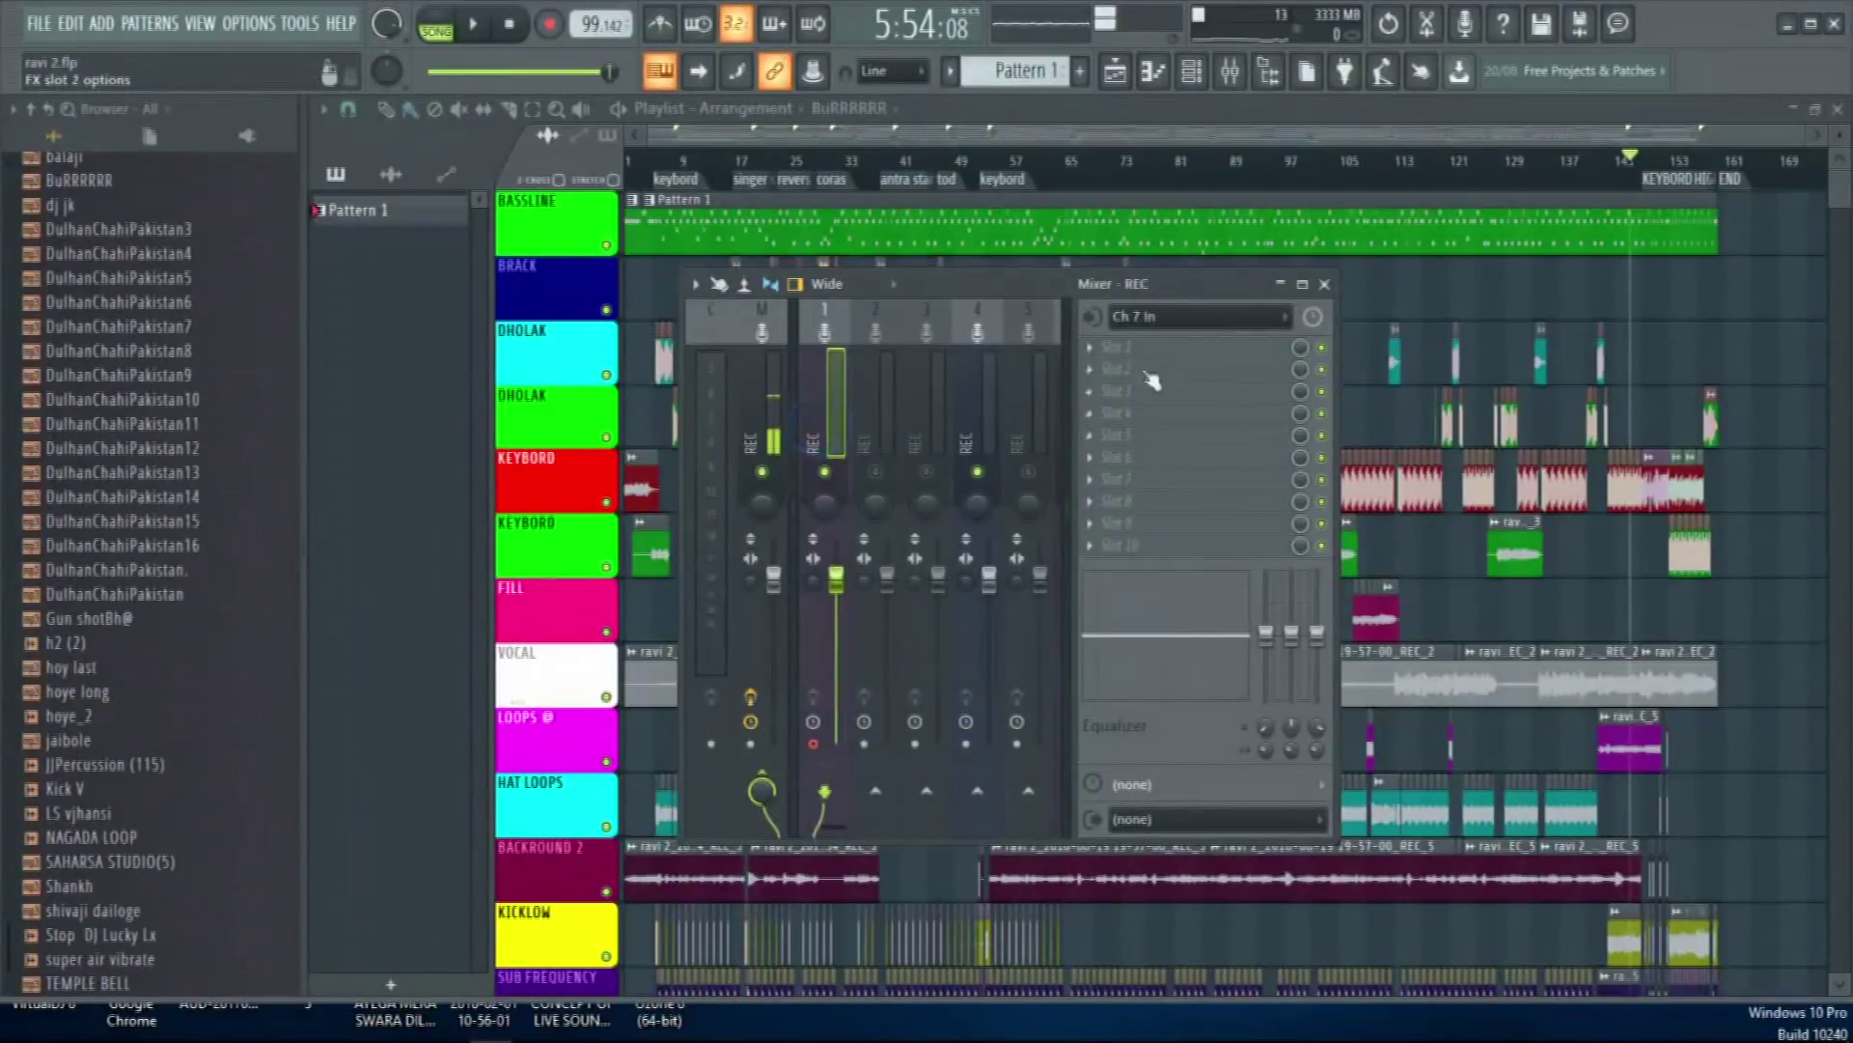
left_click(1089, 349)
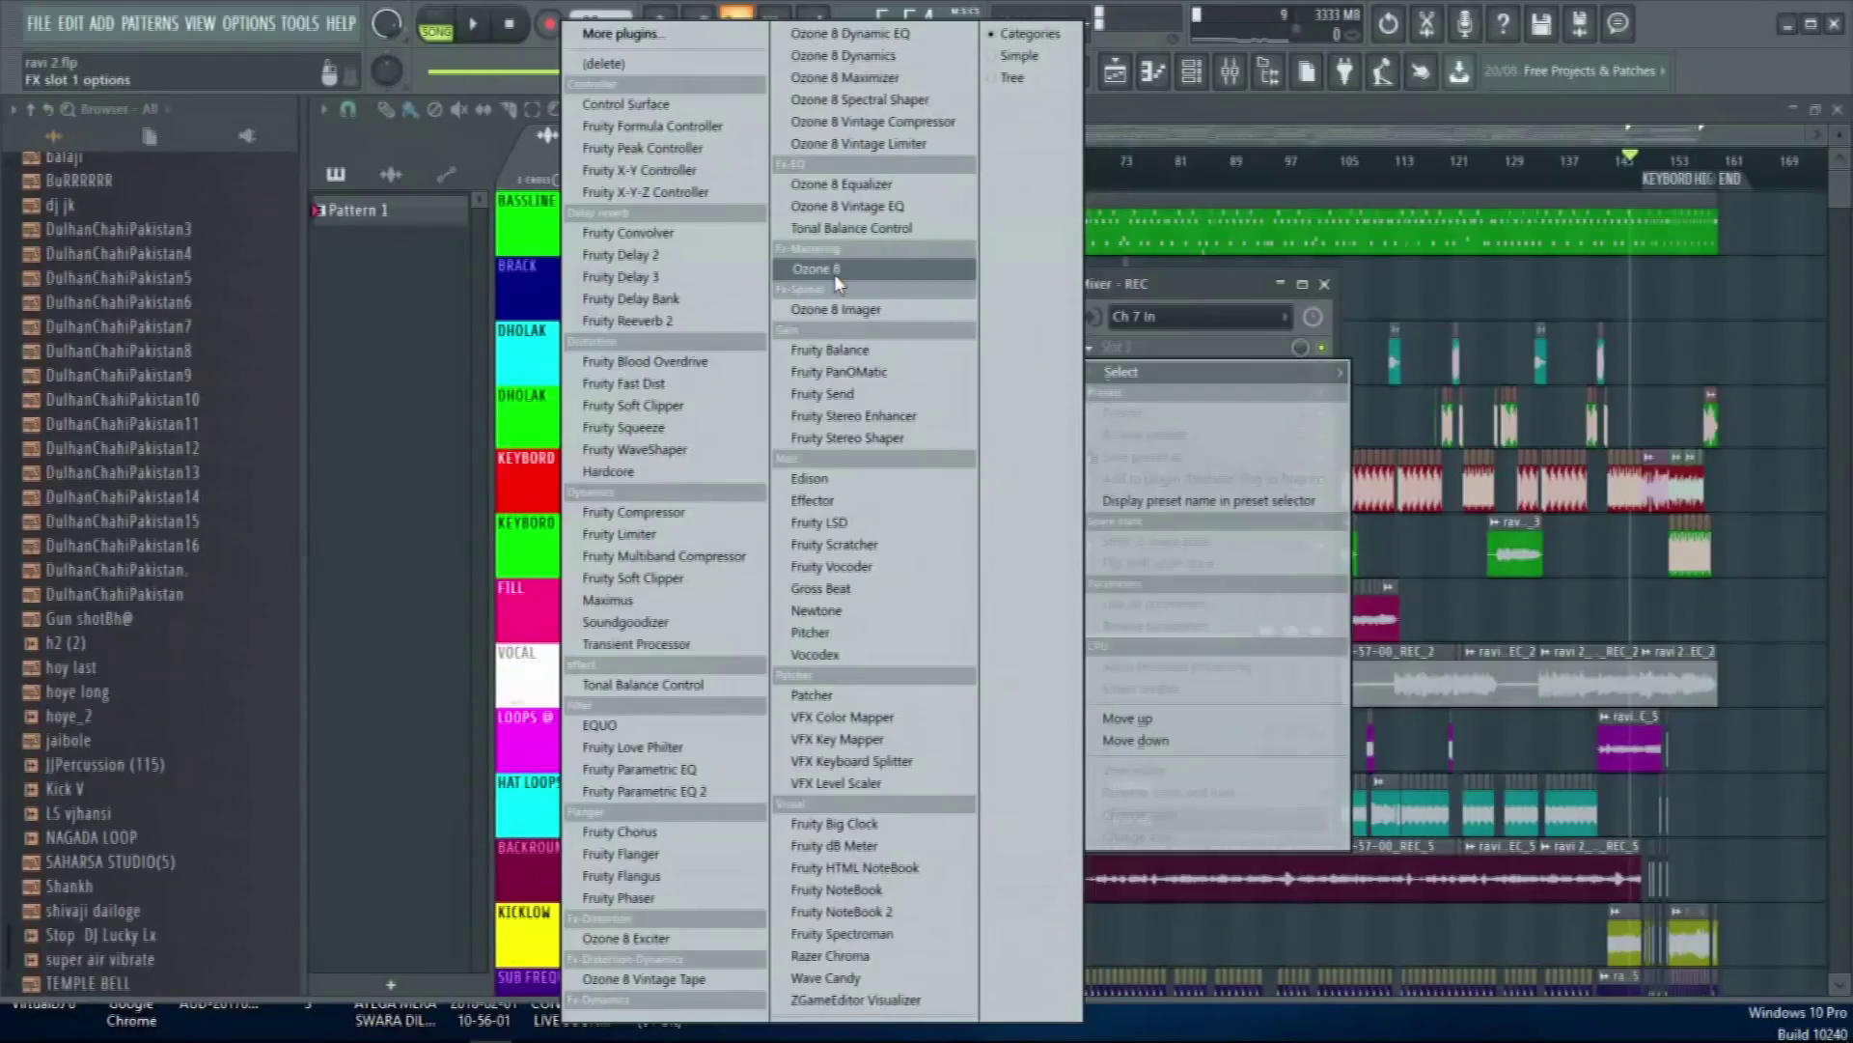
left_click(1337, 107)
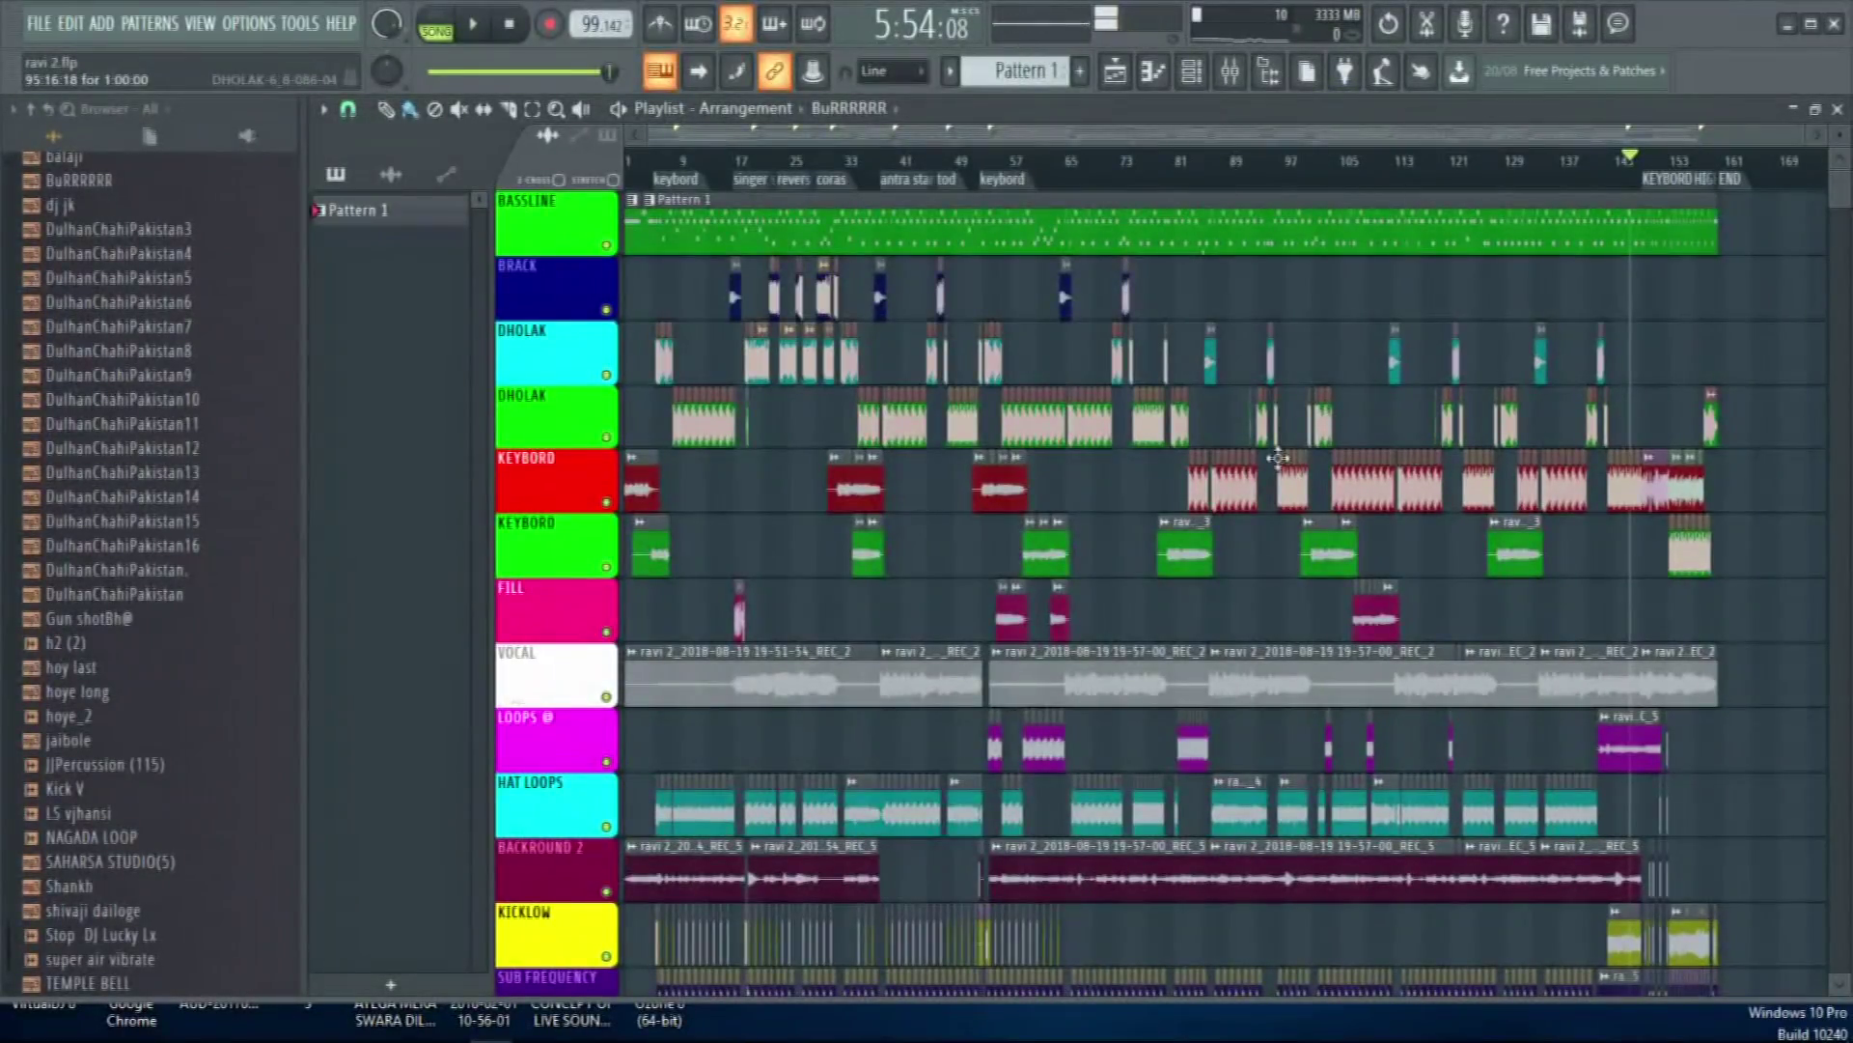